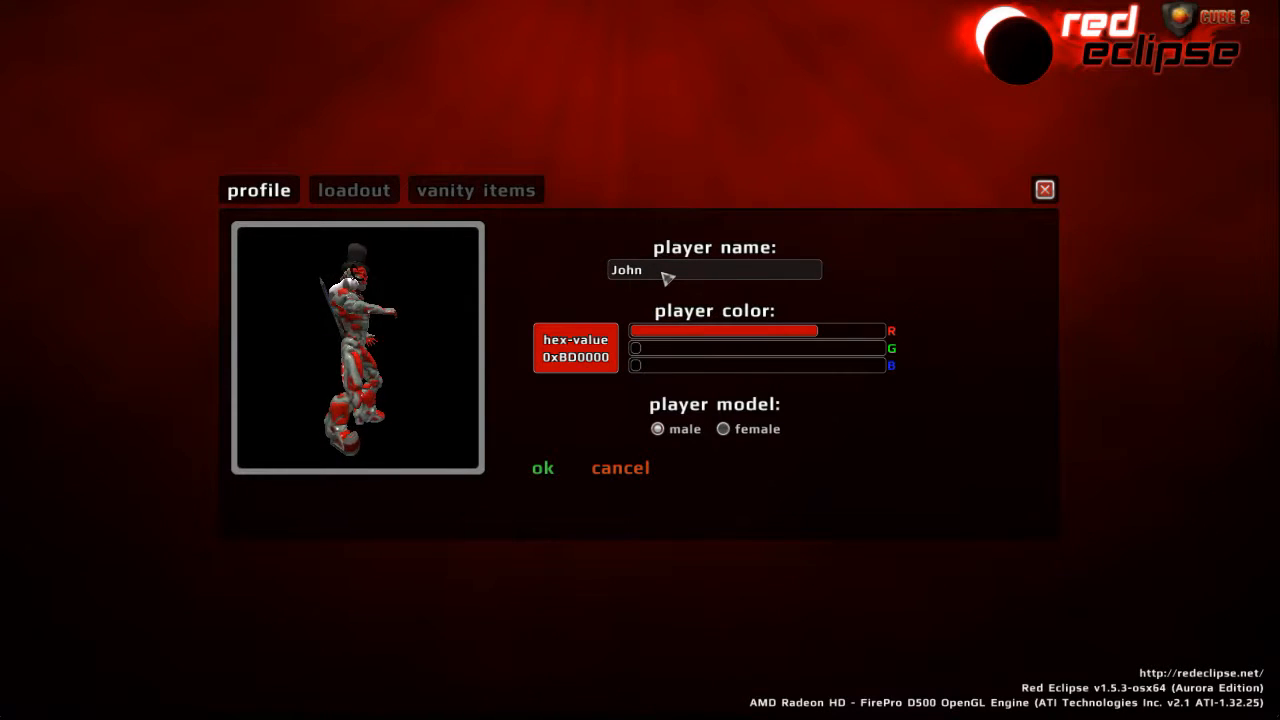
- Raise the green component of the player color to make it yellow, hex value 0xBDA700, and save the profile
left_click_drag(636, 348, 796, 355)
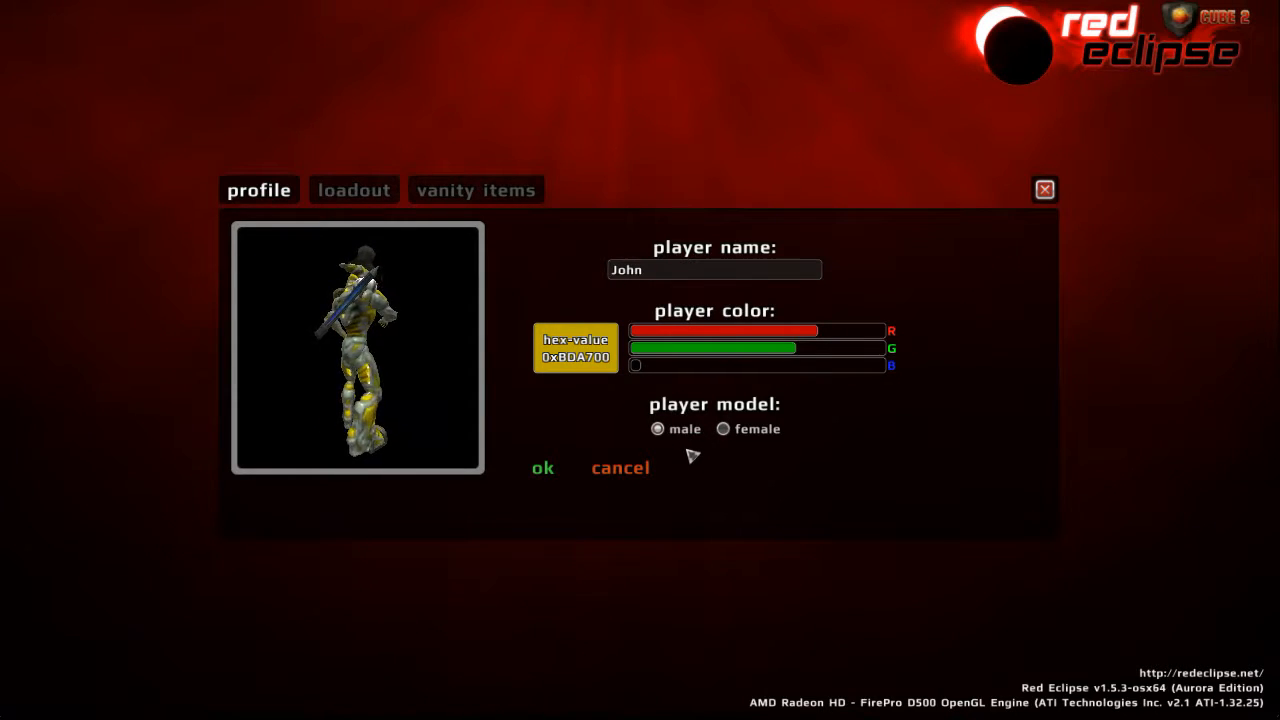
left_click(543, 468)
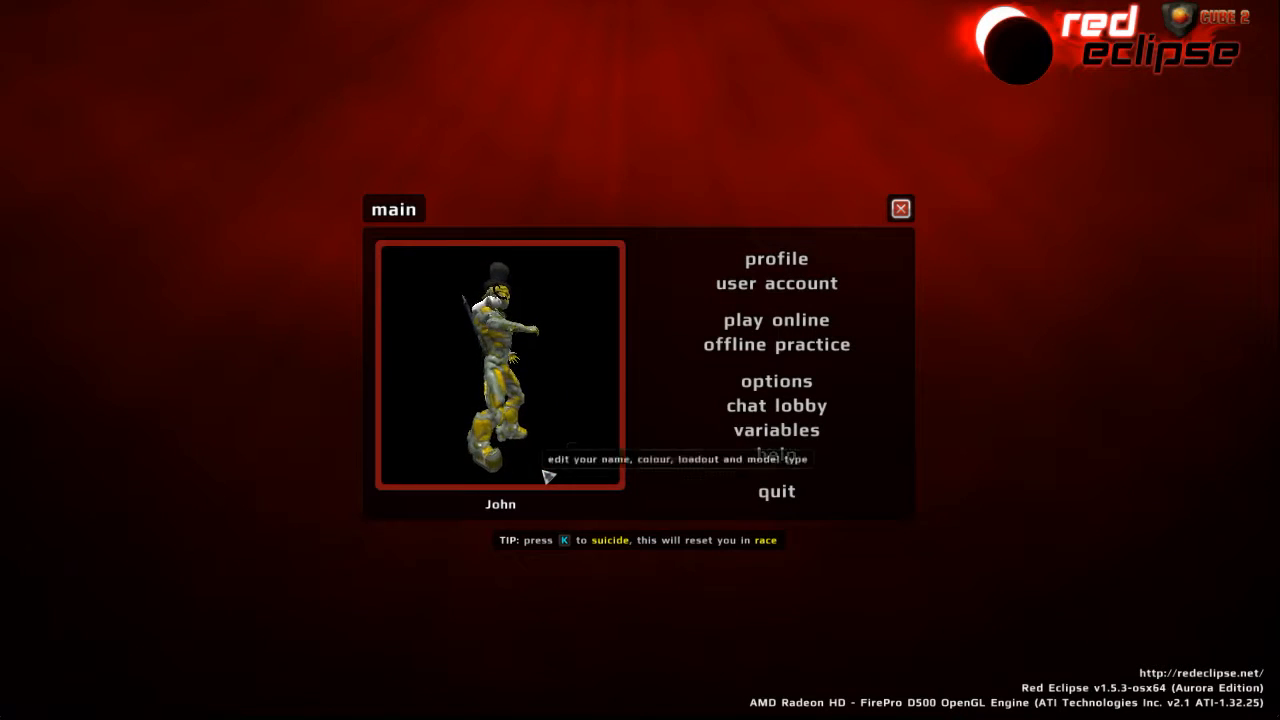
- Review the gameplay options, such as player perspective, field of view and weapon zoom level, and close them
left_click(788, 388)
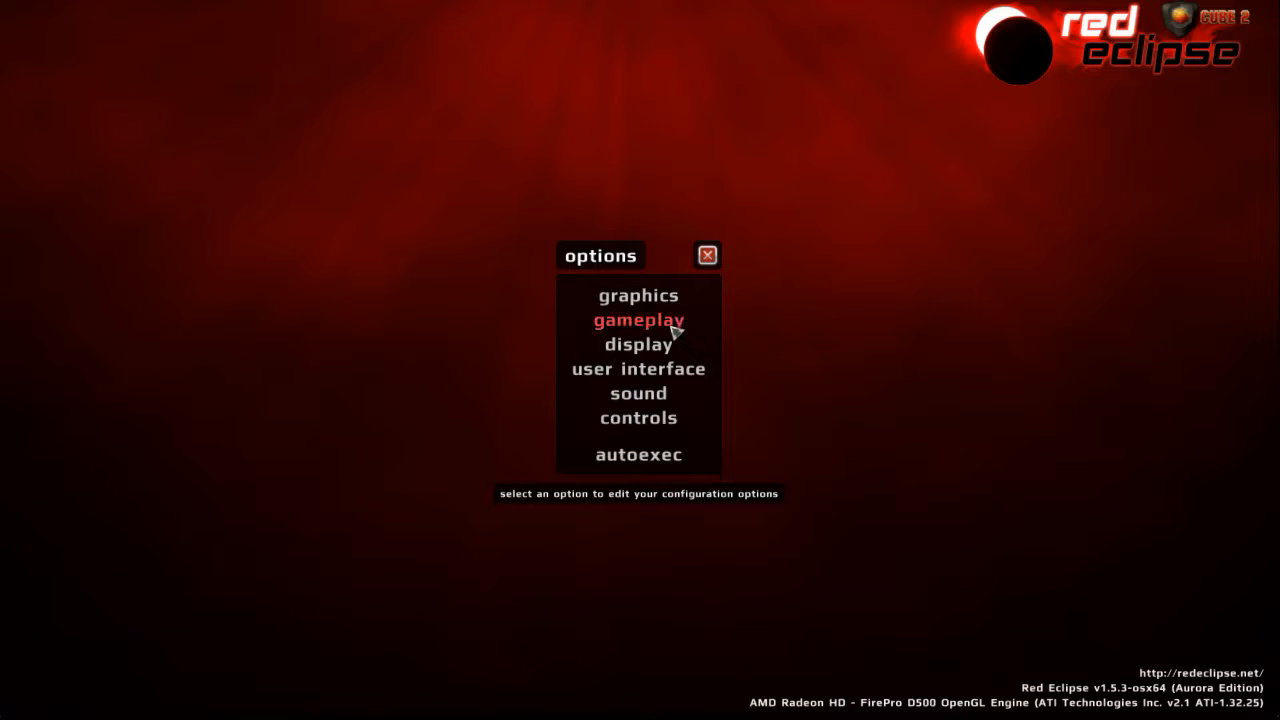
left_click(674, 328)
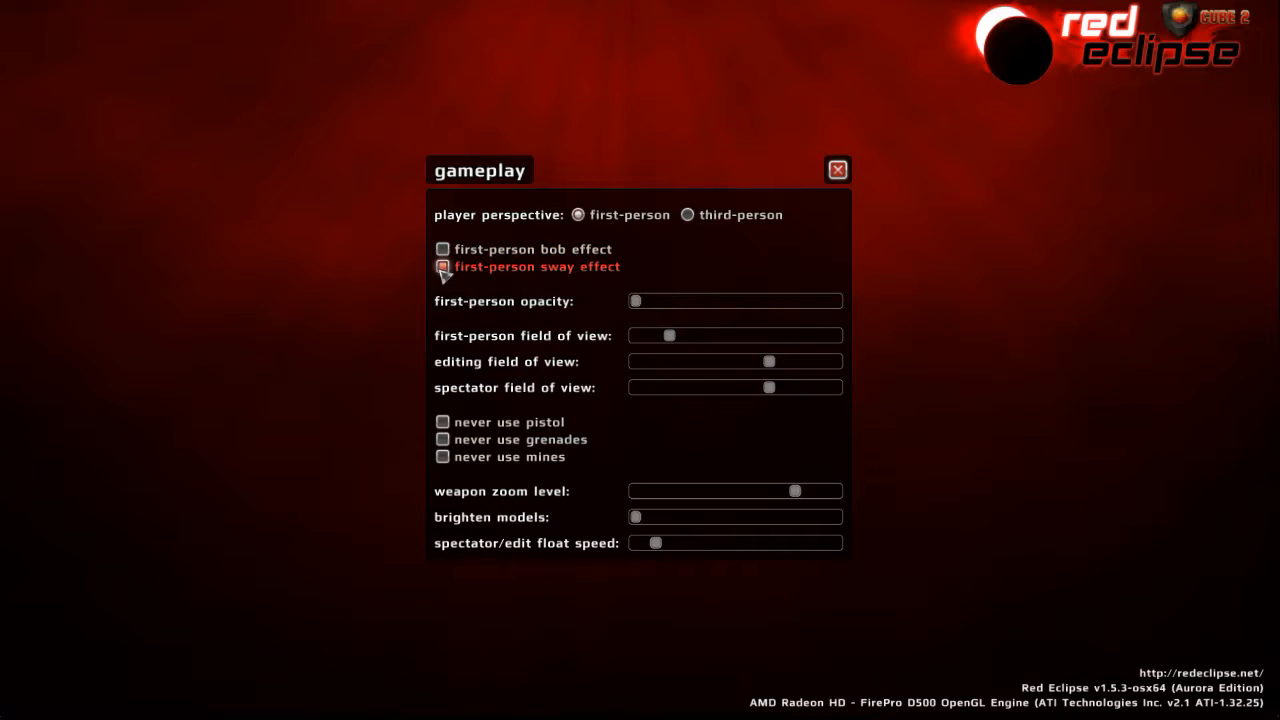
left_click(838, 170)
- Turn off the crosshair in the HUD settings of the user interface options and return to the main menu
left_click(664, 367)
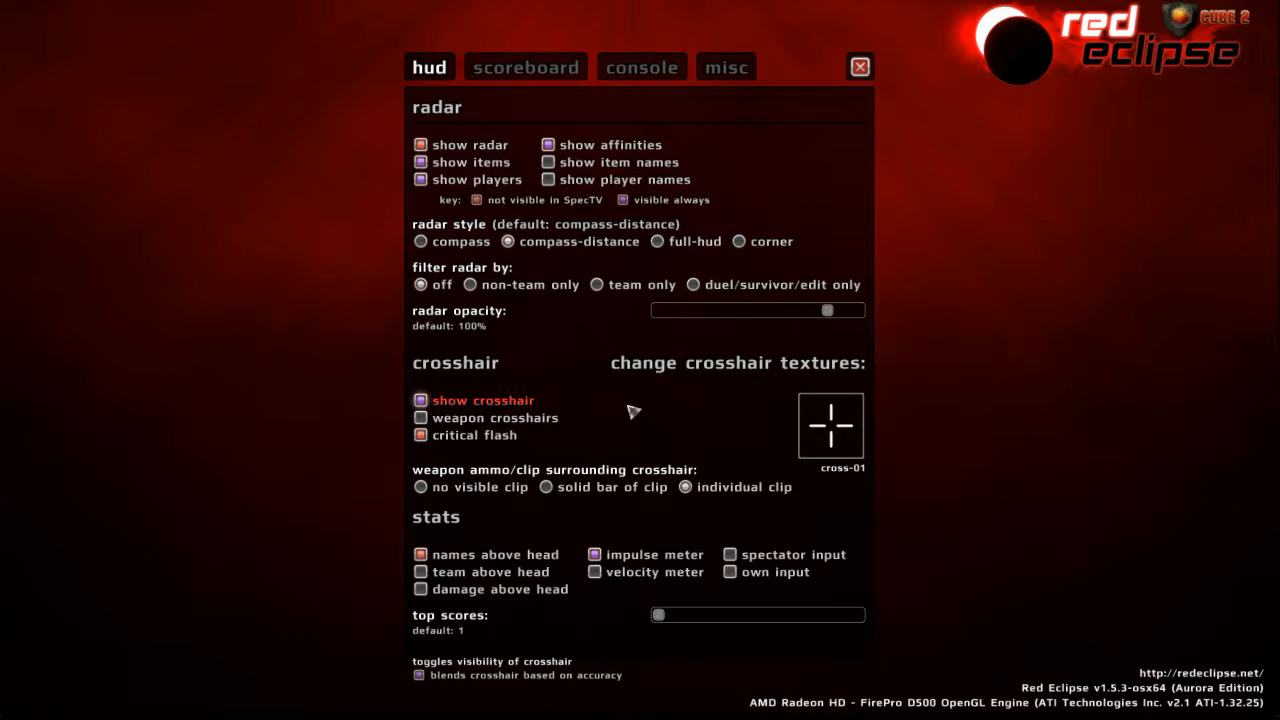
left_click(446, 406)
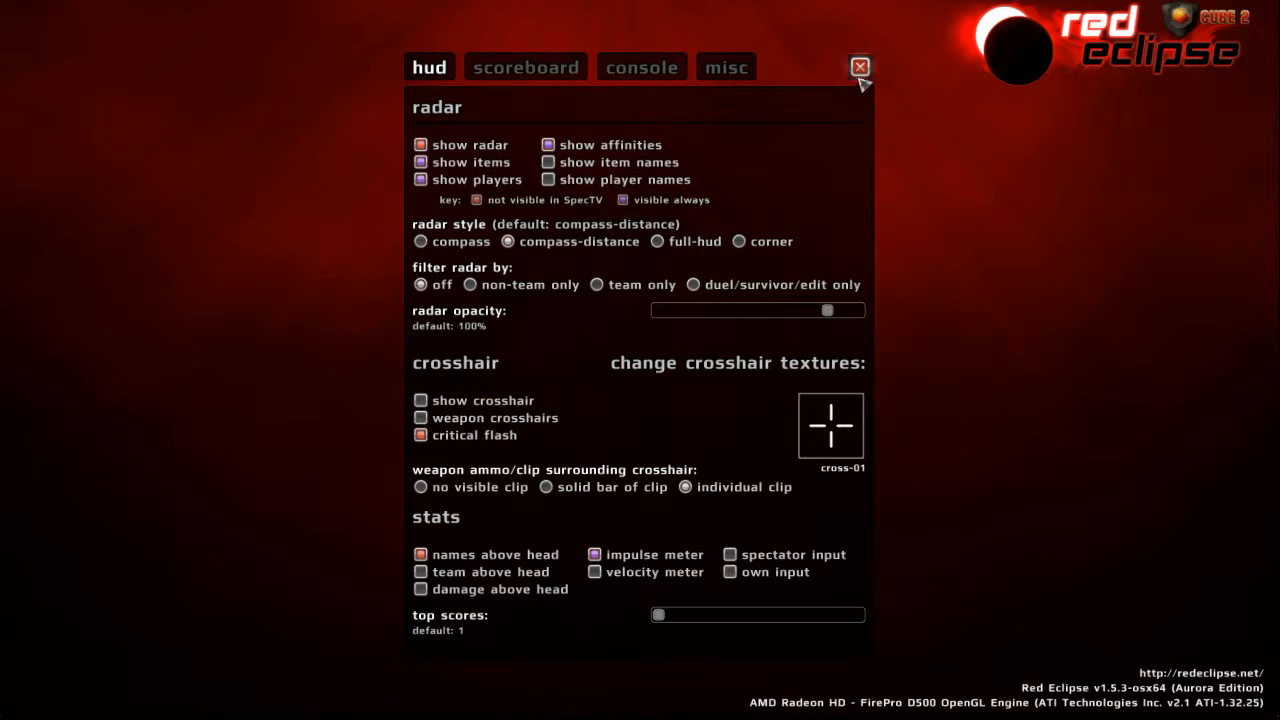
left_click(860, 71)
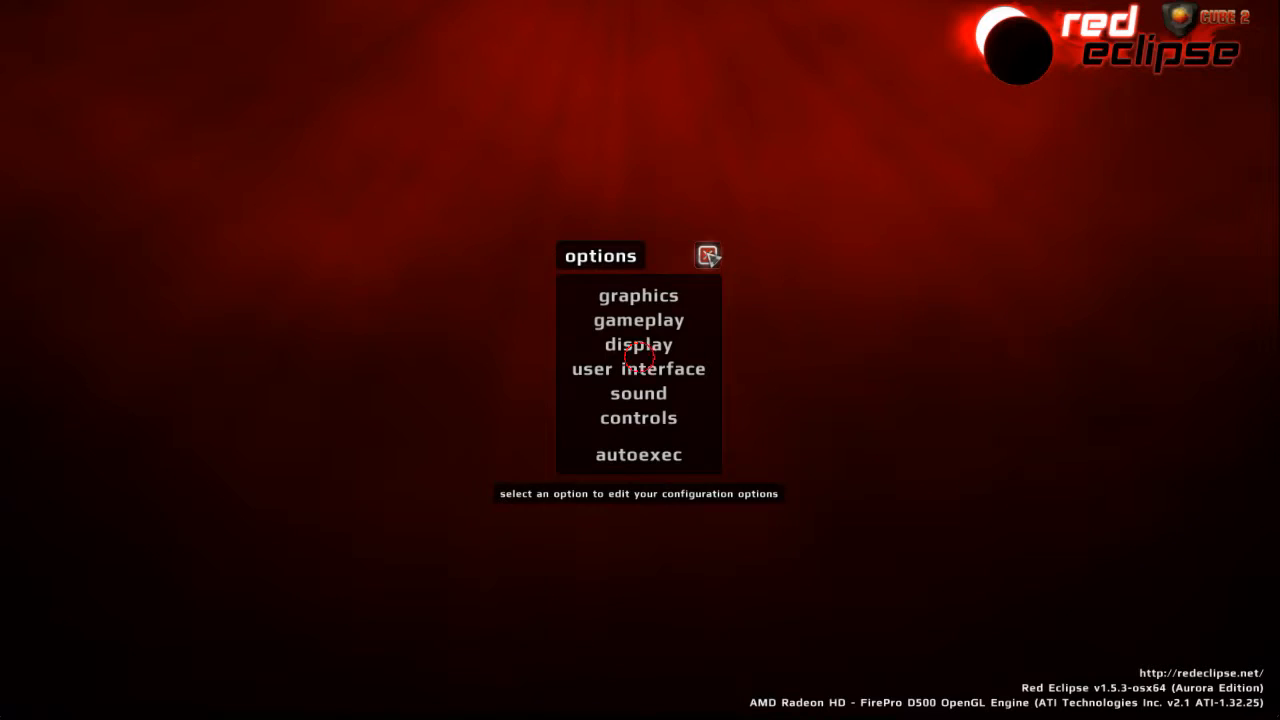
left_click(708, 256)
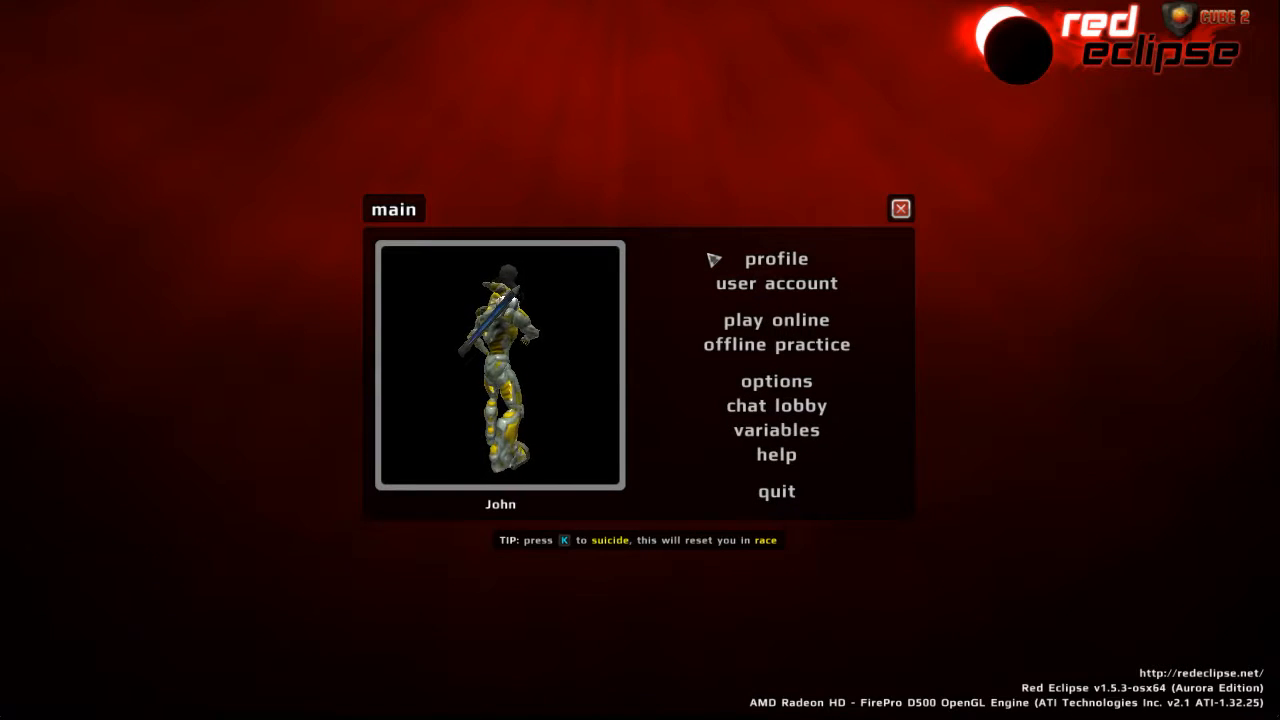
- Start an offline practice game in editing mode on the ubik map
left_click(784, 353)
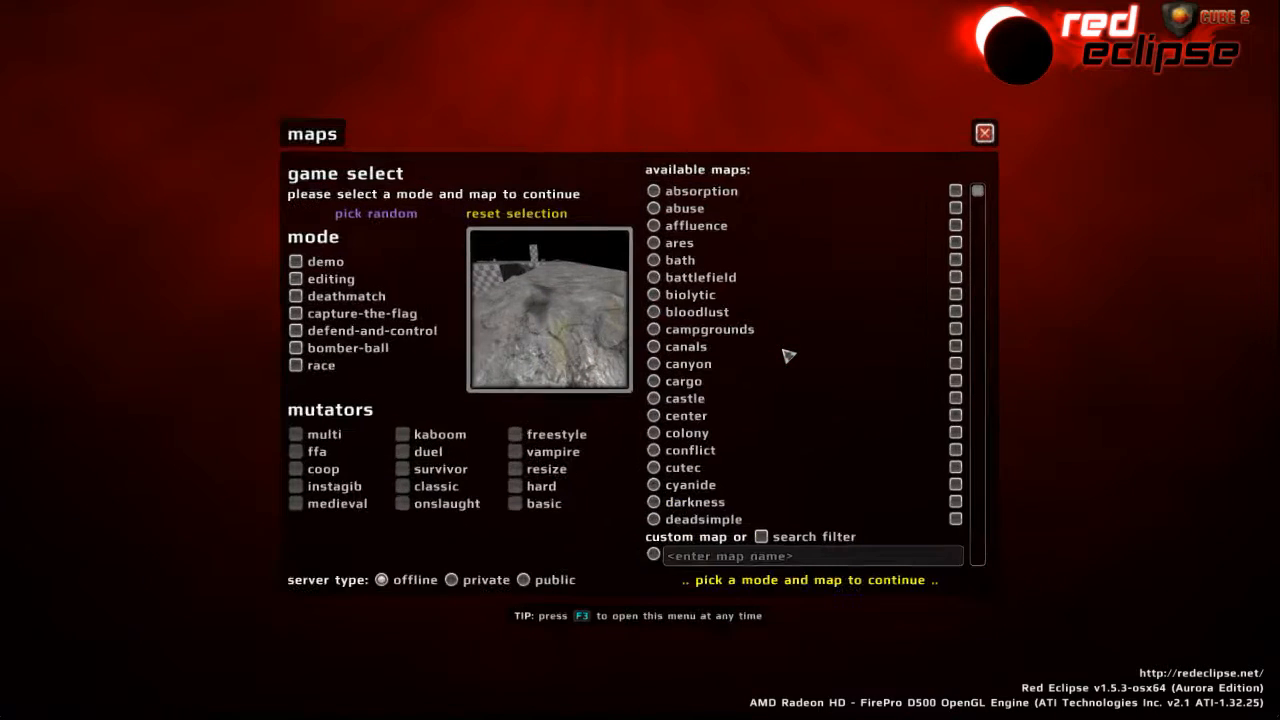
left_click(297, 279)
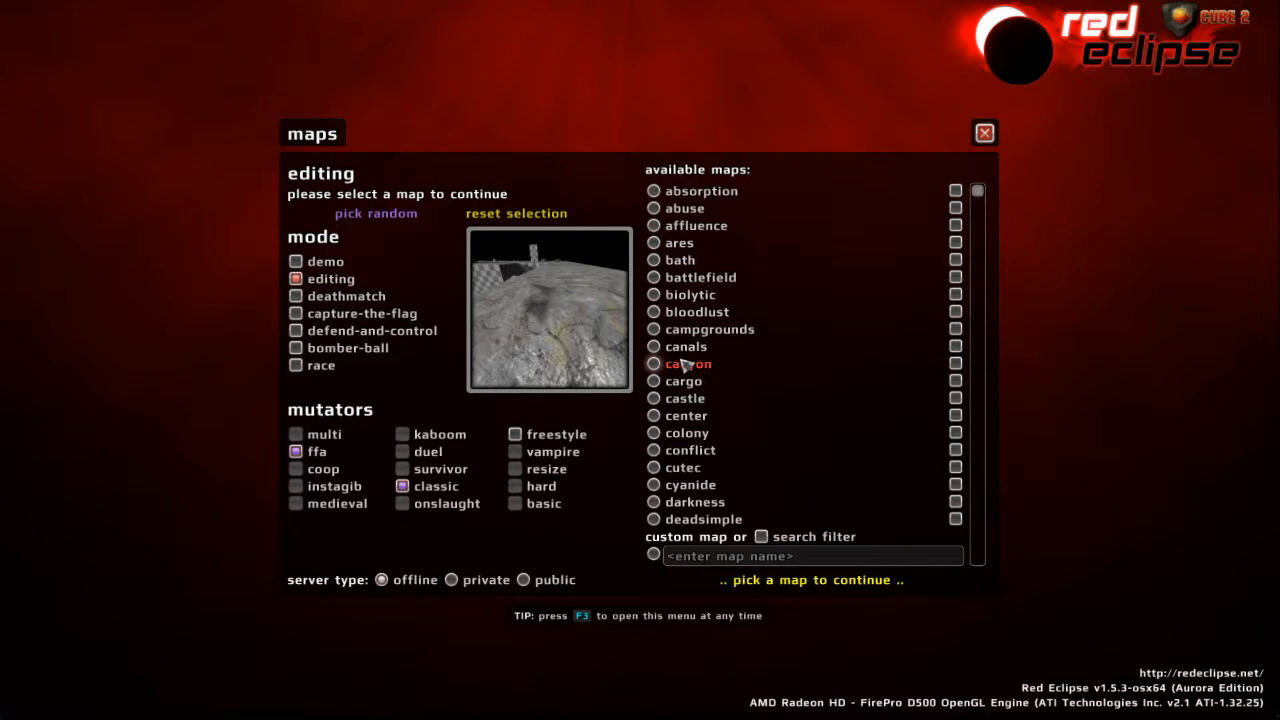
scroll(685, 365, "down", 15)
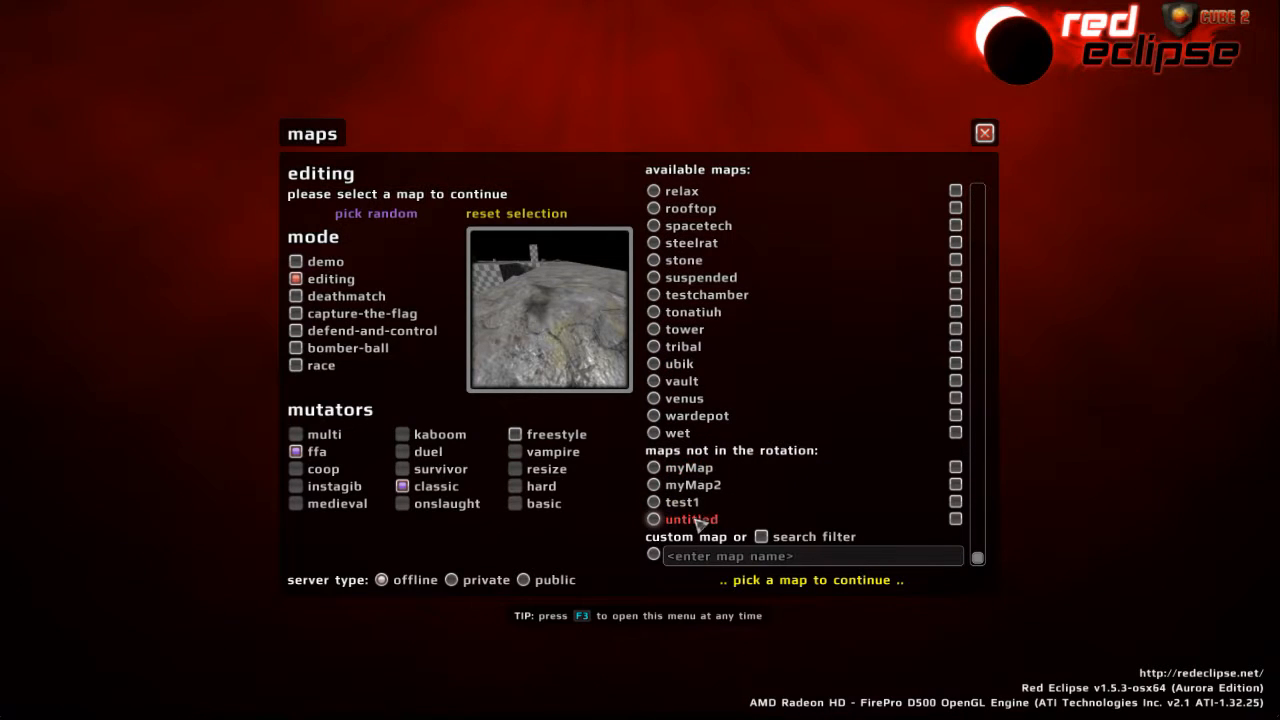
left_click(655, 364)
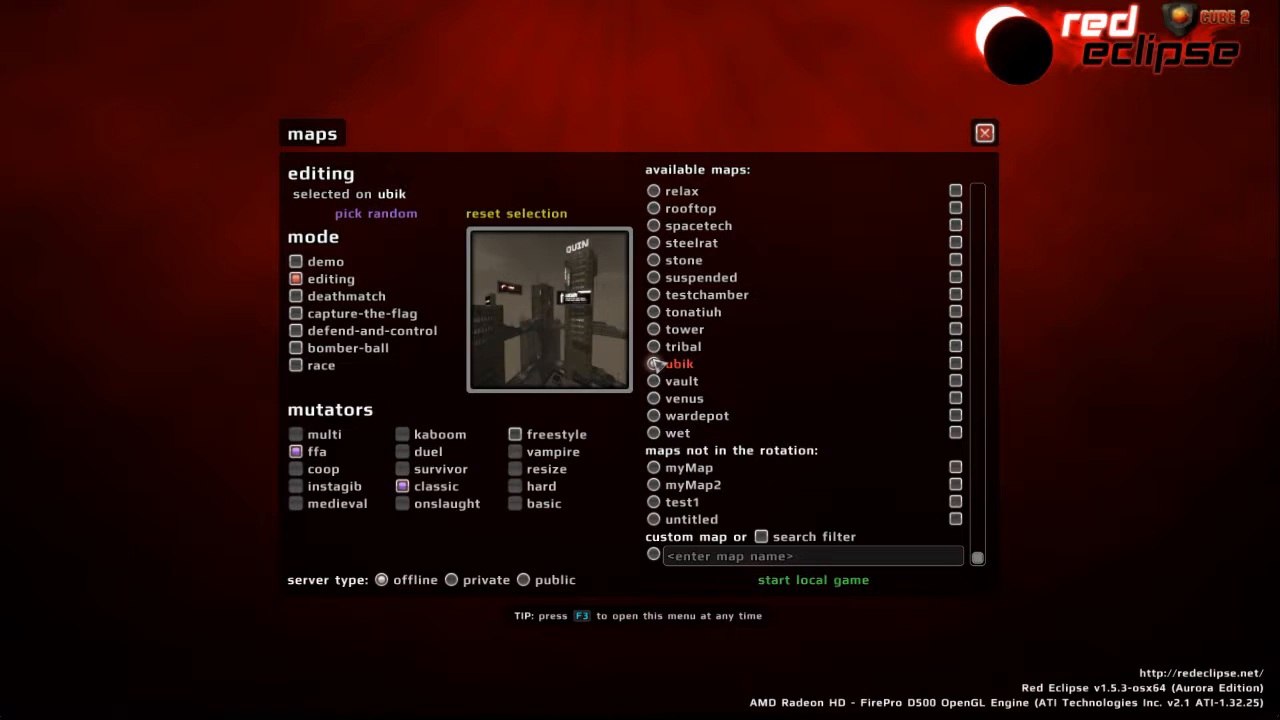
left_click(812, 581)
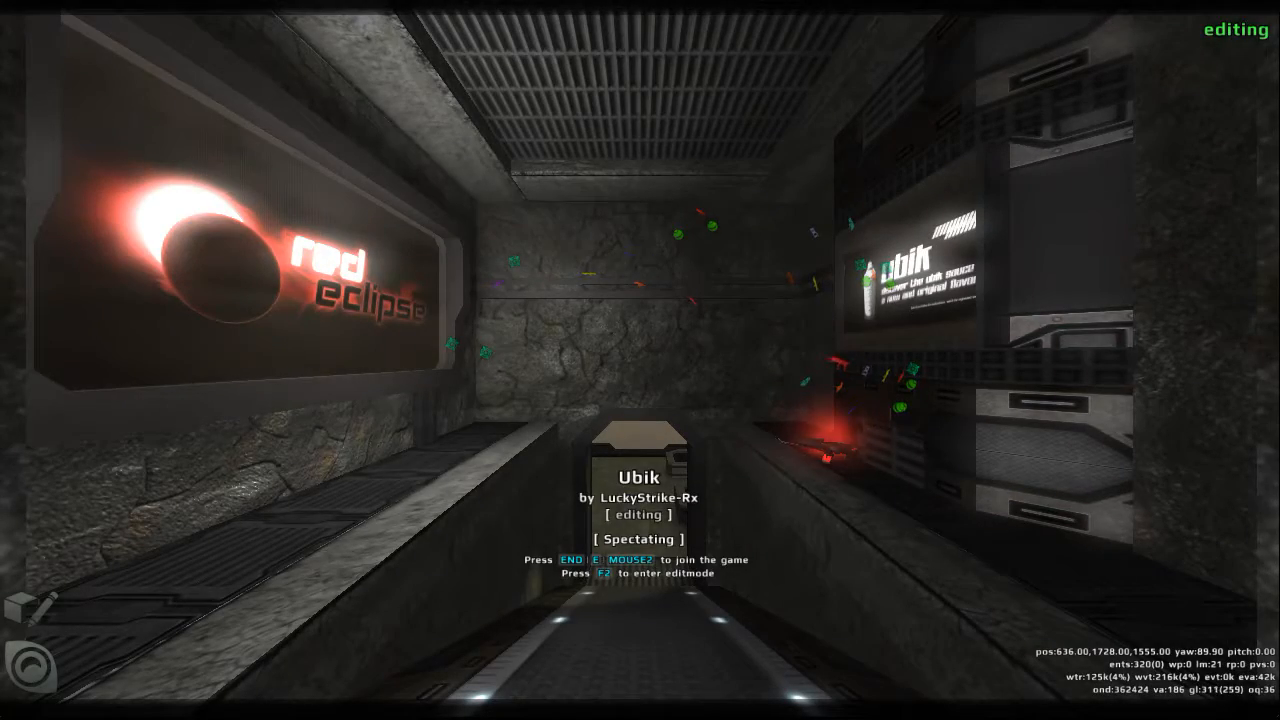
- Move forward, backward and sideways as a spectator around the doorway to the outer walkway
key("w")
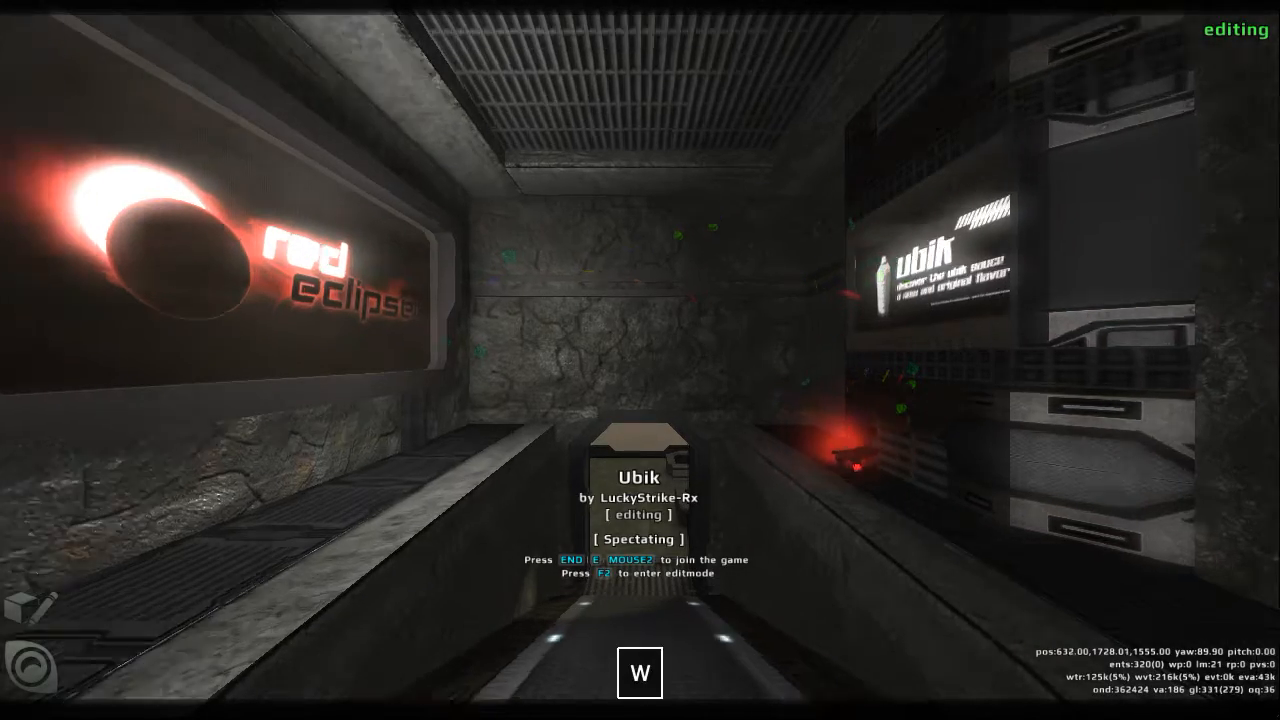
key("s")
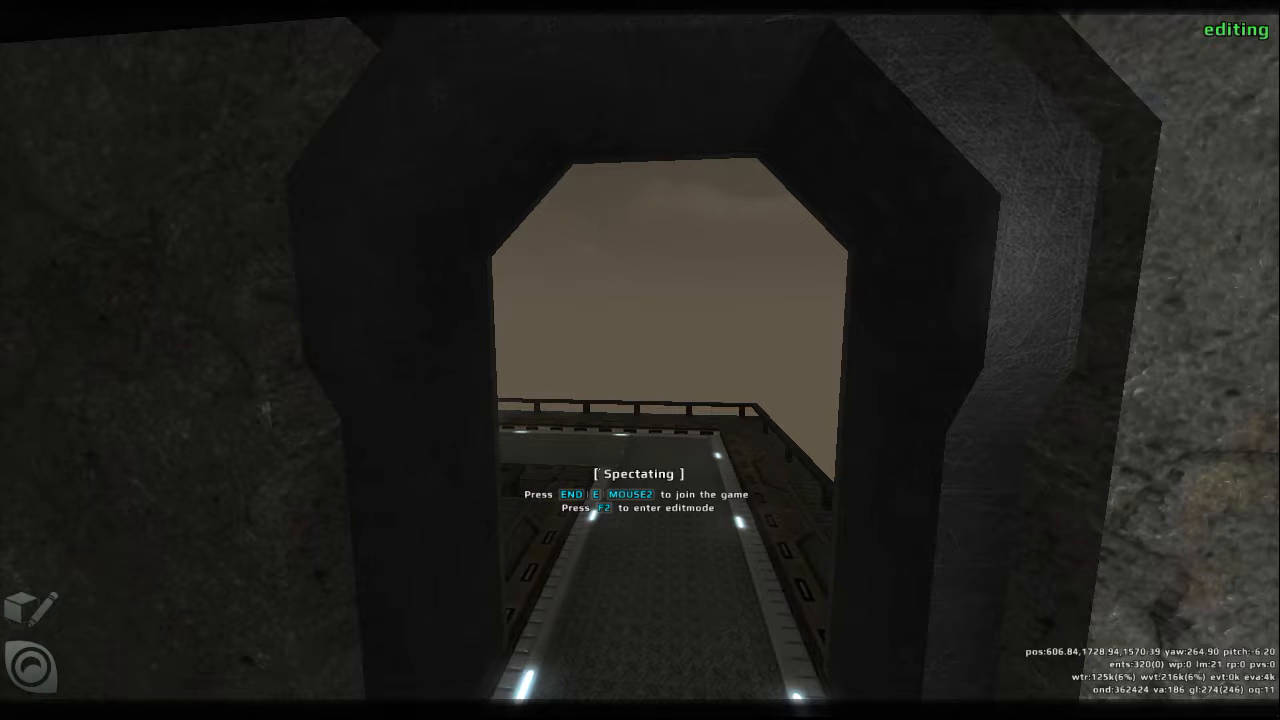
key("w")
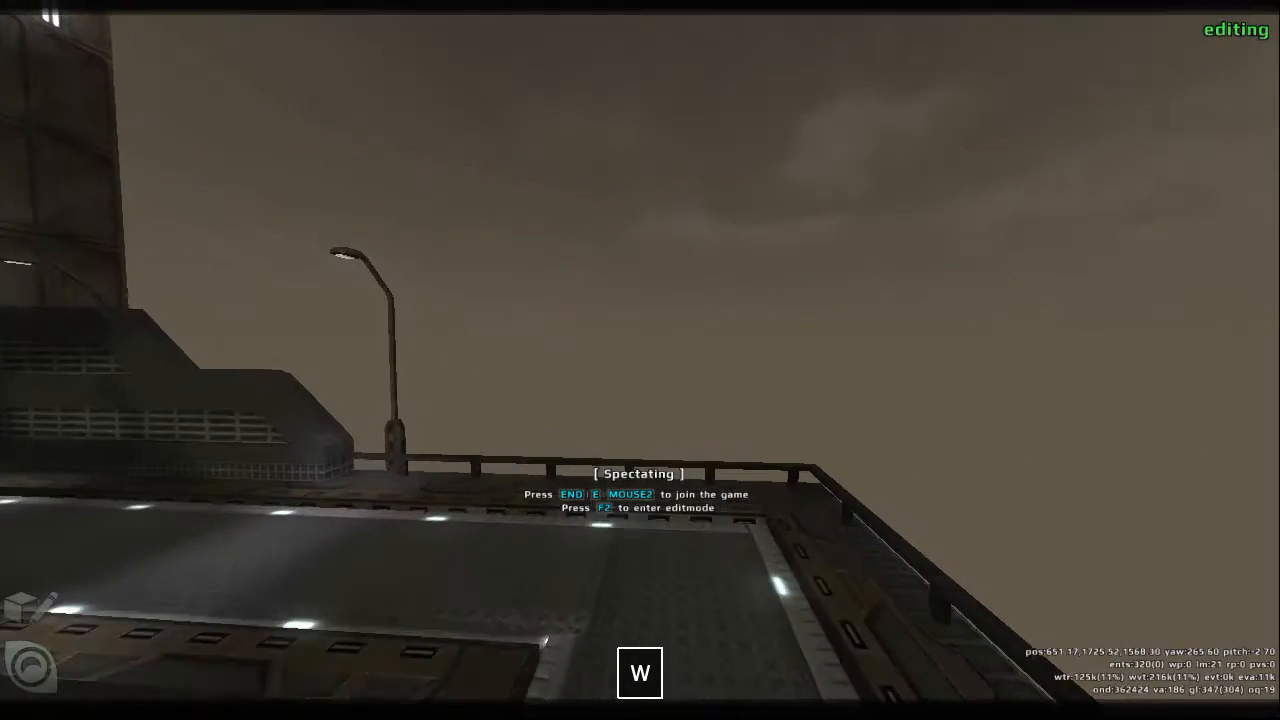
key("w")
key("s")
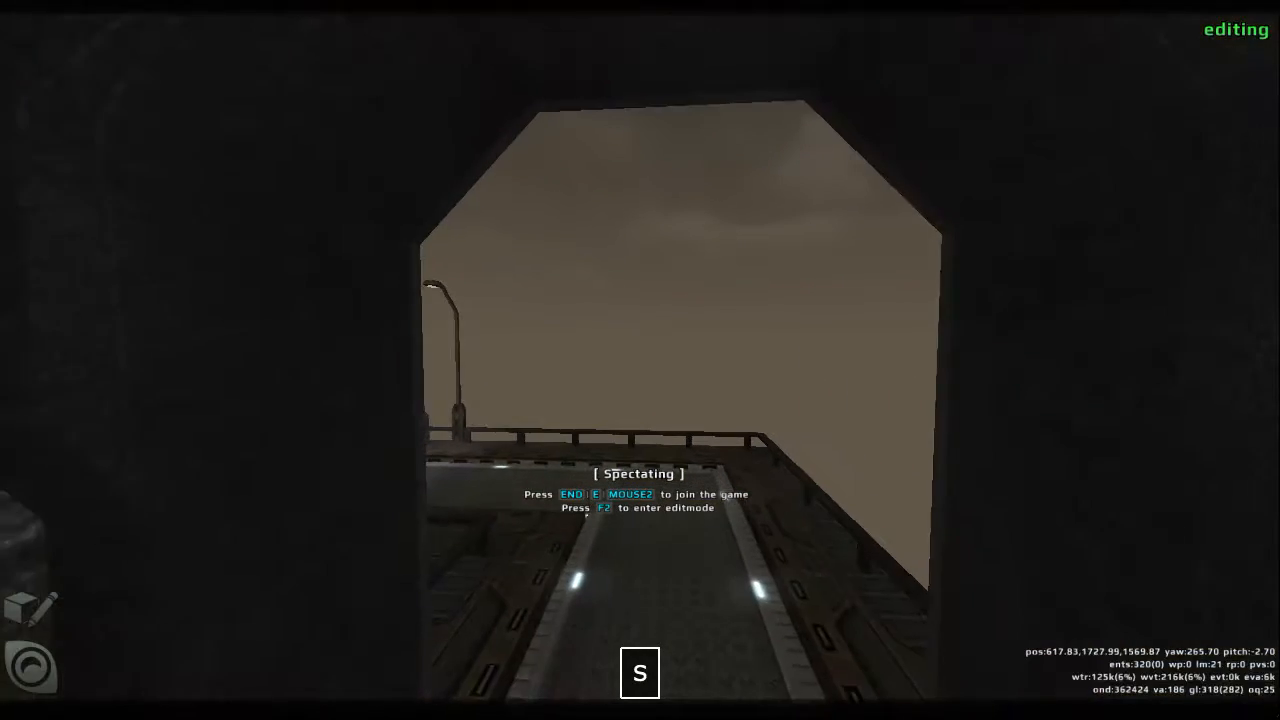
key("a")
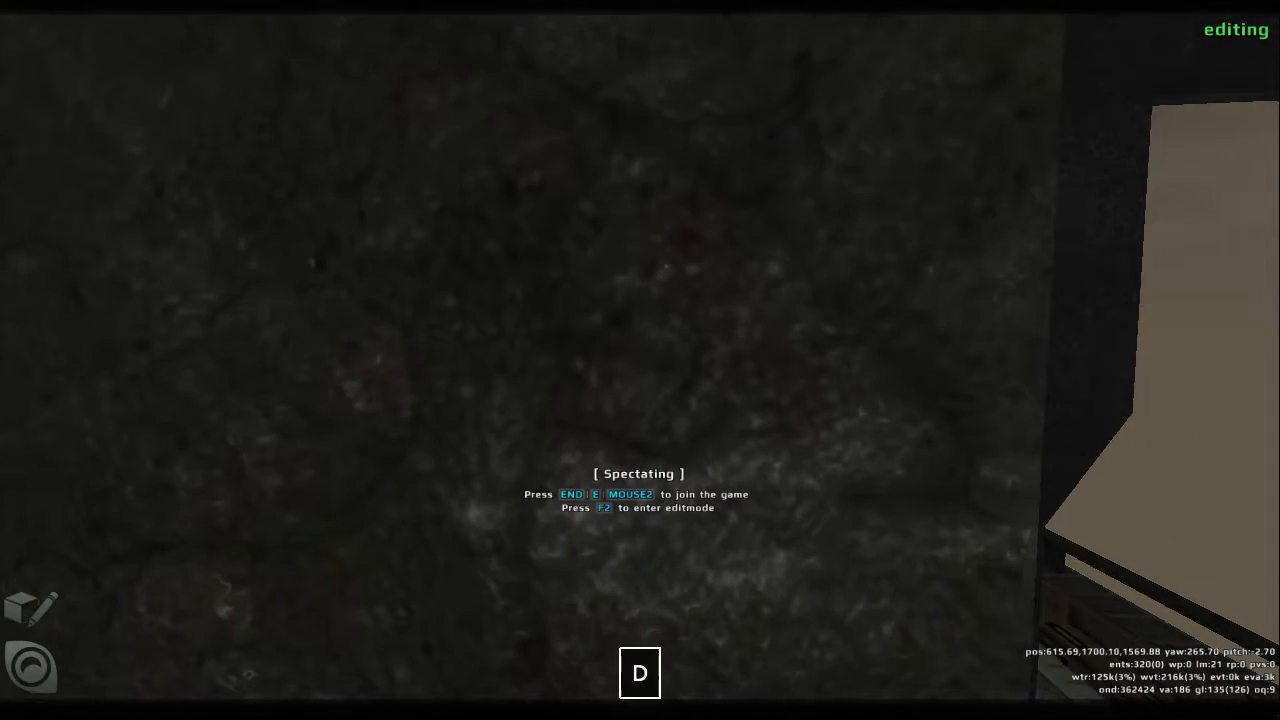
key("d")
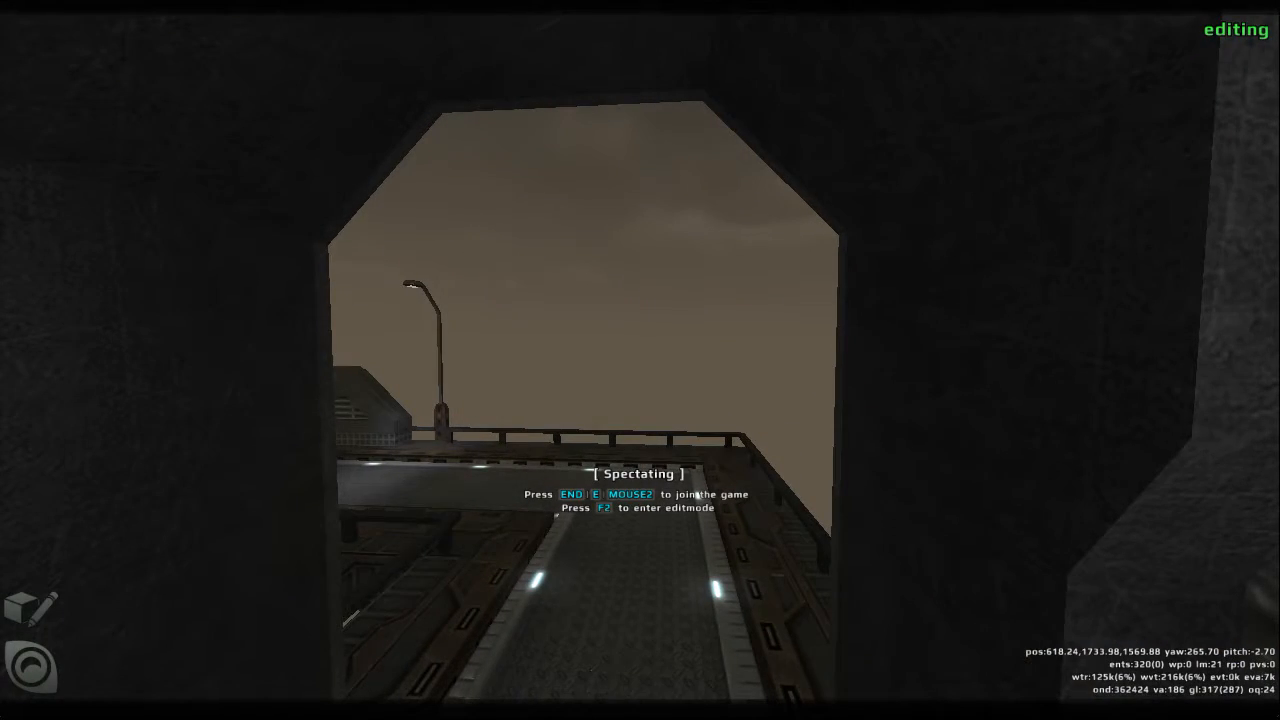
- Fly out over the map as a spectator and view the towers, walkways and rooftop garden from above
key("w")
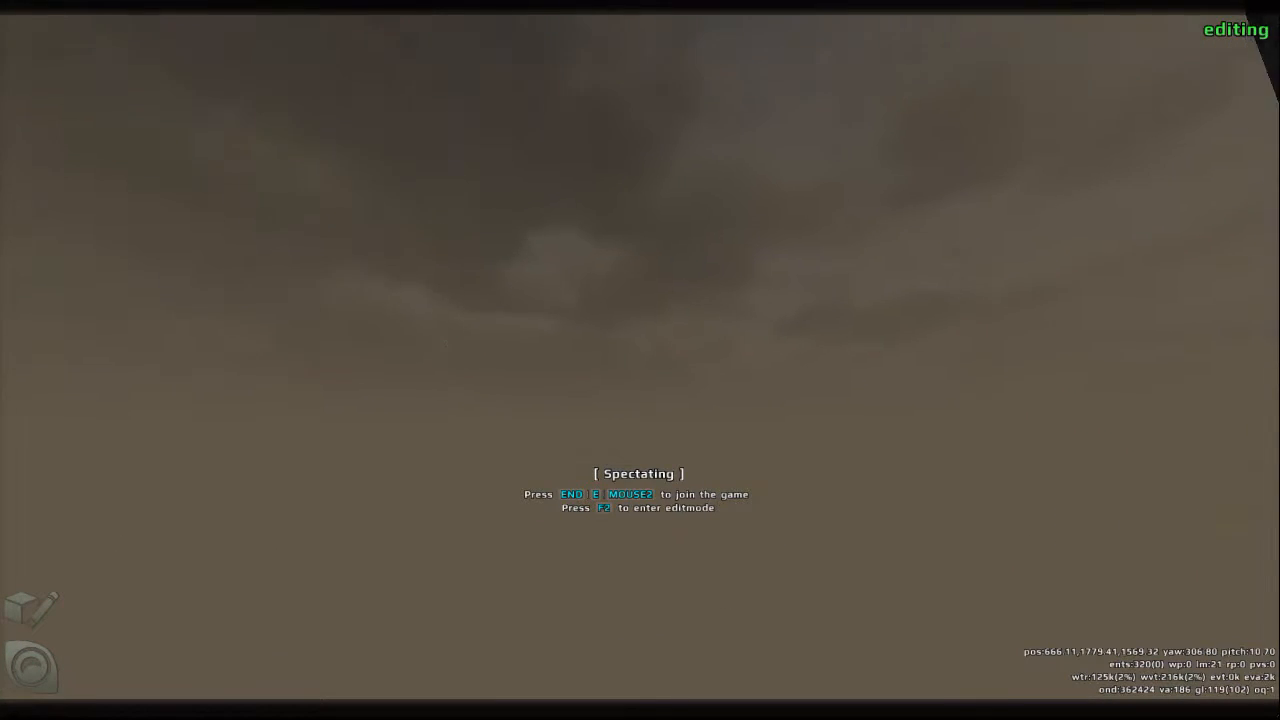
key("w")
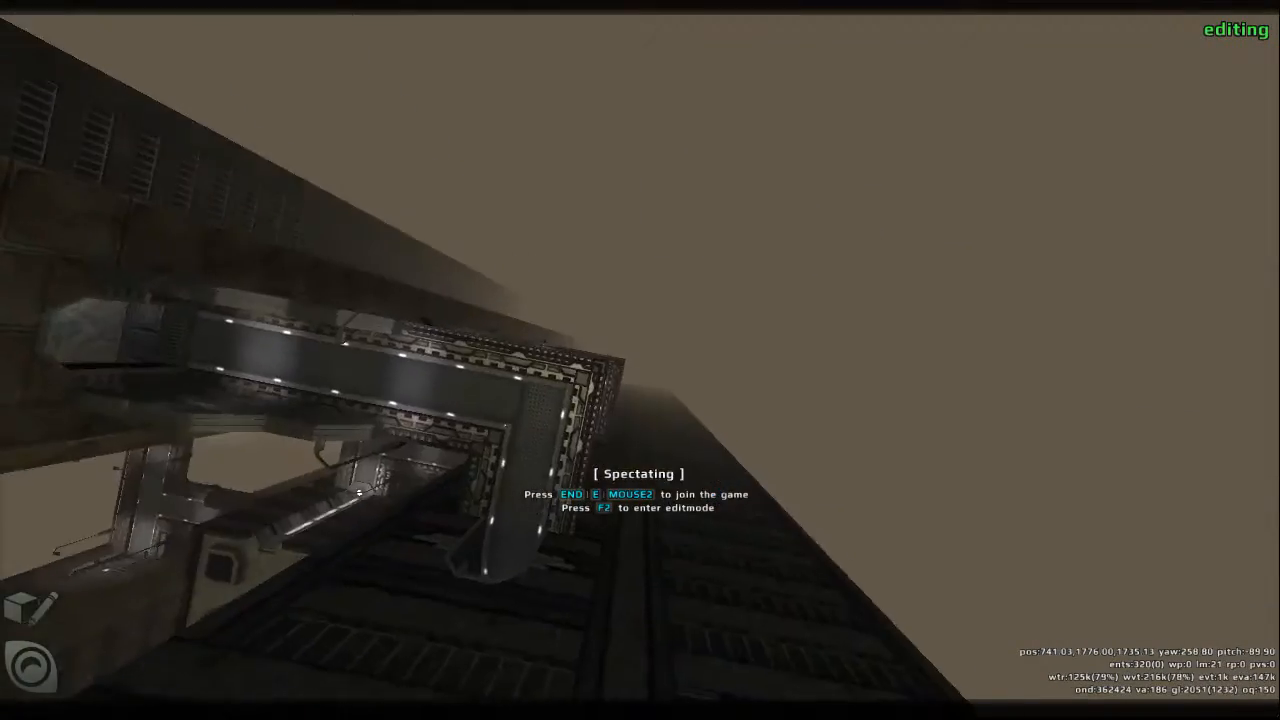
key("s")
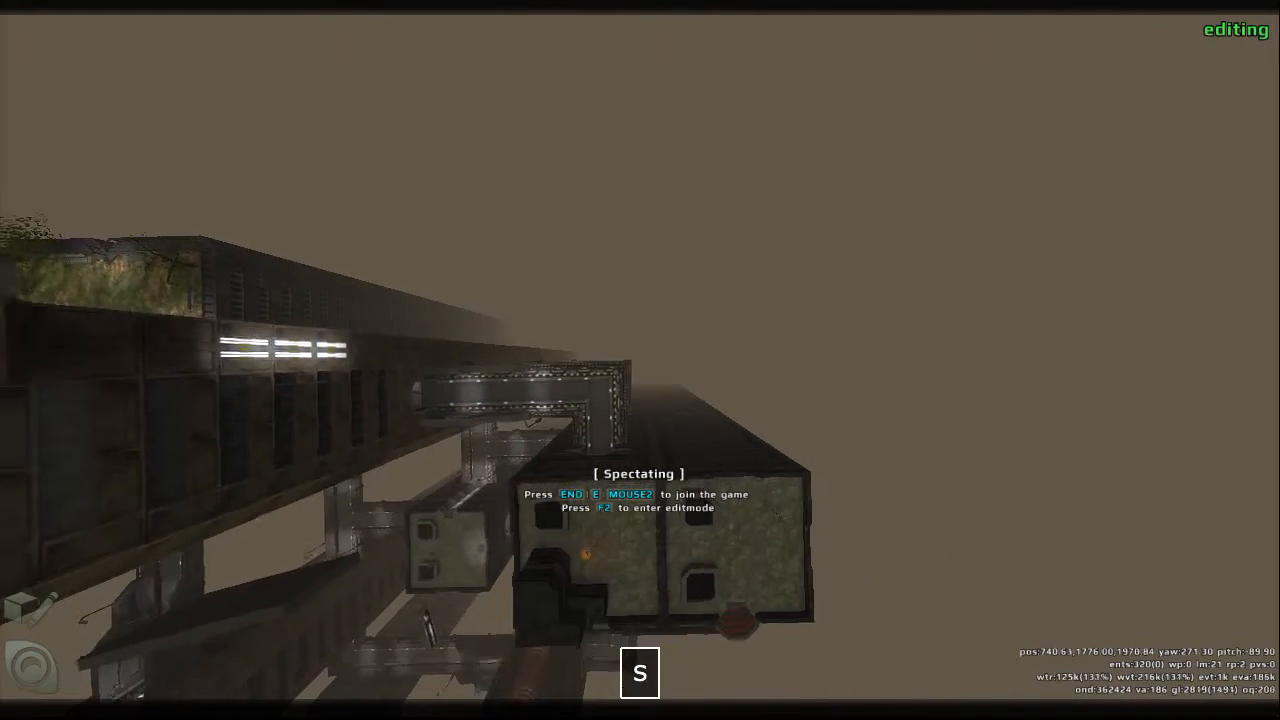
key("w")
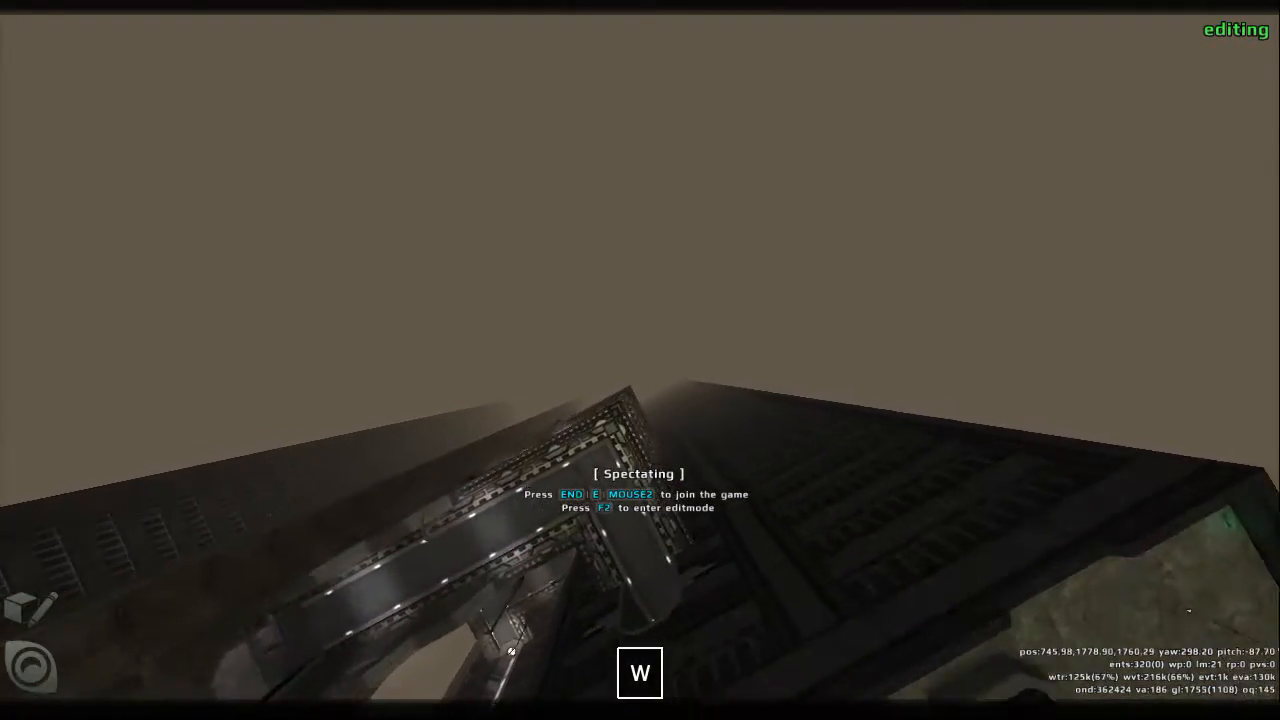
key("s")
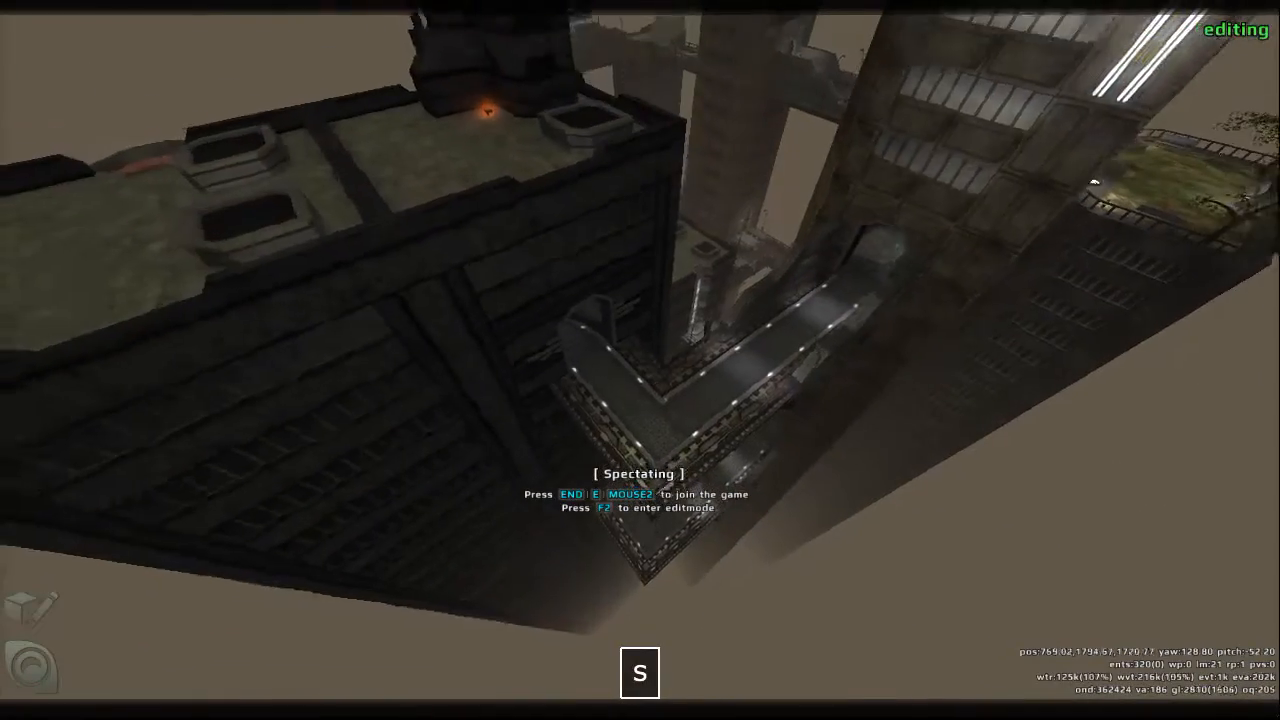
key("d")
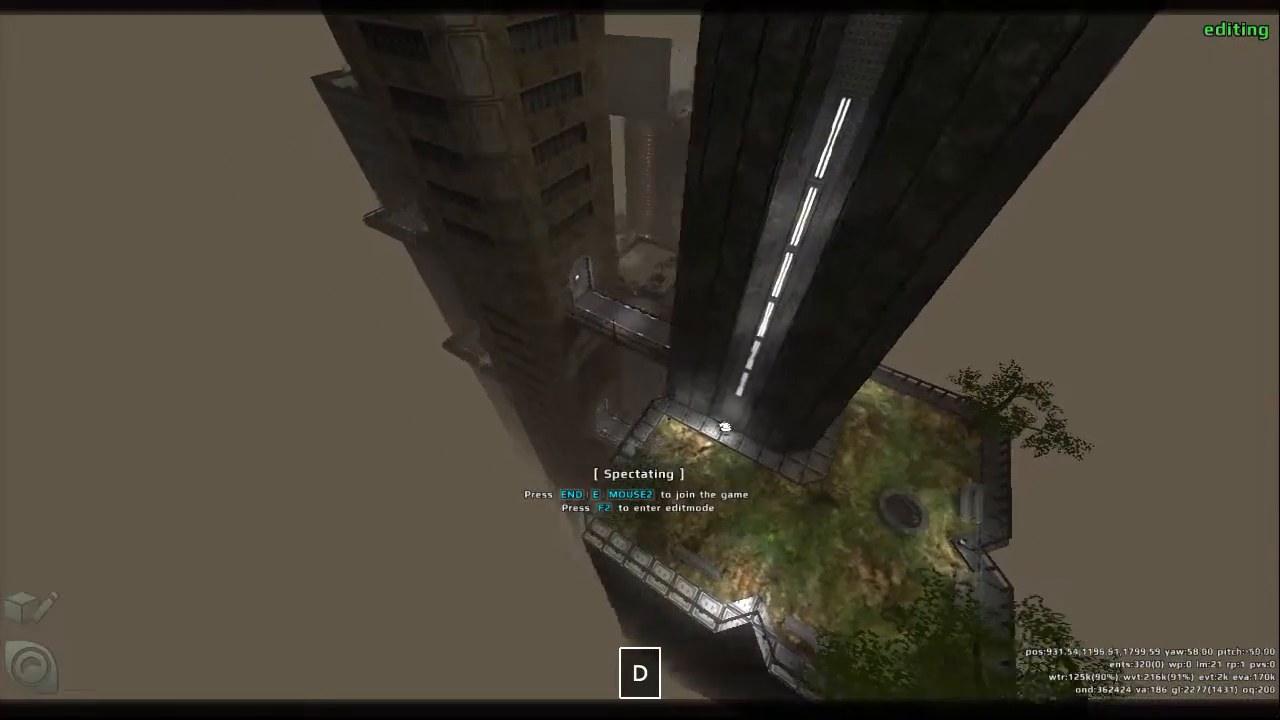
key("d")
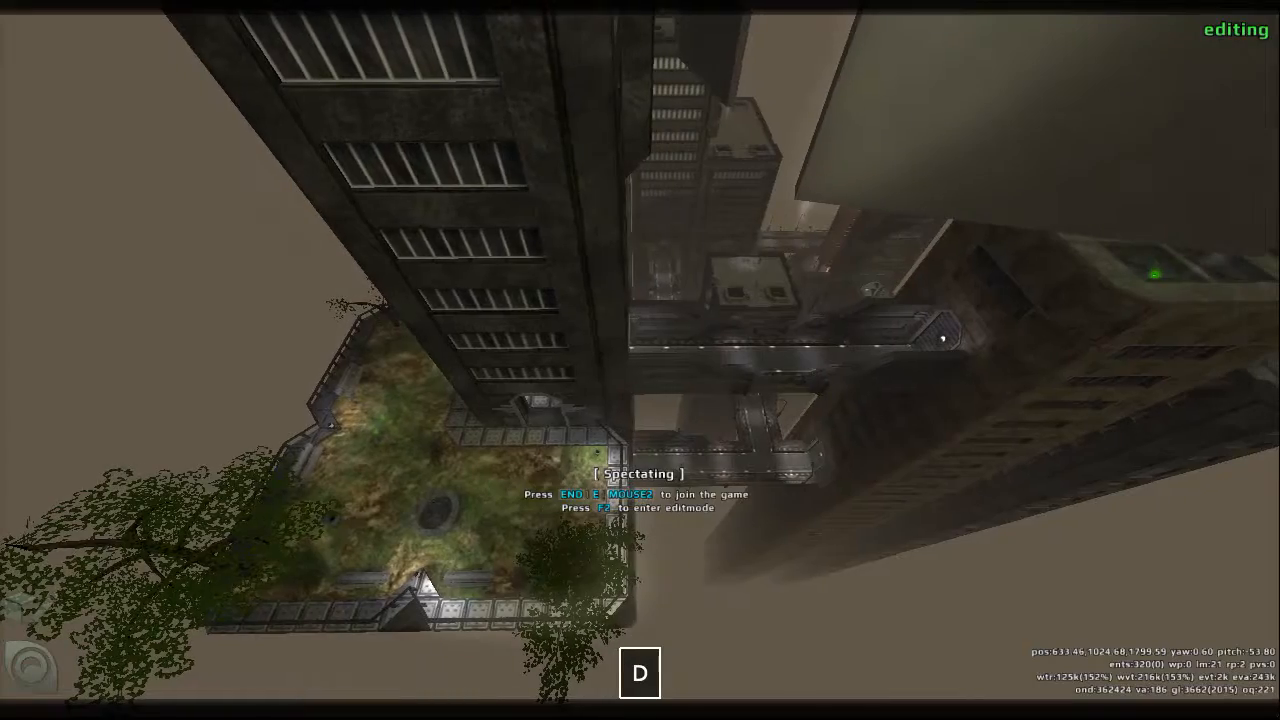
- Join the game as a player and walk through the water room and along the lit bridge into the arched tower entrance
key("e")
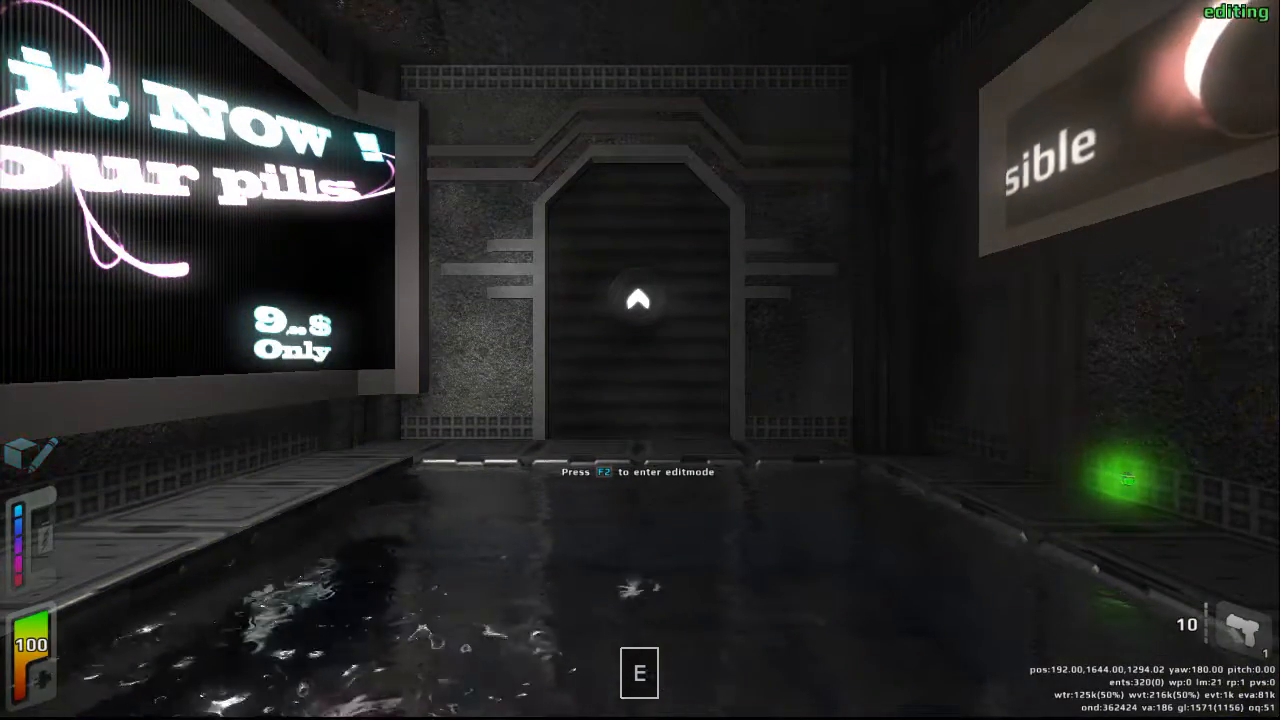
key("w")
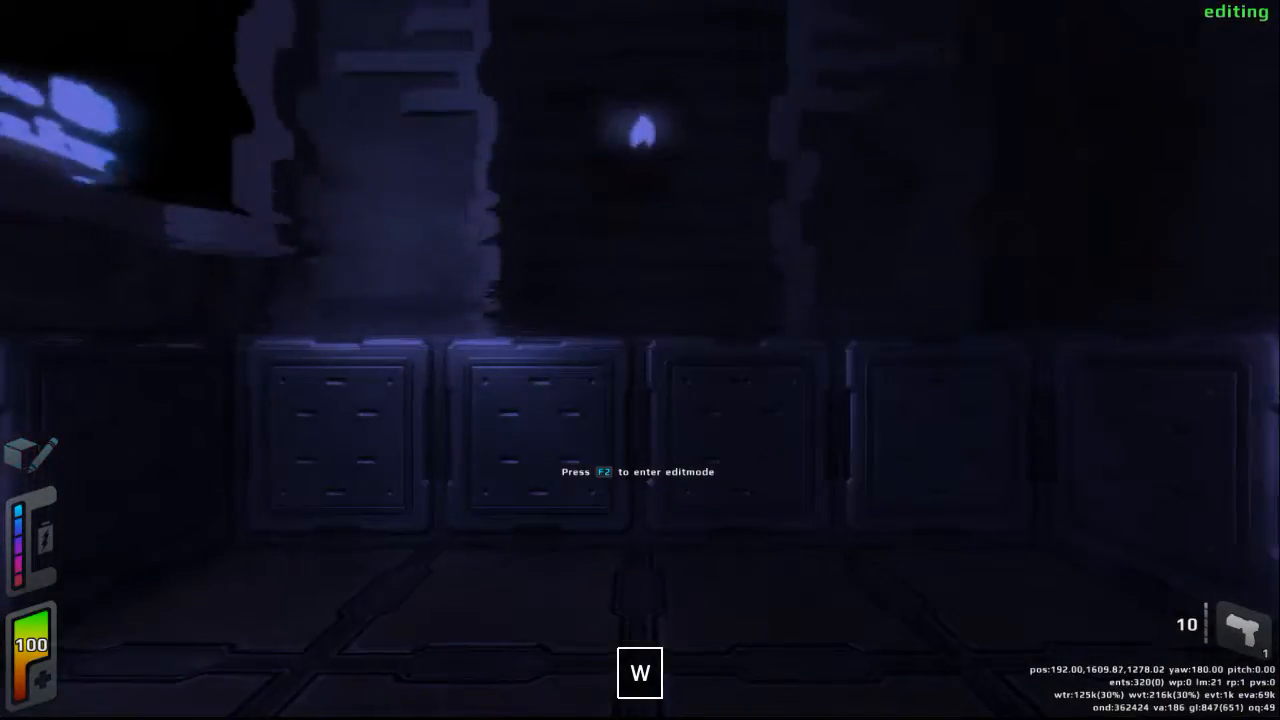
key("w")
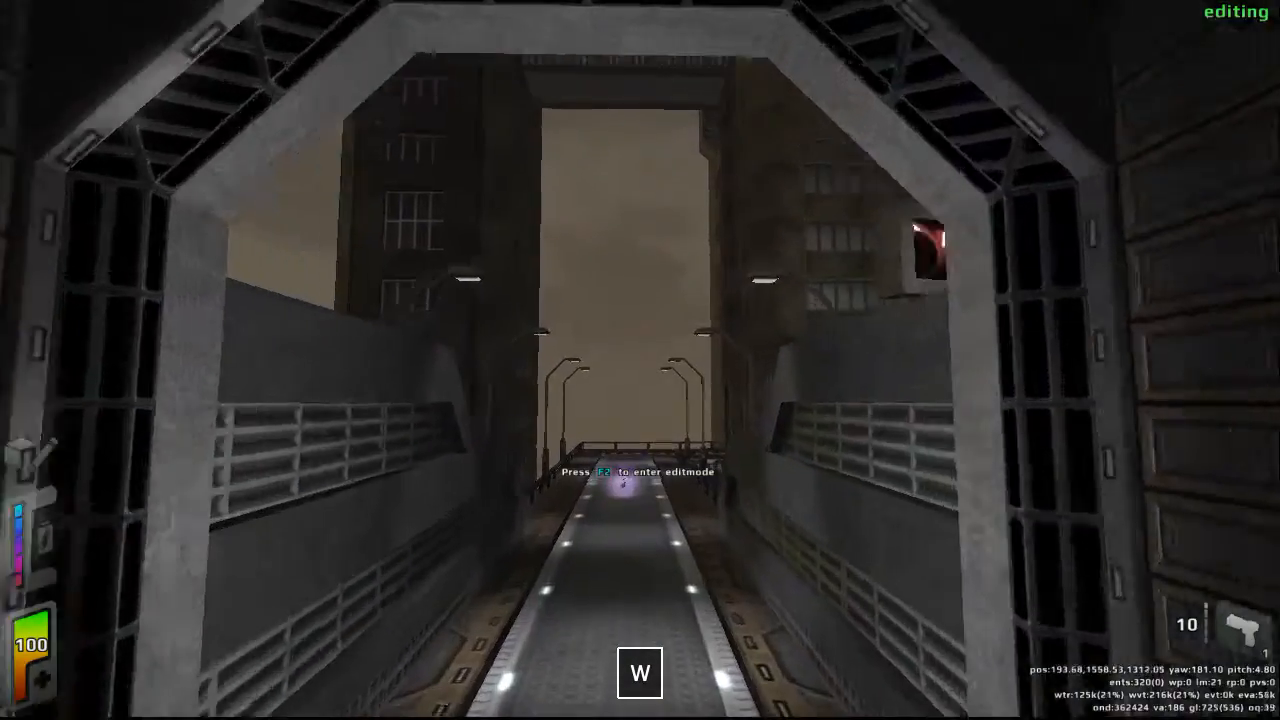
key("w")
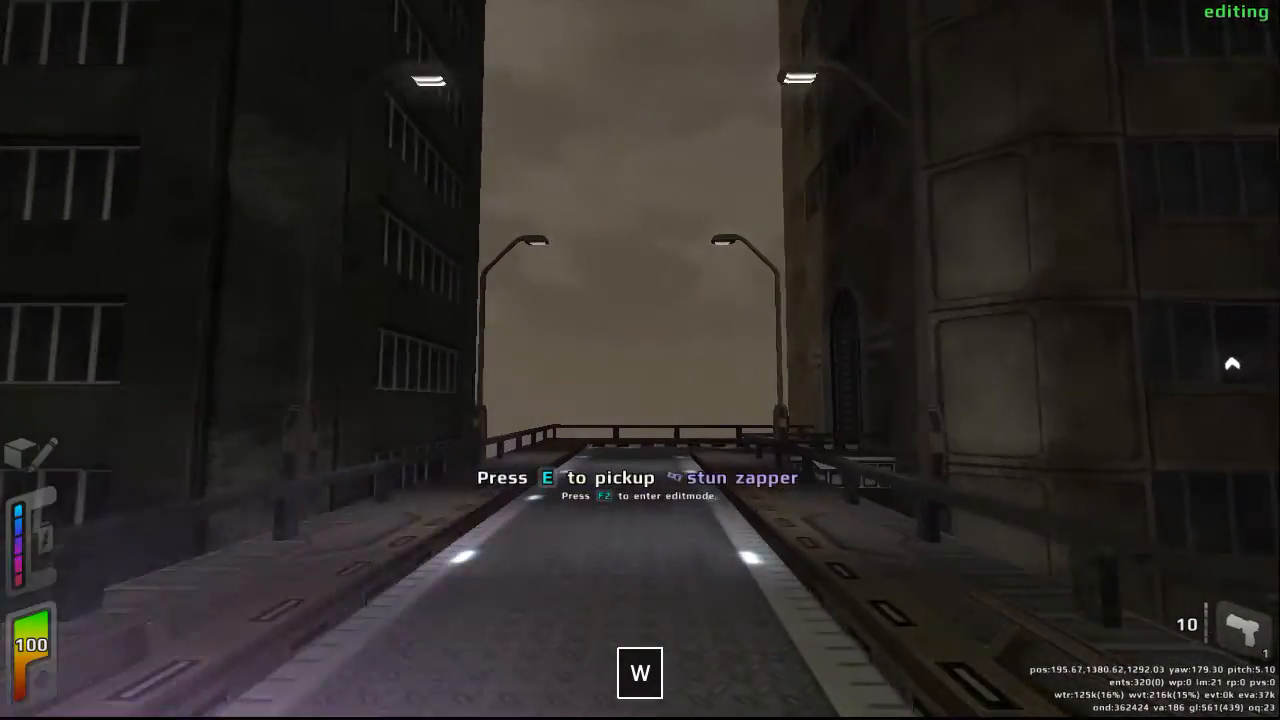
key("w")
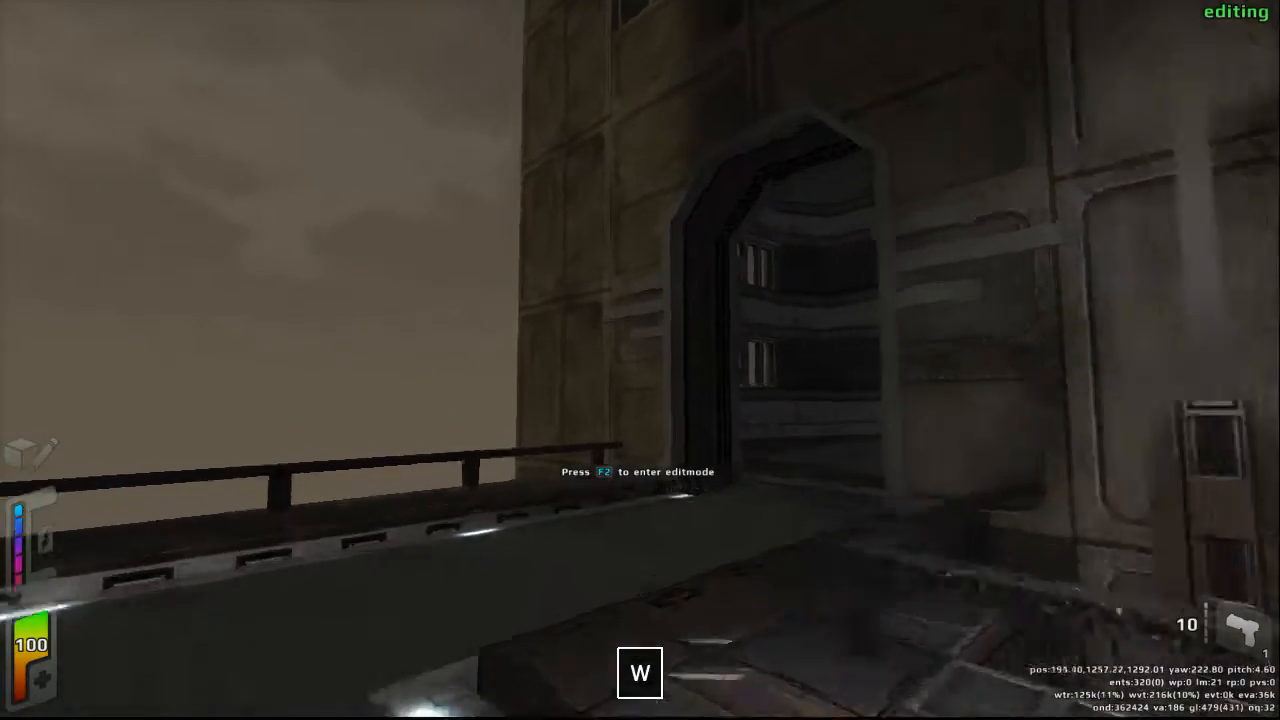
key("w")
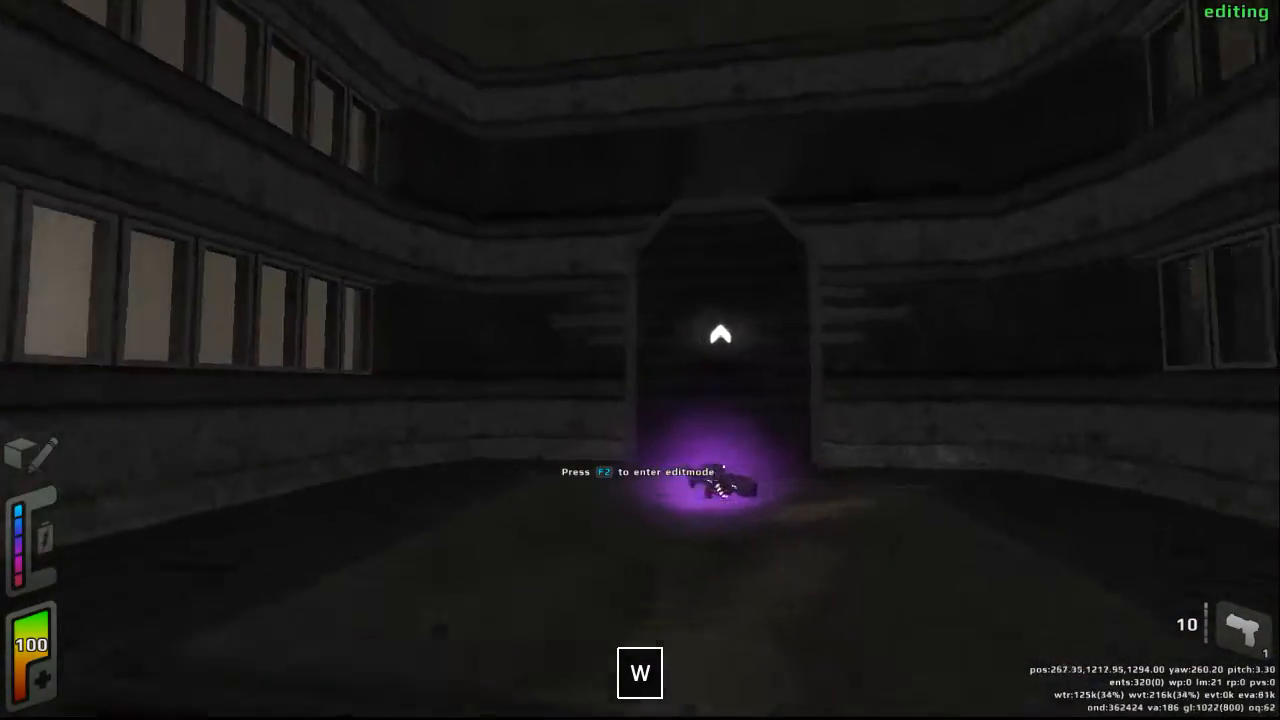
- Look around the windowed tower room and walk back out onto the lit bridge
key("w")
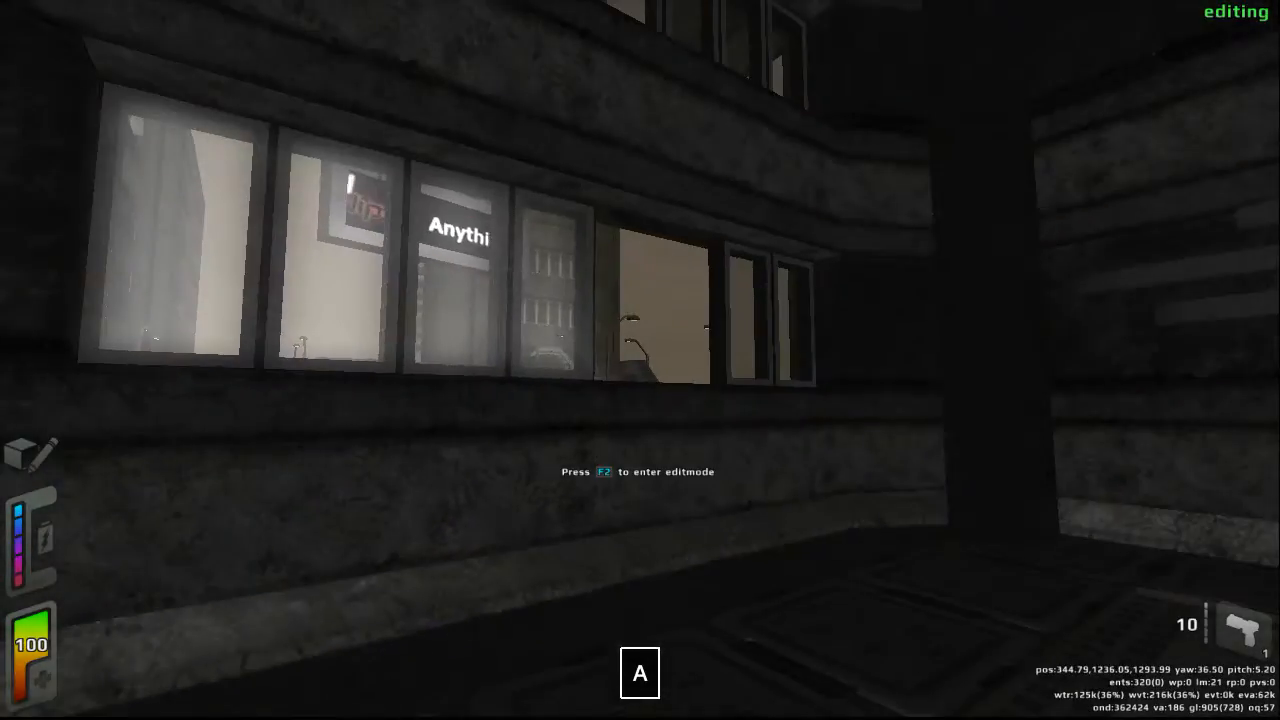
key("w")
key("w")
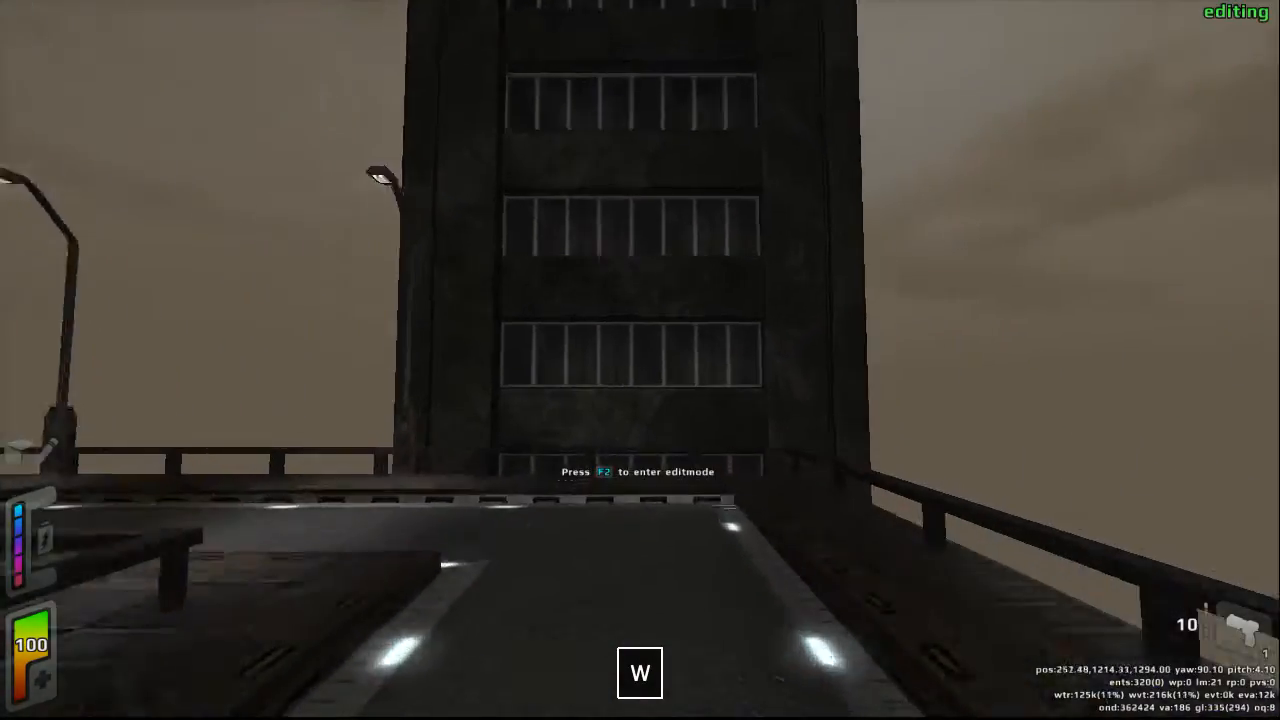
- Enter edit mode in front of the shuttered door at the bridge's end and create an empty map with the newmap command
key("w")
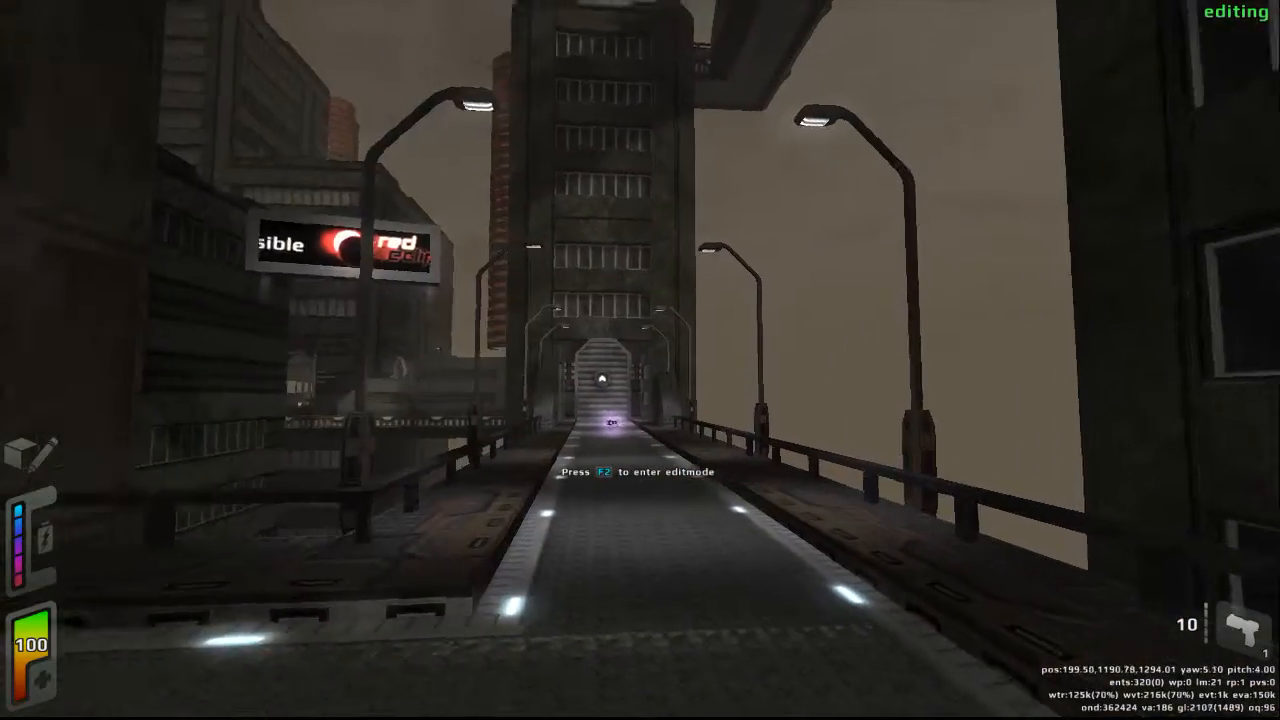
key("w")
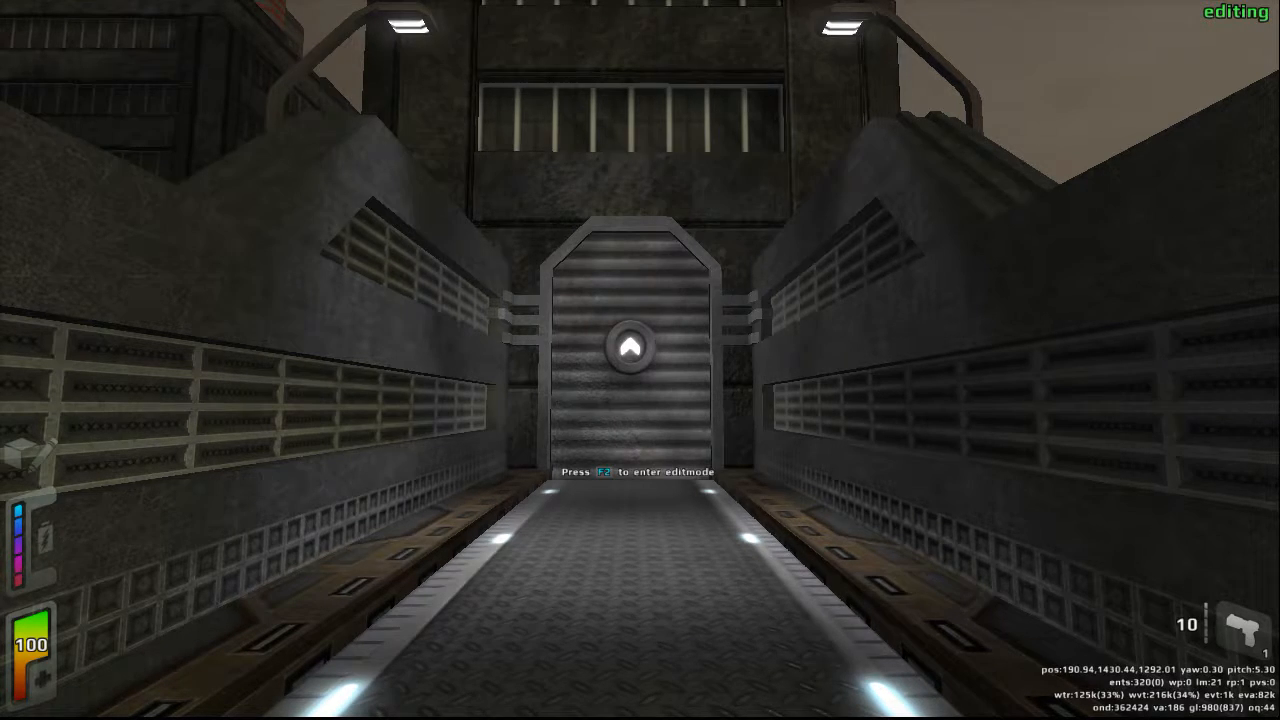
key("F2")
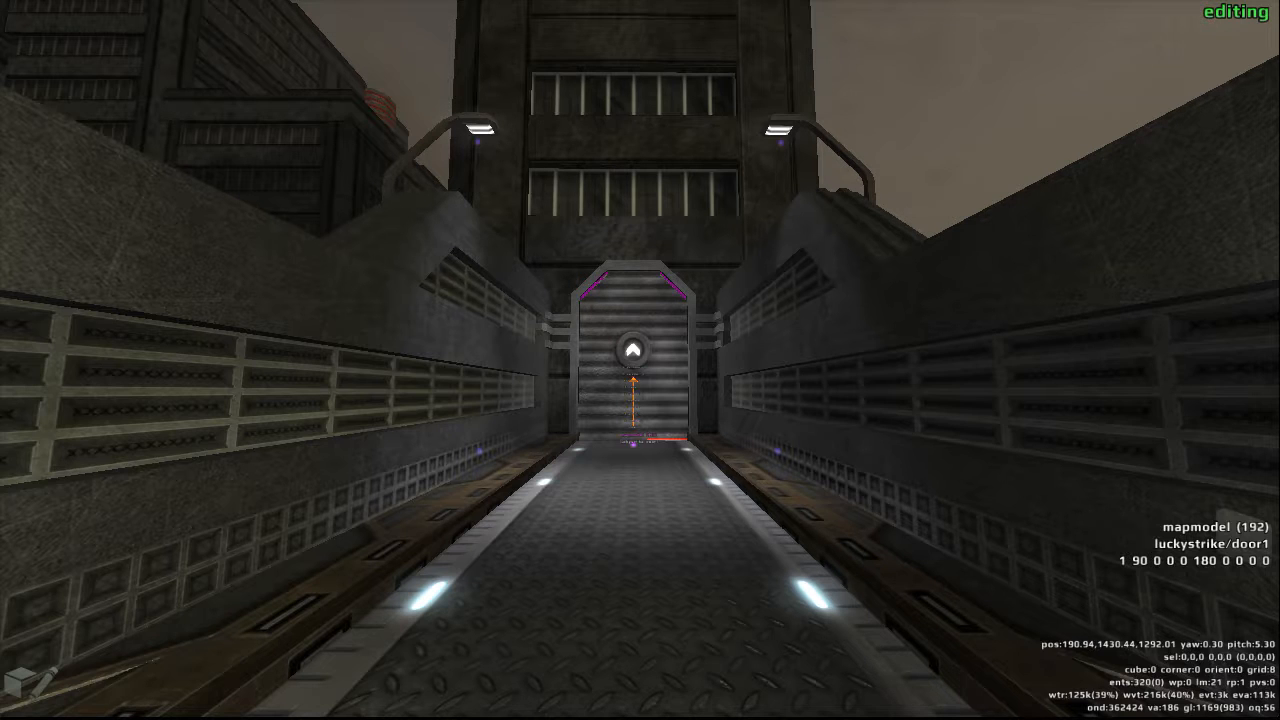
key("slash")
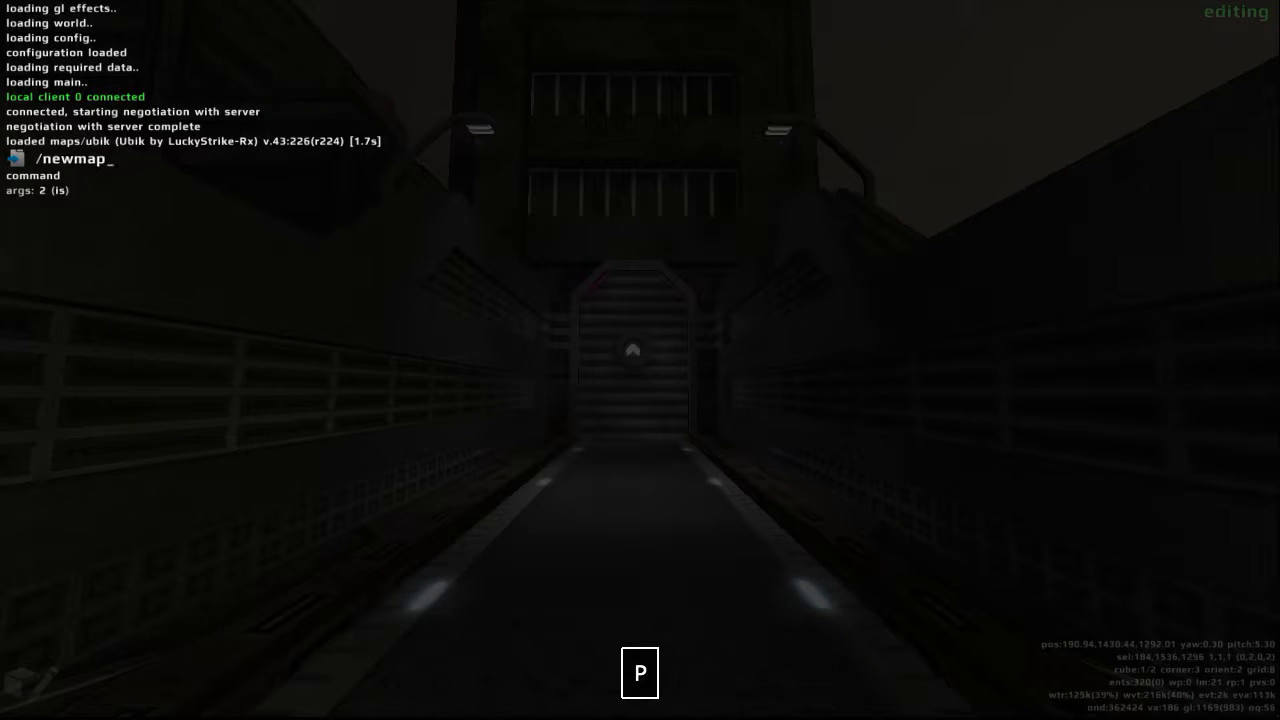
key("Return")
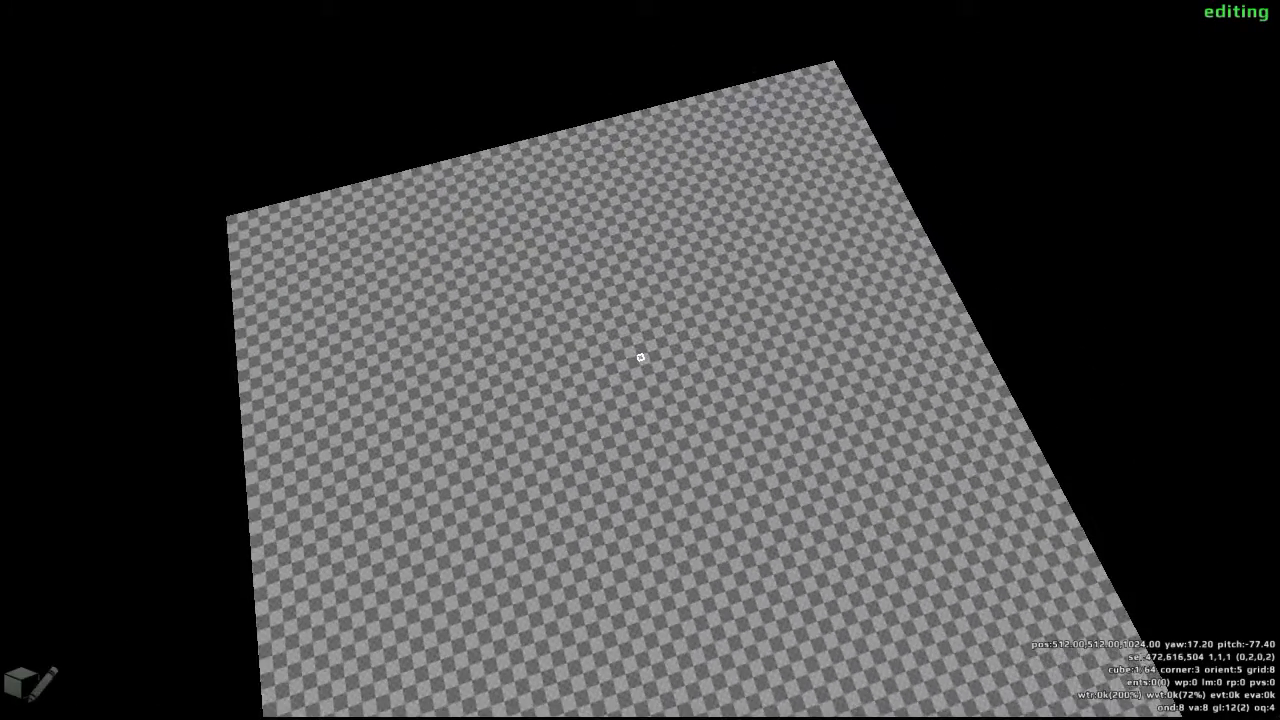
- Pull one grid-8 floor square up into a column, push it below the floor, and raise it again to six cubes high
key("w")
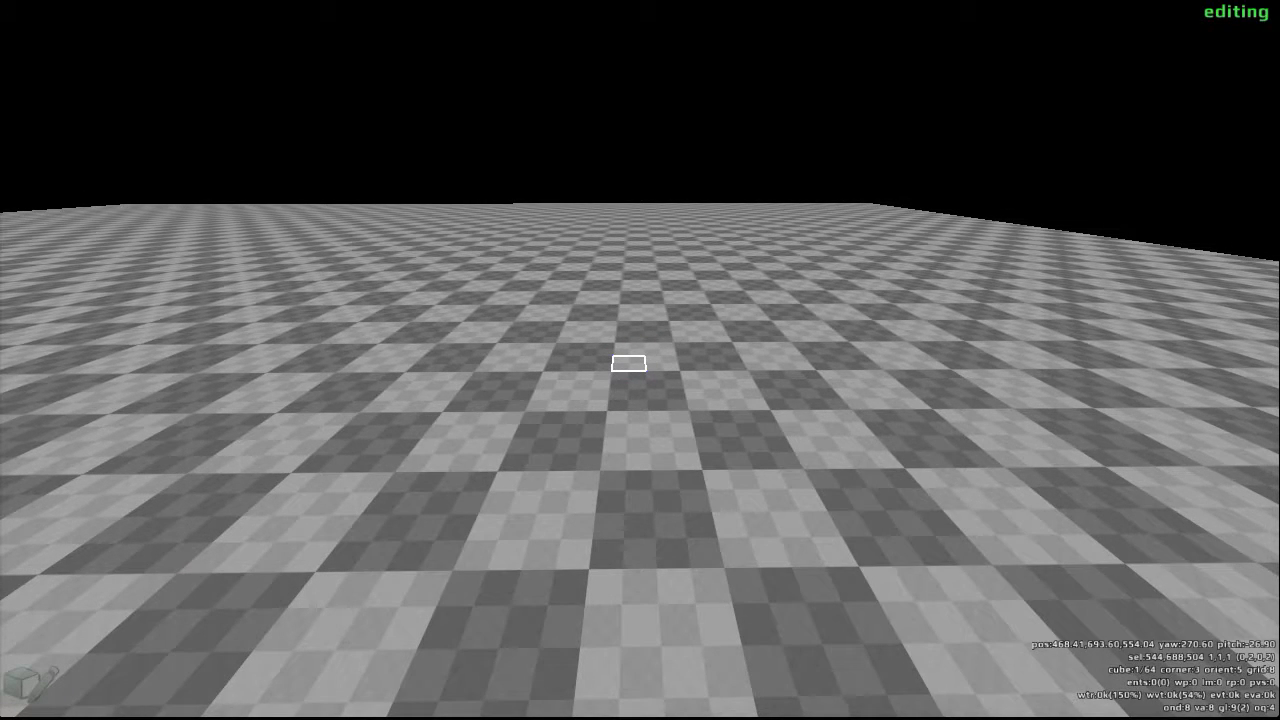
scroll(628, 363, "up", 5)
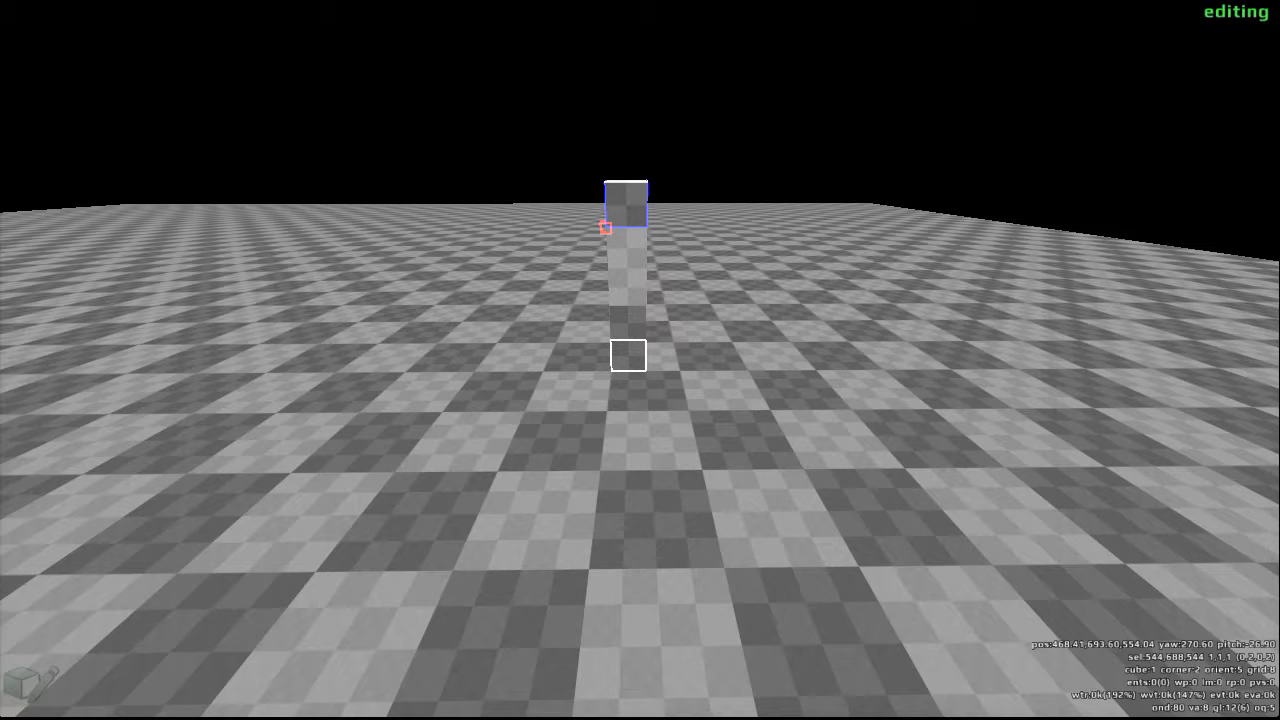
scroll(628, 355, "down", 8)
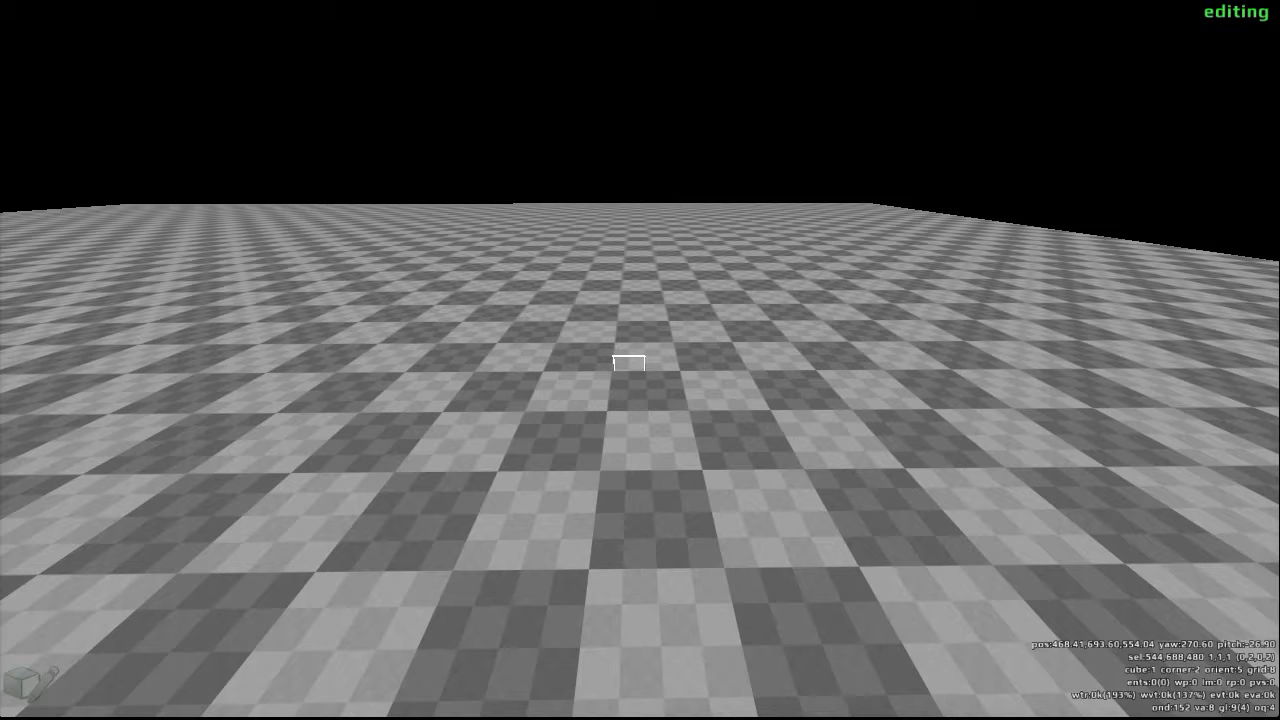
scroll(628, 363, "up", 7)
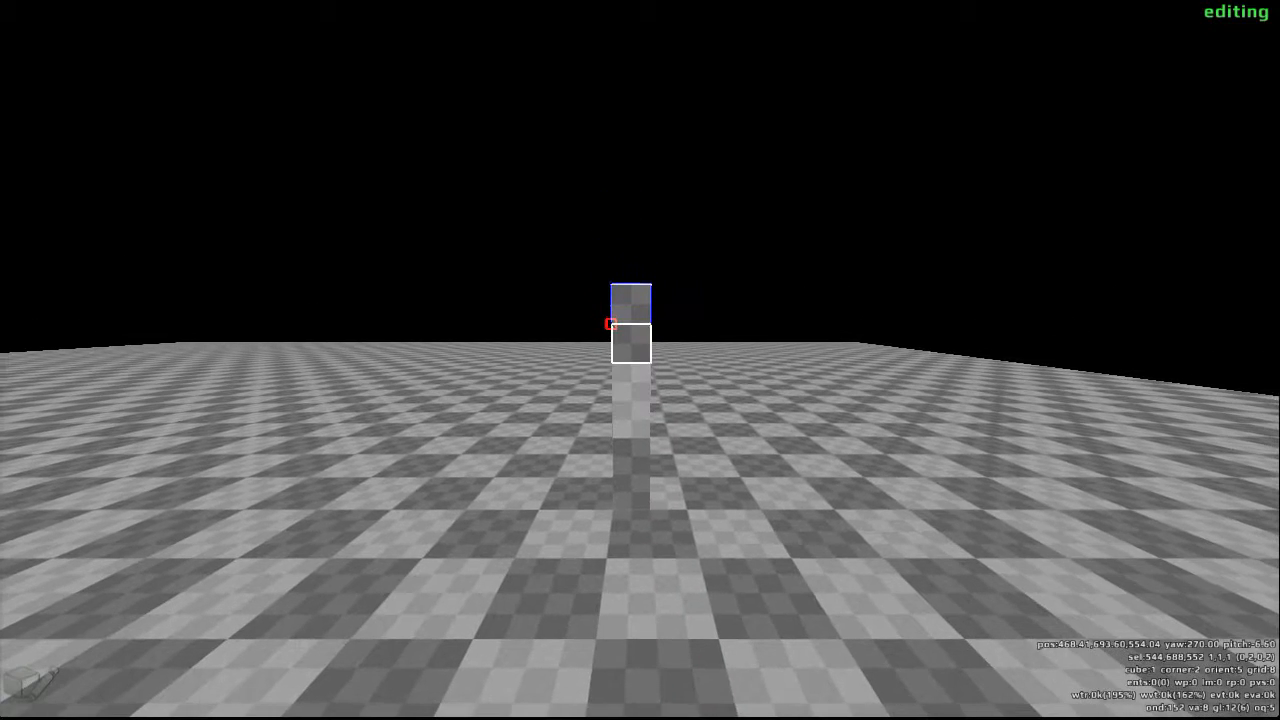
- Remove every second cube from the column, including the one on the floor, leaving three floating cubes stacked with gaps
left_click(638, 357)
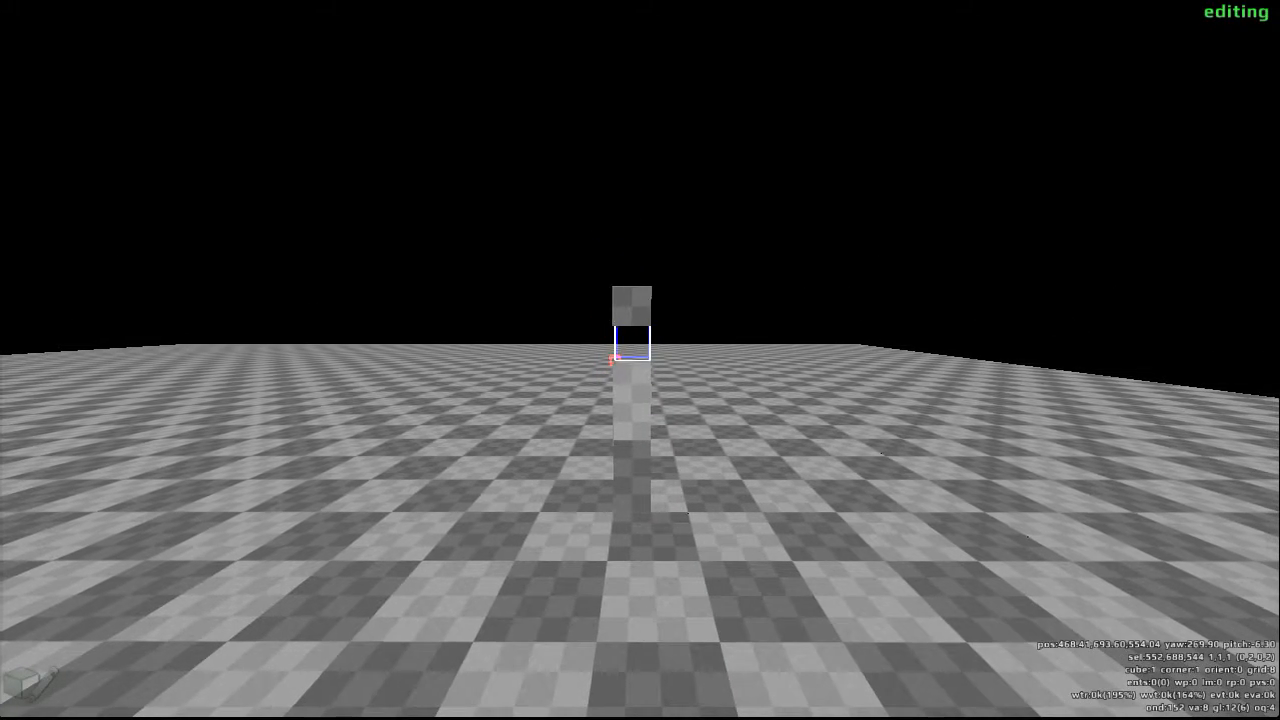
key("d")
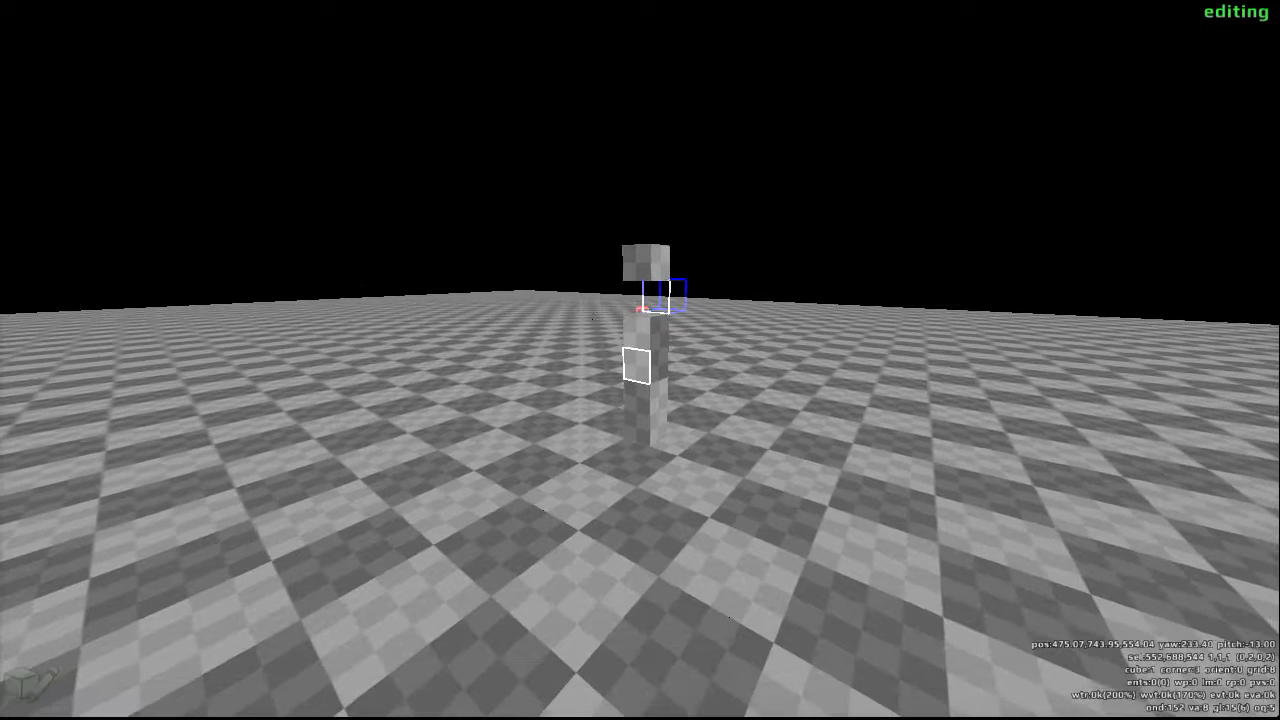
left_click(640, 358)
scroll(640, 360, "down", 1)
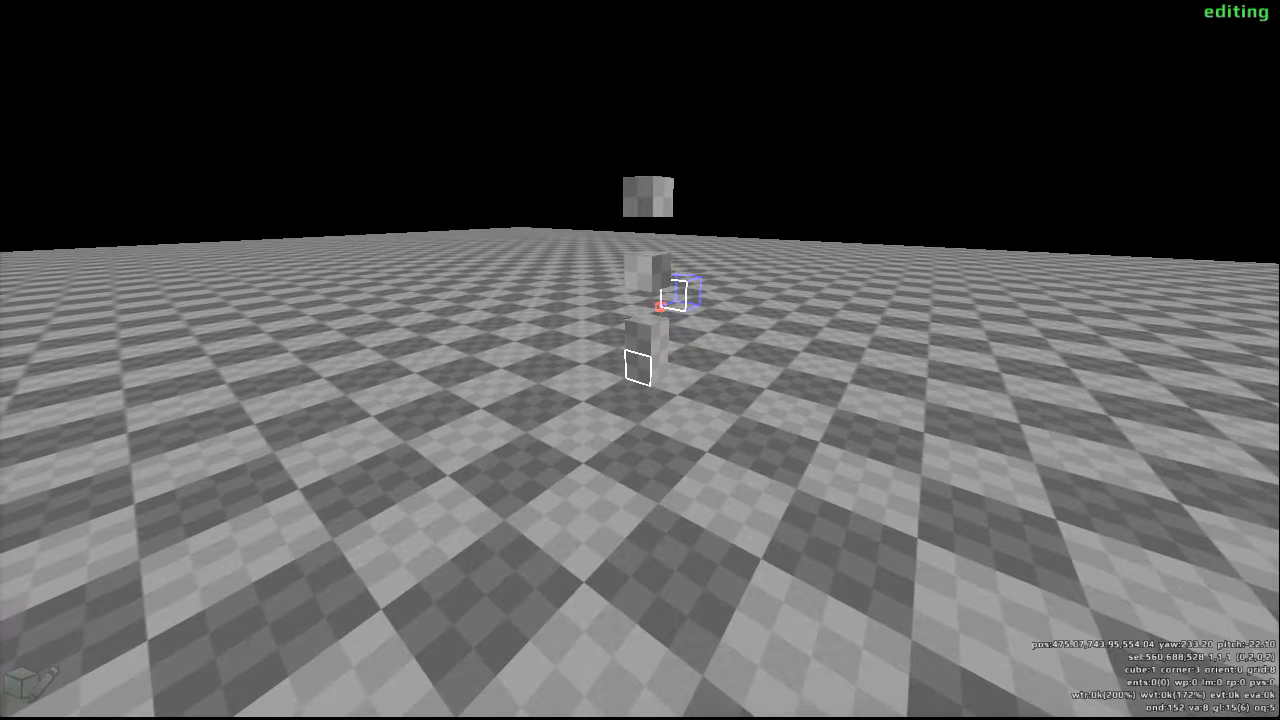
left_click(640, 360)
scroll(640, 360, "up", 1)
- Extend each of the three floating cubes sideways in the same direction into a horizontal bar five cubes long
key("d")
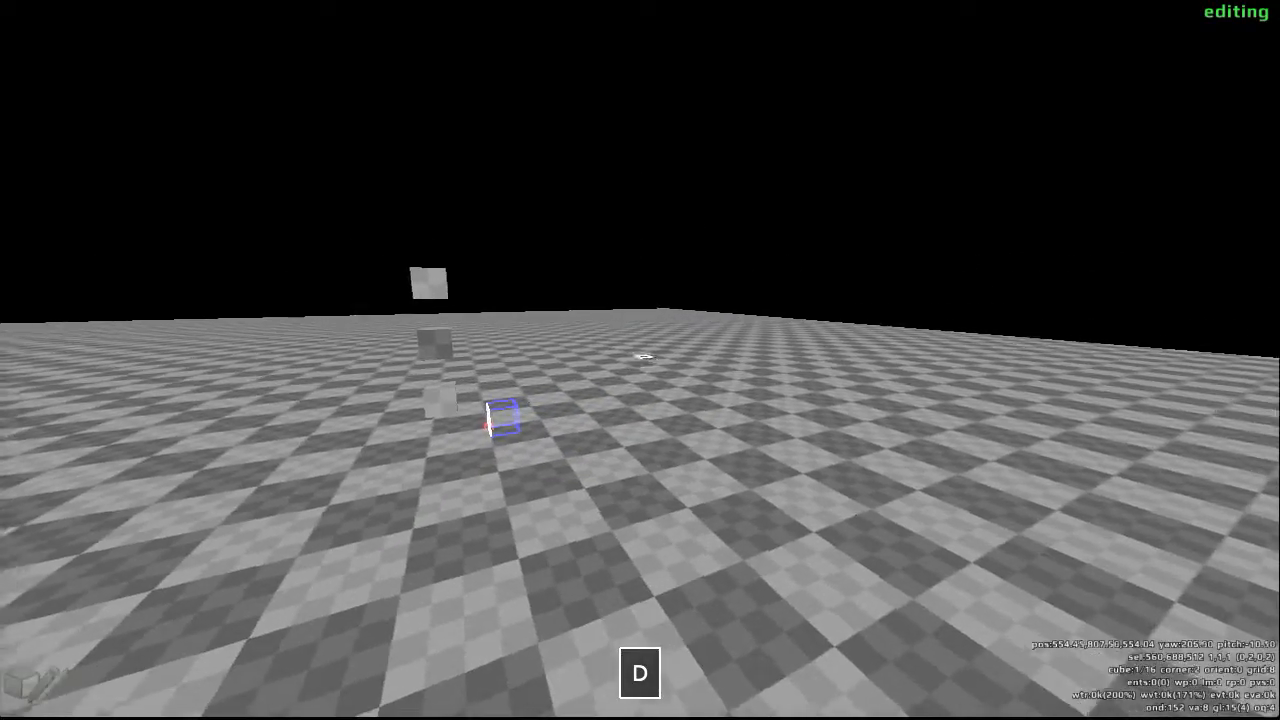
key("w")
key("w")
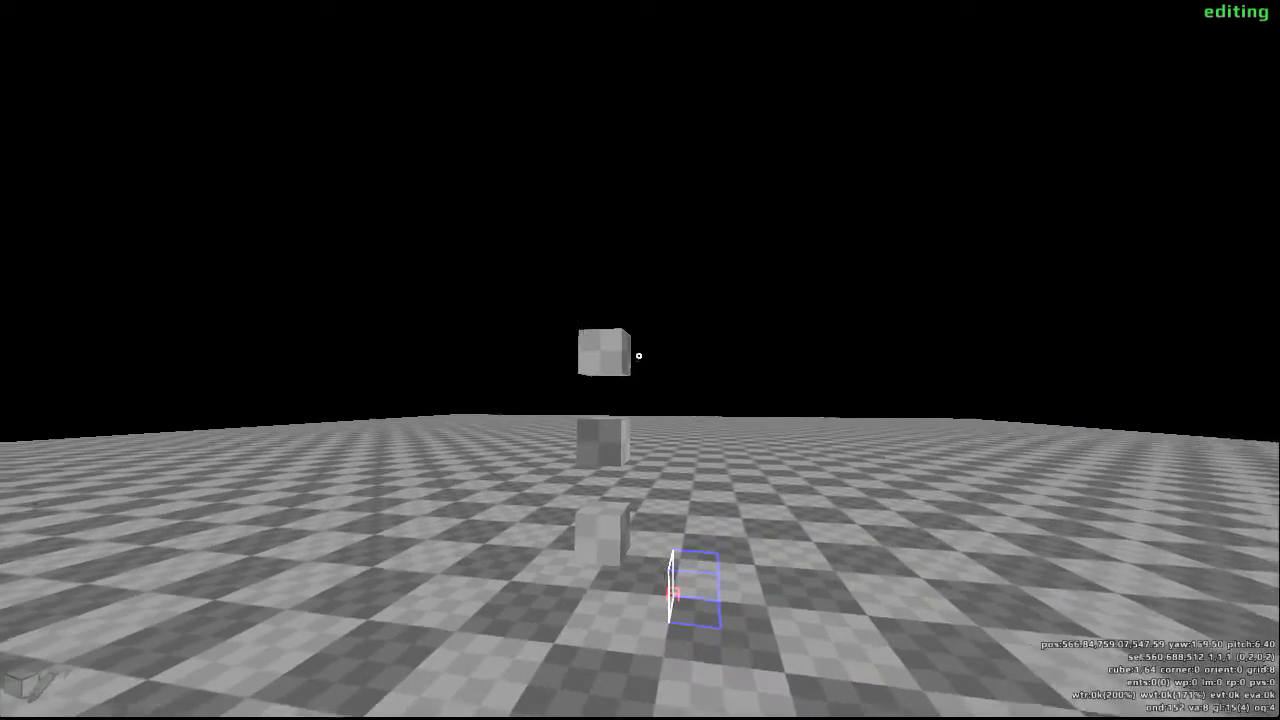
left_click(638, 355)
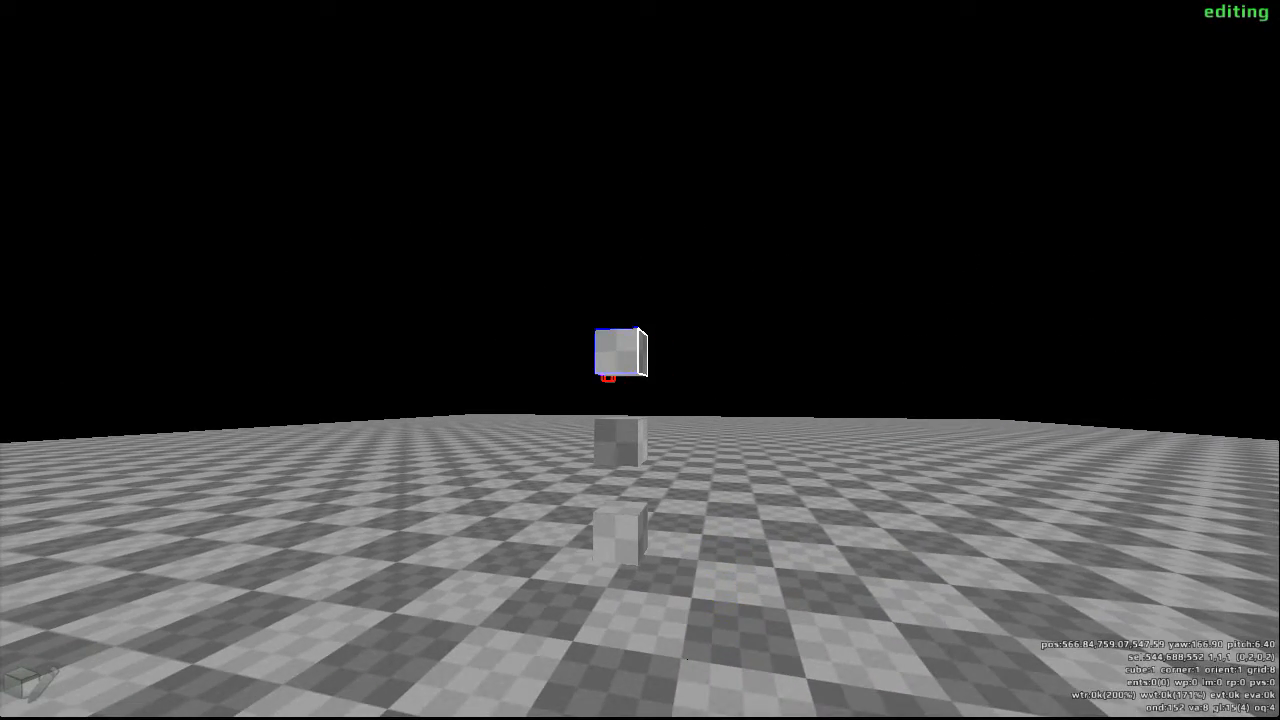
scroll(640, 360, "down", 4)
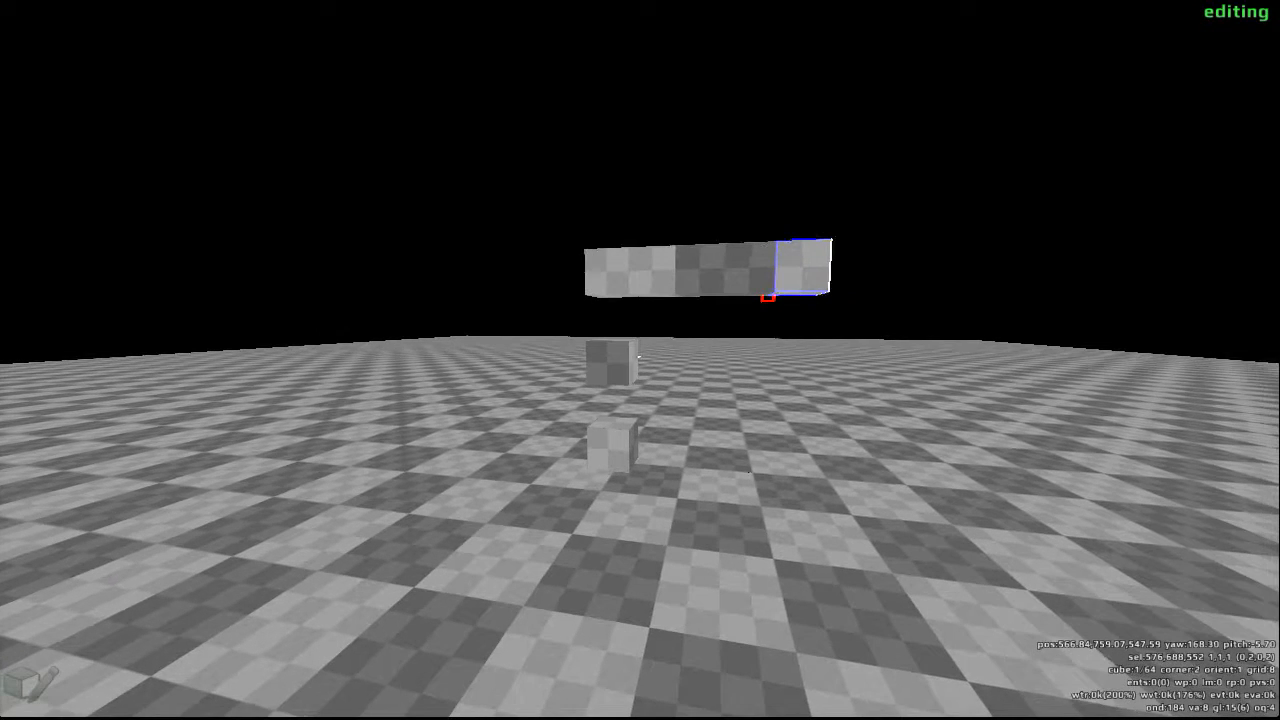
left_click(638, 357)
scroll(638, 357, "down", 4)
scroll(638, 357, "up", 1)
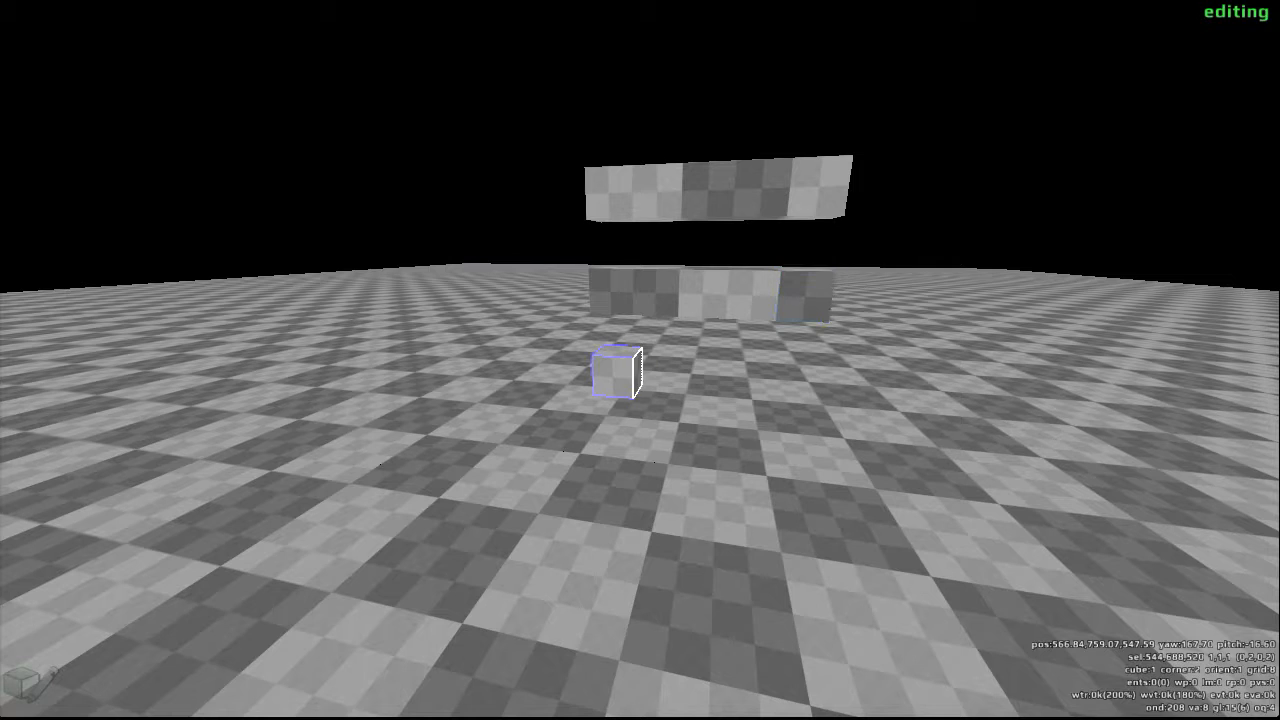
scroll(640, 360, "down", 4)
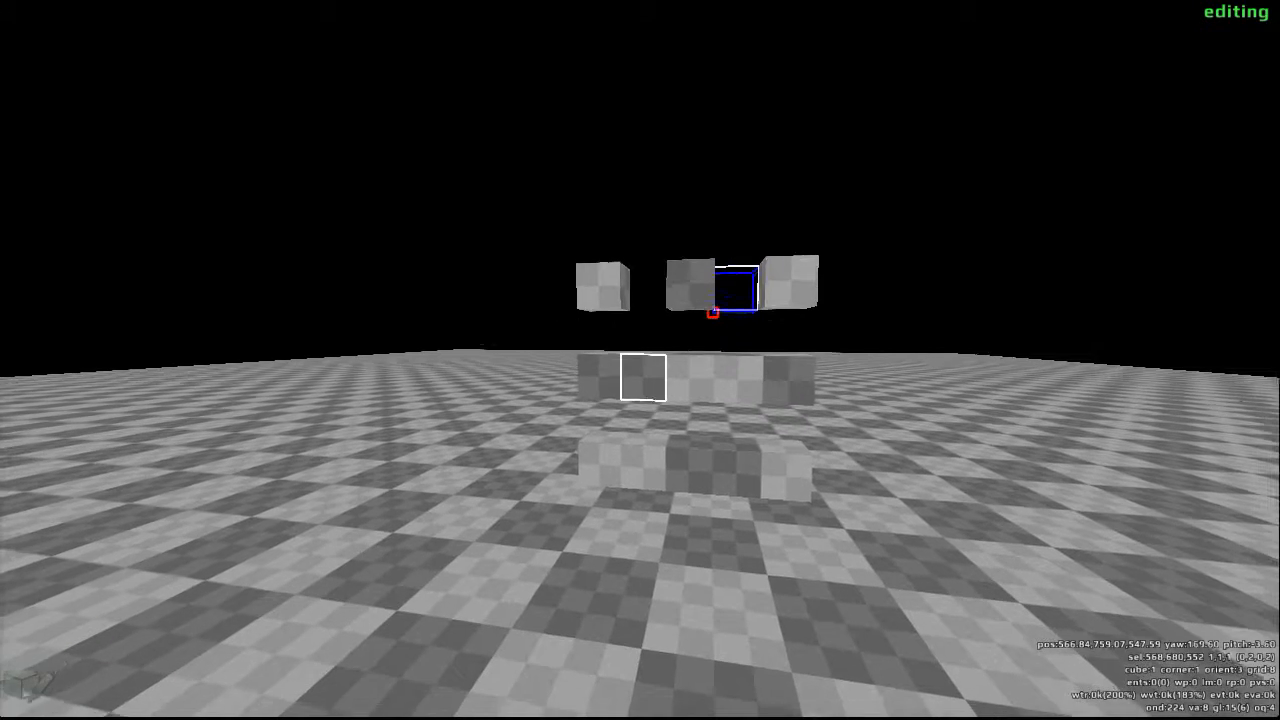
- Remove the second and fourth cubes from the three bars, leaving a three-by-three arrangement of separate floating cubes
left_click(639, 357)
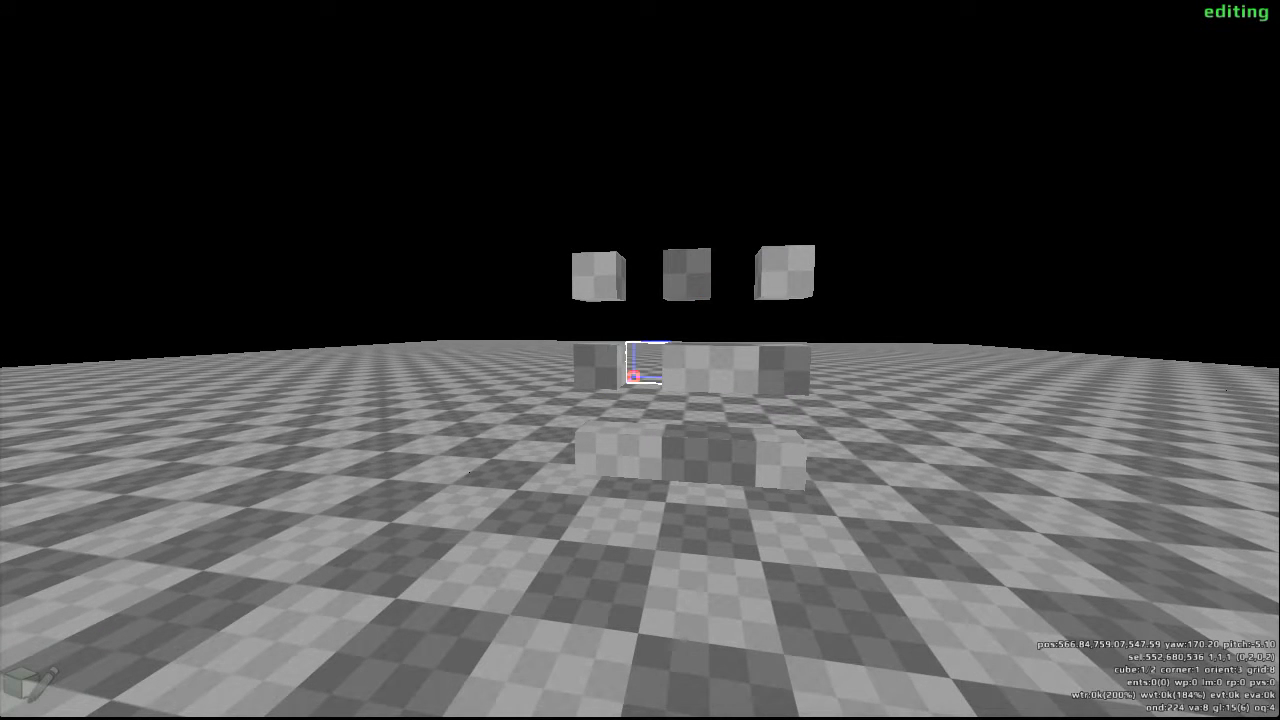
key("space")
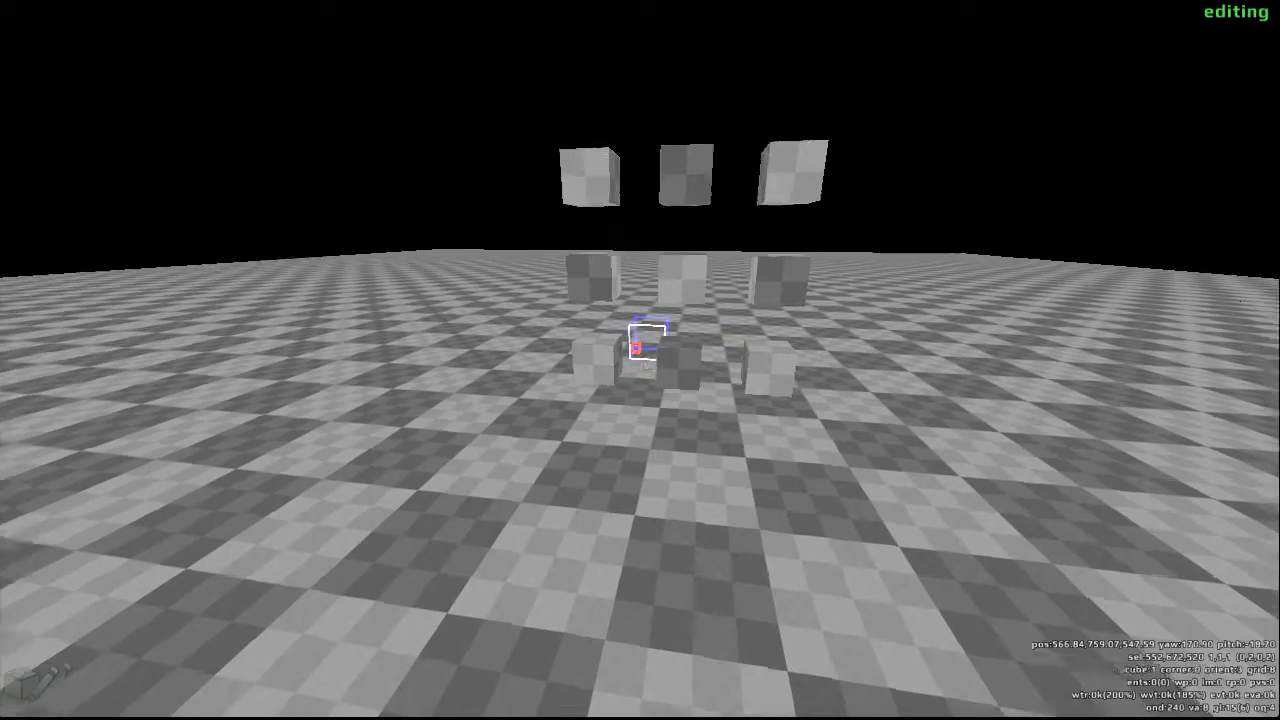
- Change the edit grid size to 16, back to 8 and down through 4 to 2, aiming at the top-row cubes
key("d")
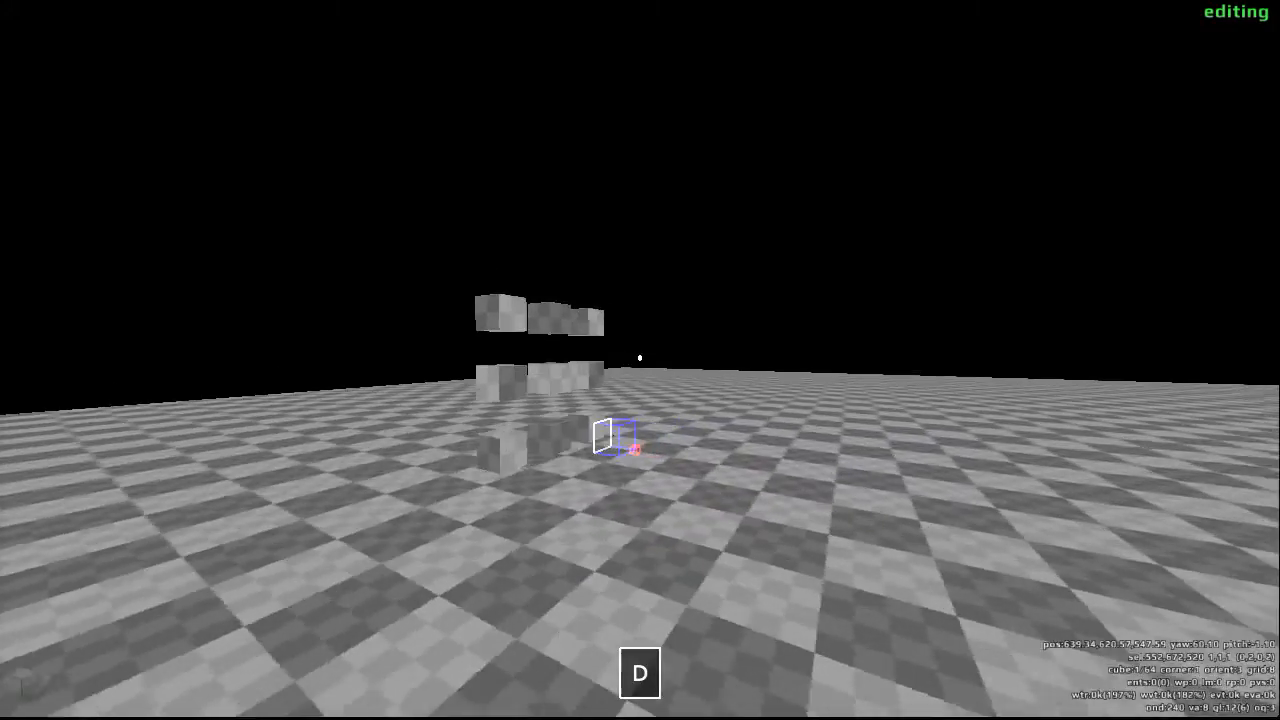
key("a")
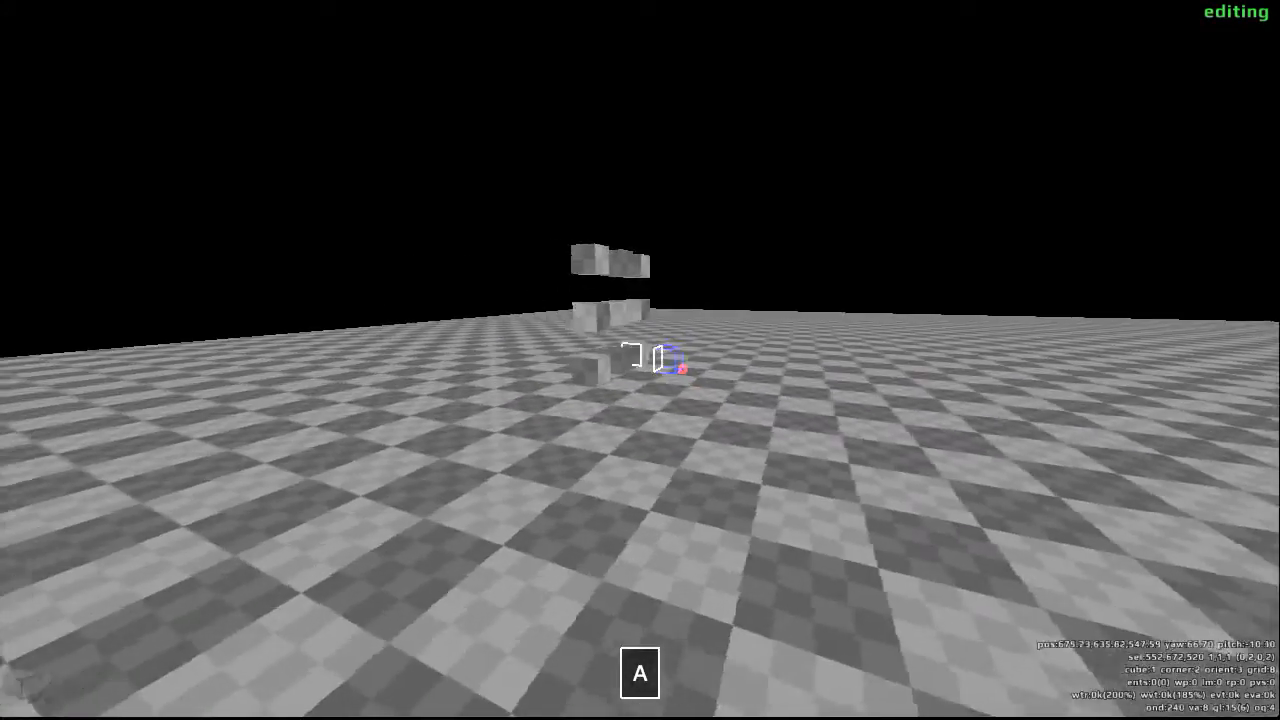
key("w")
key("a")
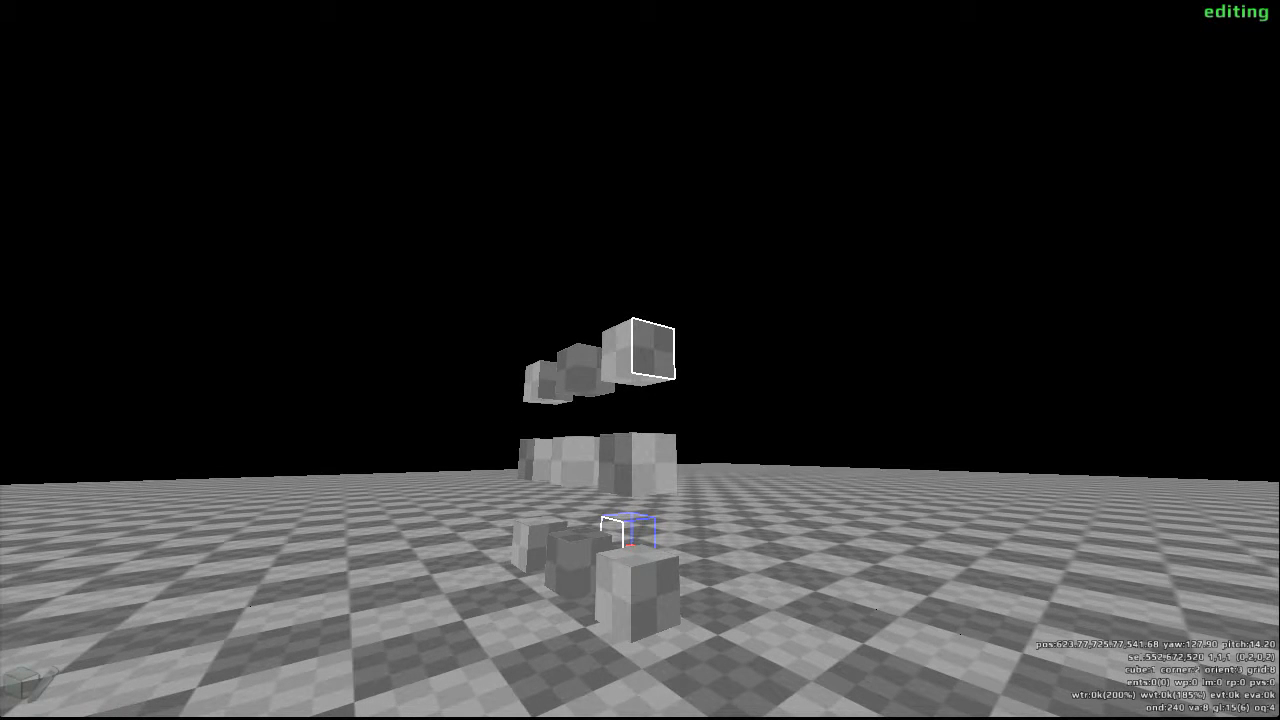
key("g")
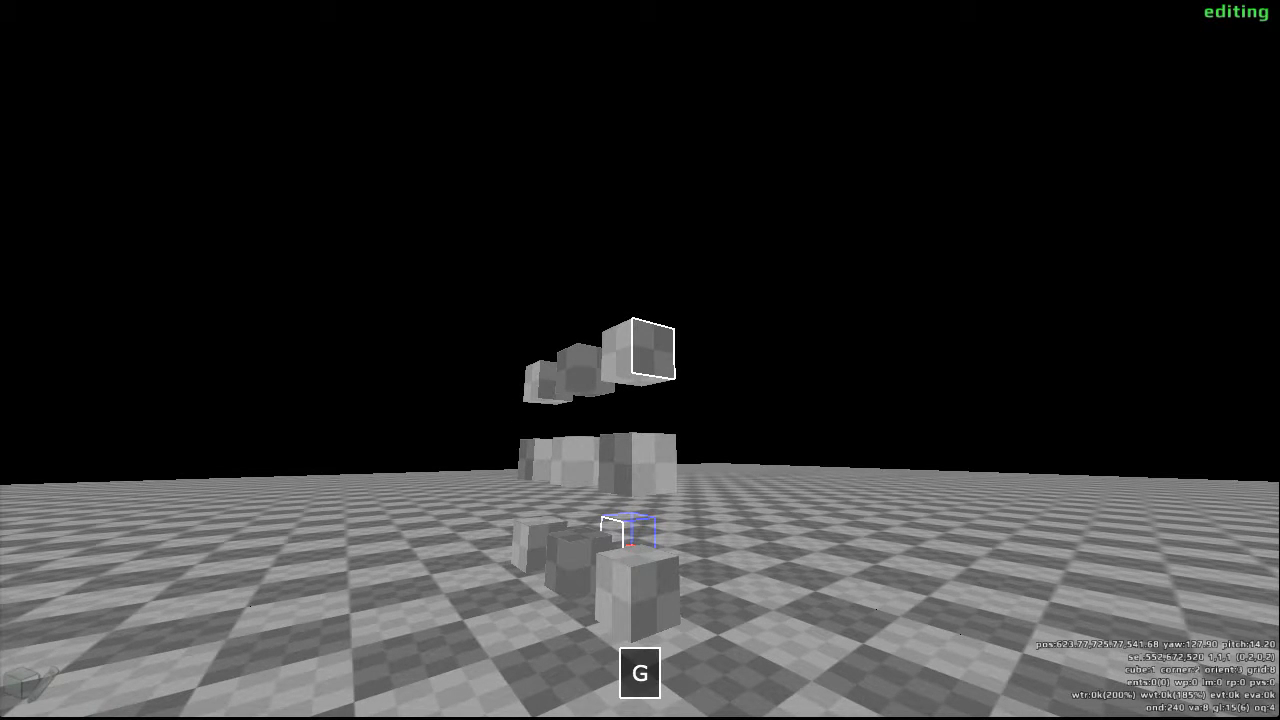
scroll(640, 360, "up", 1)
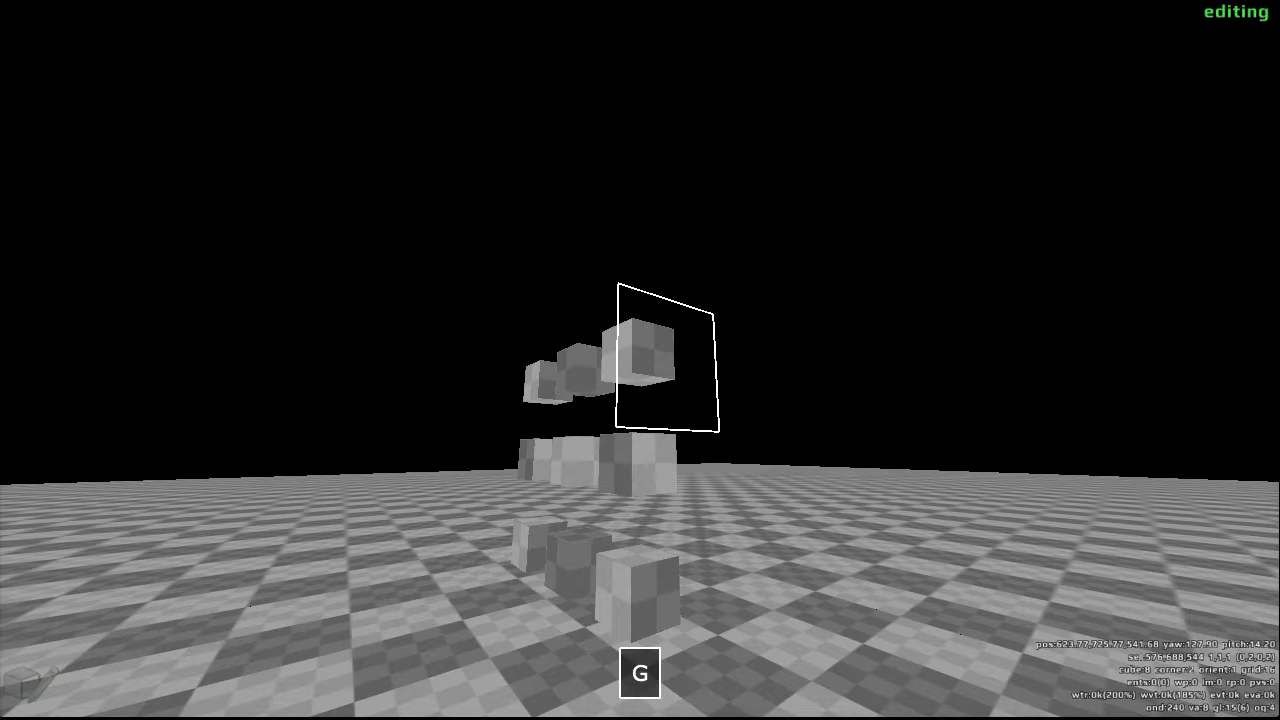
scroll(640, 360, "down", 1)
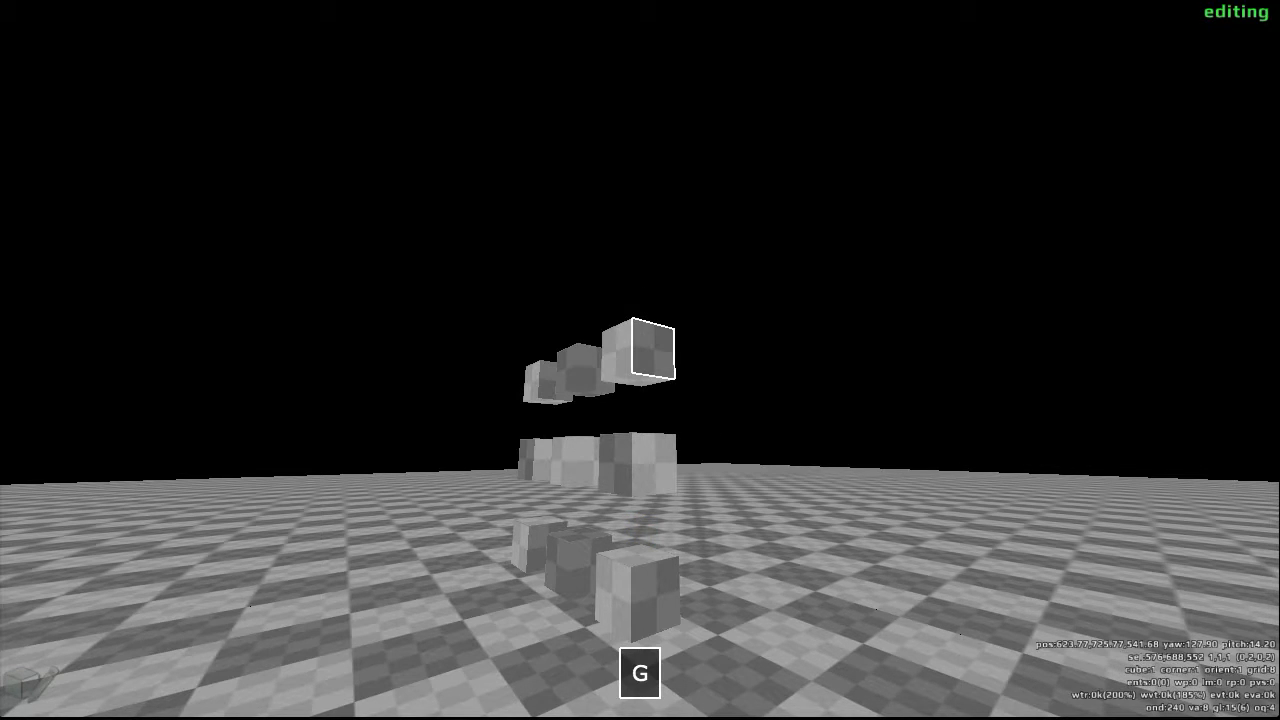
scroll(640, 360, "down", 1)
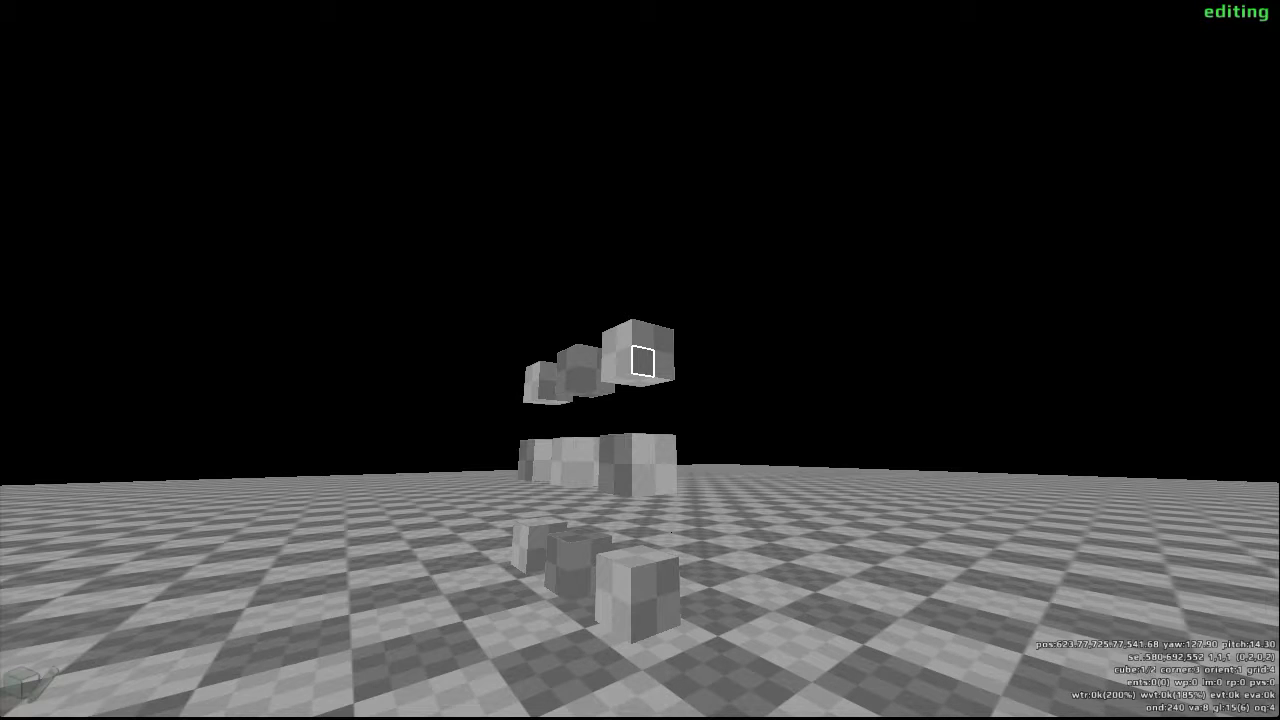
key("g")
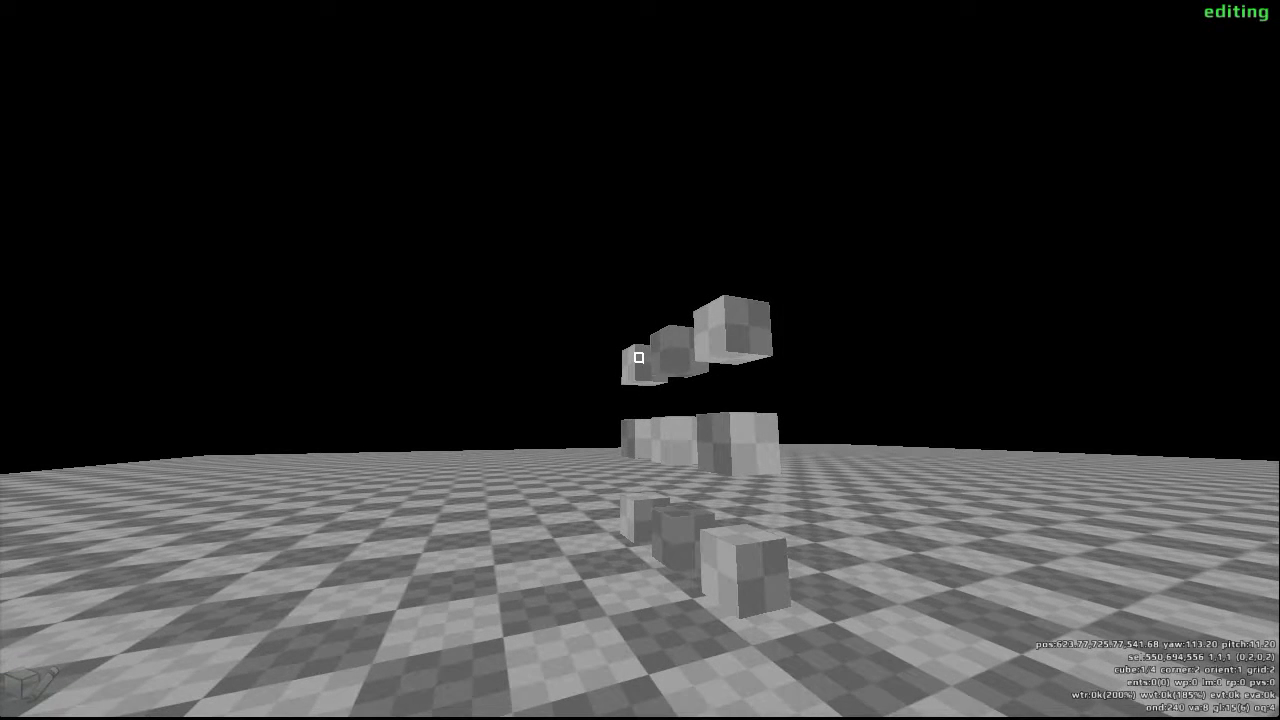
- Extrude thin grid-2 beams along the upper and lower edges of one side of the top row, bridging the gaps between its cubes
left_click(638, 353)
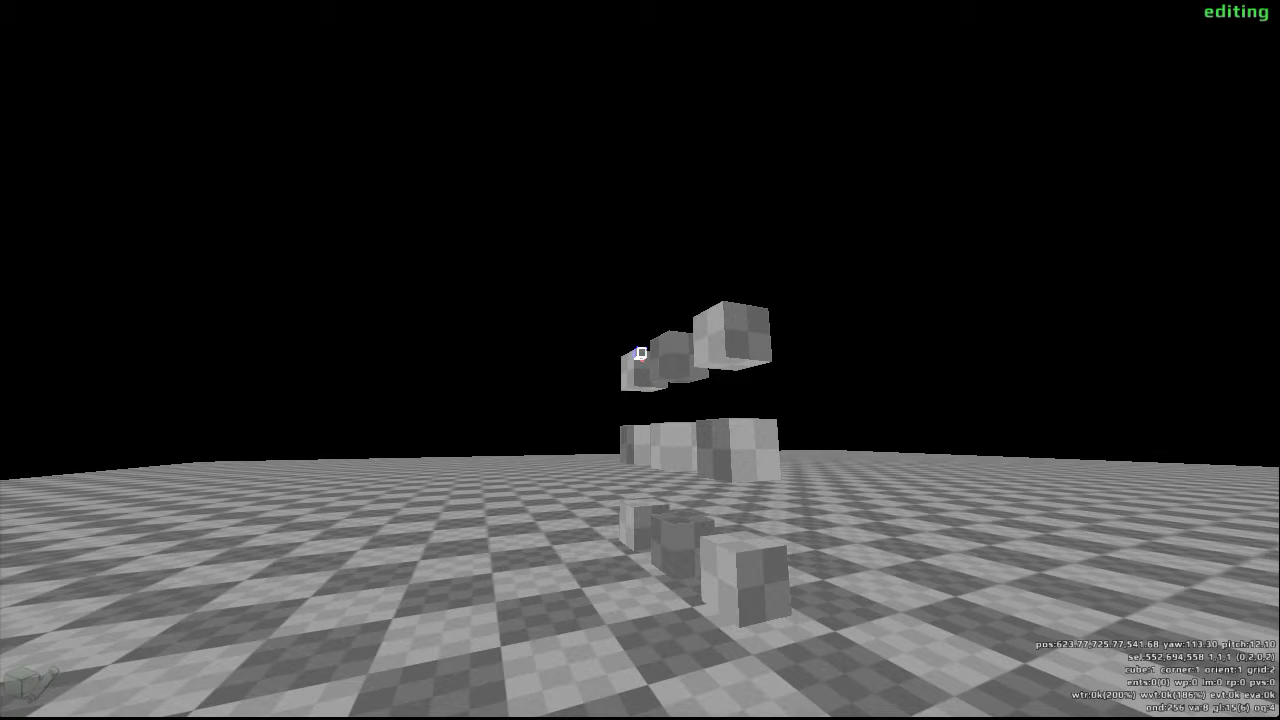
scroll(640, 359, "down", 5)
key("a")
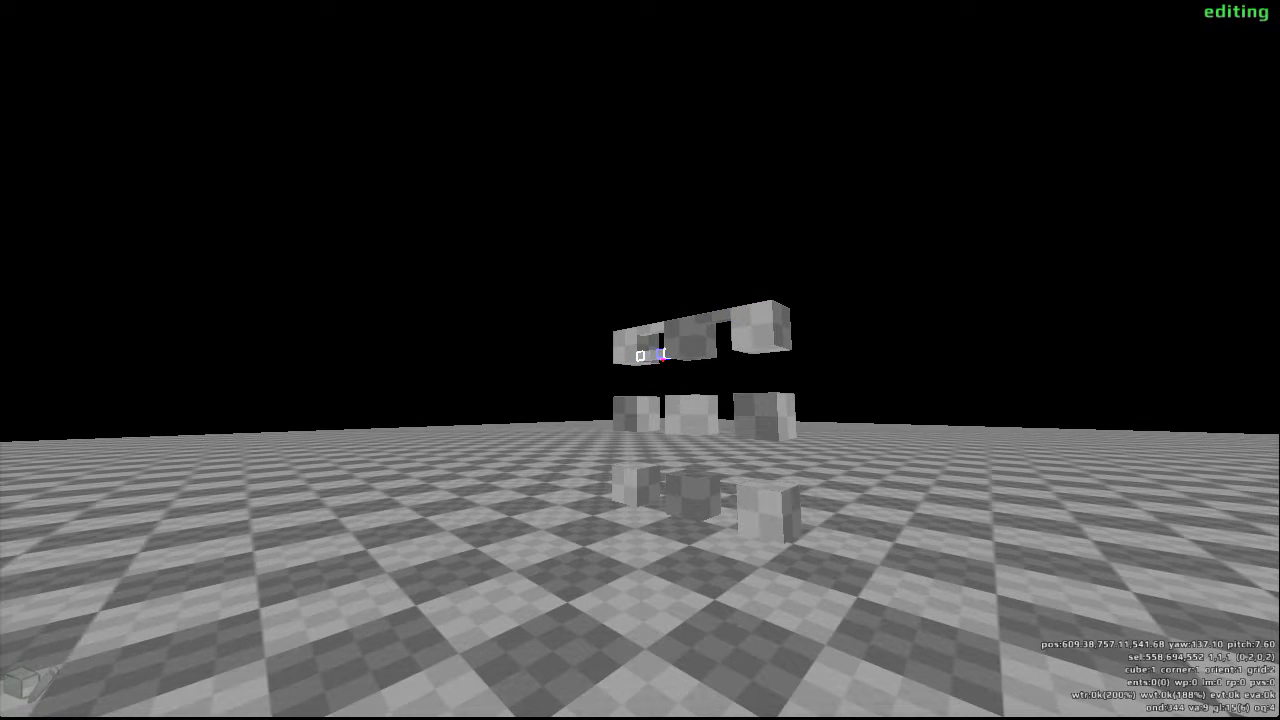
- Bridge the top-row cubes with matching grid-2 beams along the upper and lower edges of the row's opposite side
key("d")
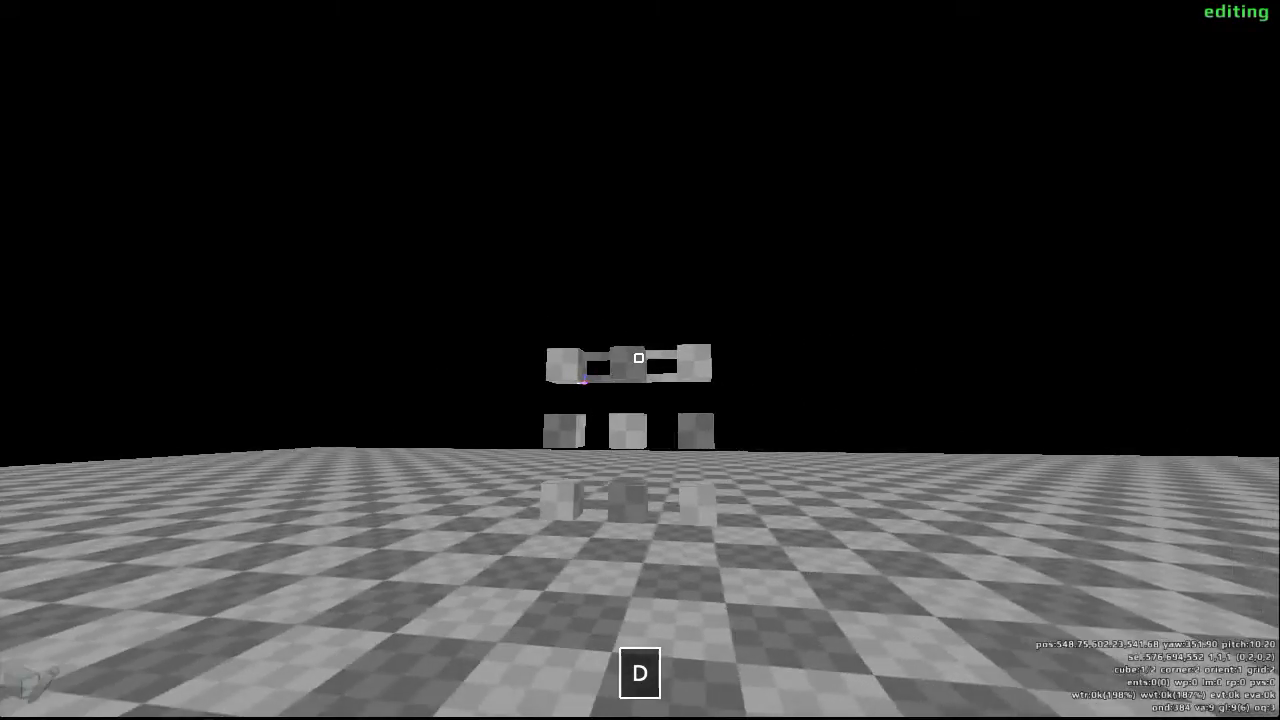
key("w")
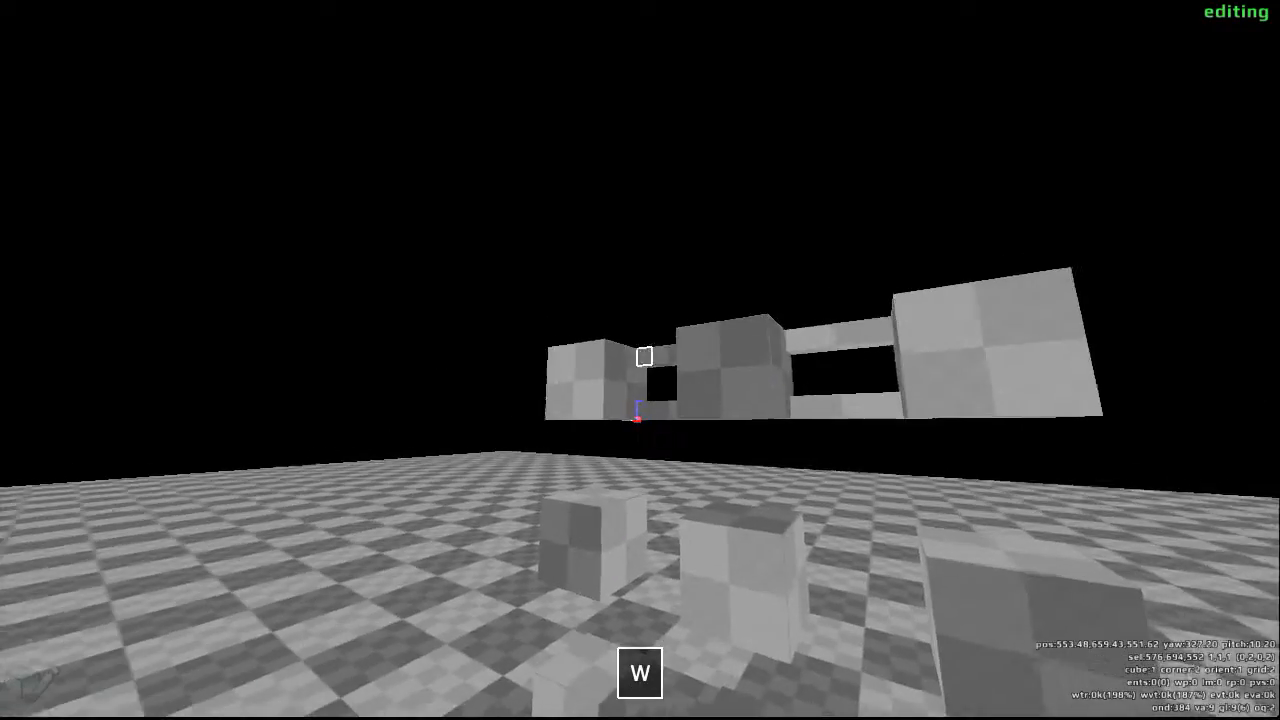
scroll(640, 360, "down", 13)
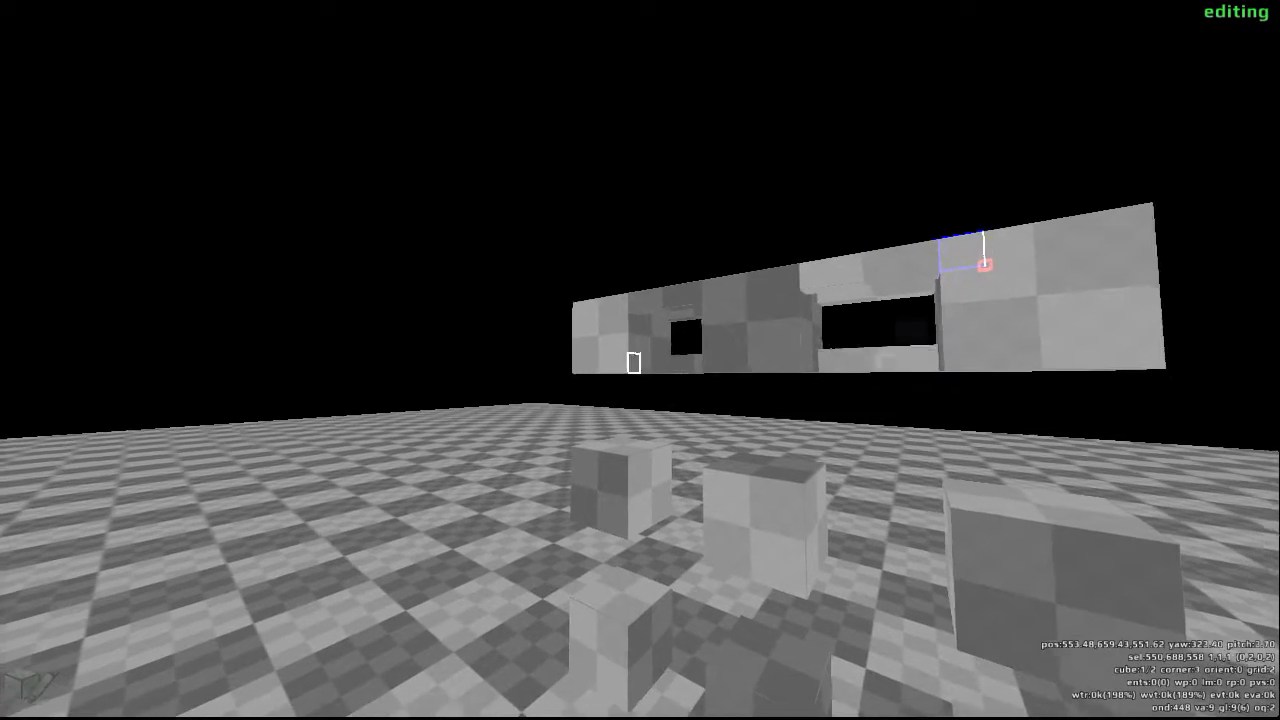
left_click(640, 360)
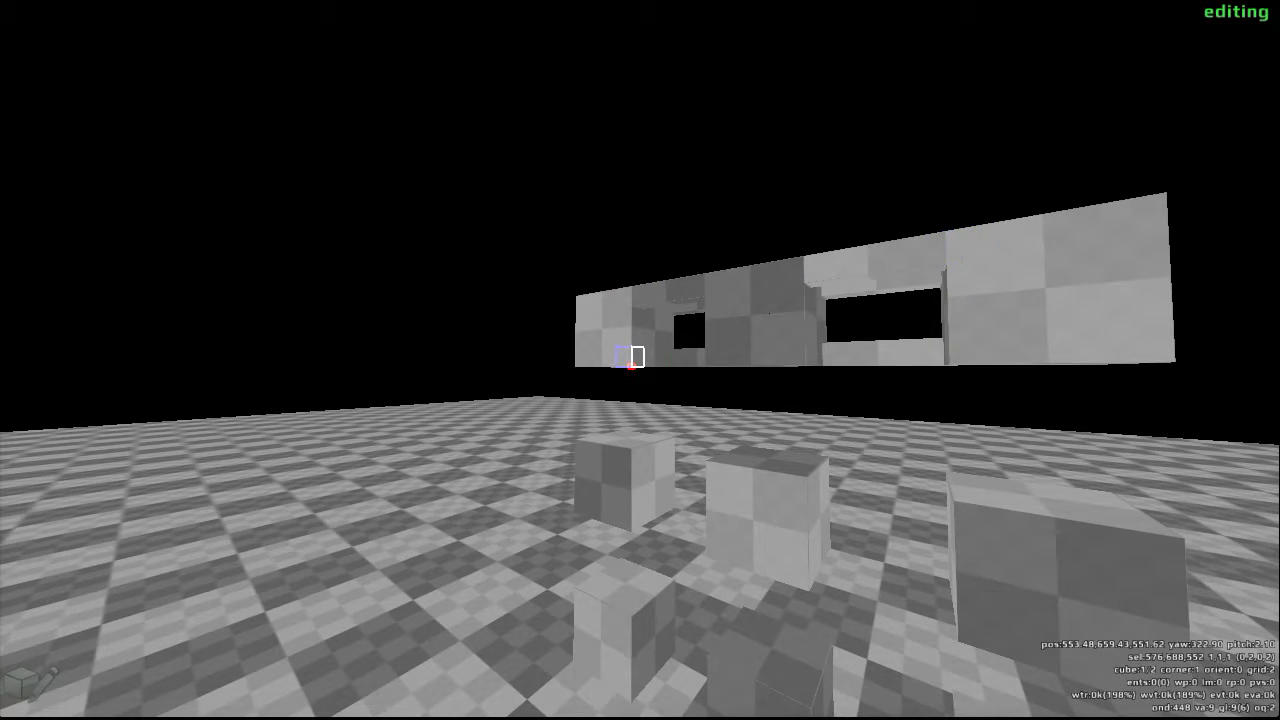
scroll(640, 360, "down", 13)
key("w")
key("a")
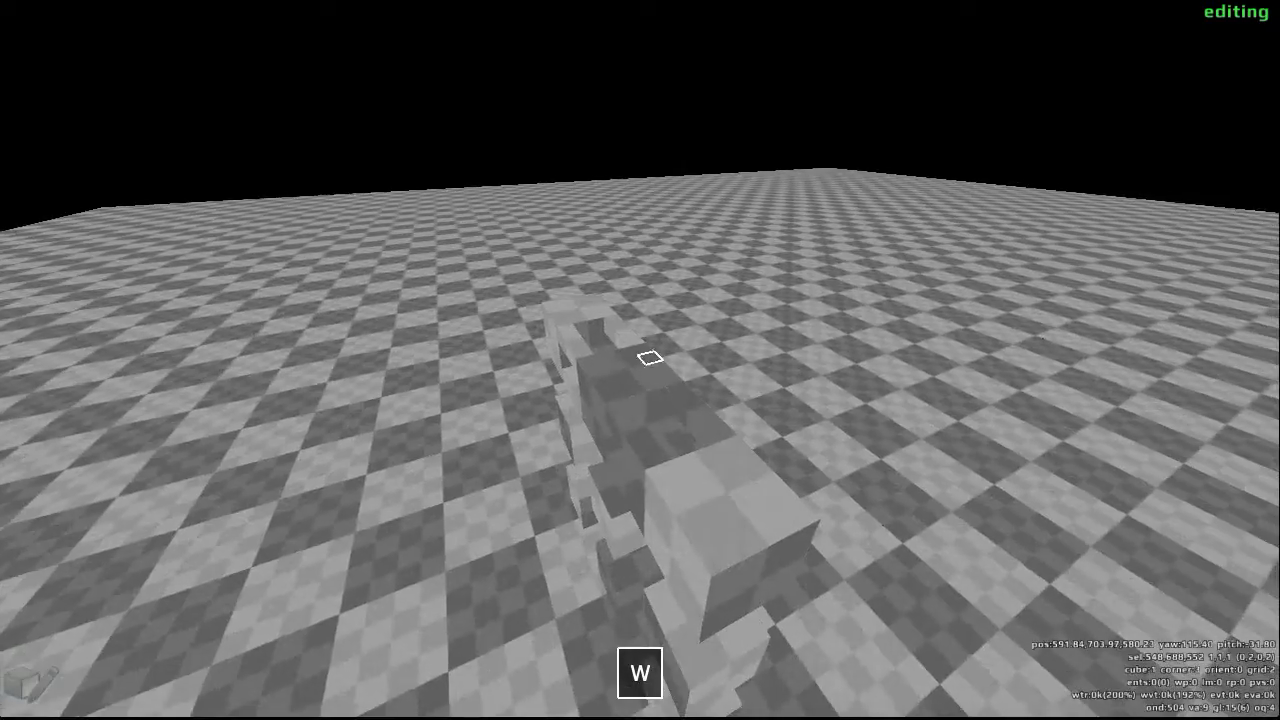
- Select one entire long side of the bridged top row as a 20-by-4 area of grid-2 faces
key("a")
key("w")
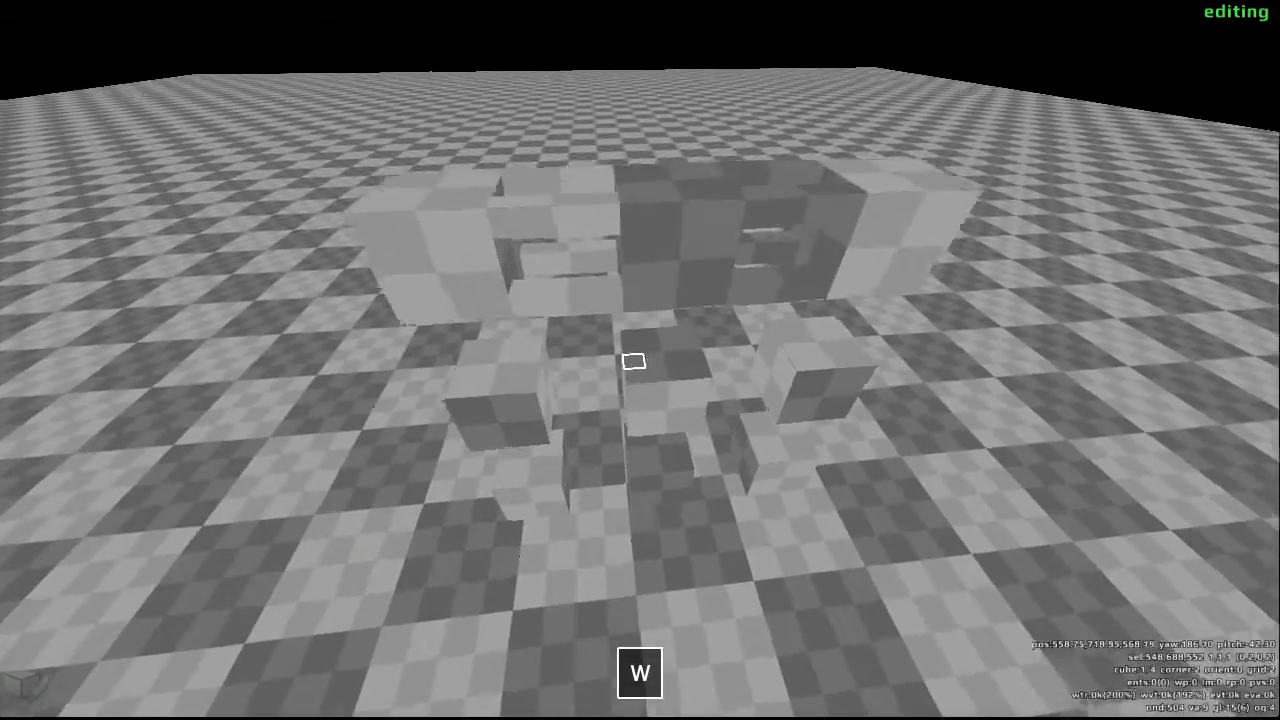
key("d")
key("d")
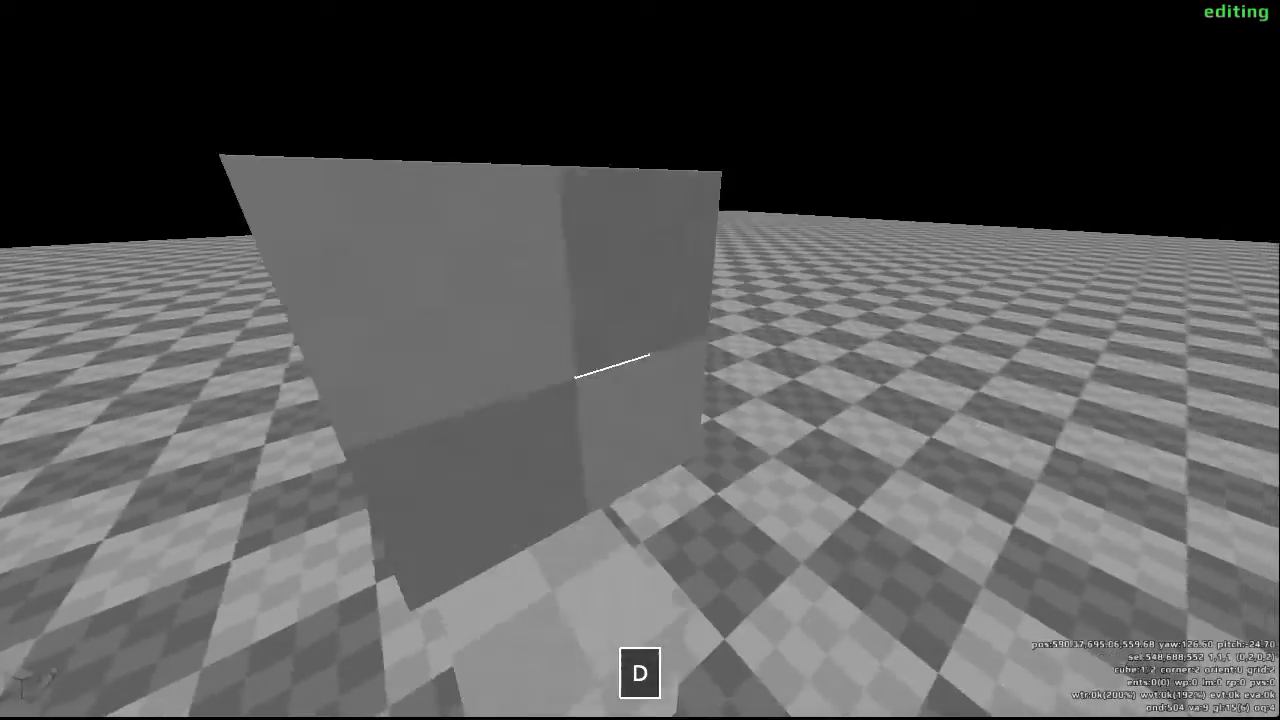
key("d")
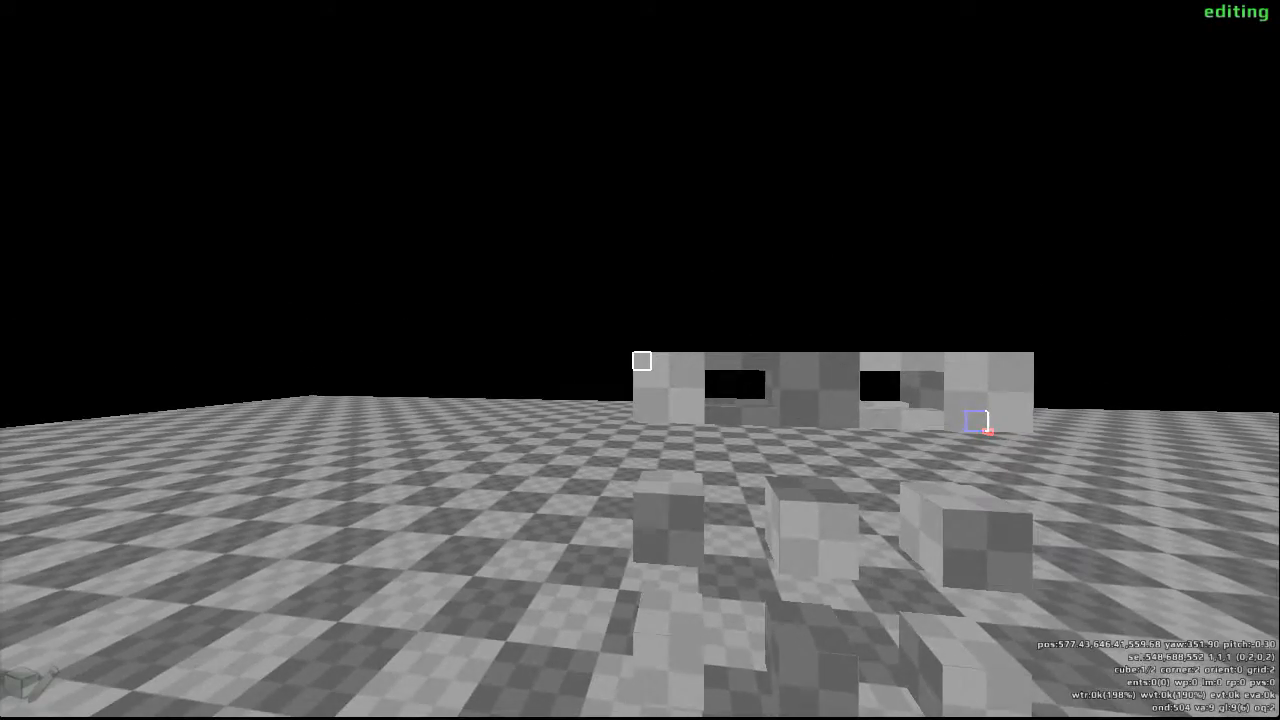
mouse_move(639, 358)
left_mouse_down()
mouse_move(640, 370)
mouse_move(640, 358)
left_mouse_up()
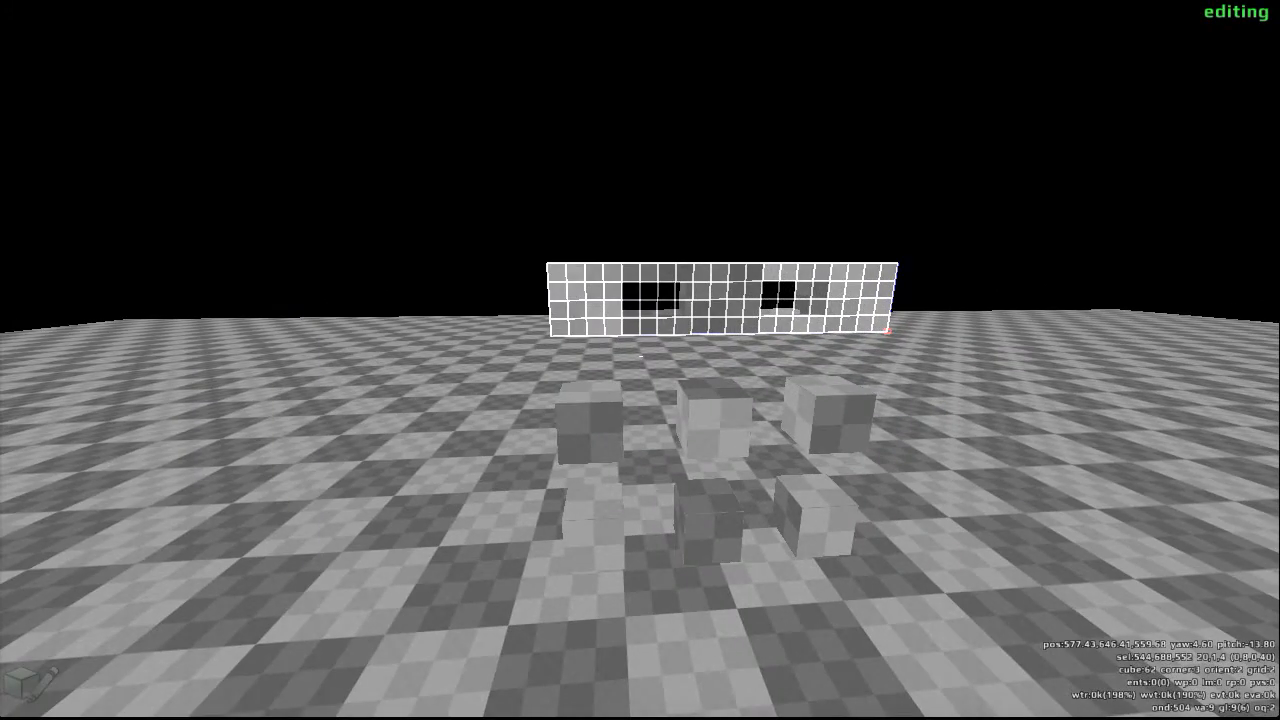
- Browse the texture library and apply a dark texture with vertical bars to the selected long side
key("F1")
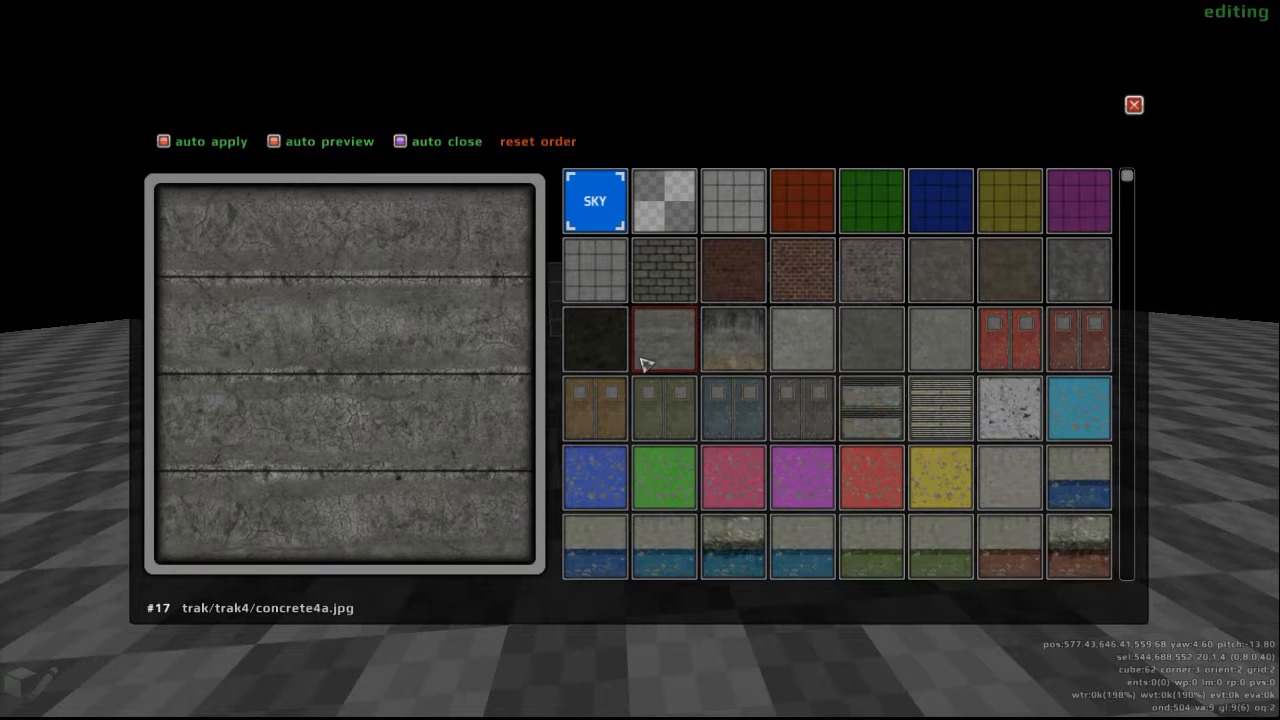
scroll(862, 487, "down", 10)
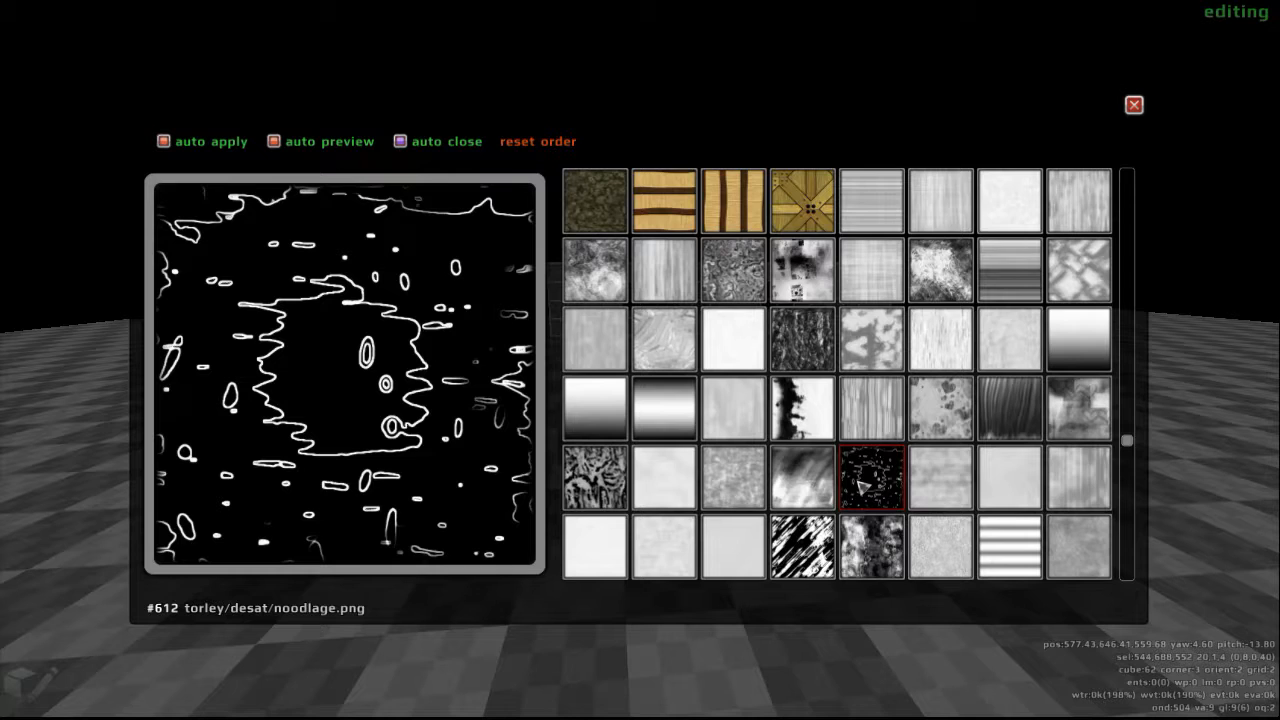
scroll(862, 487, "down", 3)
scroll(862, 487, "down", 3)
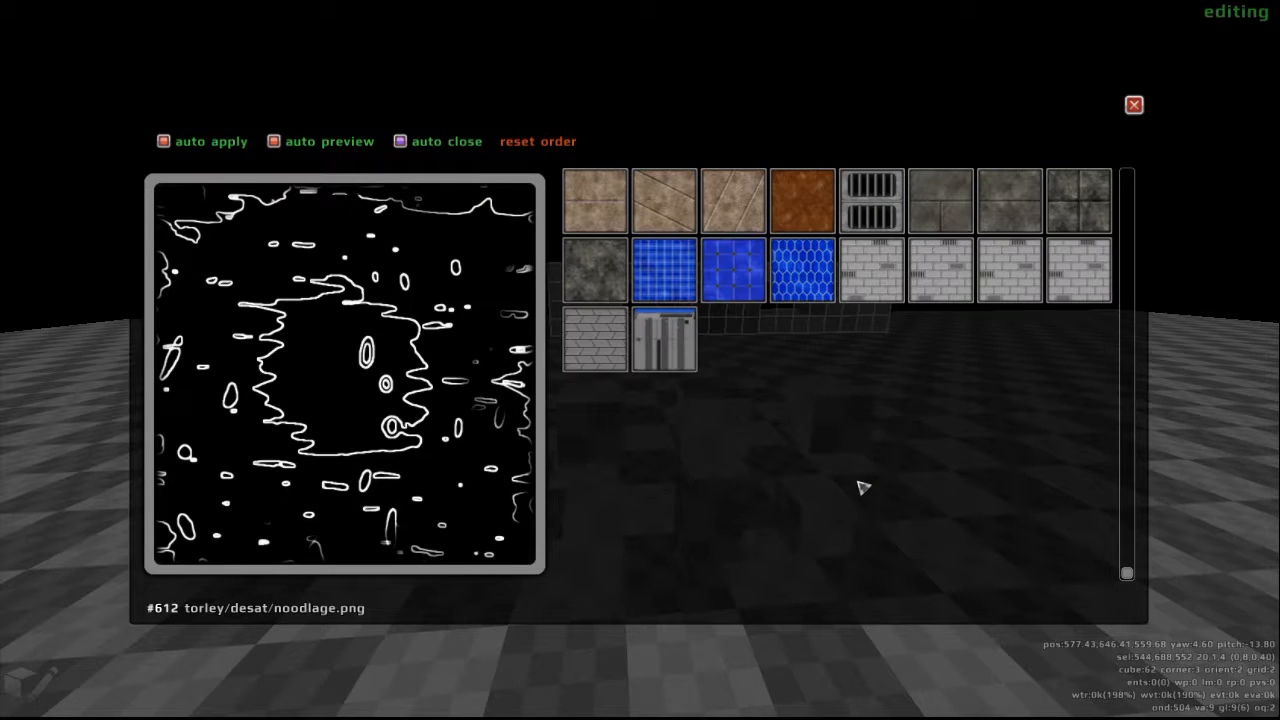
scroll(862, 487, "up", 3)
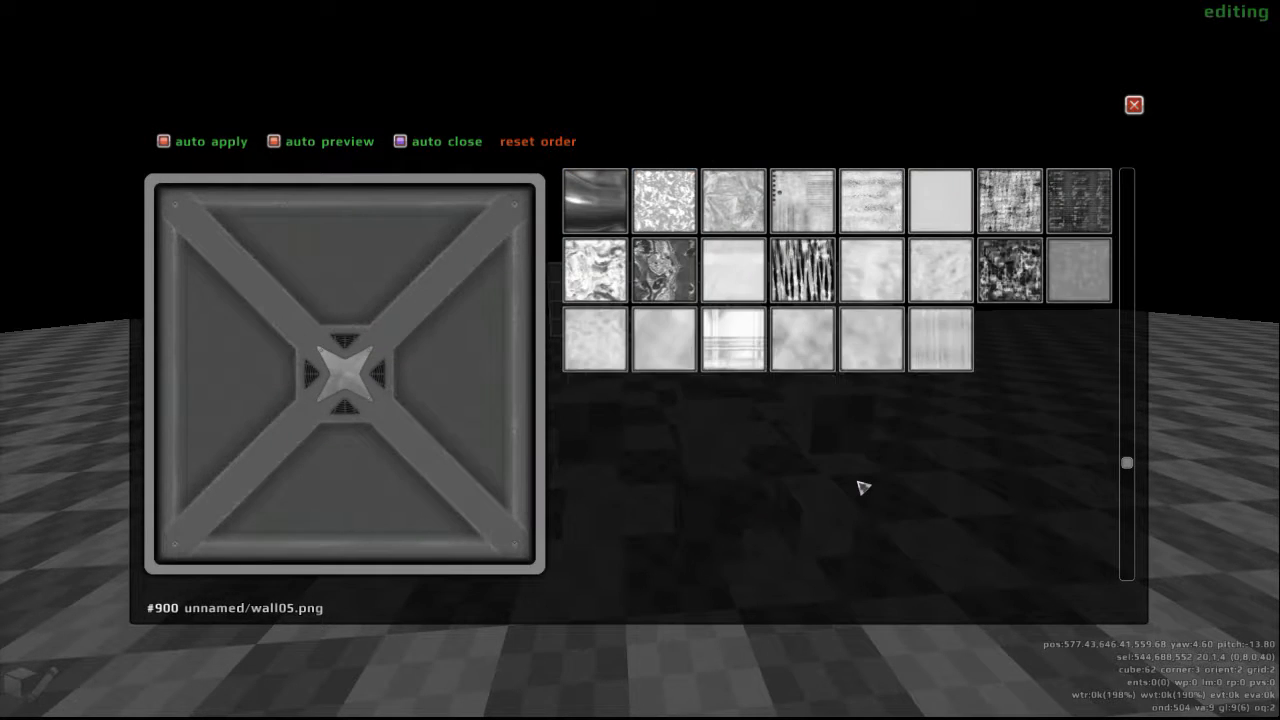
scroll(862, 487, "down", 3)
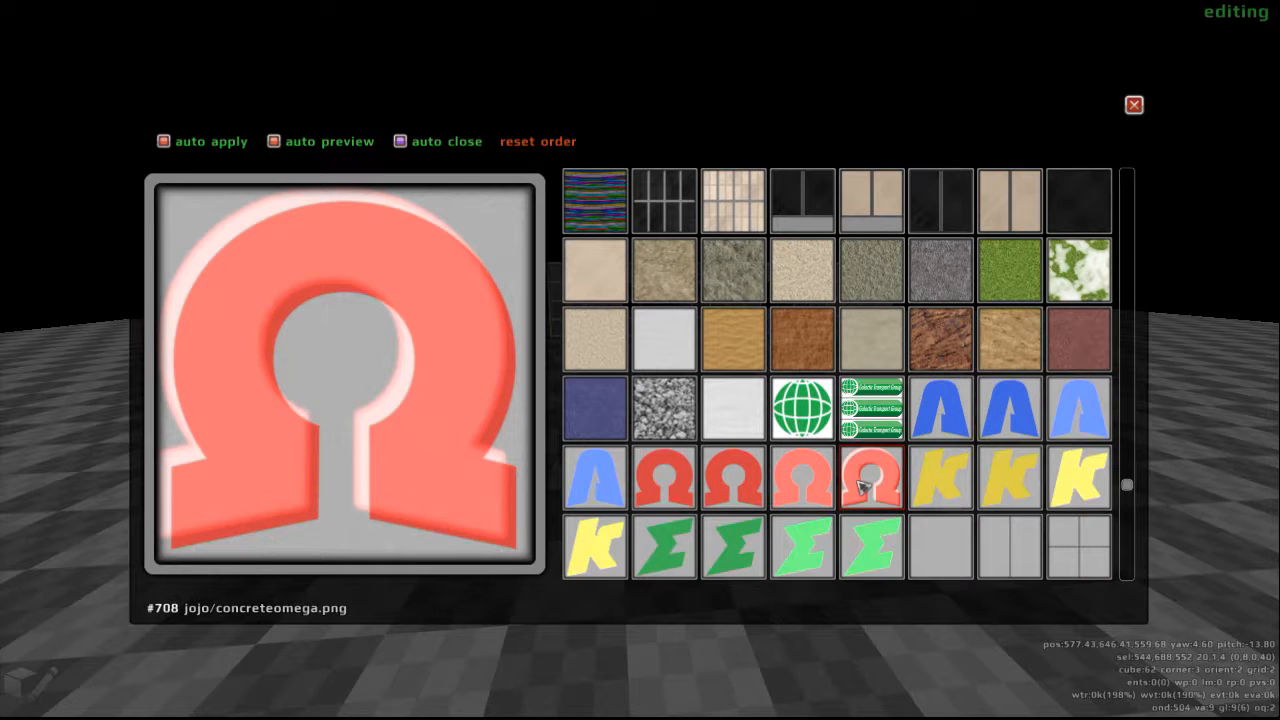
scroll(862, 487, "up", 3)
scroll(862, 487, "up", 2)
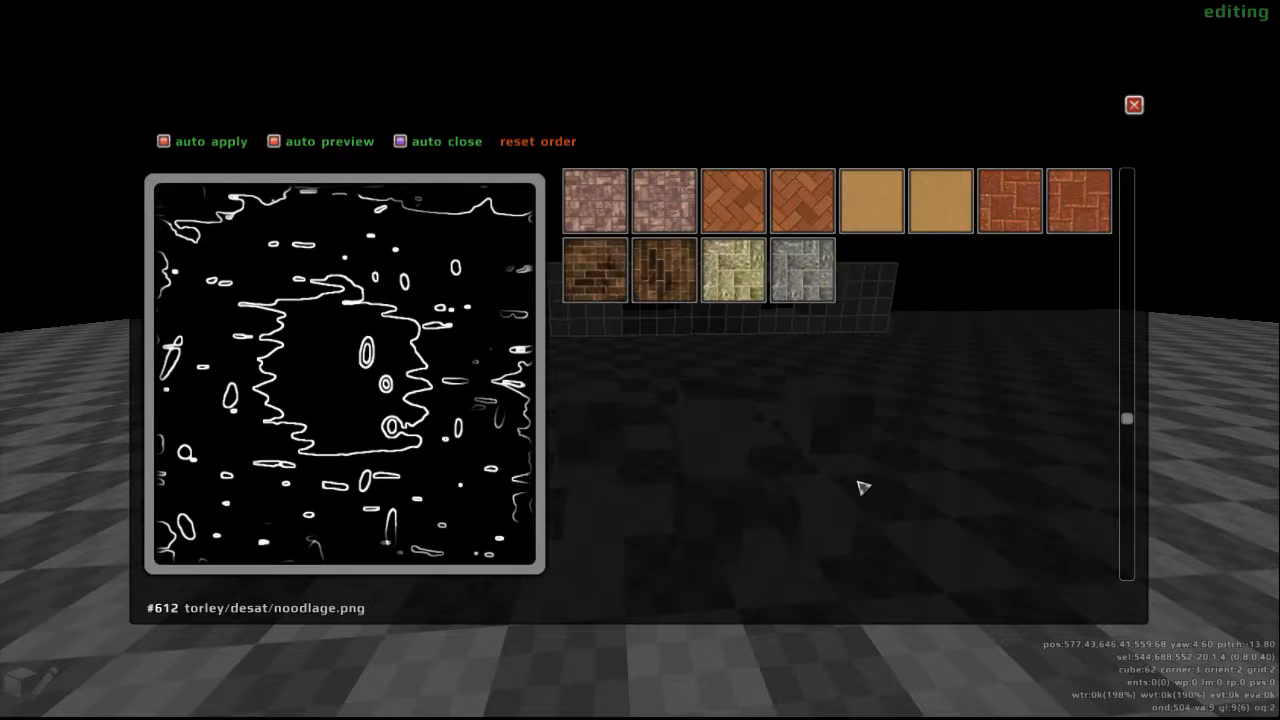
scroll(862, 487, "up", 3)
scroll(862, 487, "up", 3)
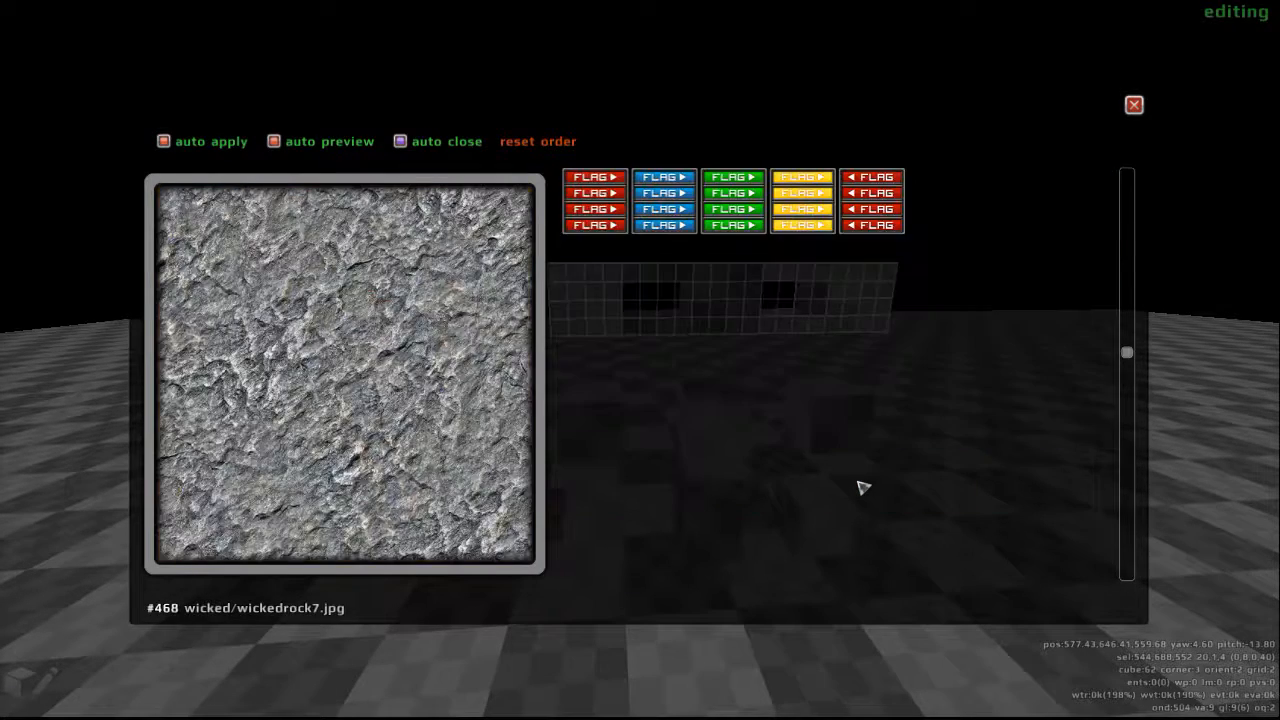
scroll(862, 487, "up", 3)
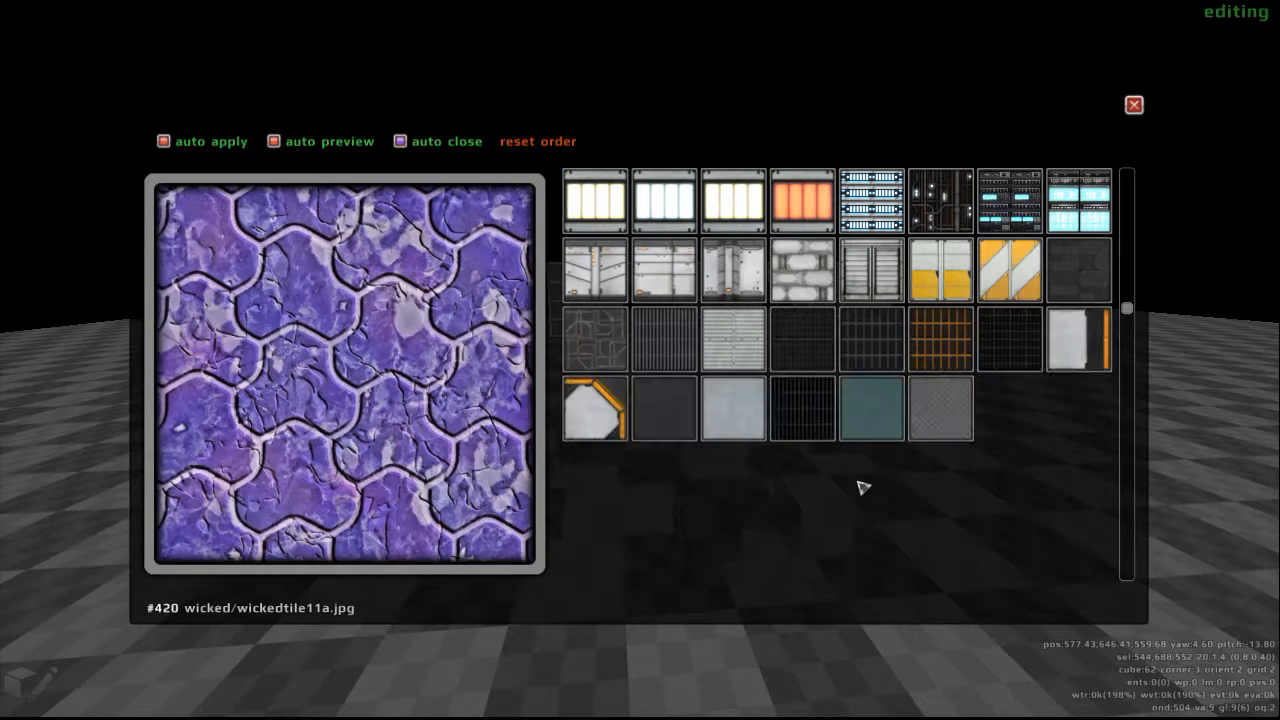
left_click(941, 202)
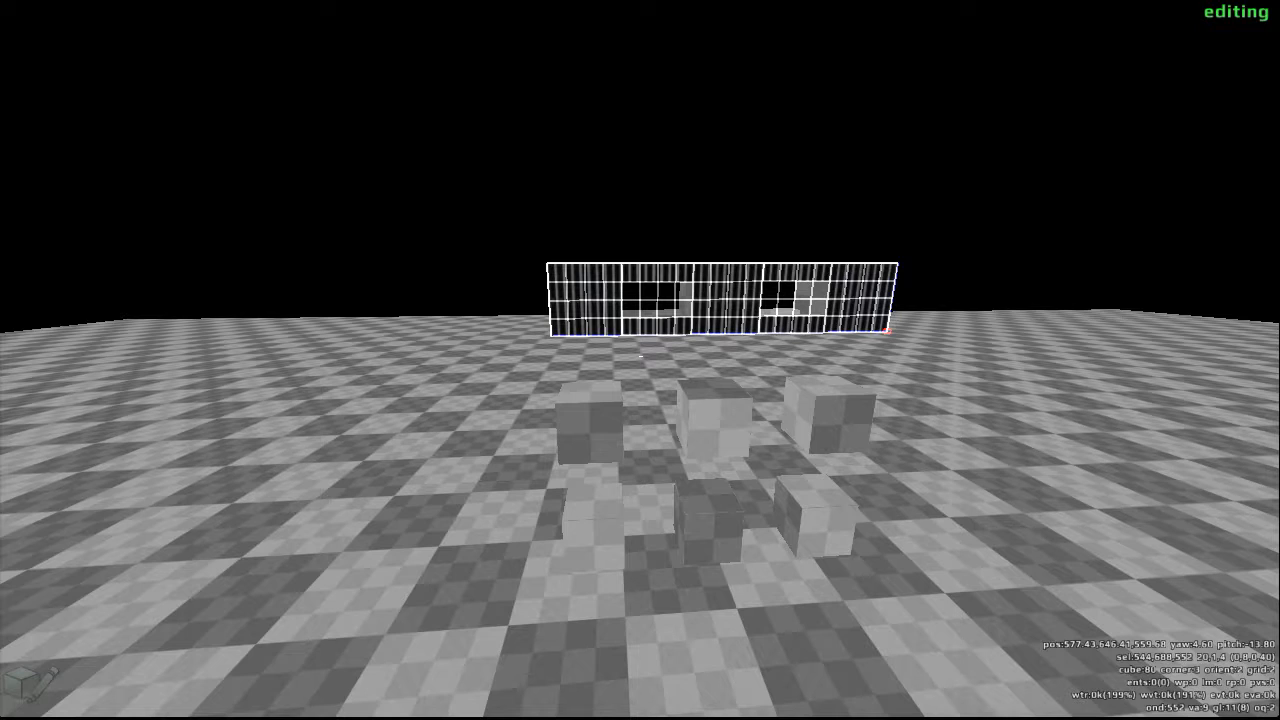
- Cycle the selected side's texture through the dark grates to the orange crosshatched one, and clear the selection
key("y")
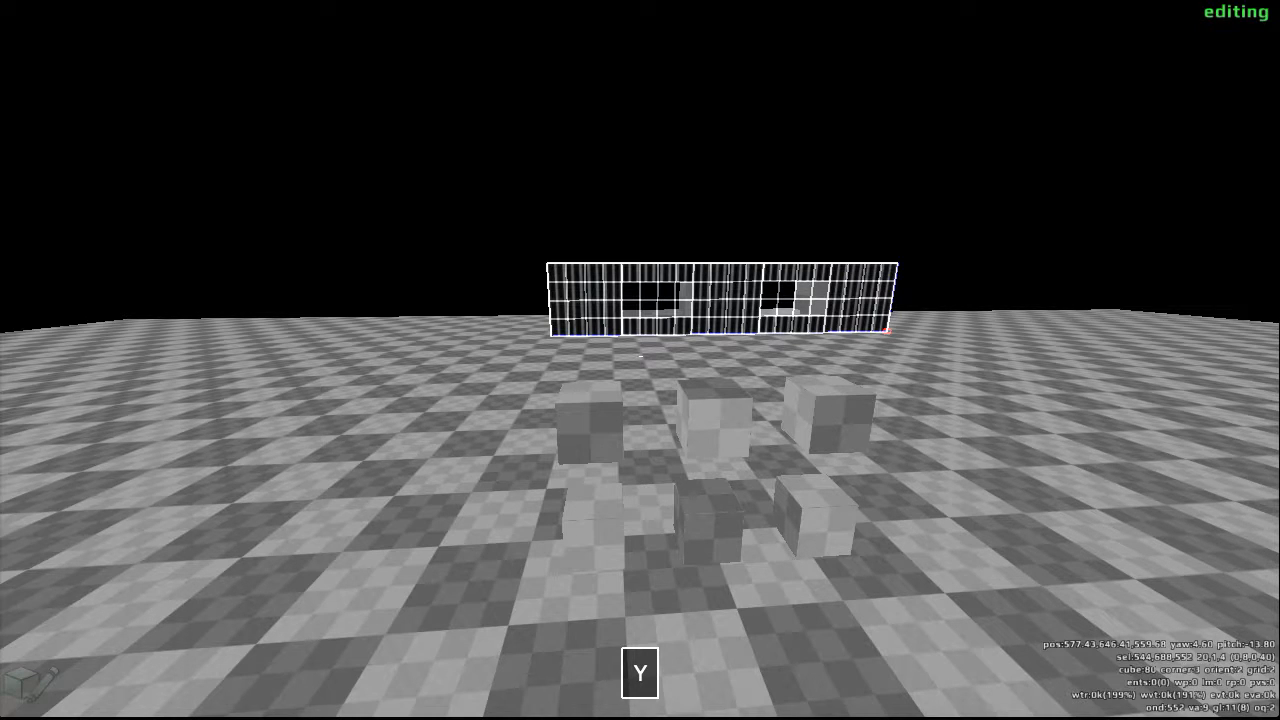
scroll(640, 356, "up", 1)
scroll(640, 356, "down", 1)
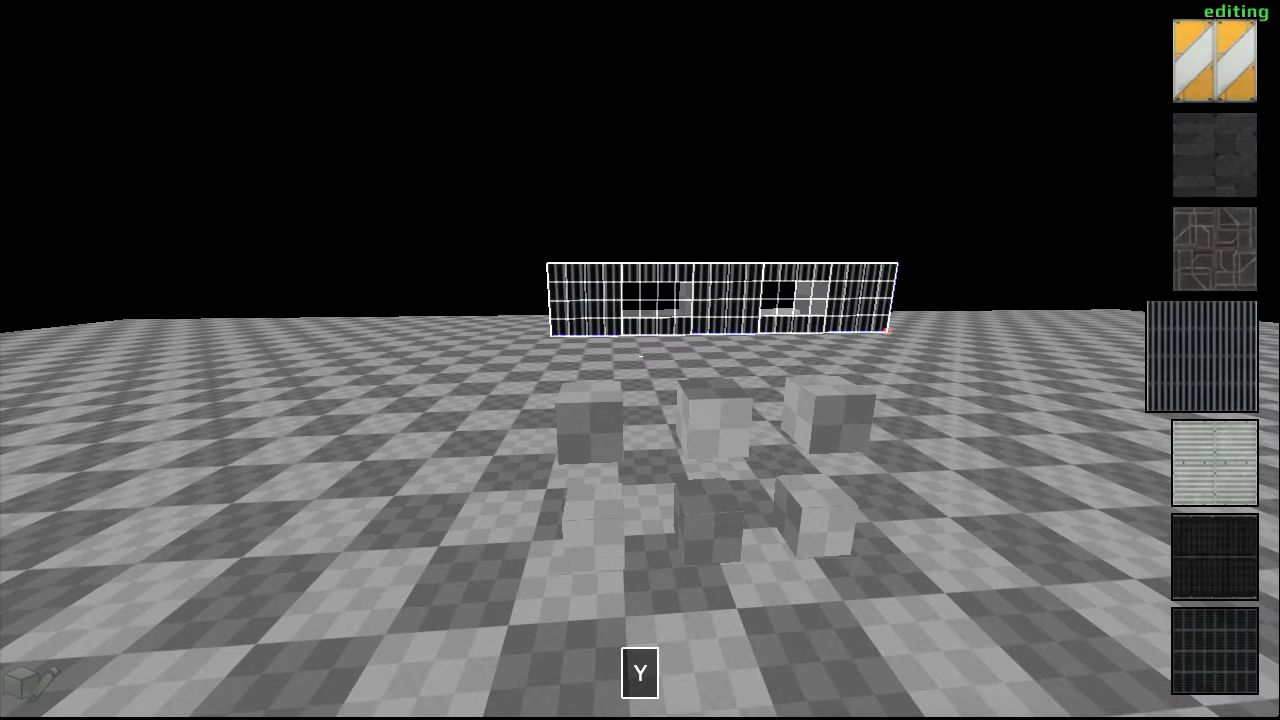
scroll(640, 356, "up", 3)
scroll(640, 356, "up", 6)
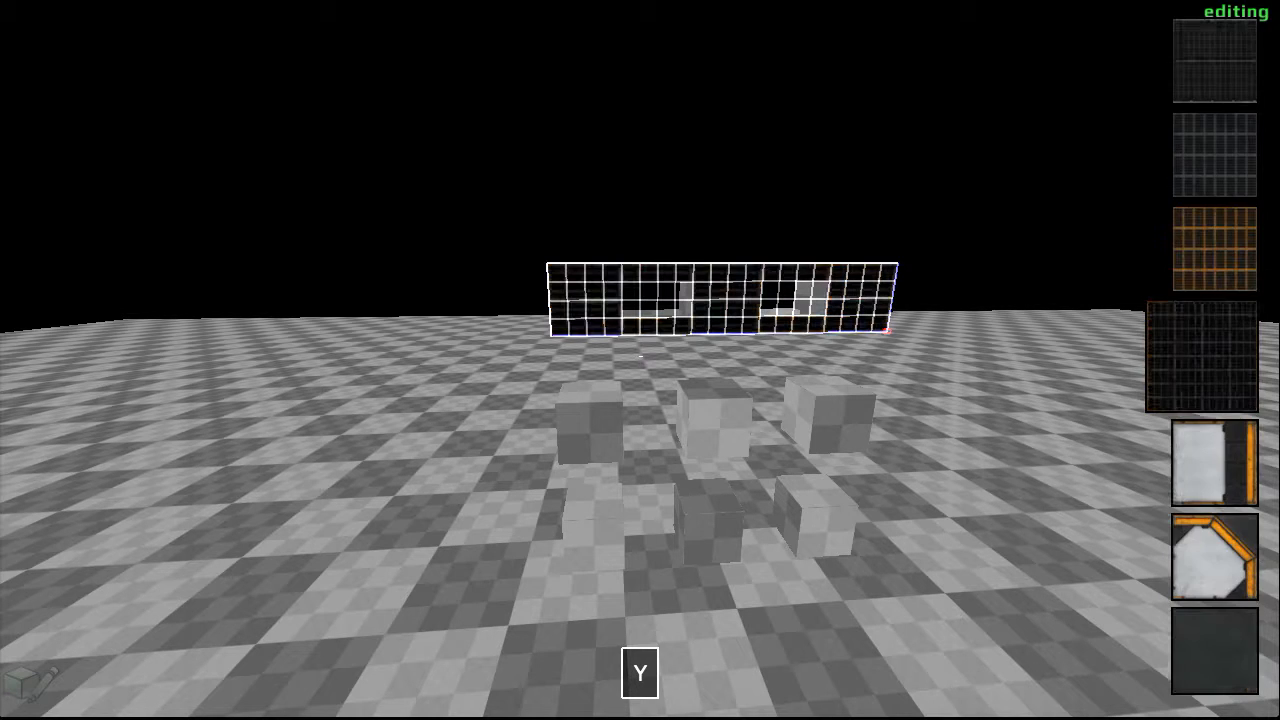
scroll(640, 356, "up", 1)
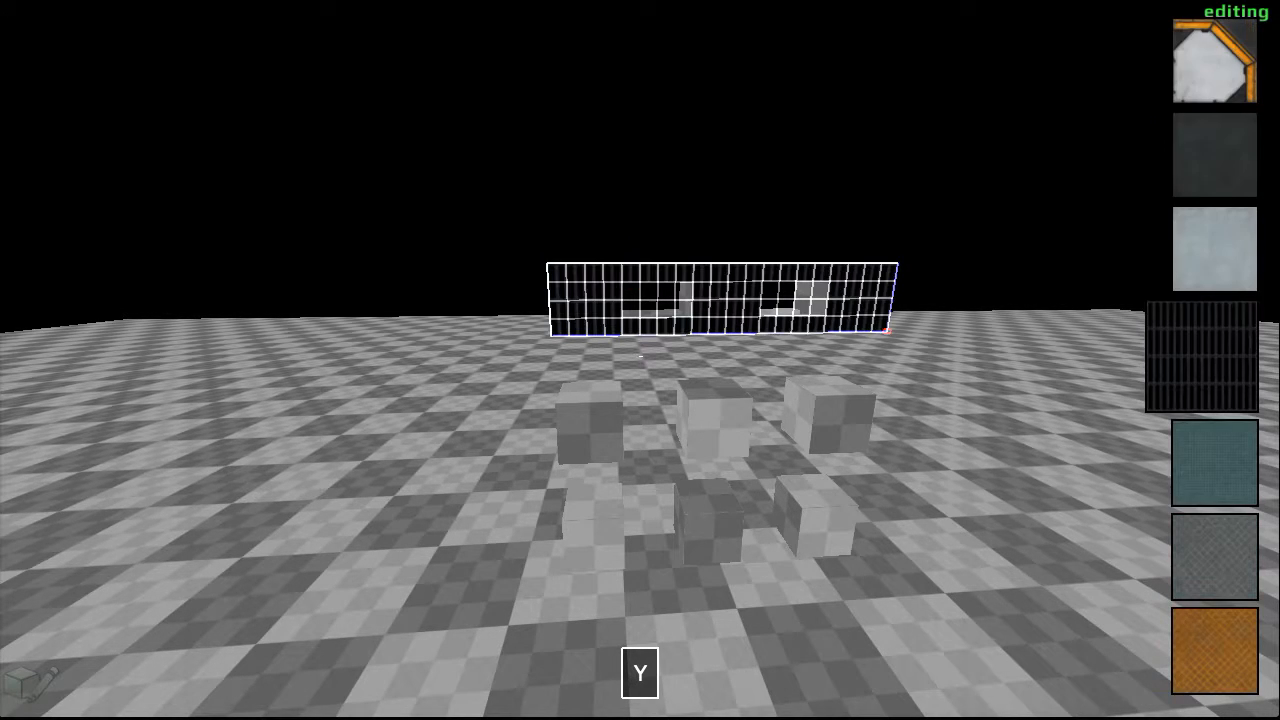
scroll(640, 356, "up", 2)
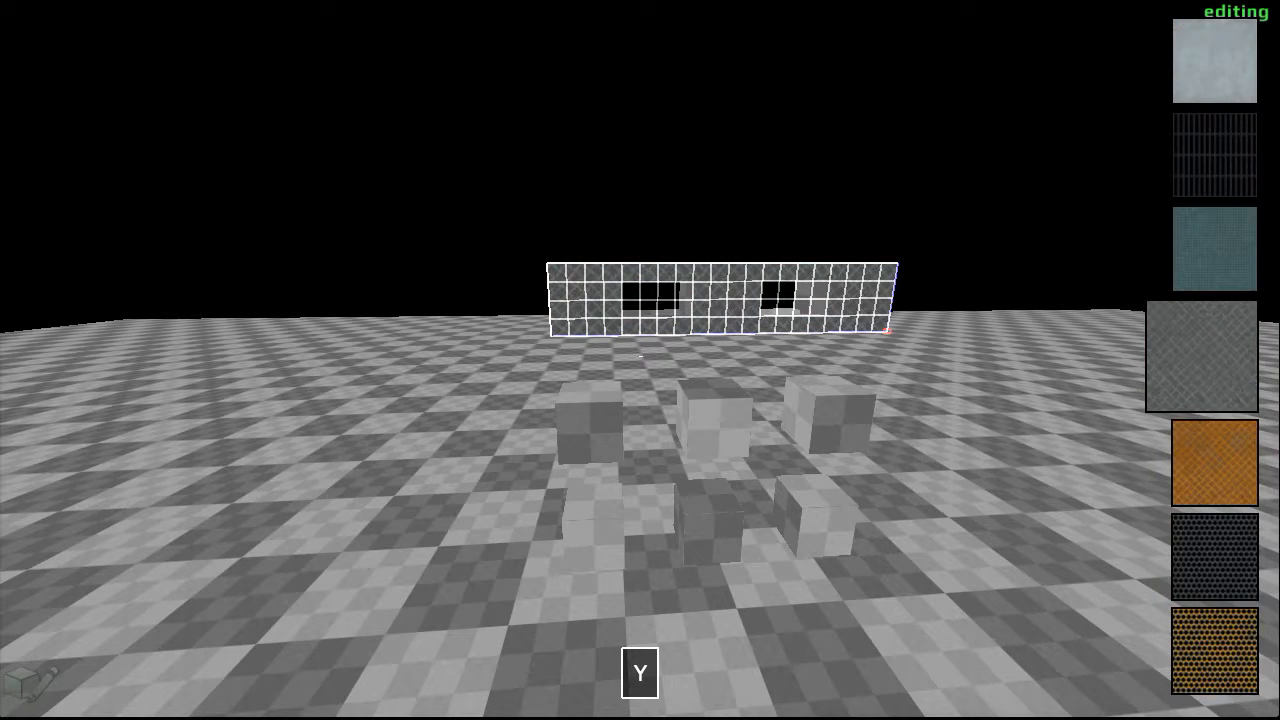
scroll(640, 356, "up", 1)
key("d")
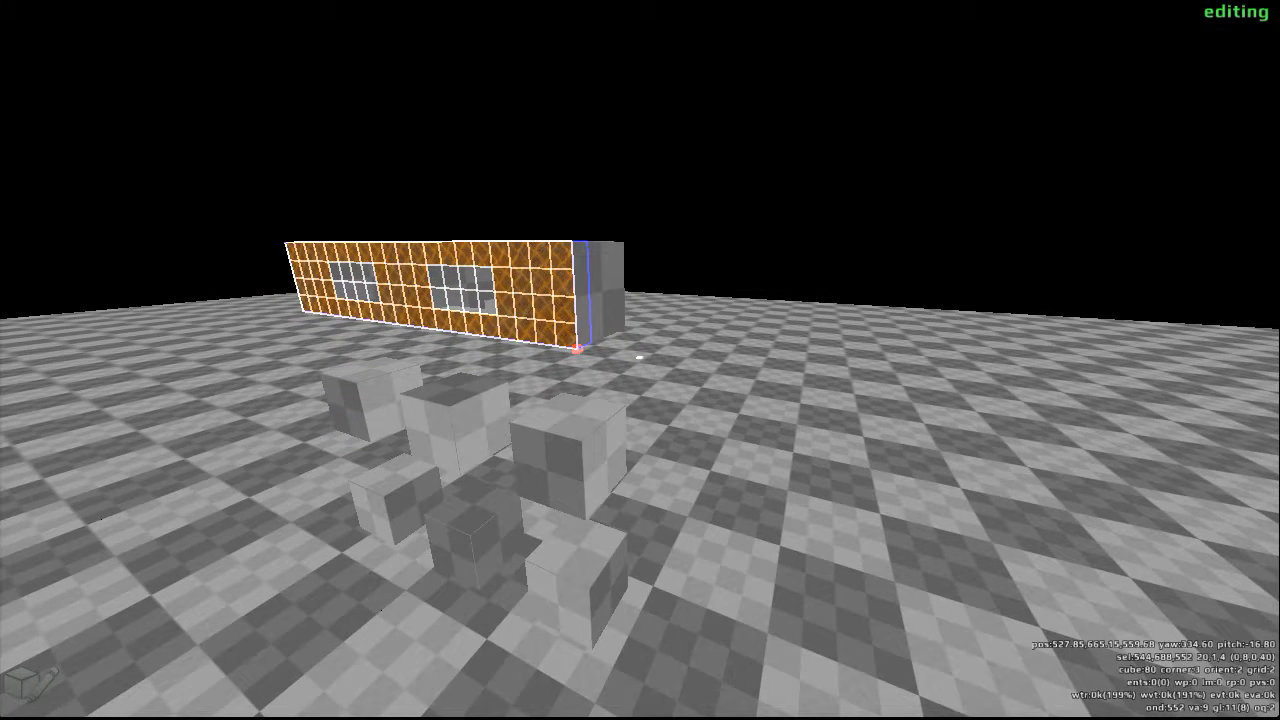
key("space")
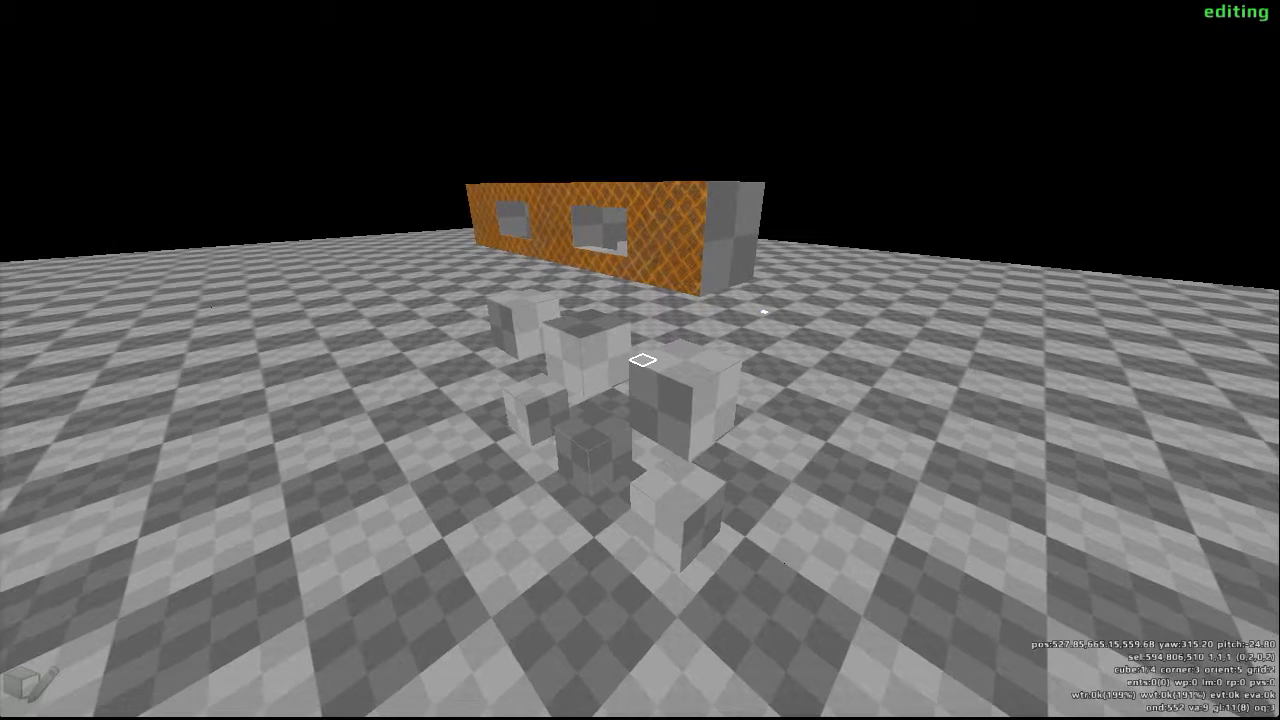
- Set the grid size to 8, turn allfaces on and give the nearest middle-row cube the light grey grid-panel texture
key("g")
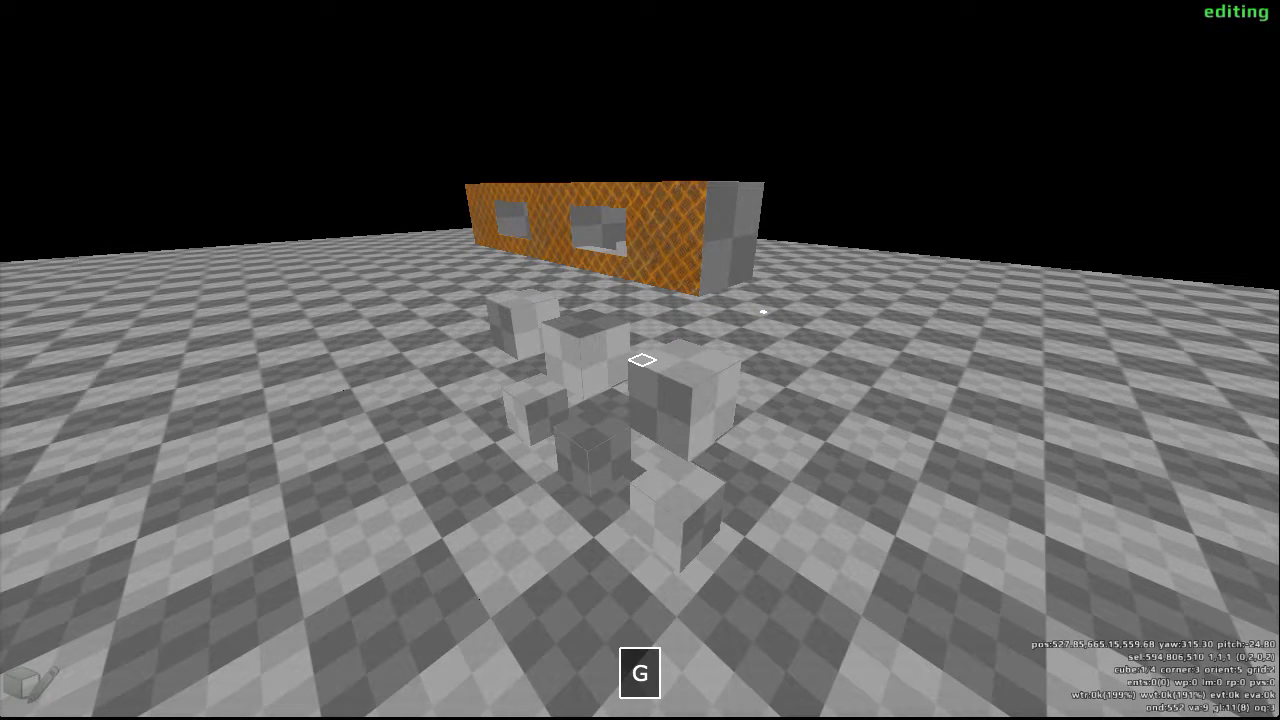
scroll(640, 360, "up", 2)
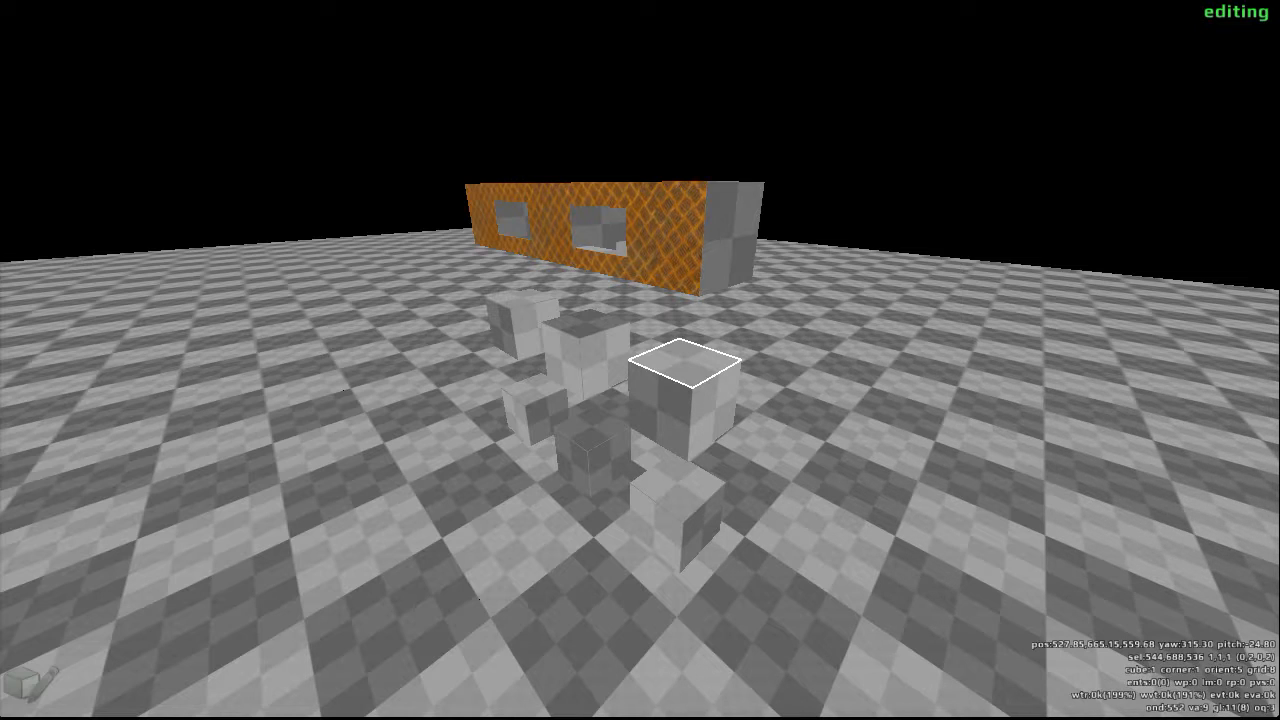
key("minus")
key("y")
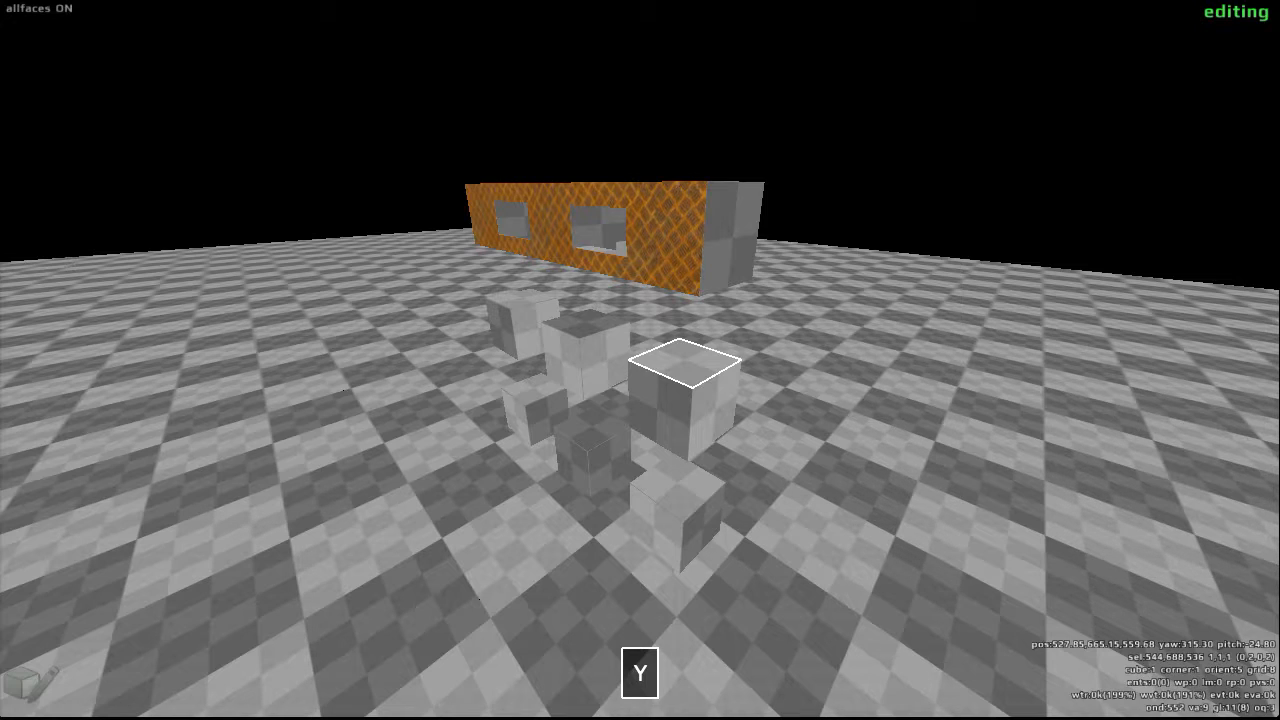
scroll(640, 360, "down", 1)
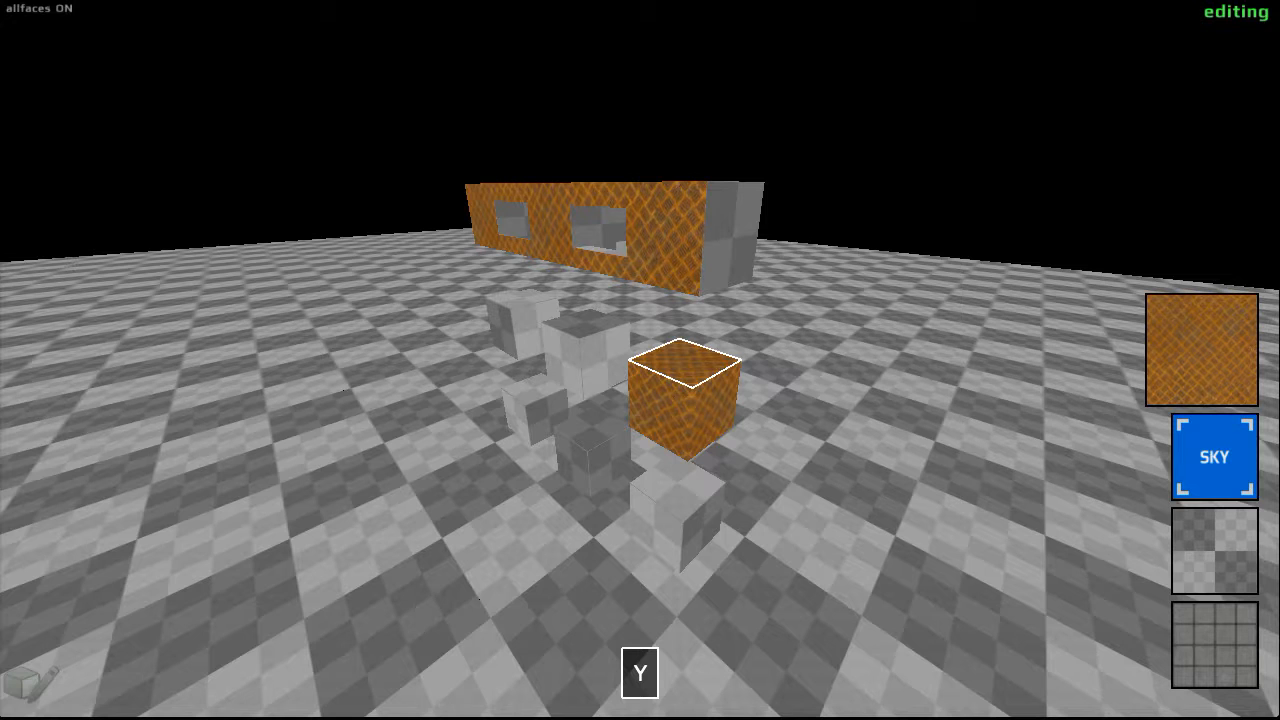
scroll(640, 360, "down", 1)
scroll(640, 360, "down", 2)
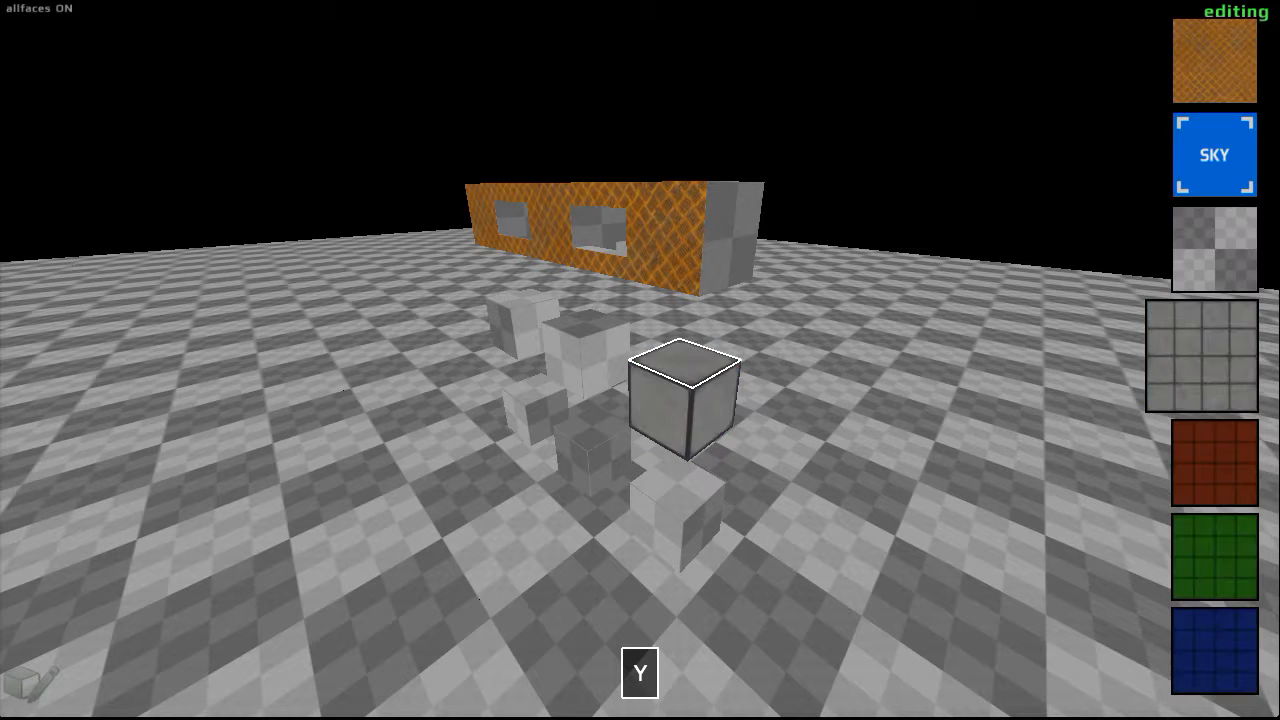
scroll(640, 360, "down", 1)
scroll(640, 360, "up", 1)
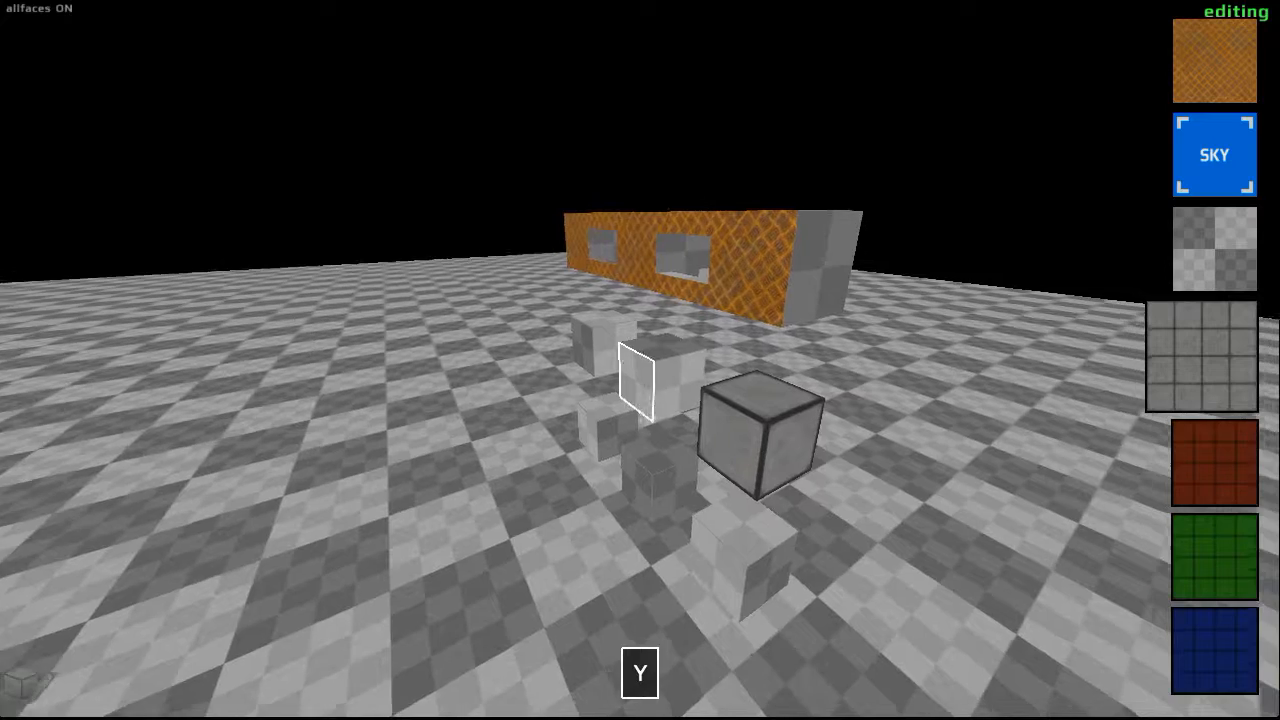
- Apply the same grey panel texture to all faces of the other two middle-row cubes
left_click(640, 360)
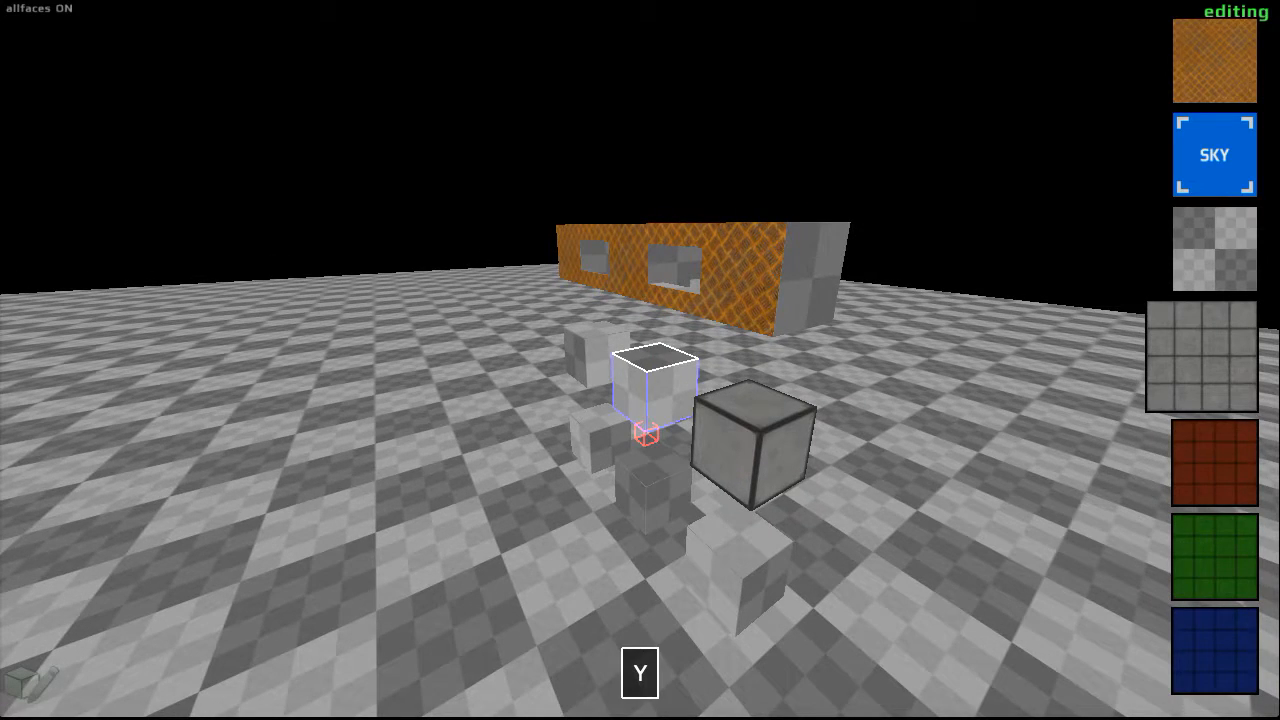
scroll(640, 360, "down", 1)
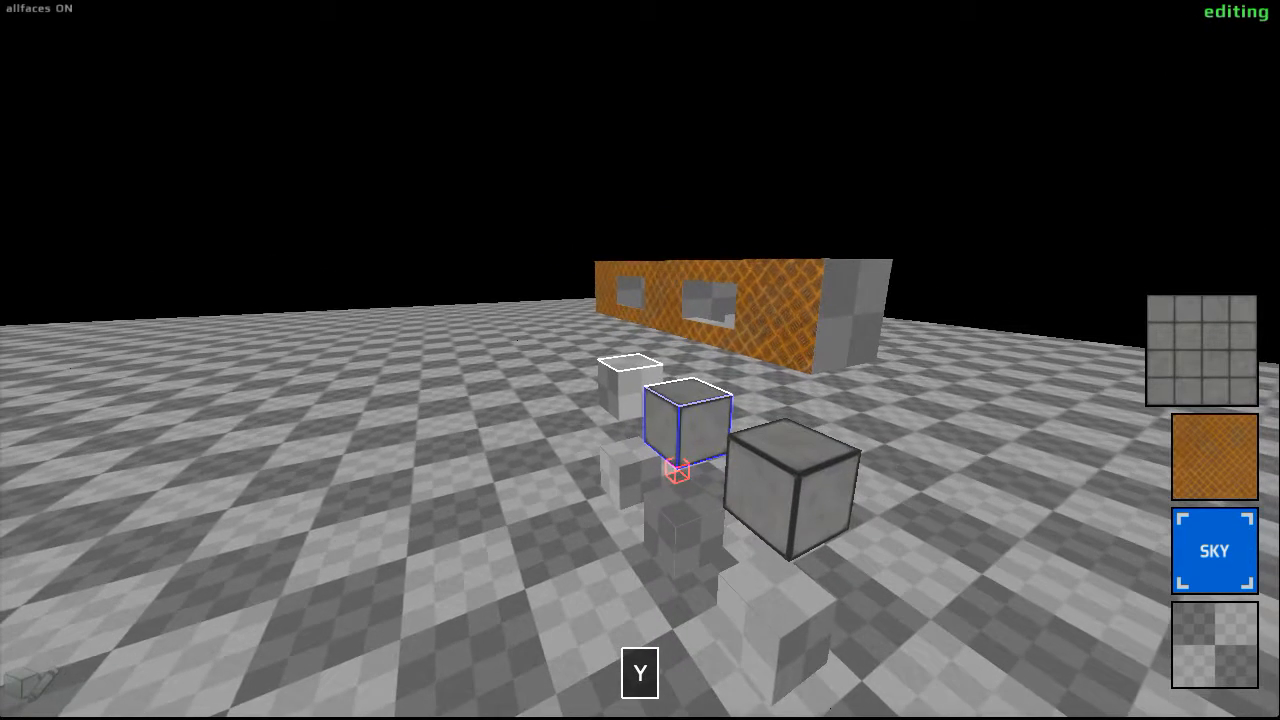
left_click(640, 360)
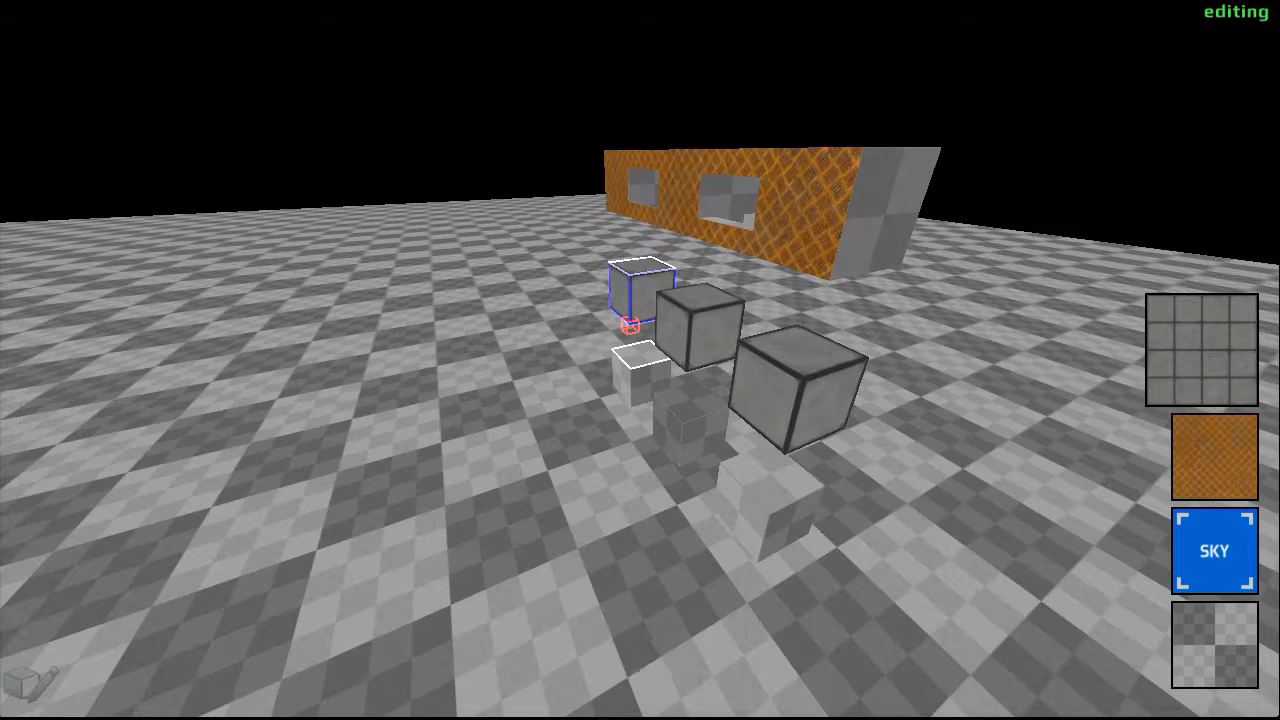
- Texture the three bottom-row cubes with the grey panel texture on all faces, one cube at a time
left_click(640, 360)
key("y")
scroll(640, 360, "down", 1)
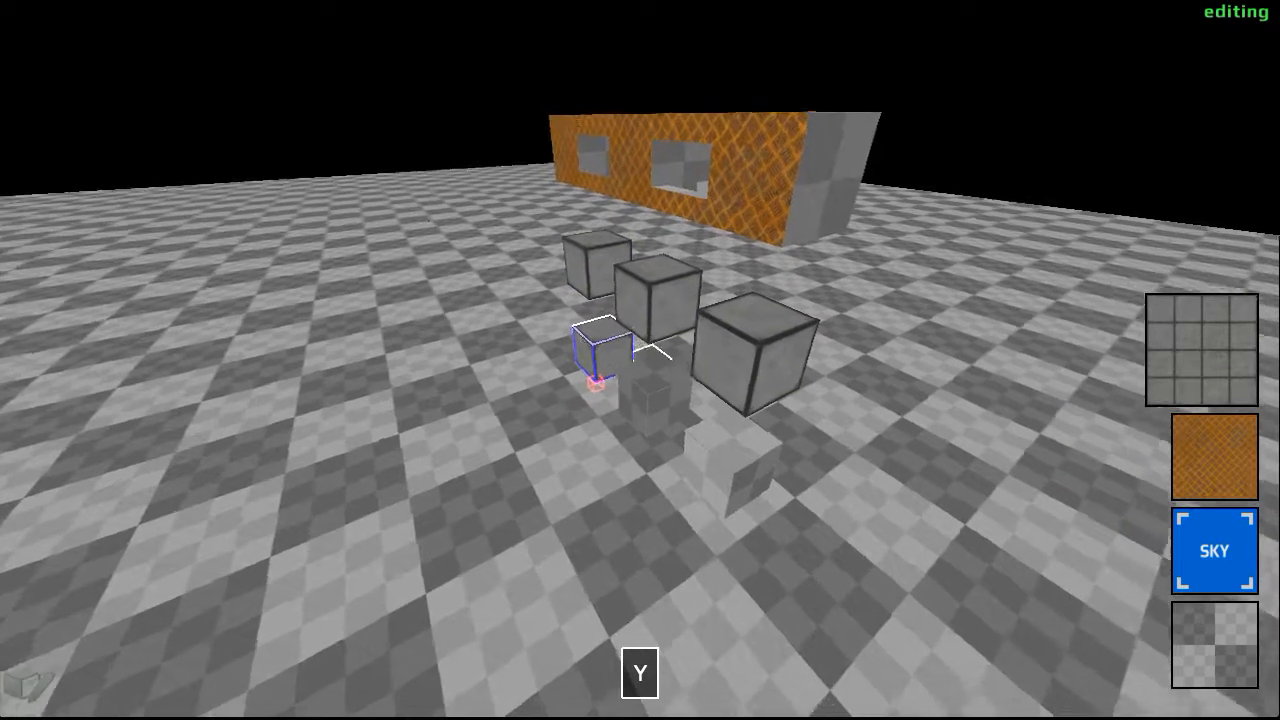
left_click(640, 360)
scroll(640, 360, "down", 1)
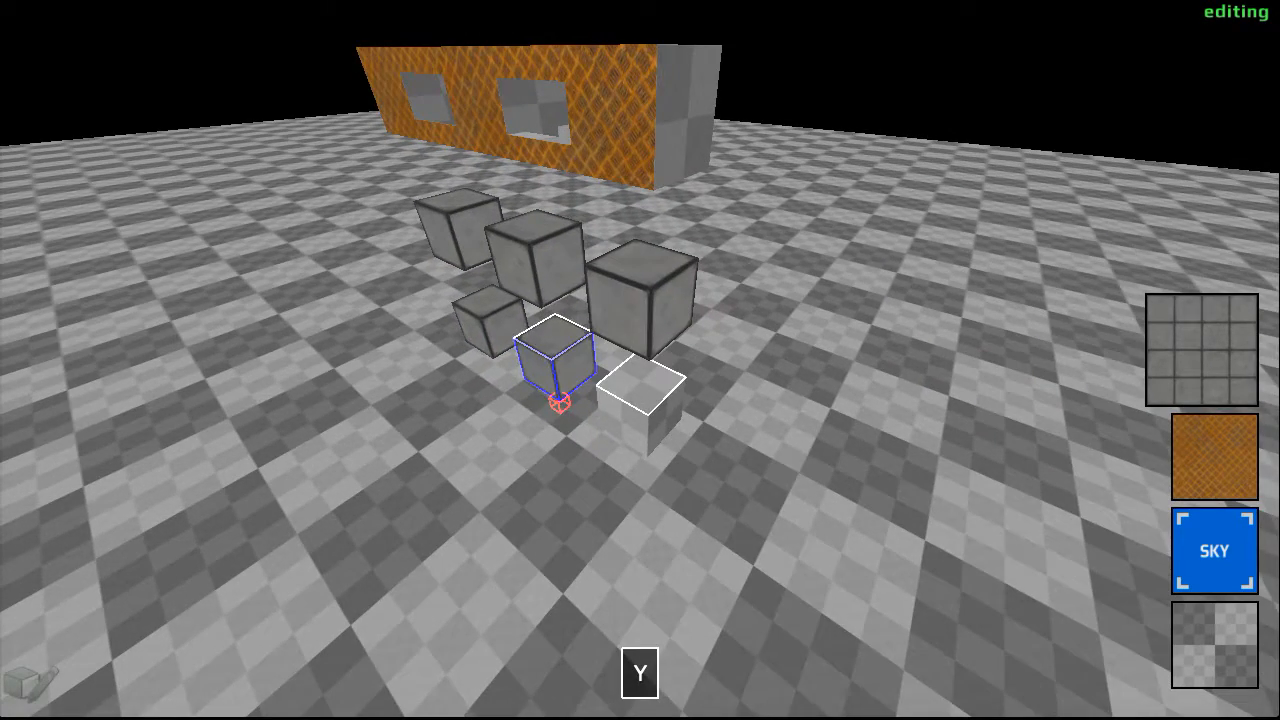
left_click(640, 360)
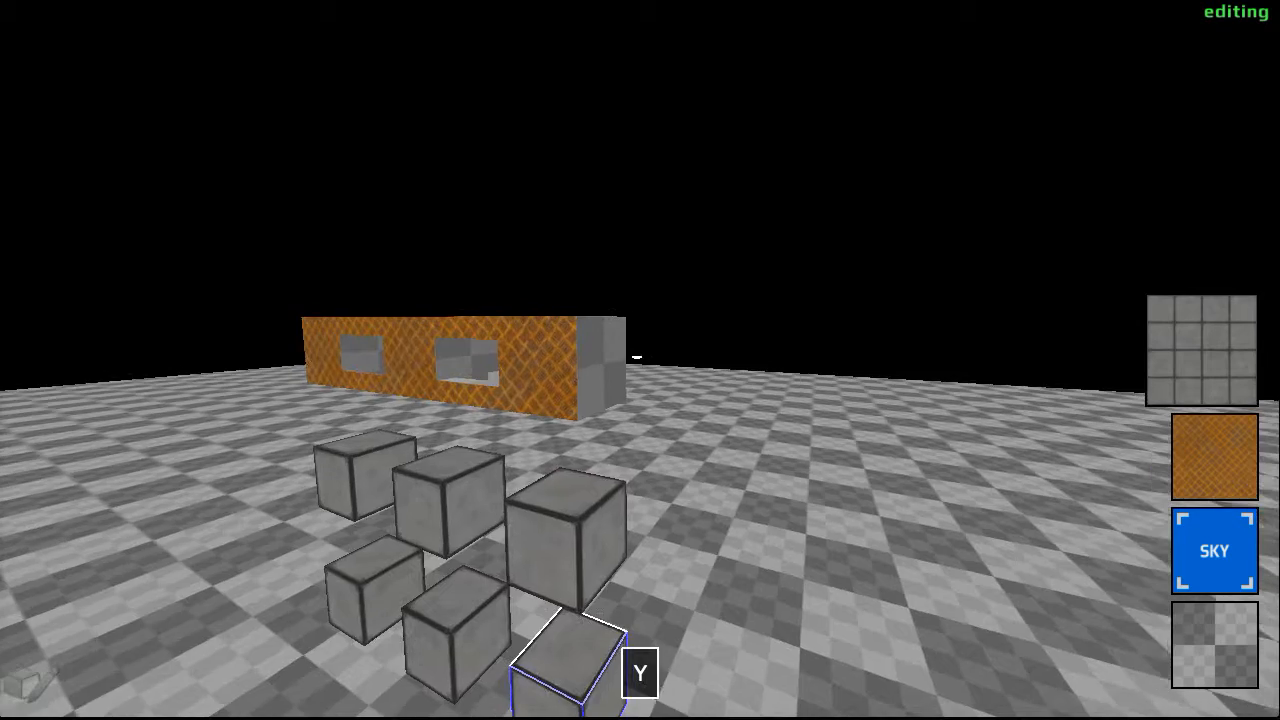
- Set the grid size to 2, select the bridged row's whole upper surface and apply the orange crosshatched texture to it
key("s")
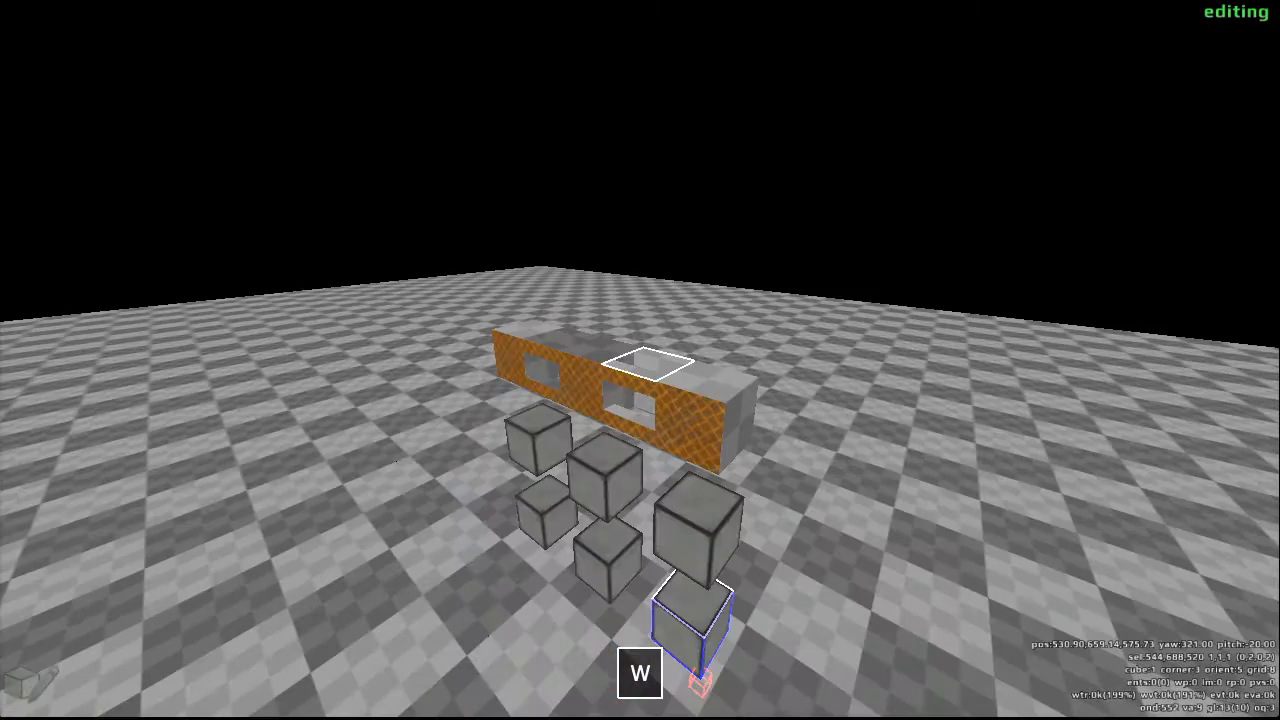
key("w")
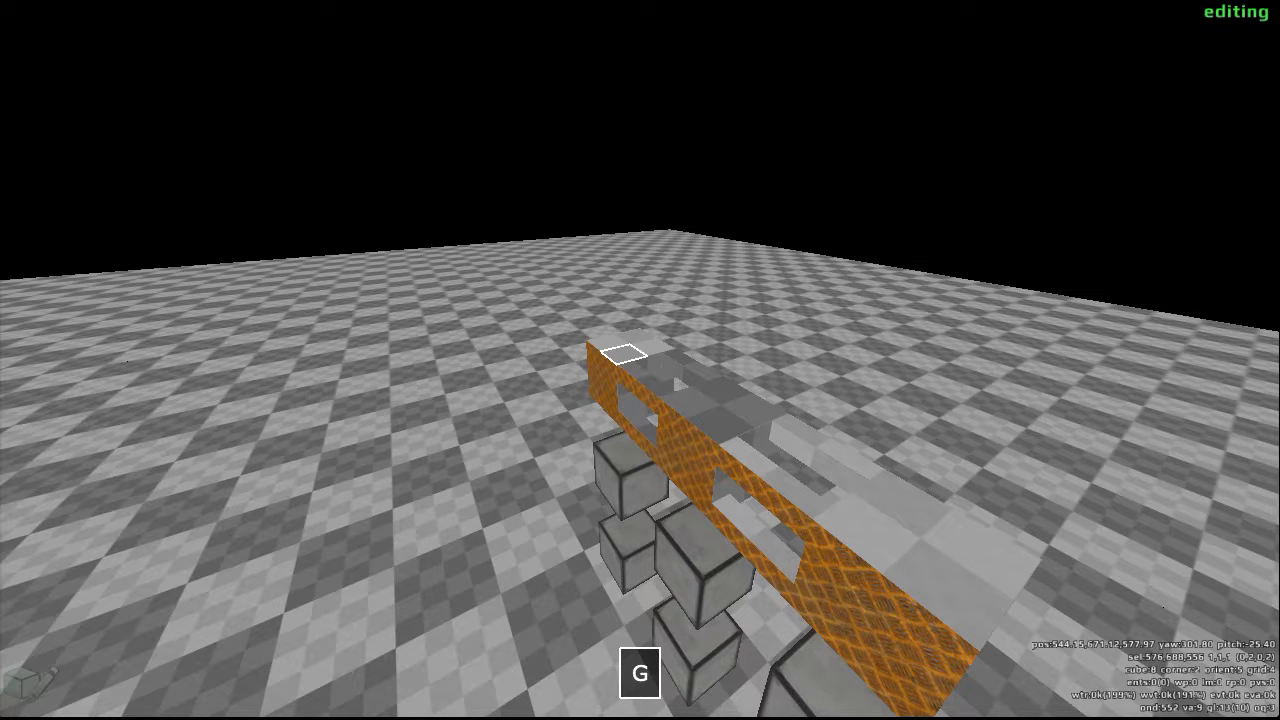
scroll(640, 360, "down", 1)
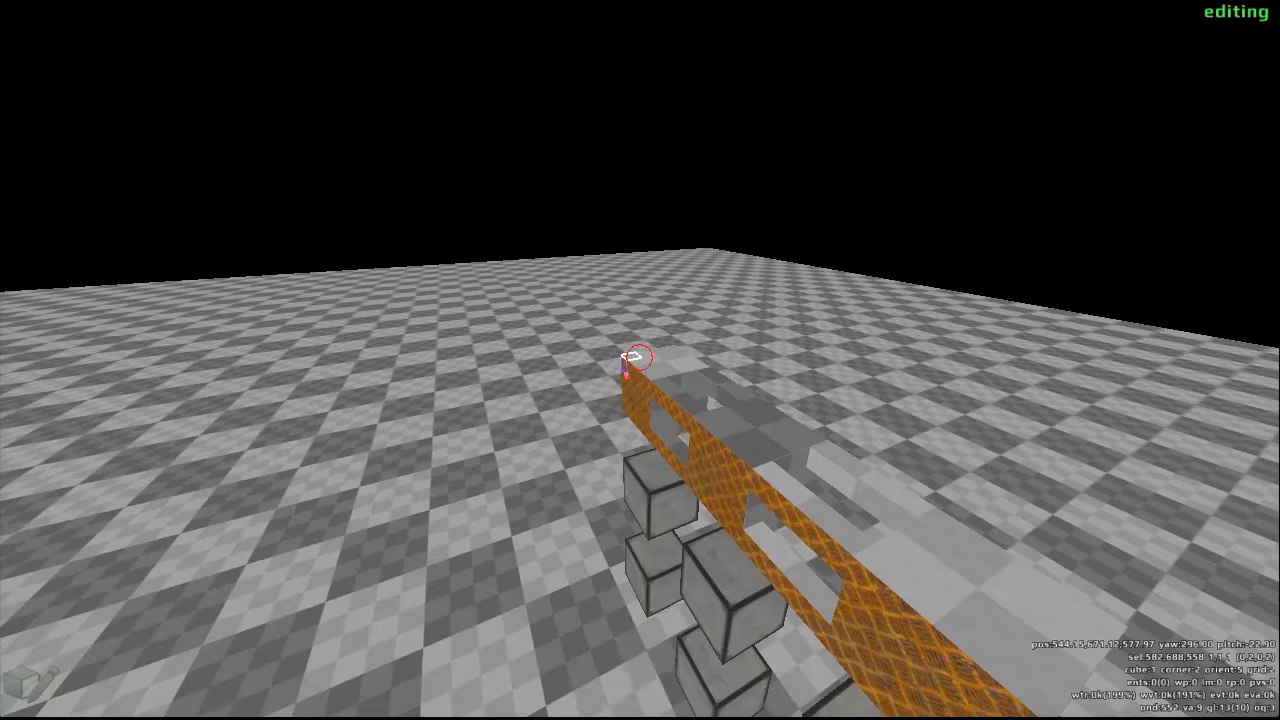
left_click_drag(640, 357, 640, 358)
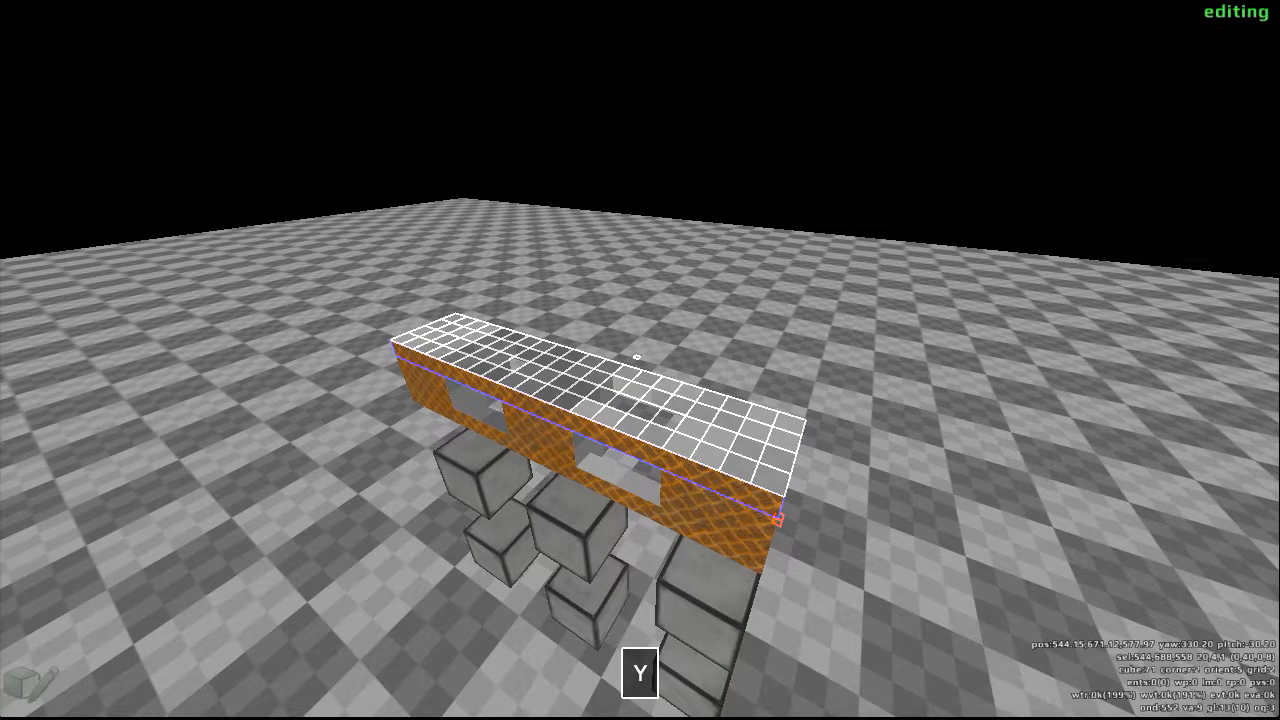
scroll(637, 357, "down", 1)
scroll(637, 357, "down", 1)
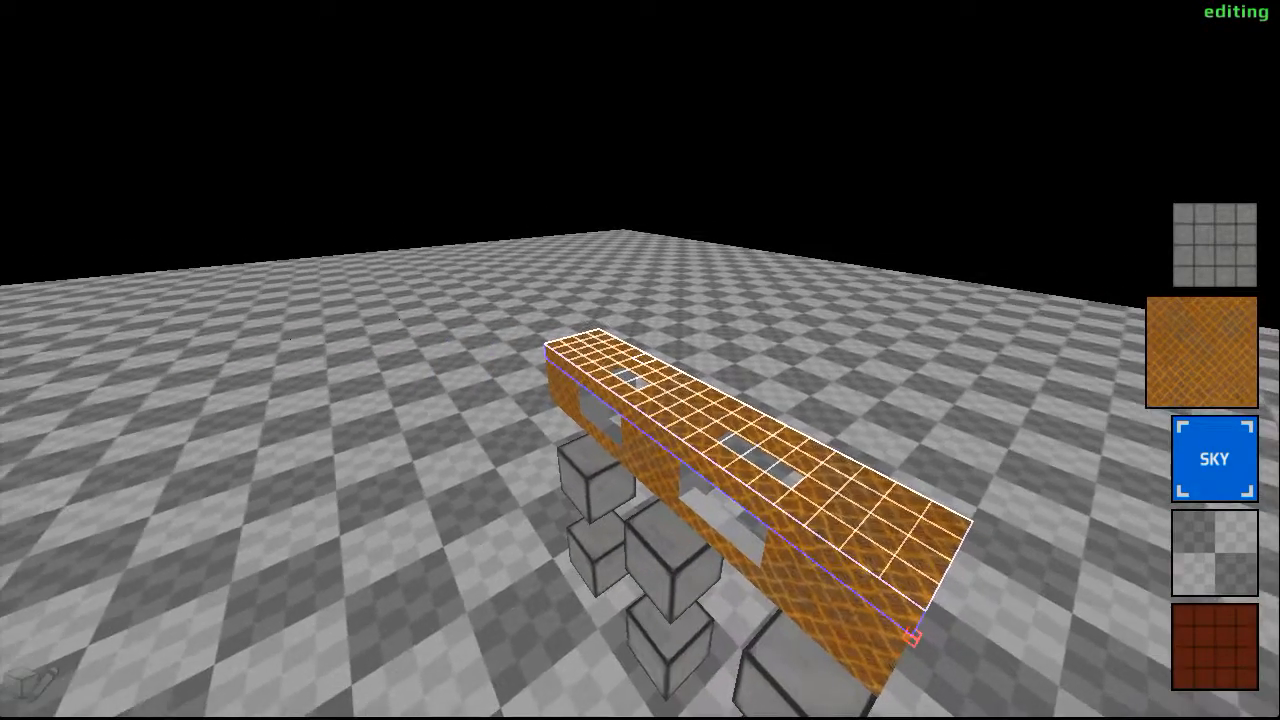
- Apply the orange crosshatched texture to the bridged row's plain long side and to its plain end face
key("d")
key("w")
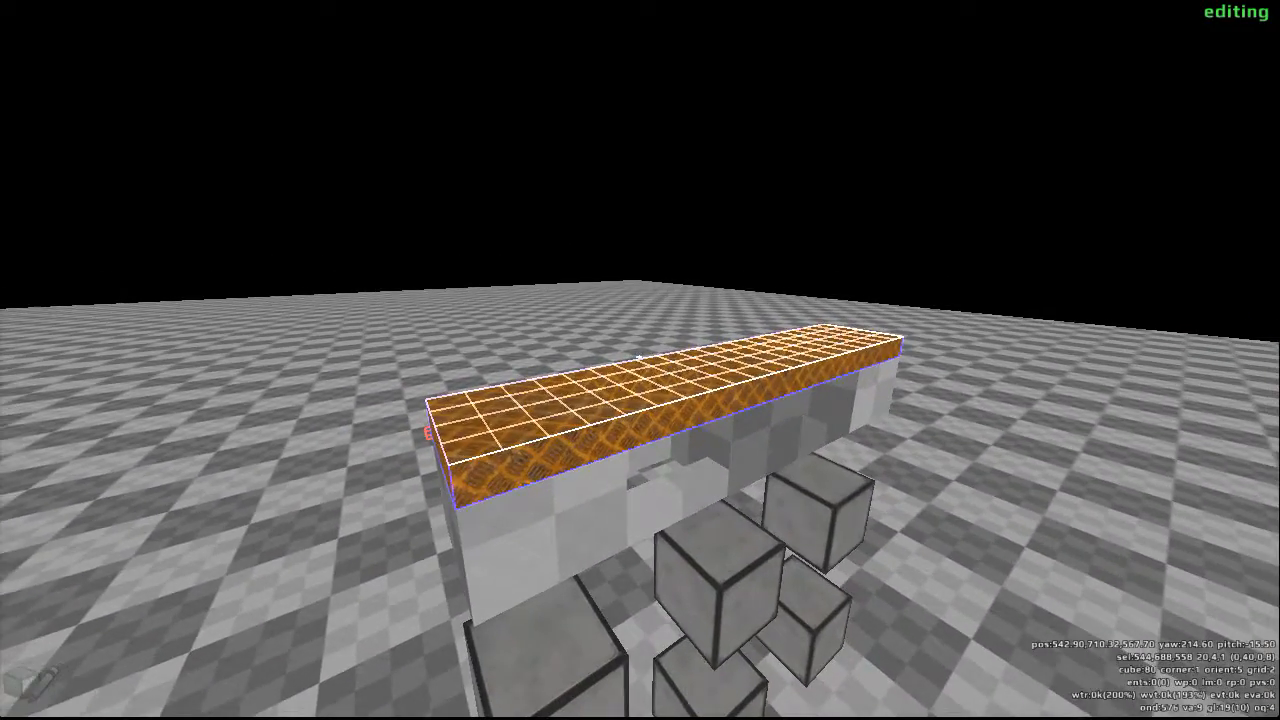
key("d")
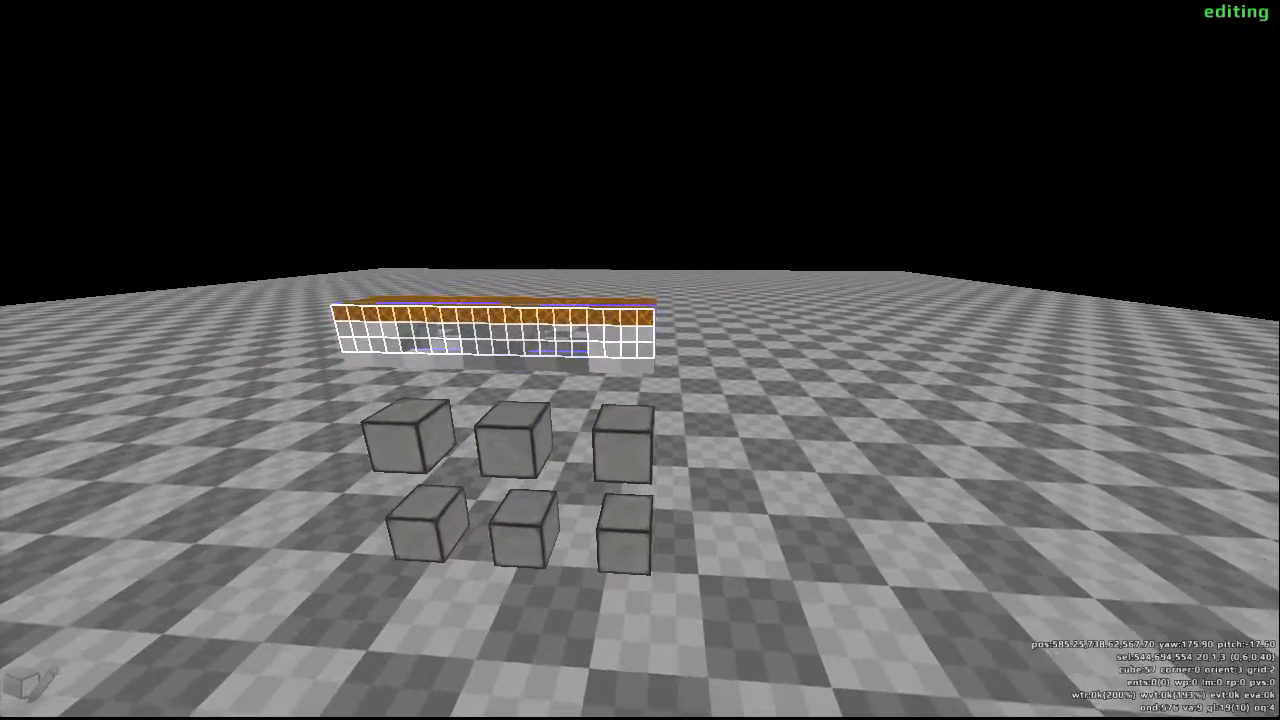
key("y")
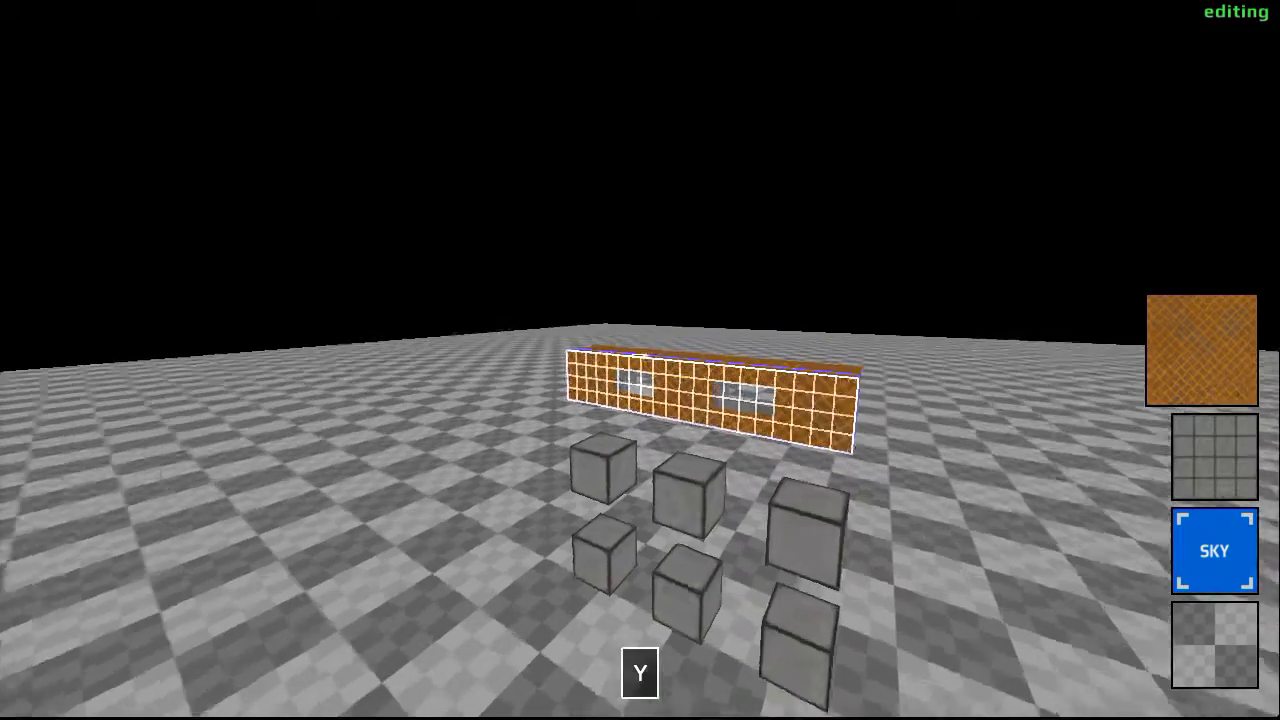
key("d")
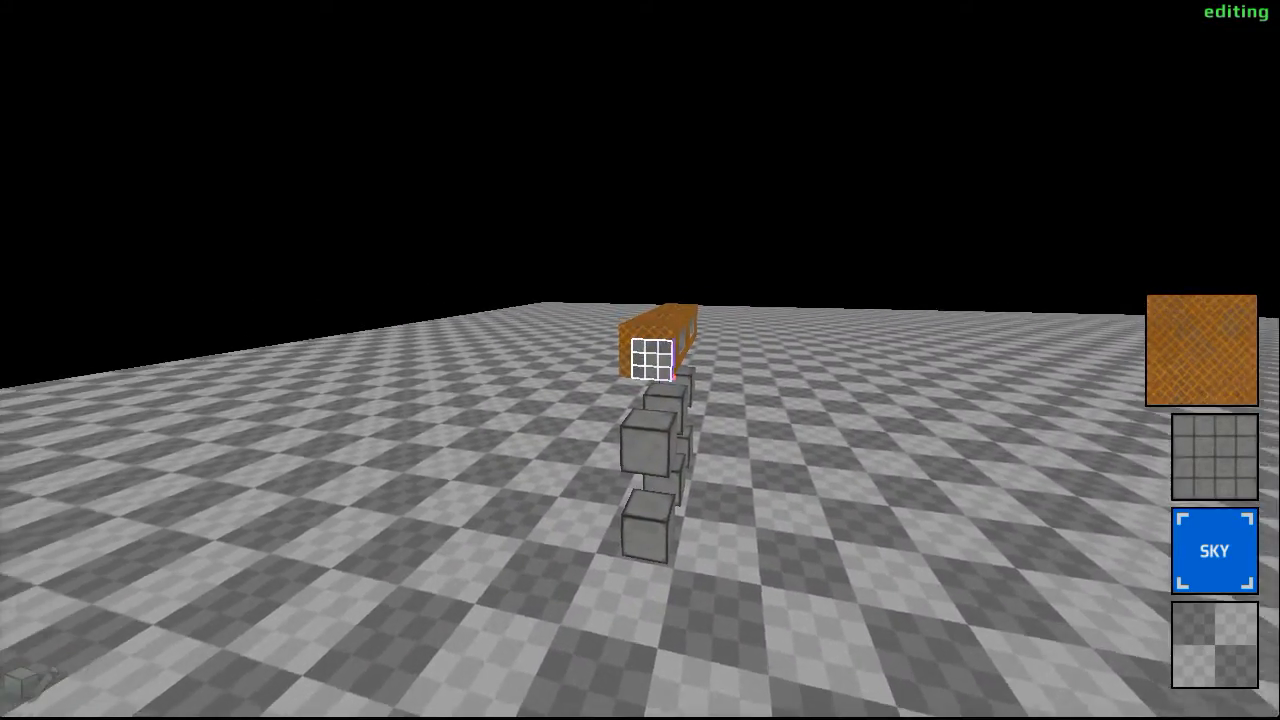
key("y")
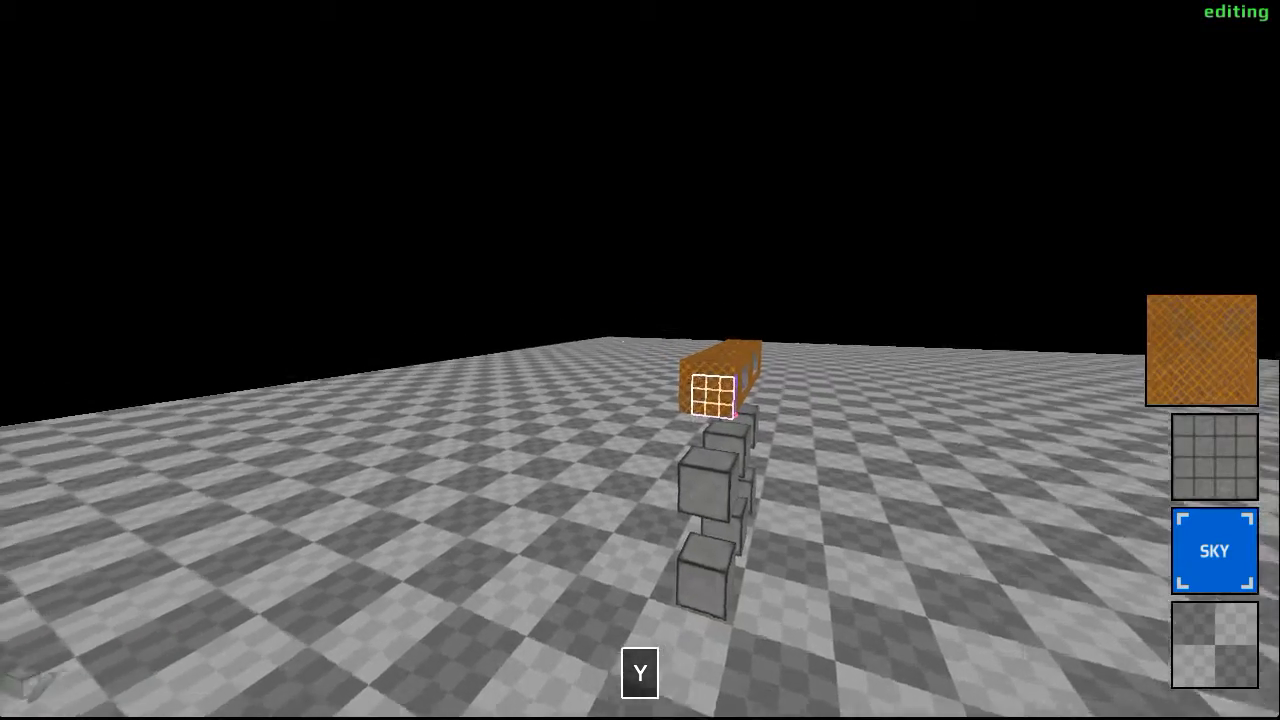
- Select the bridged row's whole underside, 20 by 4 cubes, and apply the orange crosshatched texture to it
key("w")
key("d")
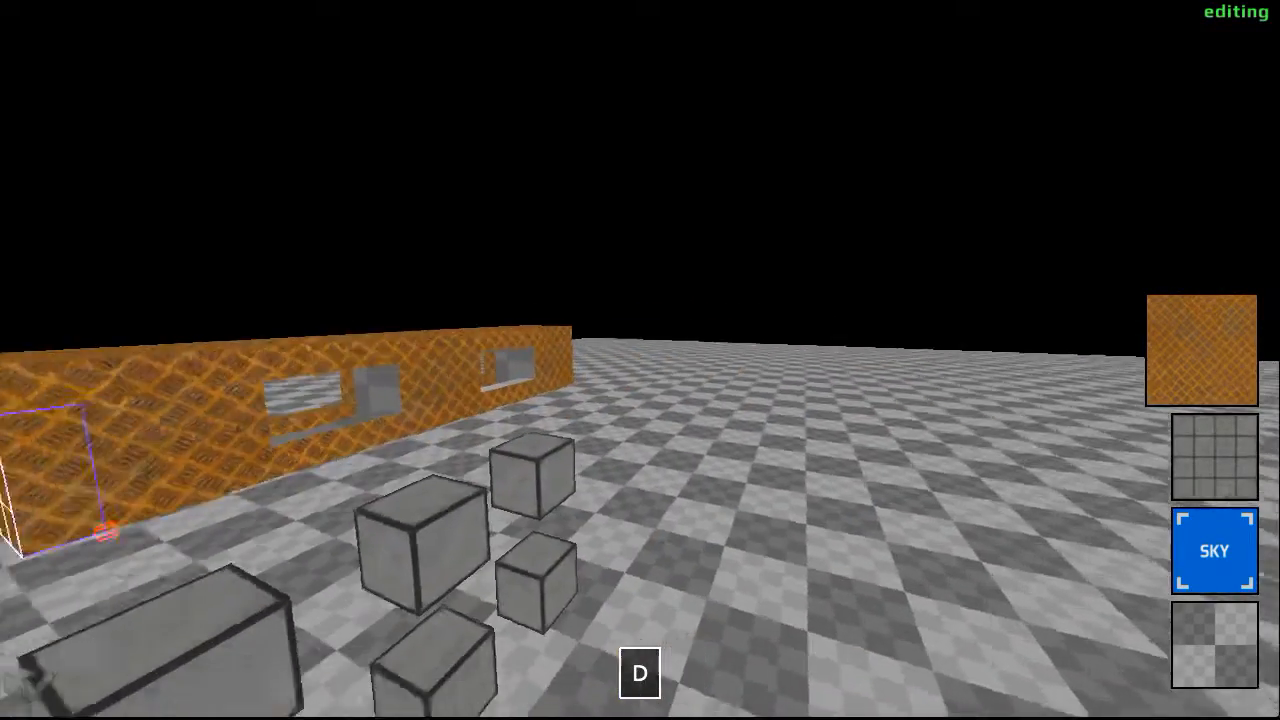
key("w")
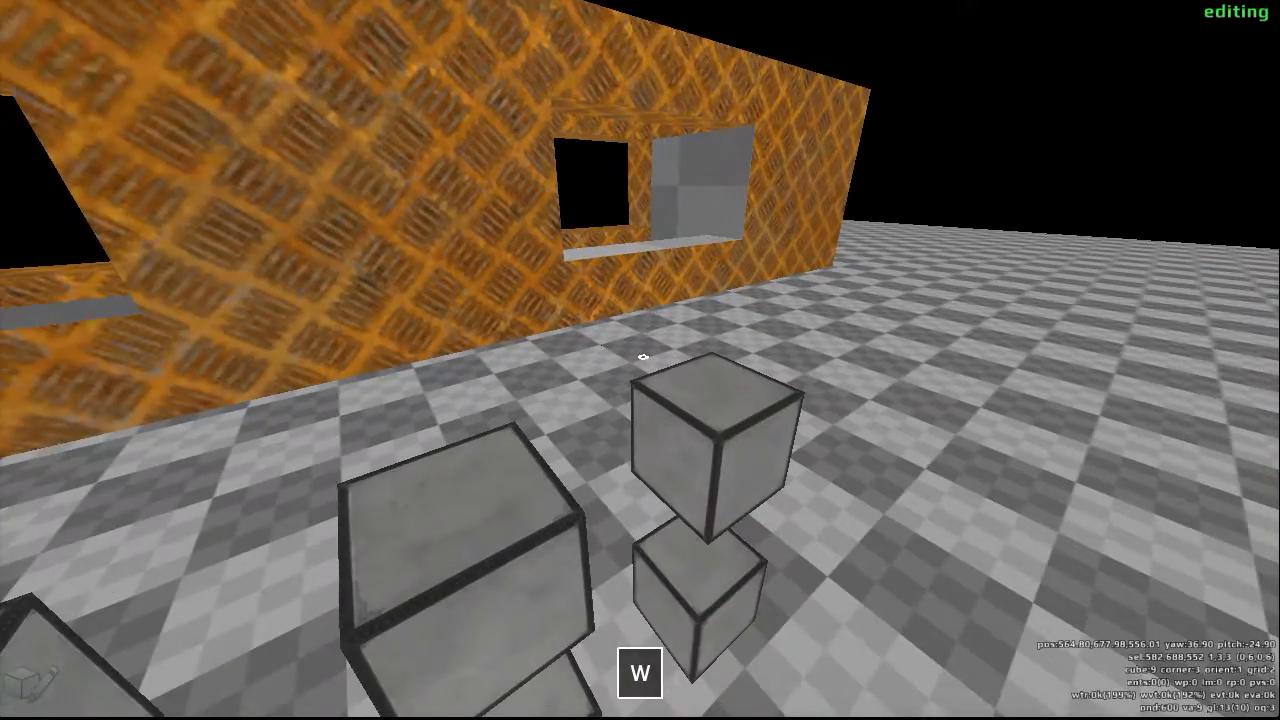
key("s")
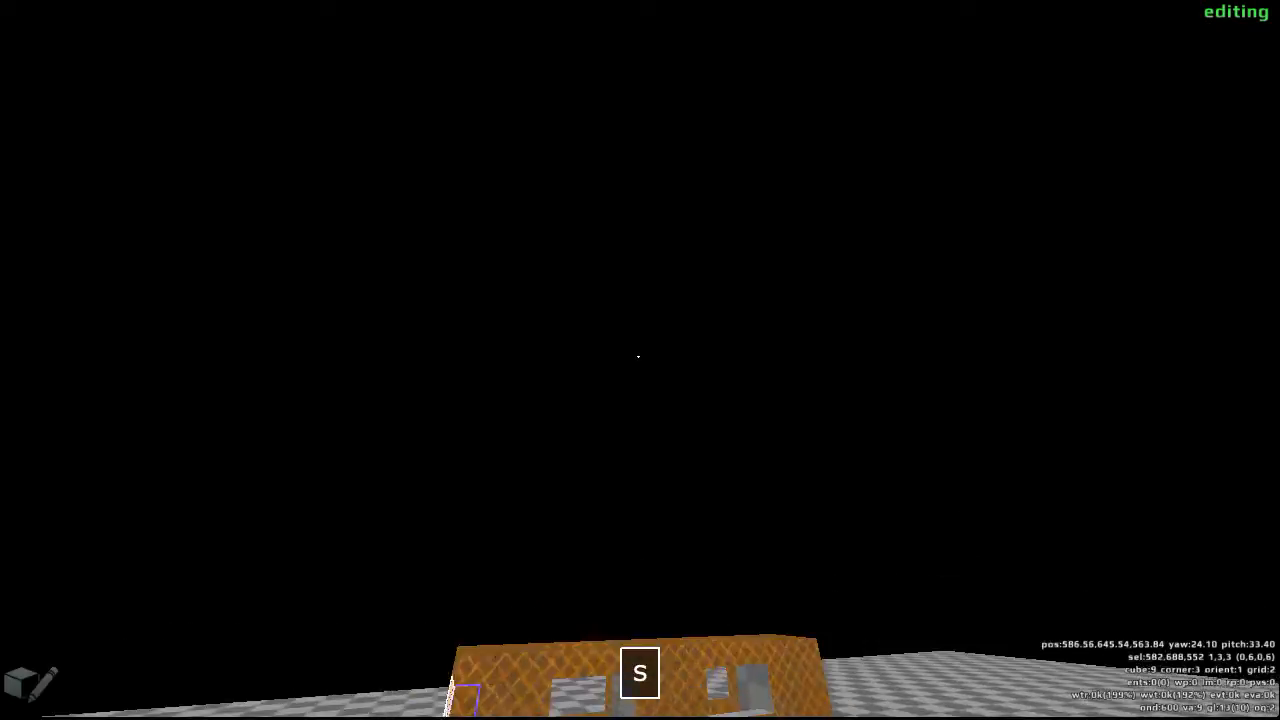
key("w")
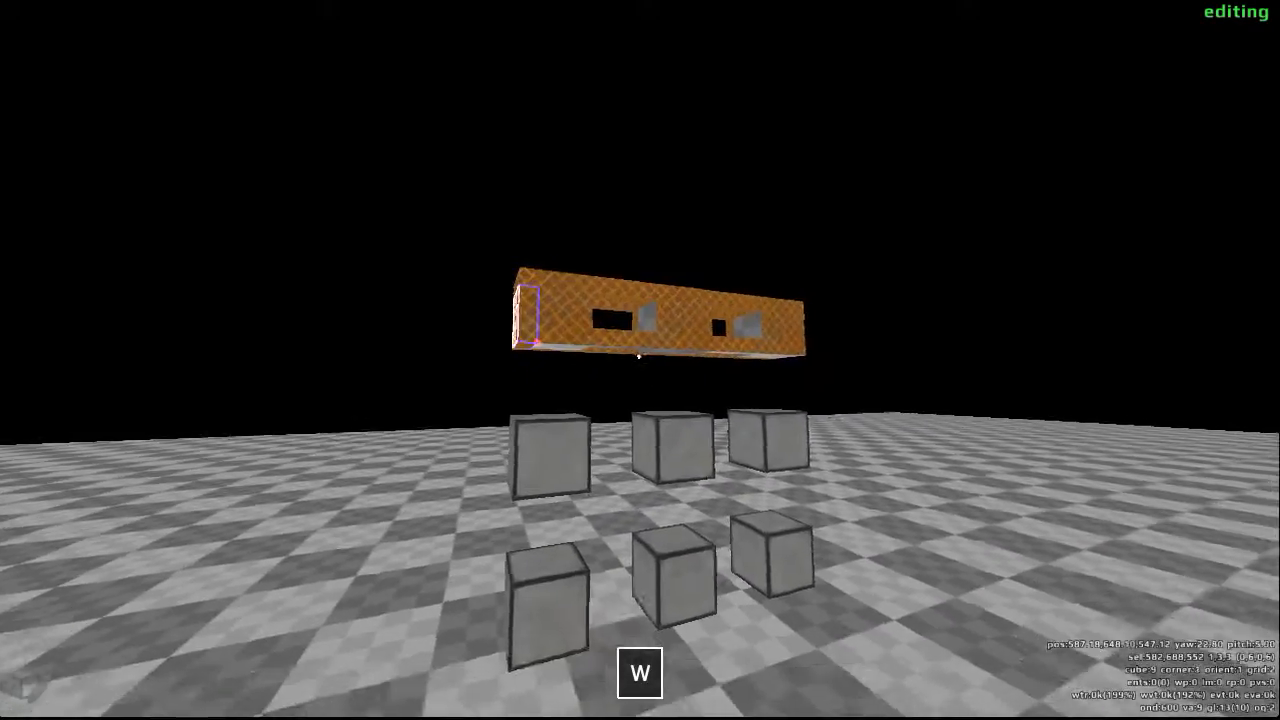
key("s")
key("w")
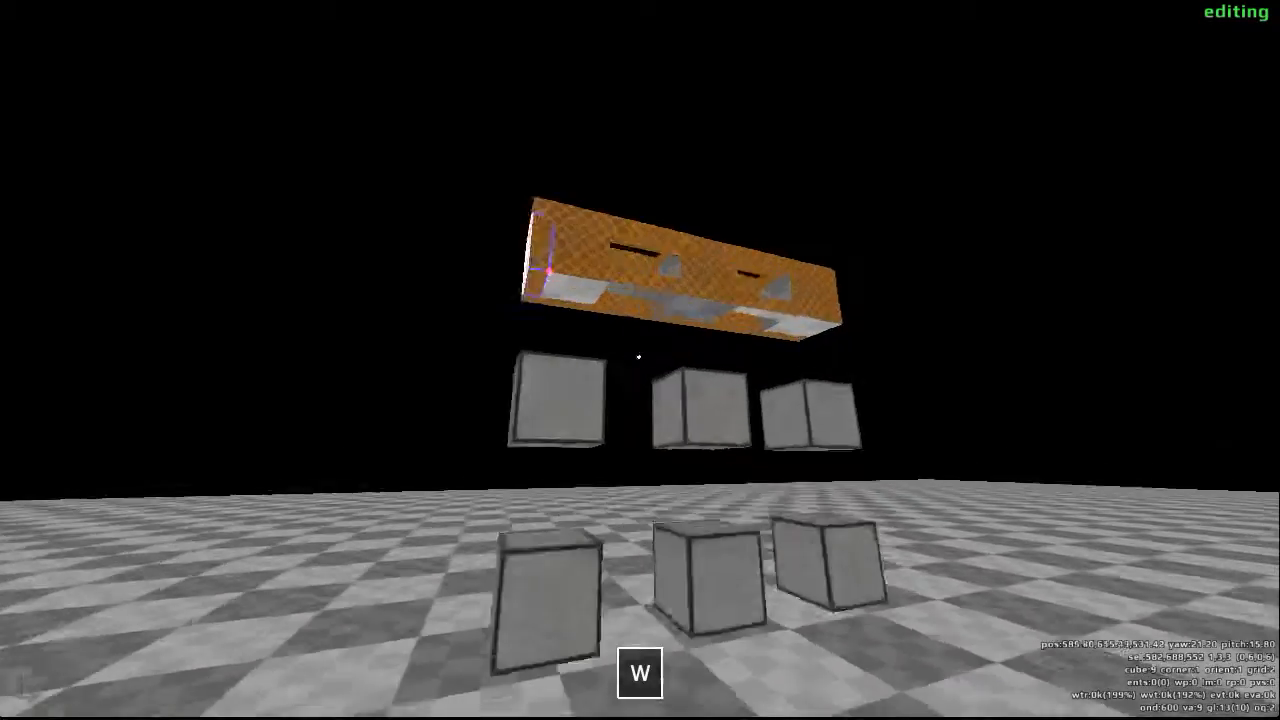
left_click_drag(640, 360, 640, 360)
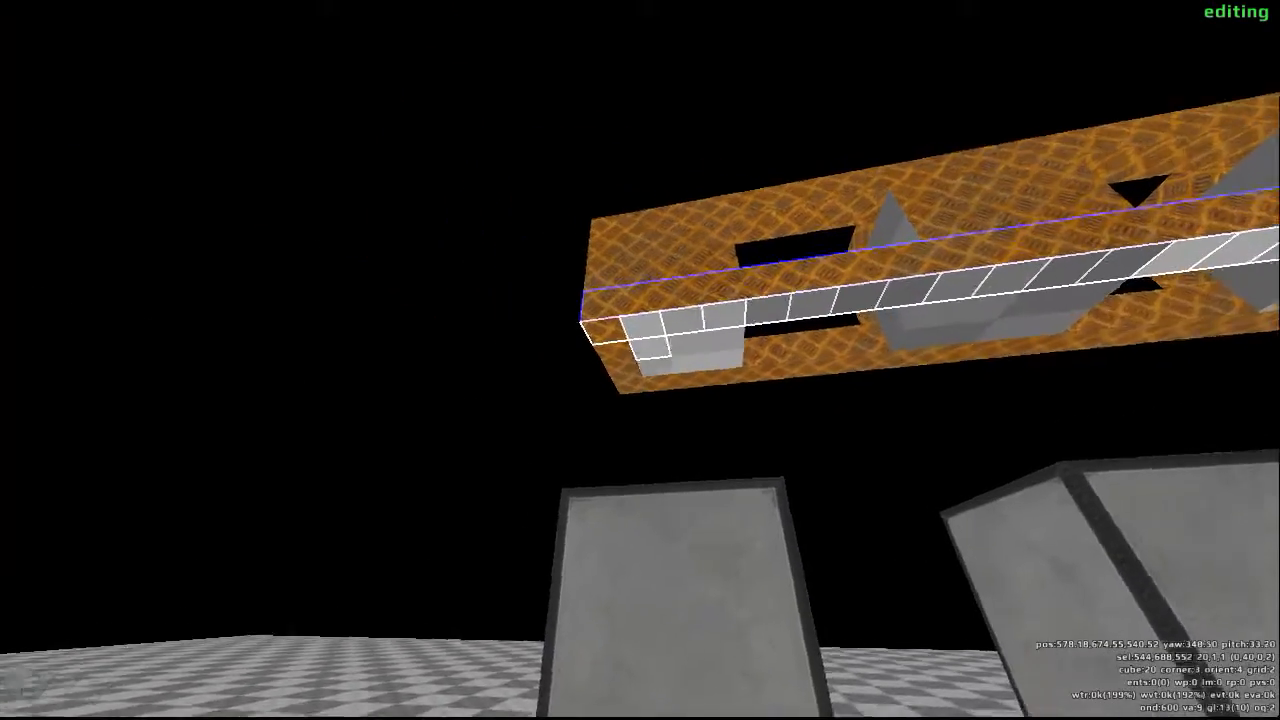
left_click_drag(640, 360, 640, 360)
key("y")
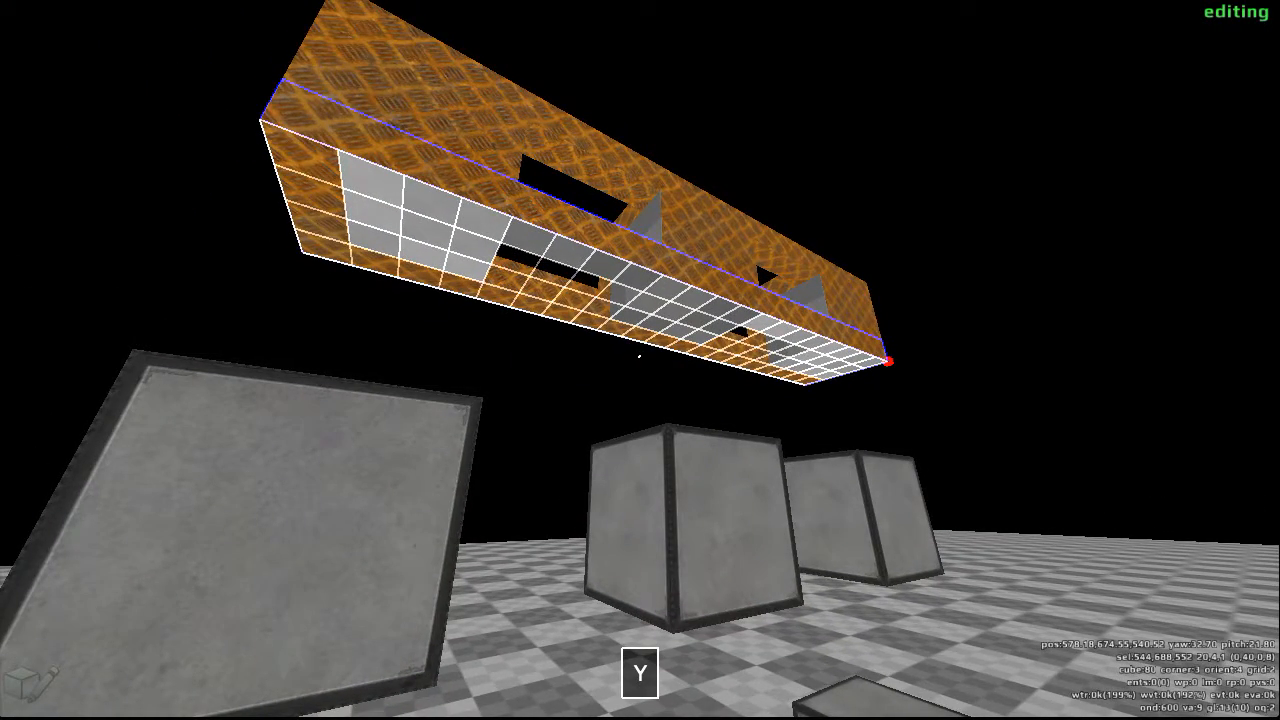
scroll(640, 356, "up", 1)
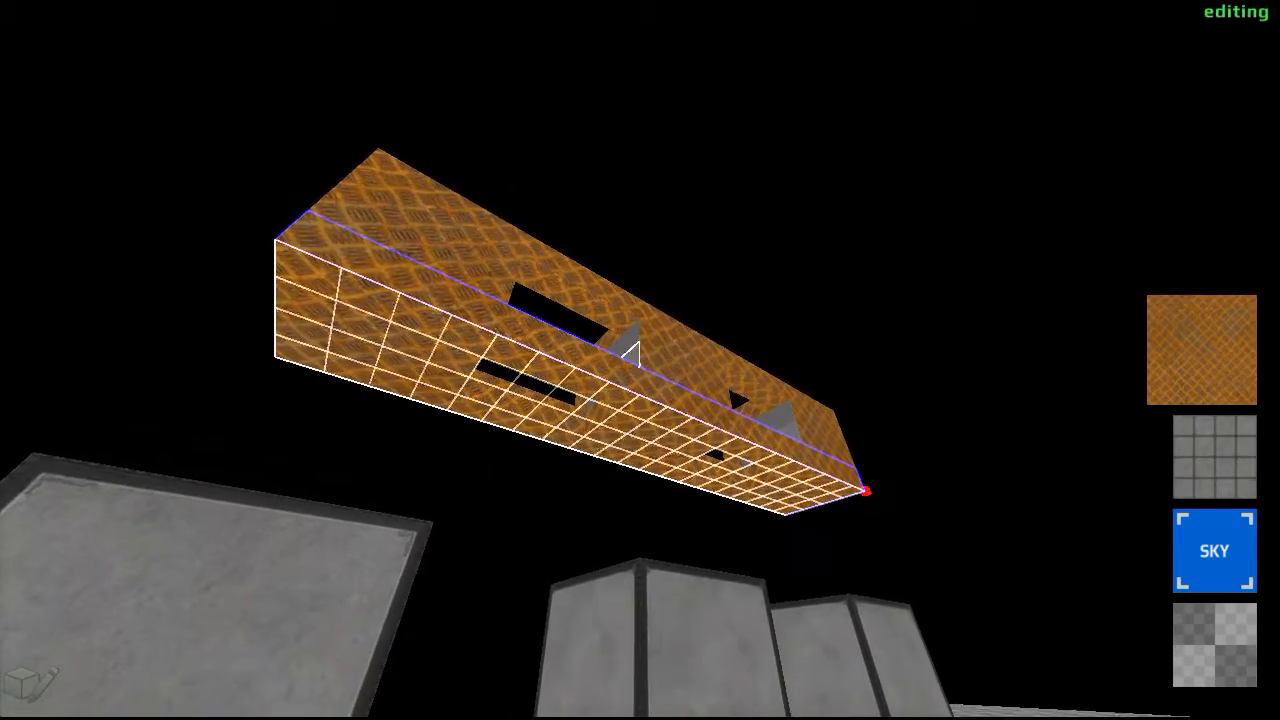
- Set the grid size to 256, targeting the open floor beyond the small cubes
key("w")
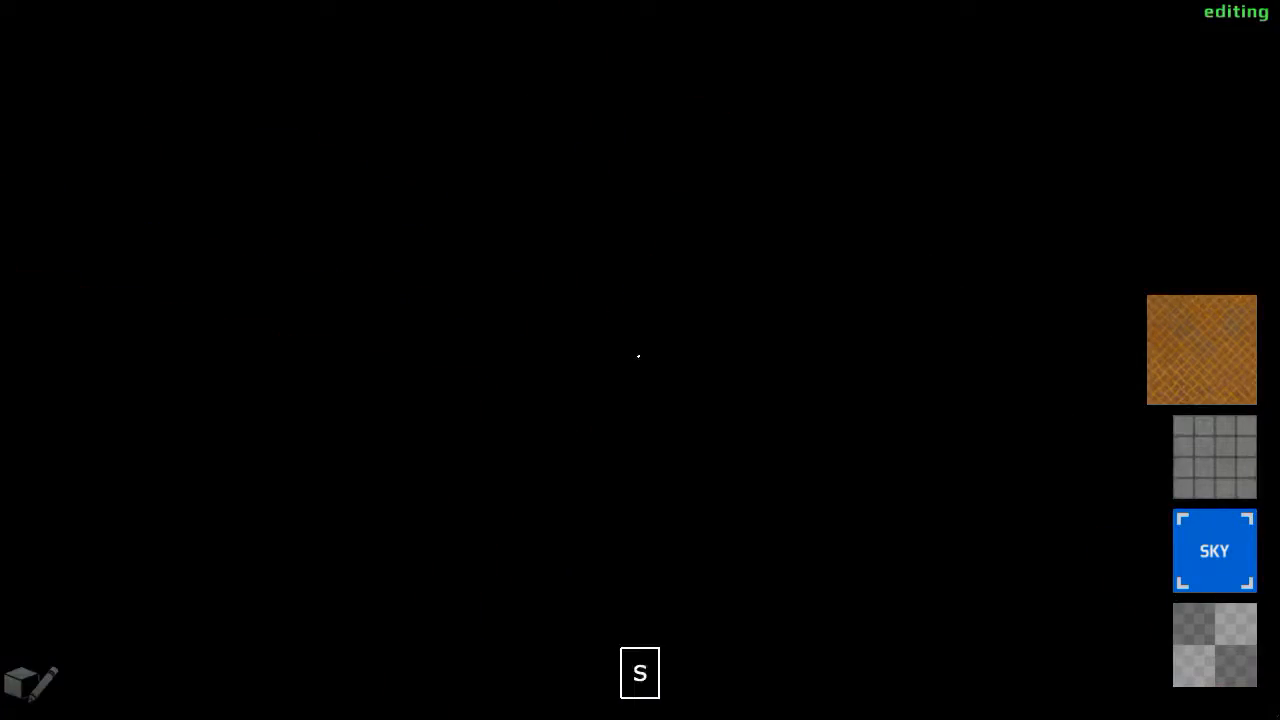
key("s")
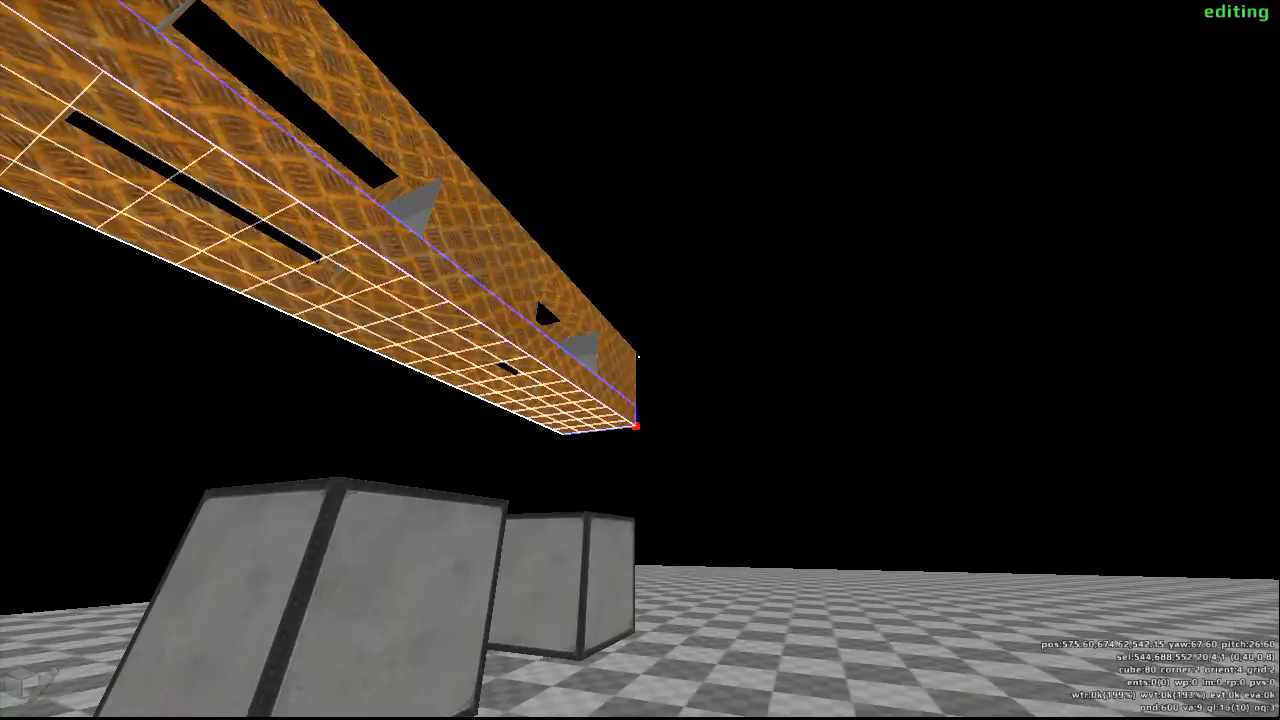
key("s")
key("s")
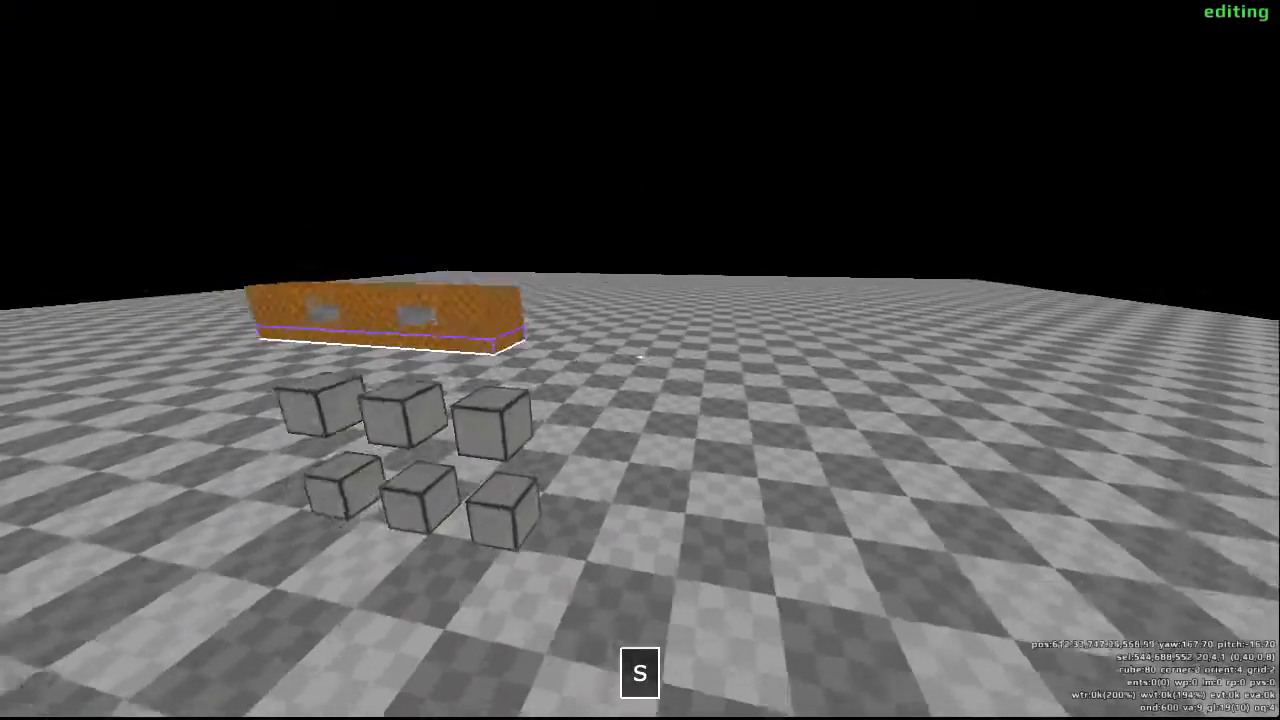
key("s")
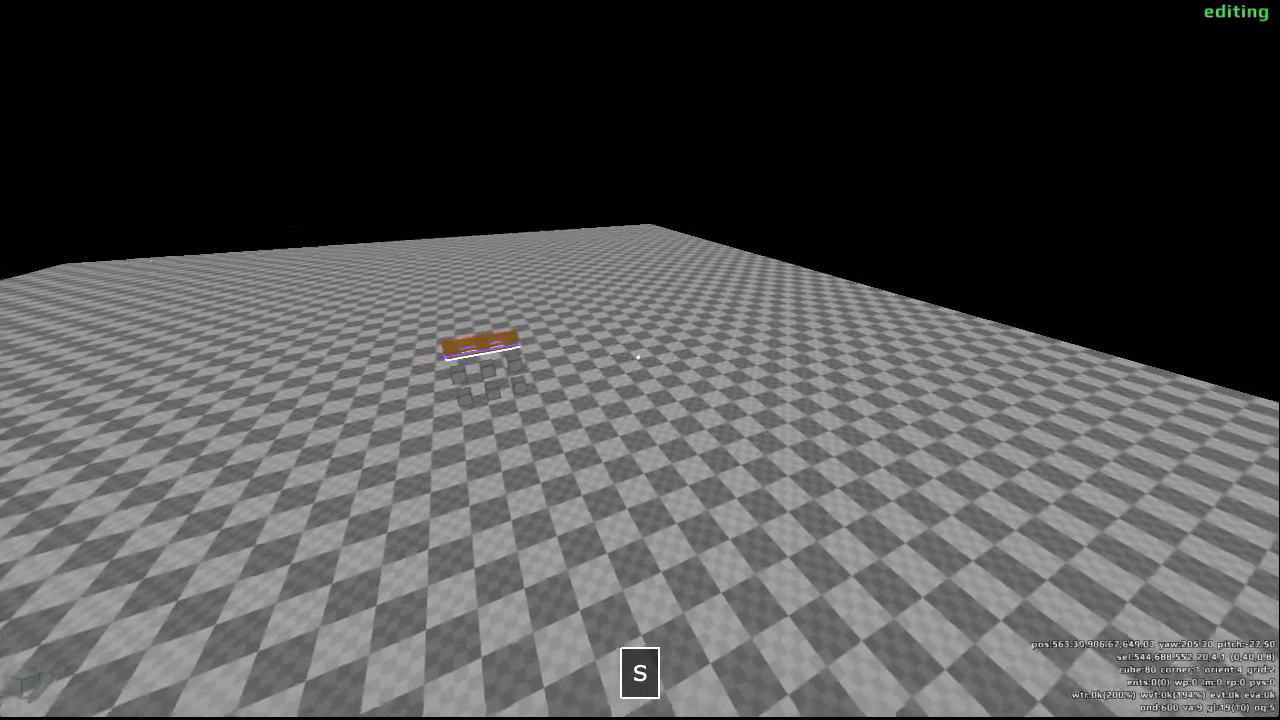
key("g")
scroll(640, 358, "up", 3)
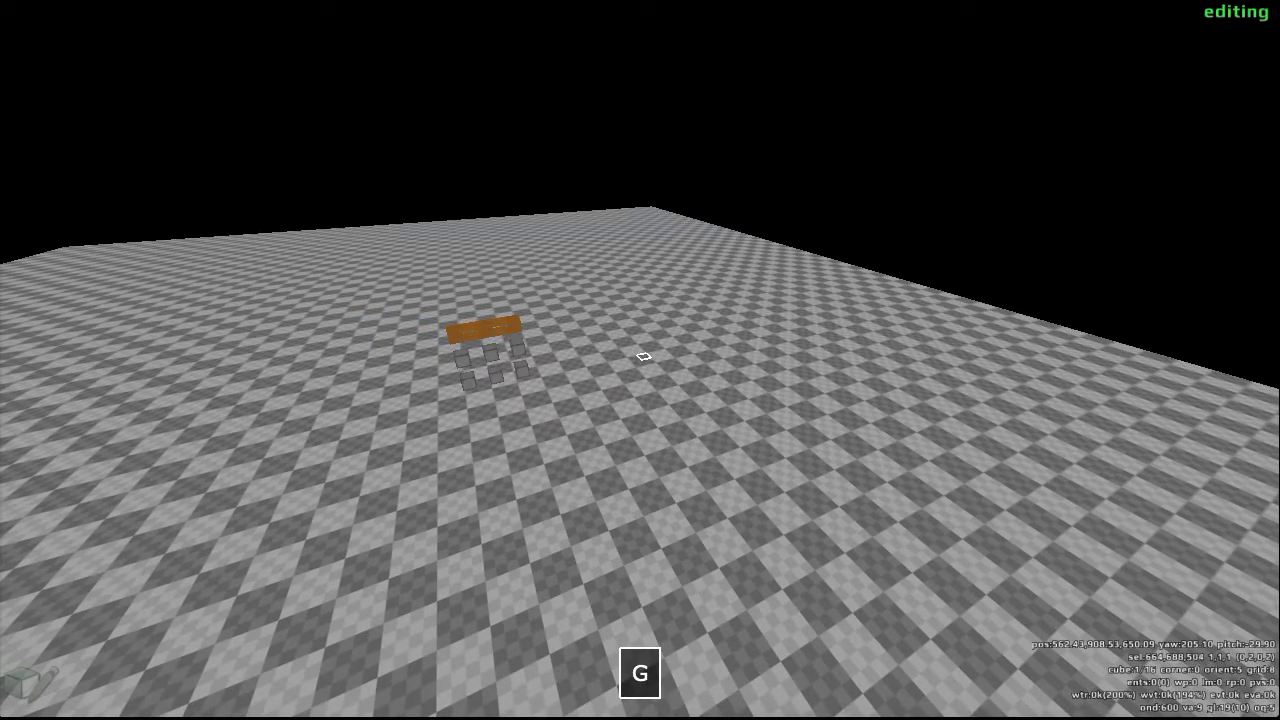
scroll(640, 360, "up", 1)
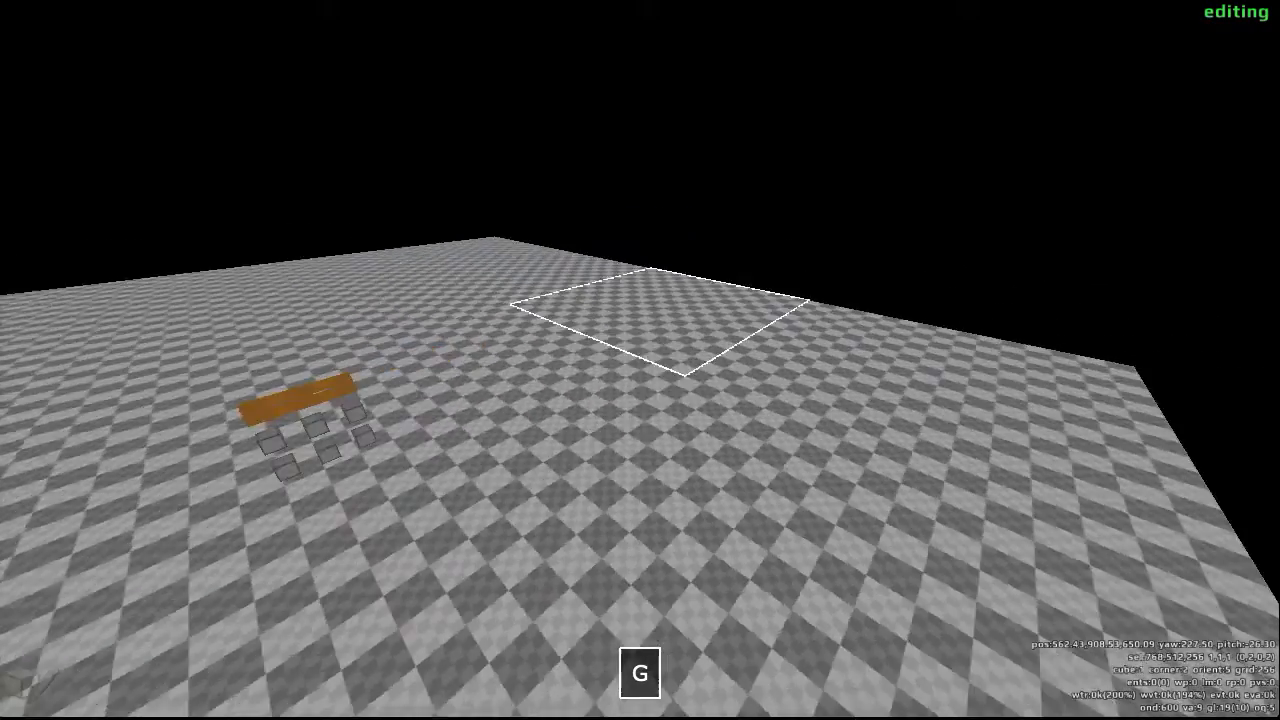
- Try raising 256-size blocks from the floor and sinking others into it at several places
scroll(640, 360, "up", 1)
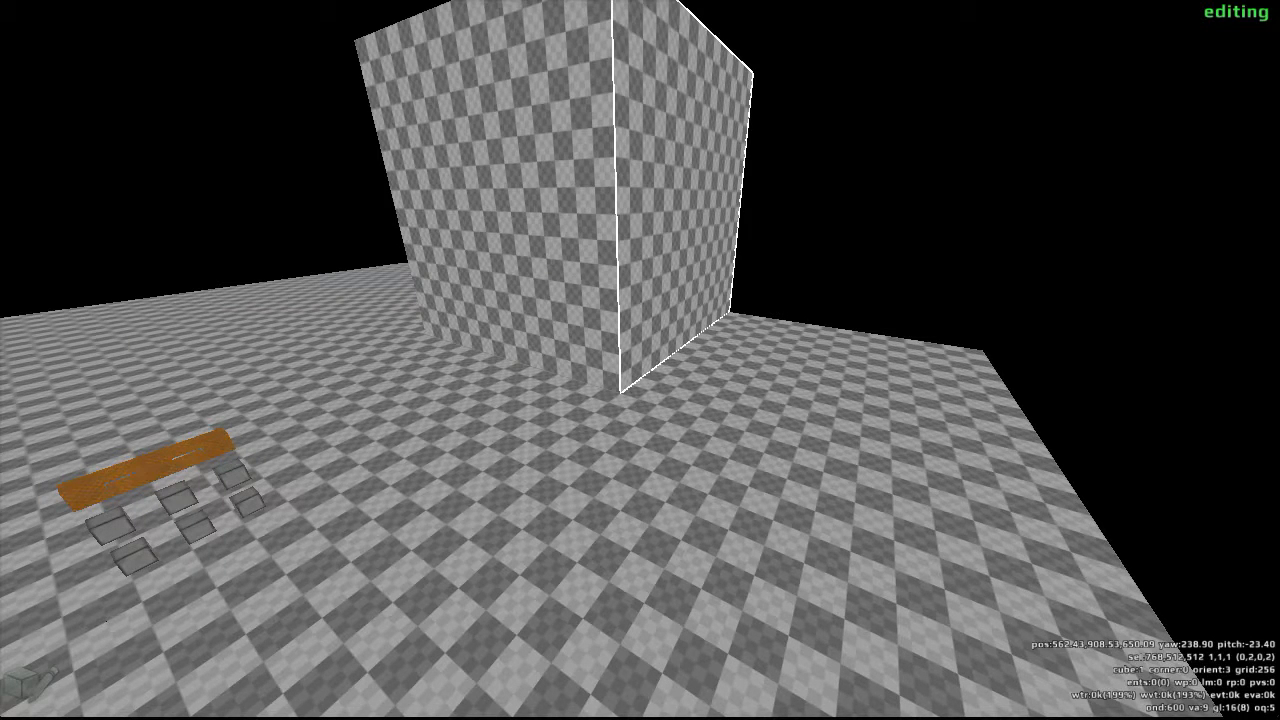
scroll(640, 360, "down", 2)
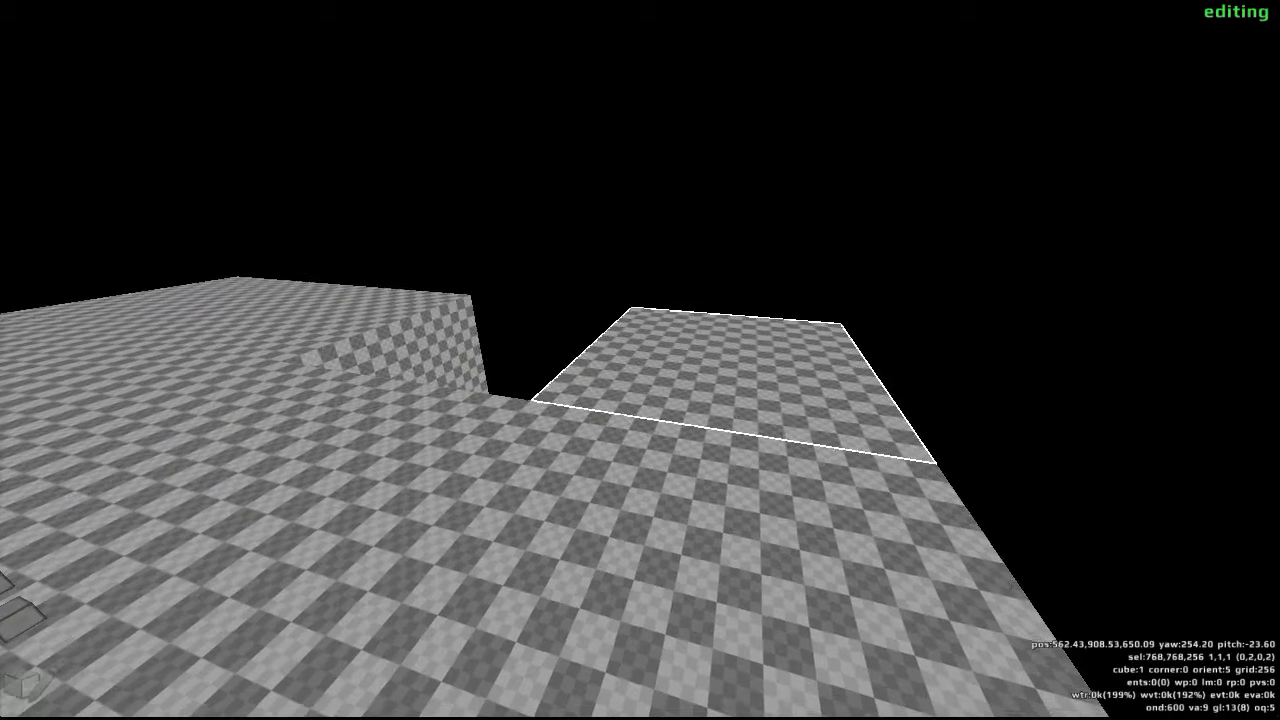
scroll(640, 360, "down", 1)
scroll(640, 360, "up", 2)
scroll(640, 360, "down", 3)
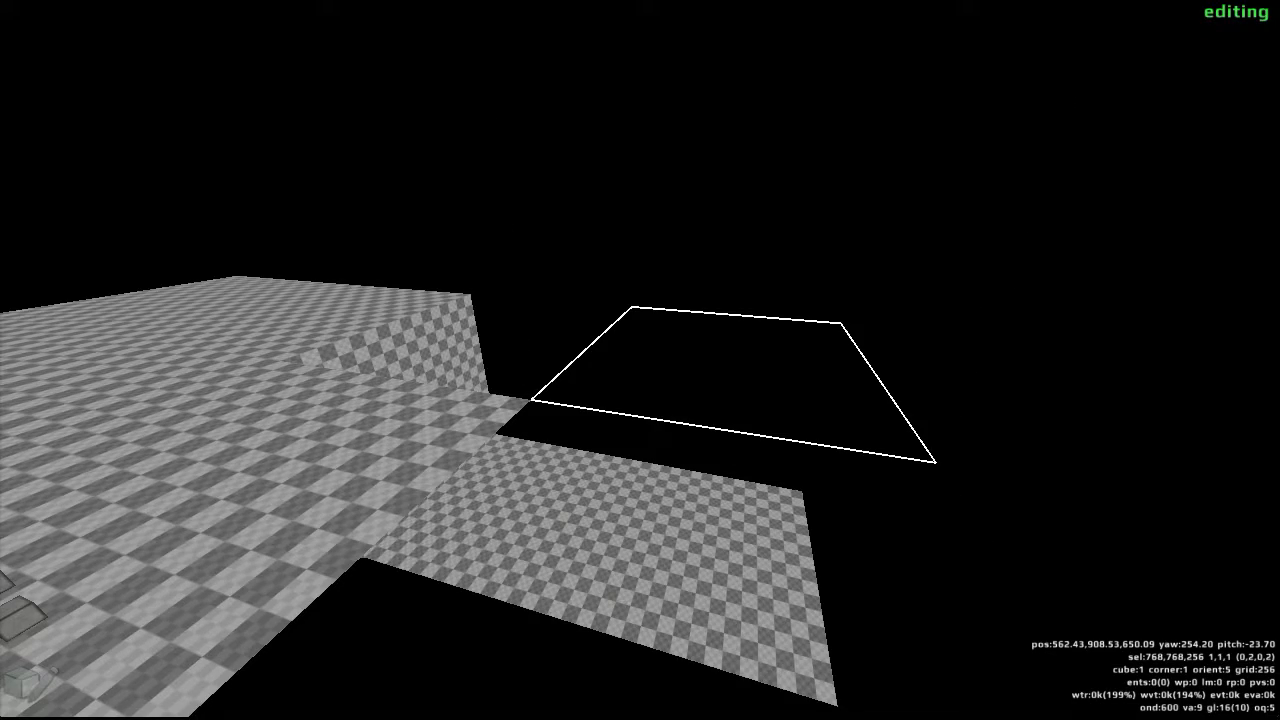
key("a")
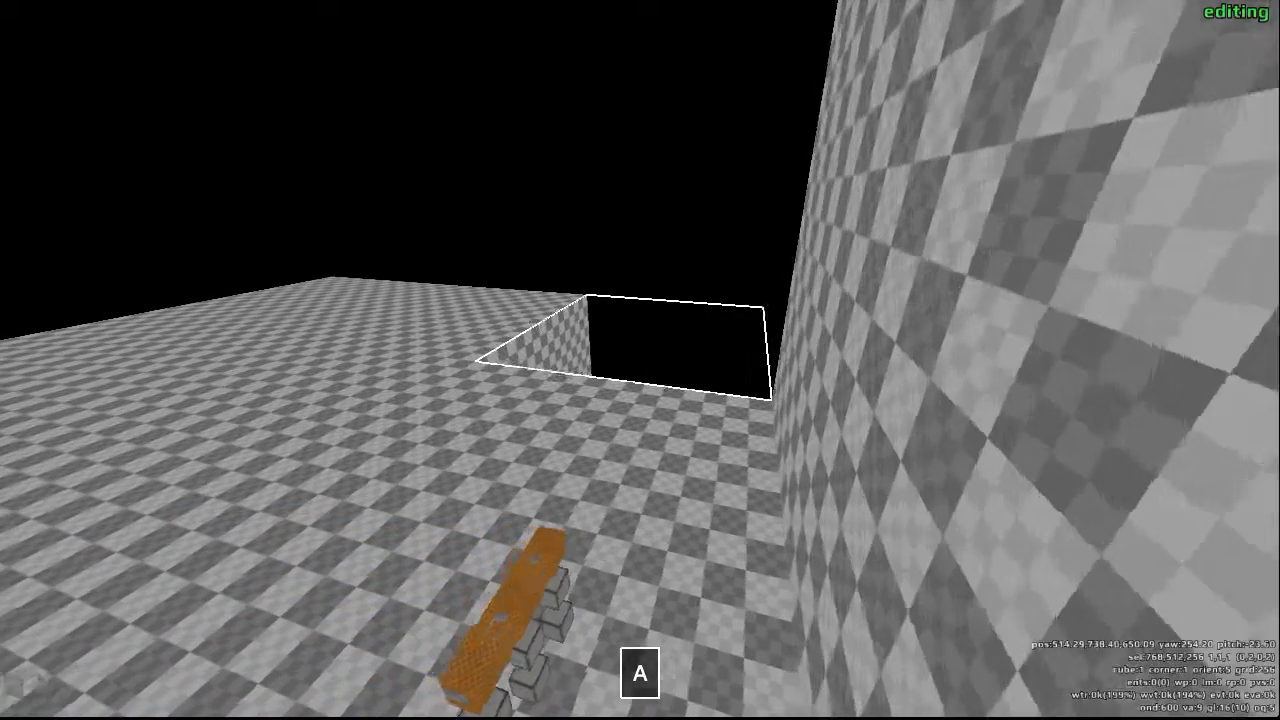
key("a")
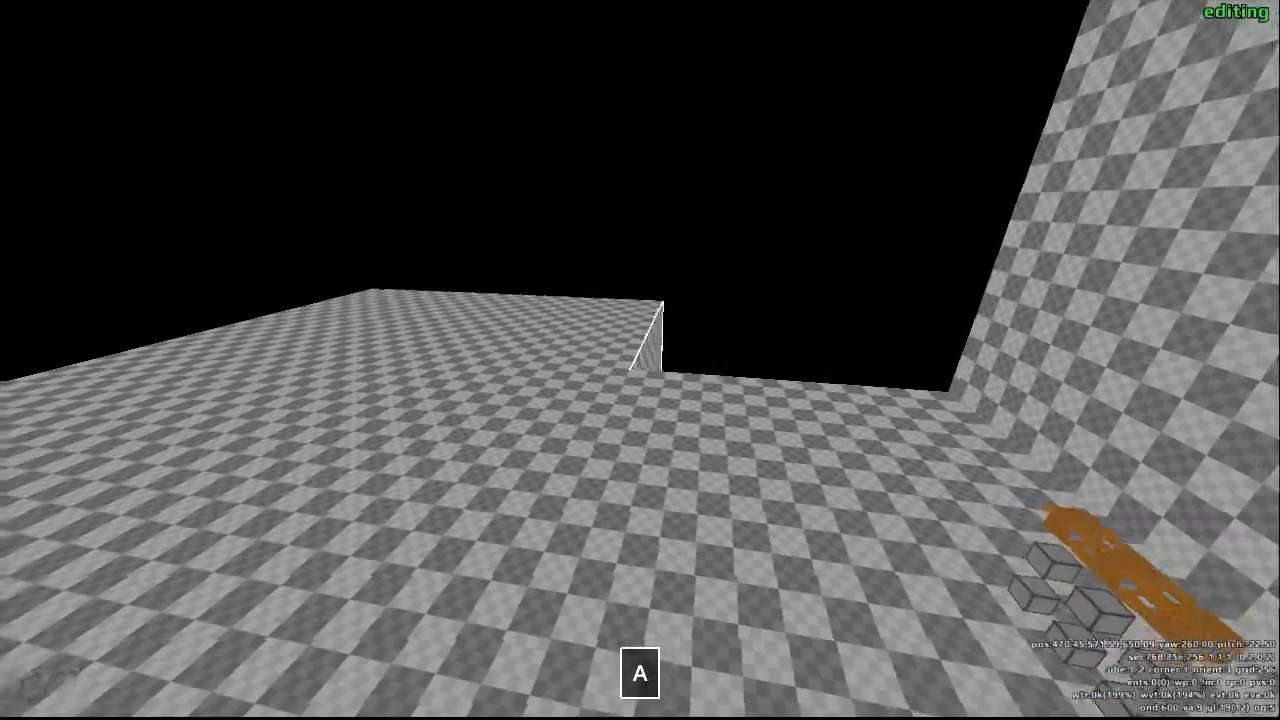
key("a")
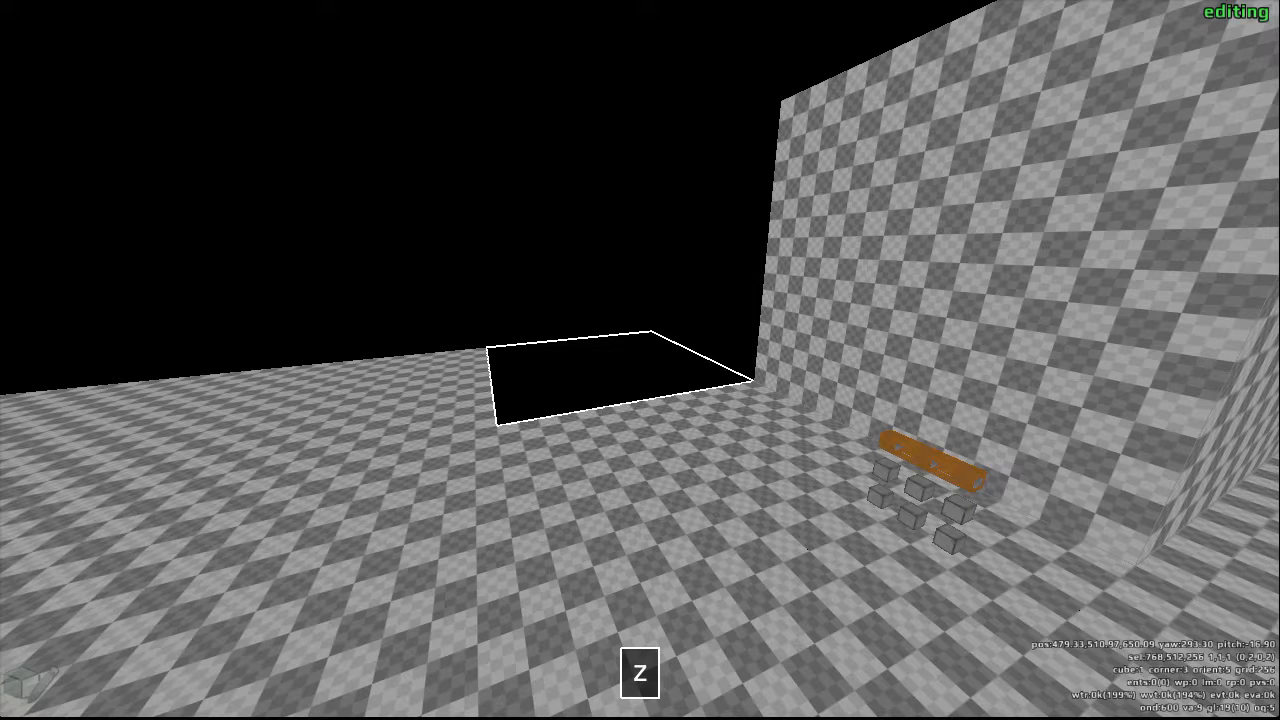
- Undo the trial edits made to the floor with 256-size blocks
key("z")
key("z")
key("z")
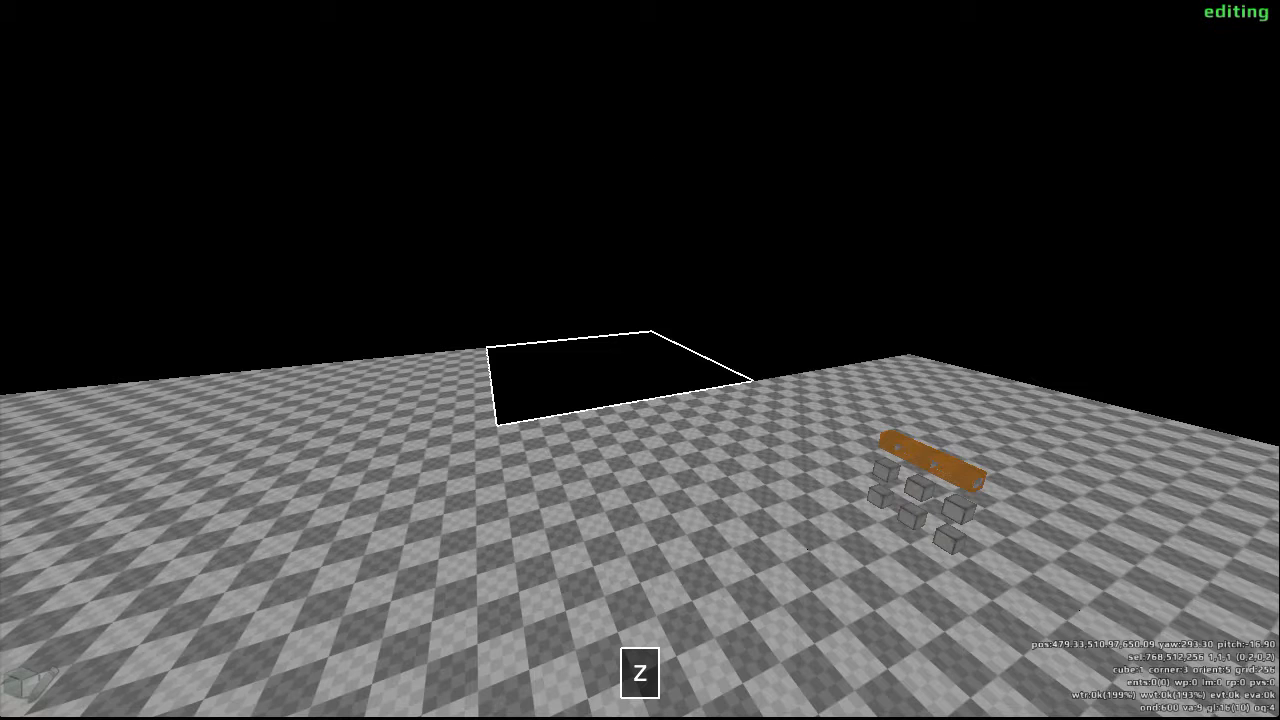
key("z")
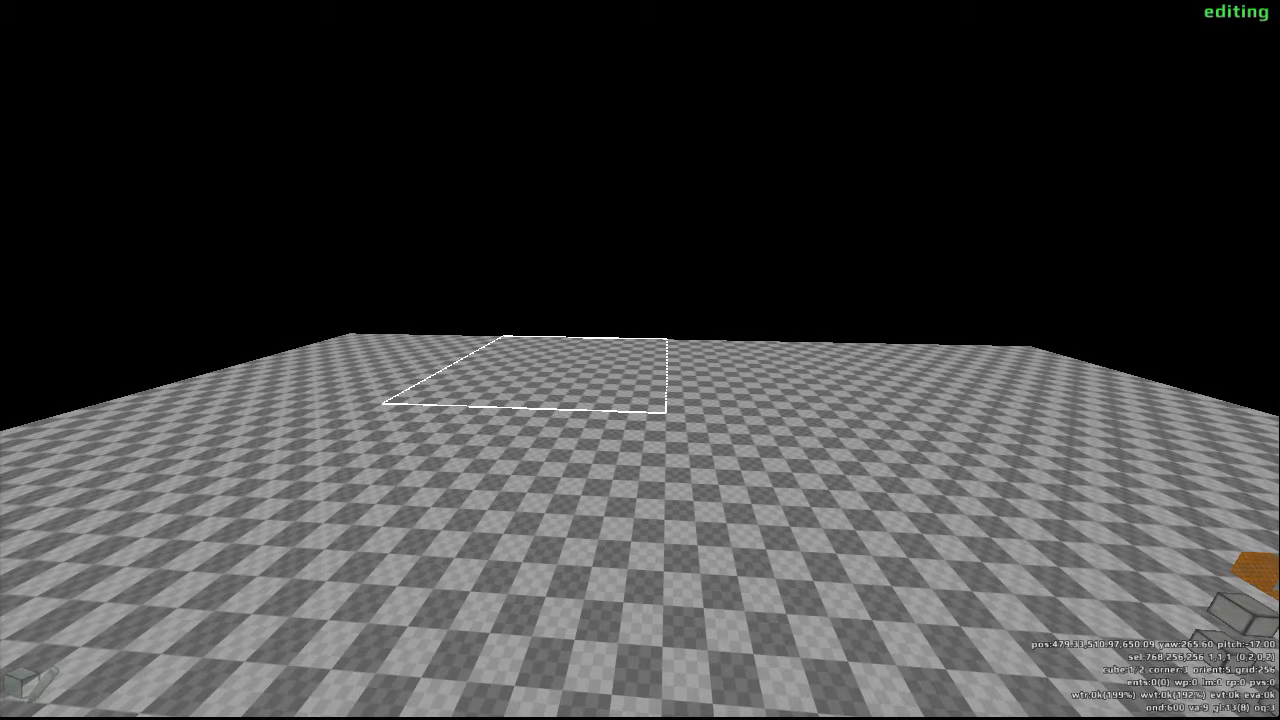
- Raise a 256-size block from the floor and, at grid size 16, hollow a 14 by 15 cube area, leaving a one-cube back wall
scroll(640, 360, "up", 1)
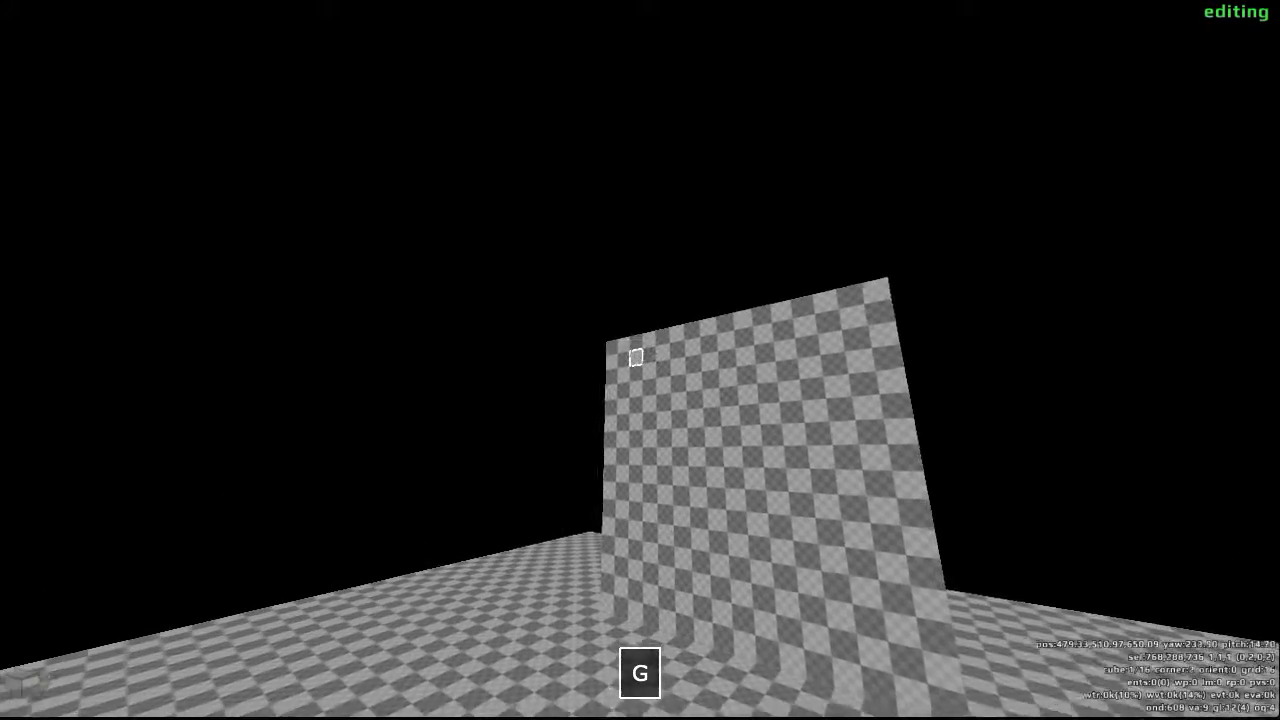
left_click_drag(640, 360, 640, 360)
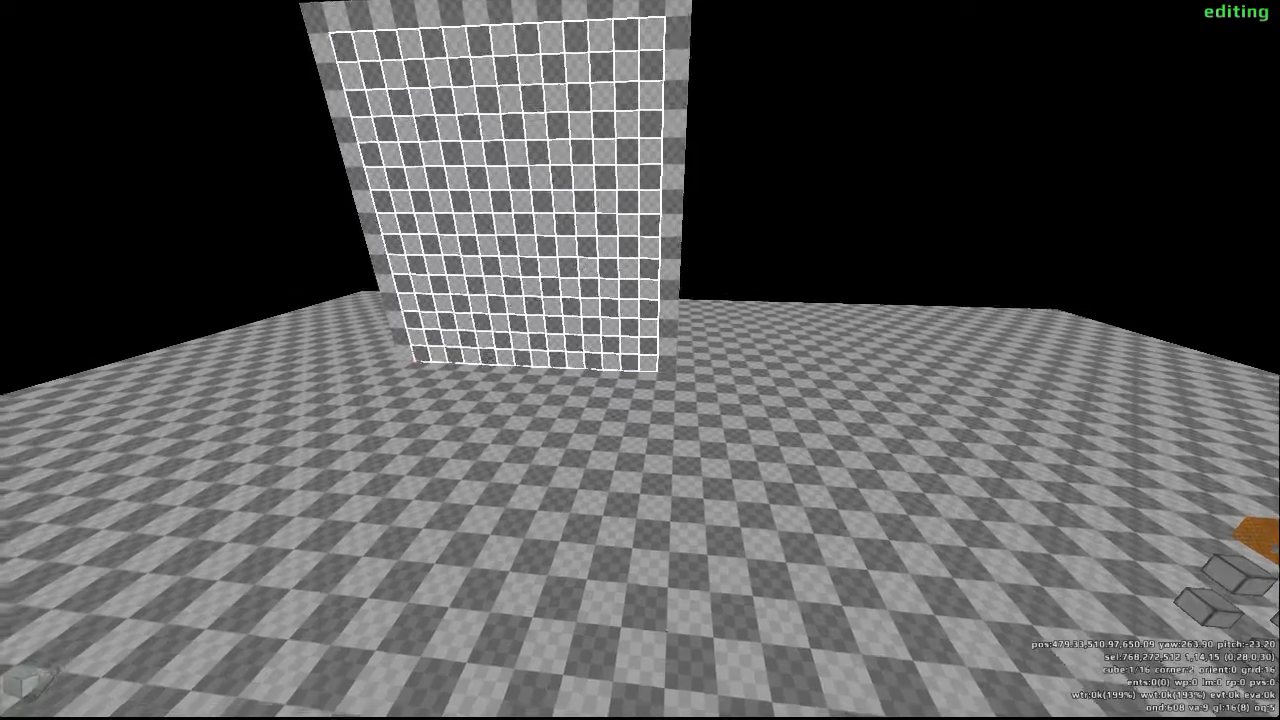
scroll(640, 360, "down", 1)
scroll(640, 360, "up", 4)
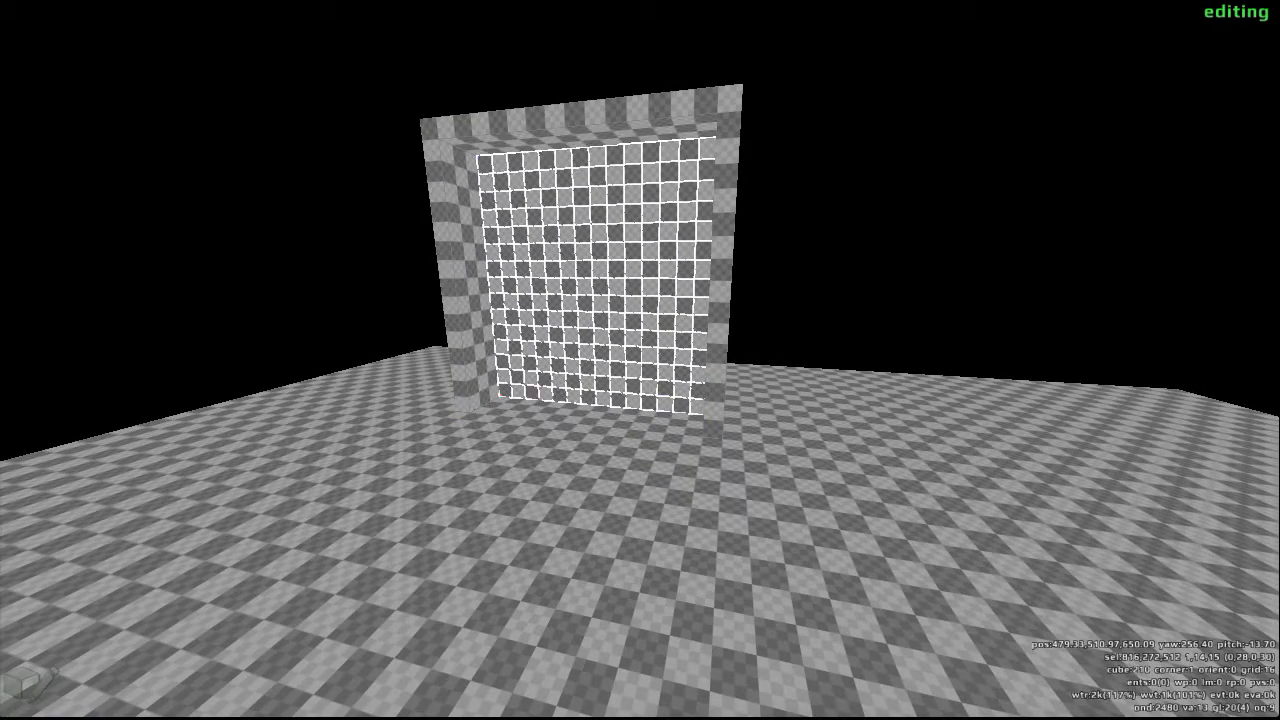
scroll(640, 360, "up", 6)
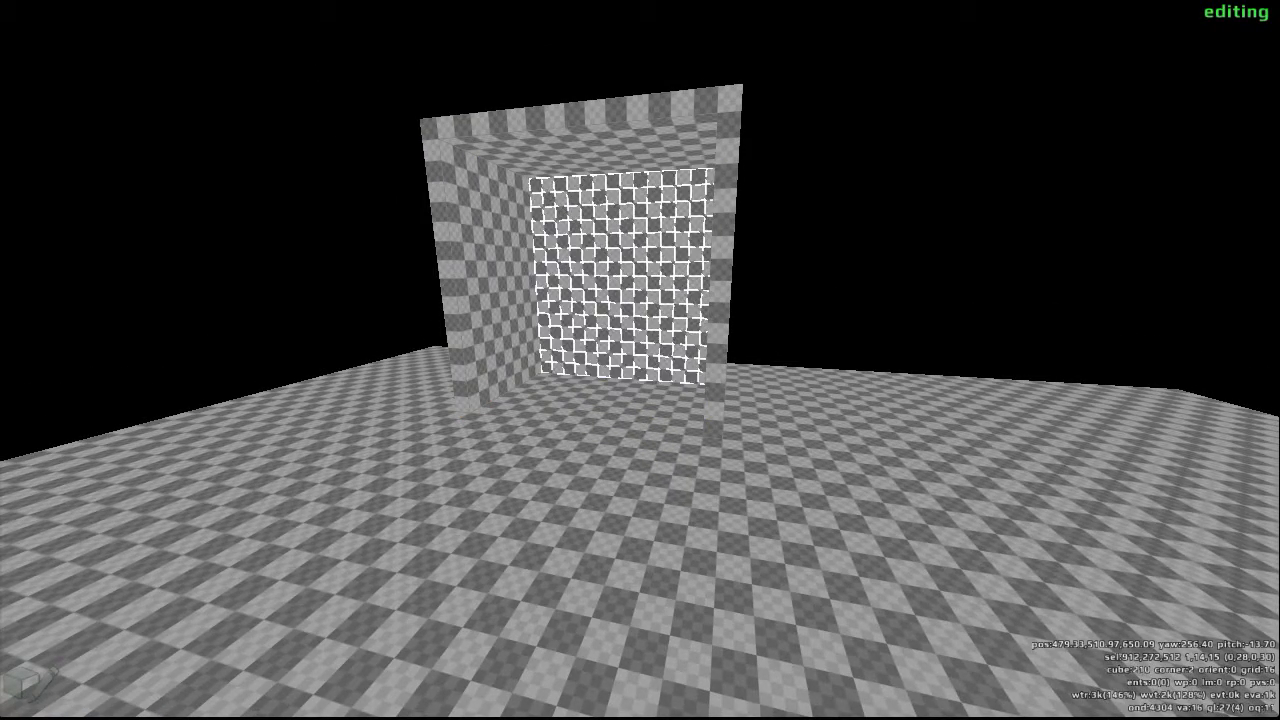
scroll(640, 360, "up", 2)
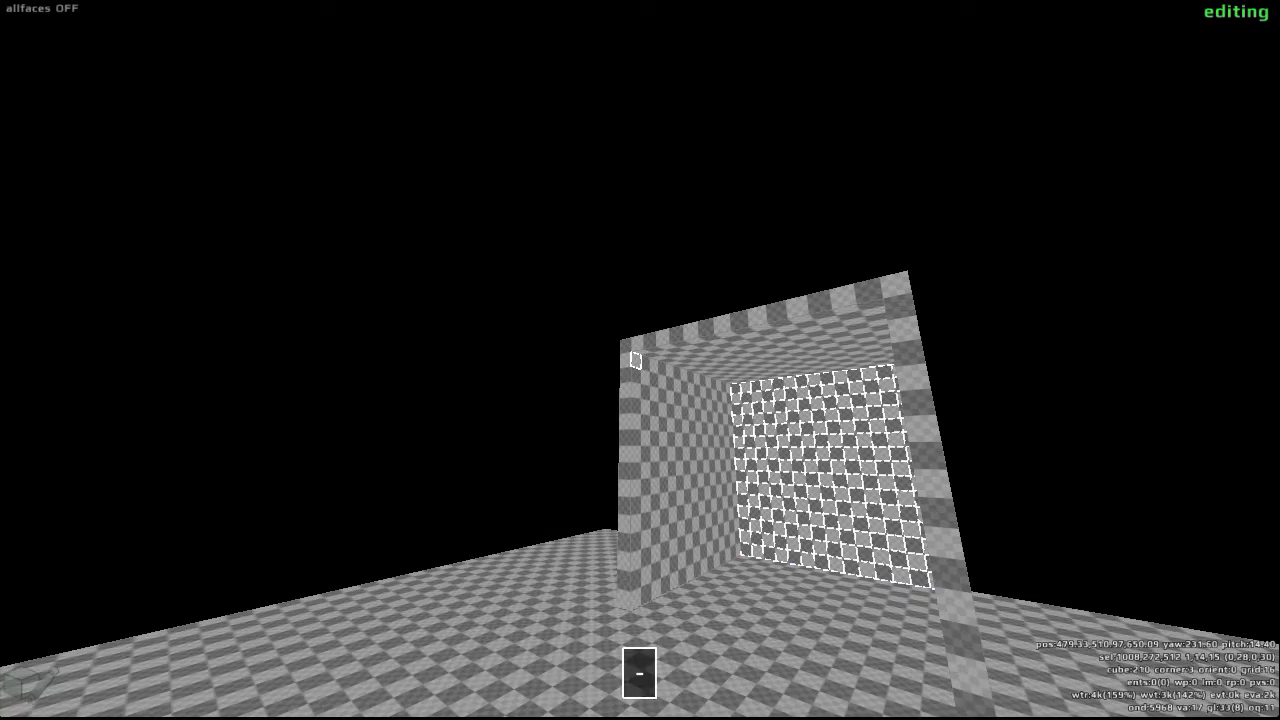
left_click_drag(640, 360, 640, 360)
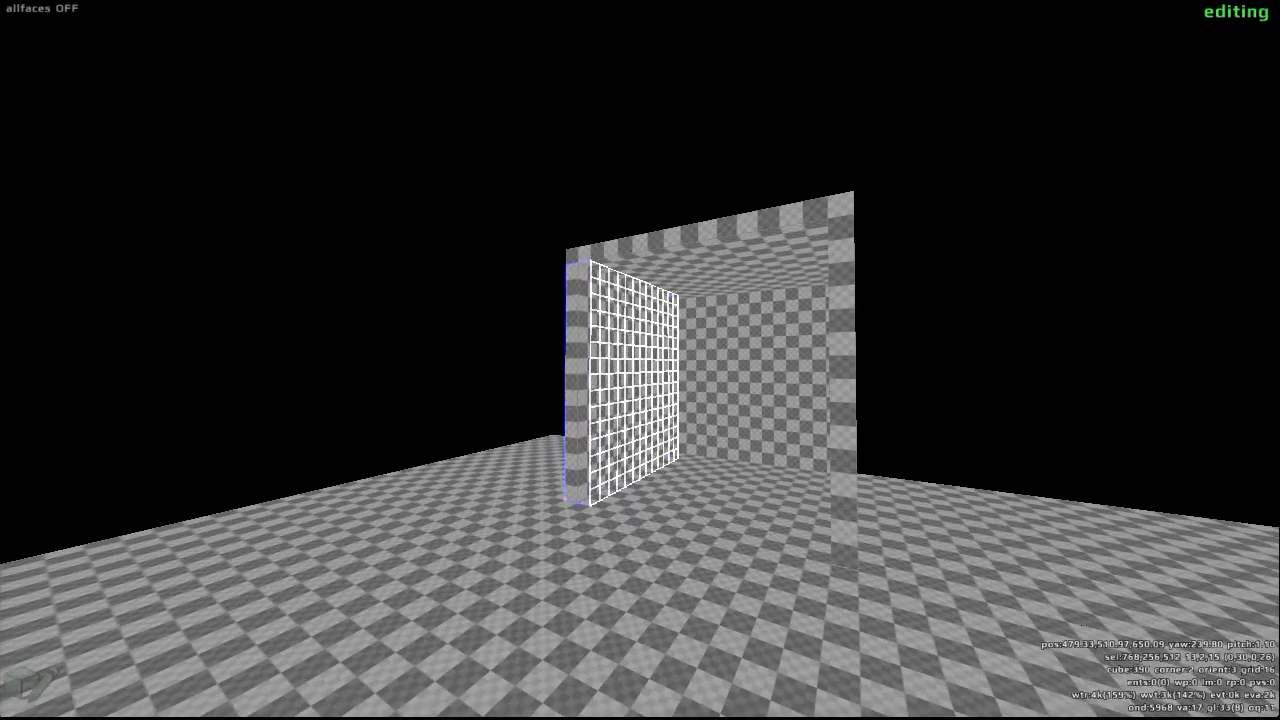
left_click(640, 360)
key("d")
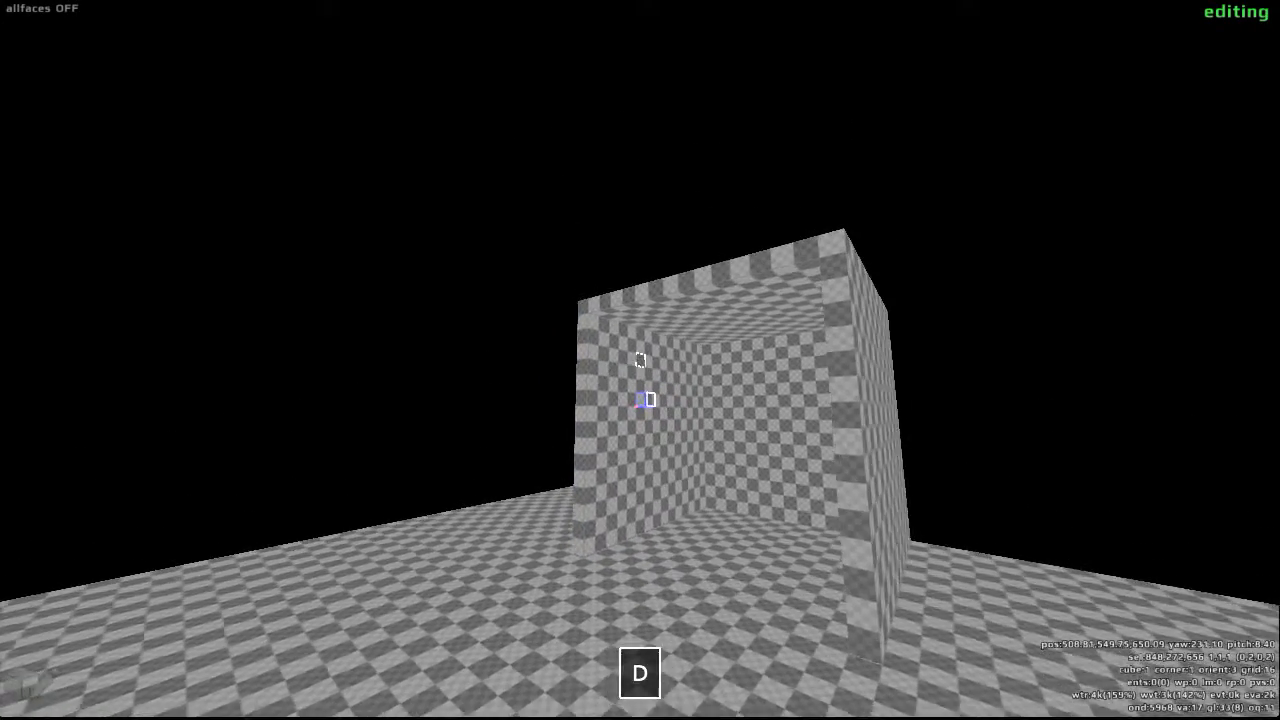
- Select the 14 by 15 cube inner face of the hollowed block's side wall and texture it with purple tiles
key("w")
left_click_drag(640, 360, 640, 360)
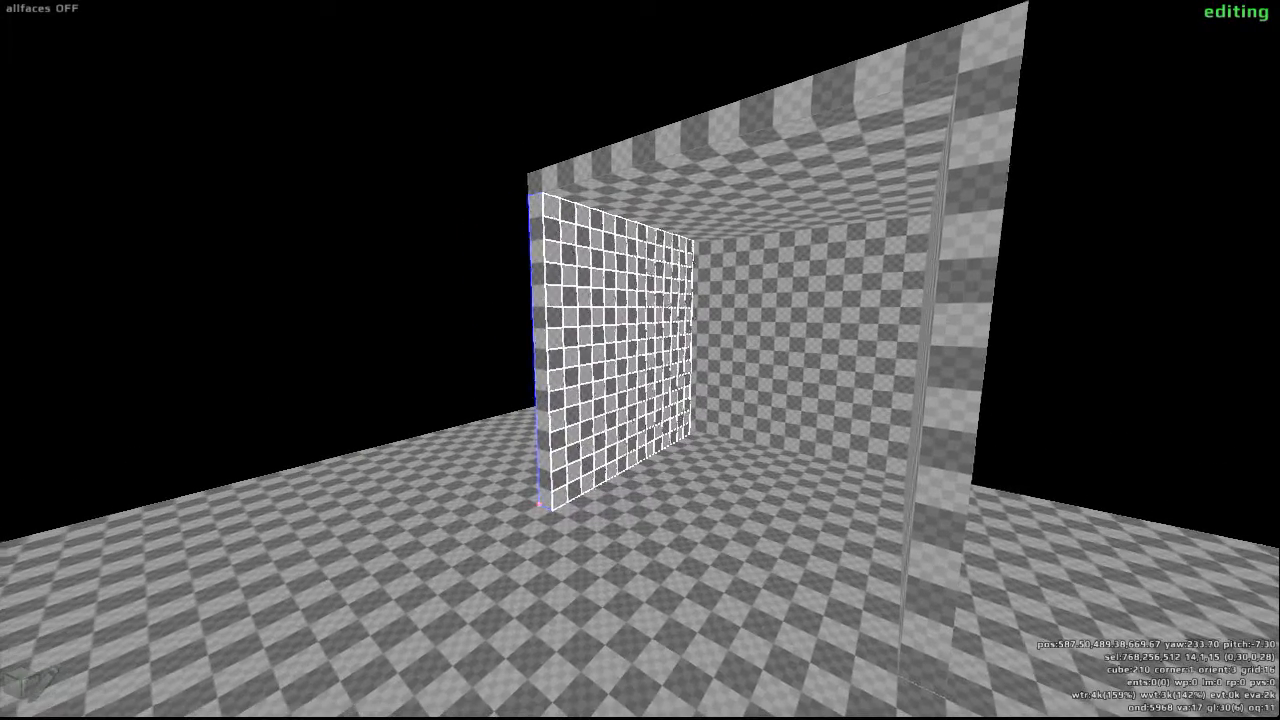
key("y")
scroll(640, 360, "down", 1)
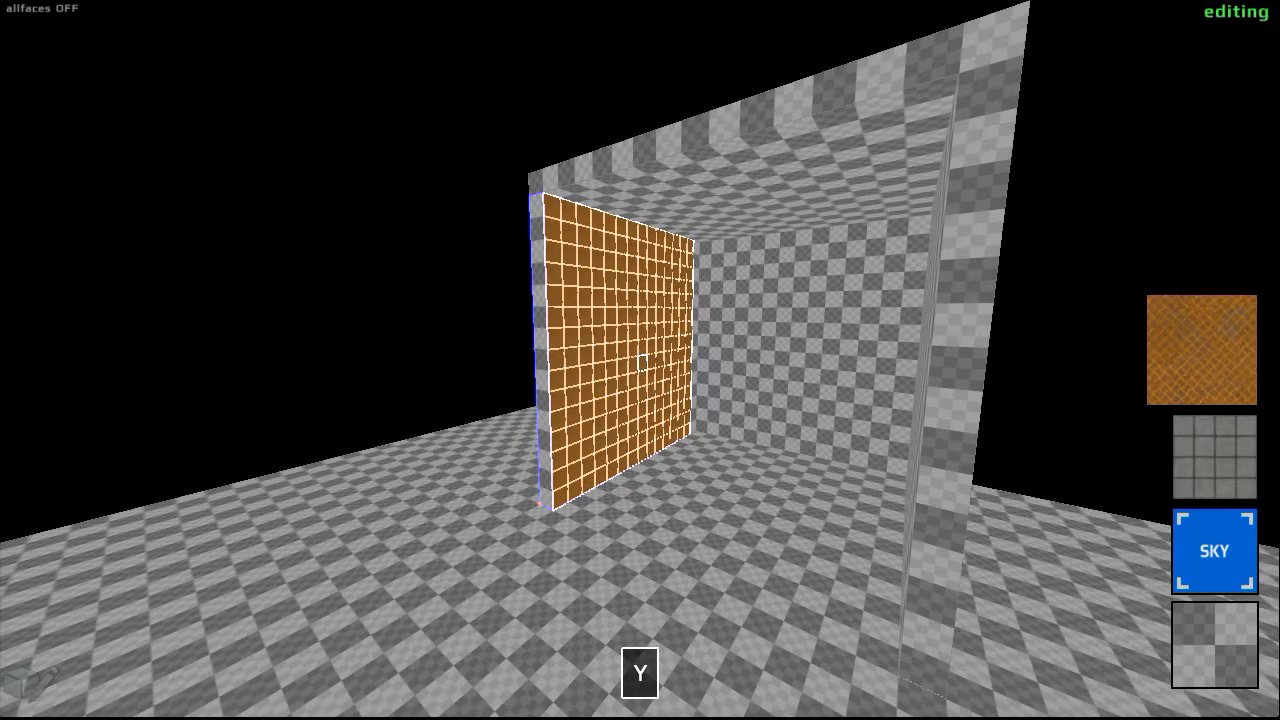
scroll(640, 360, "down", 2)
scroll(640, 360, "up", 1)
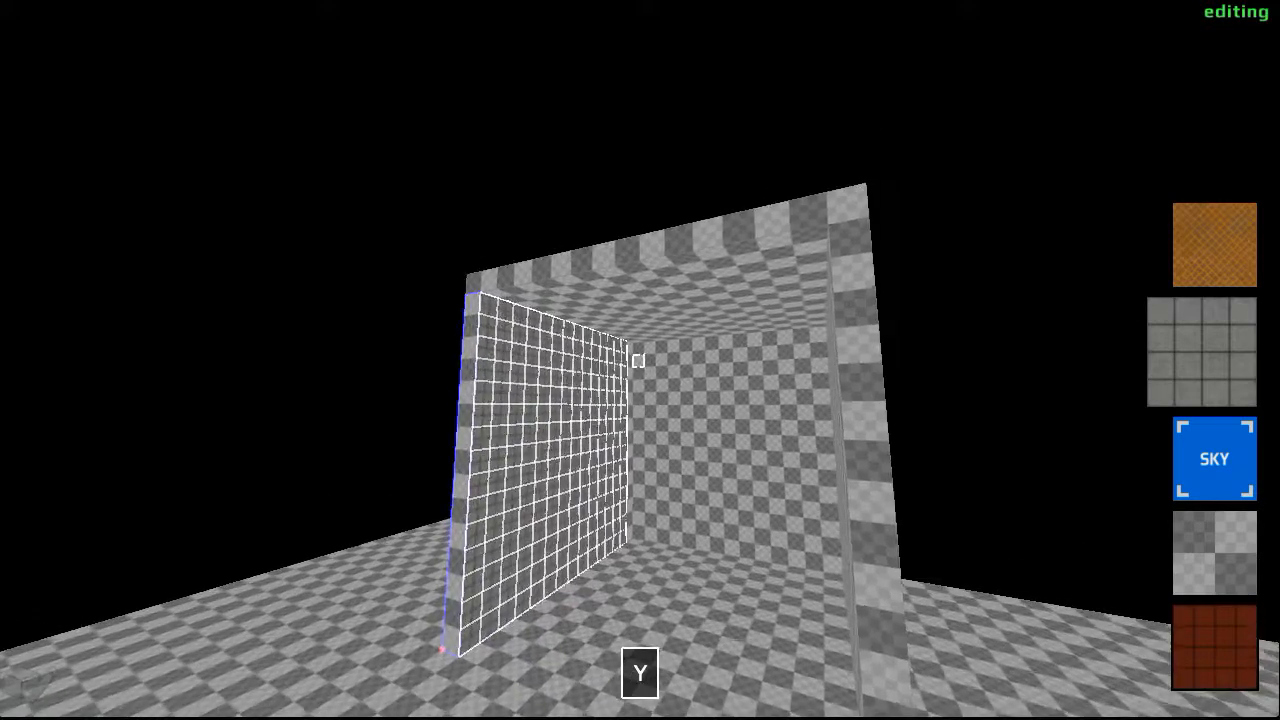
scroll(640, 360, "up", 1)
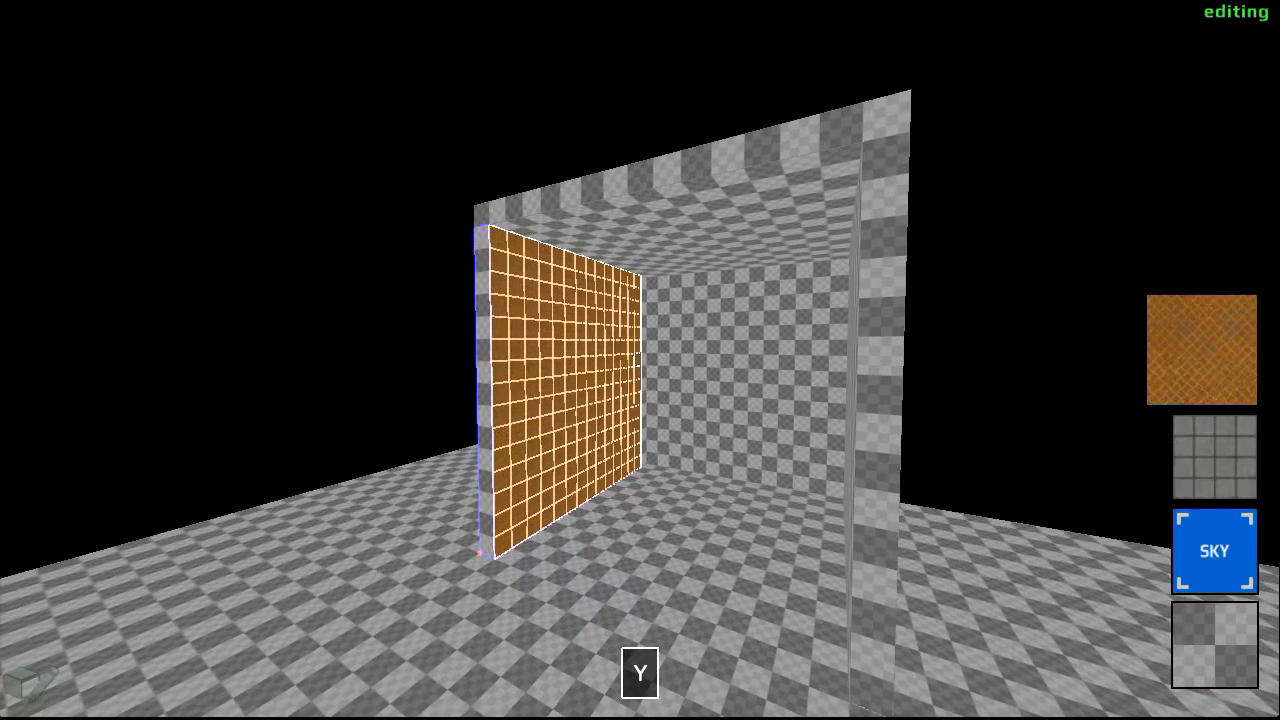
scroll(640, 360, "down", 1)
scroll(640, 360, "up", 2)
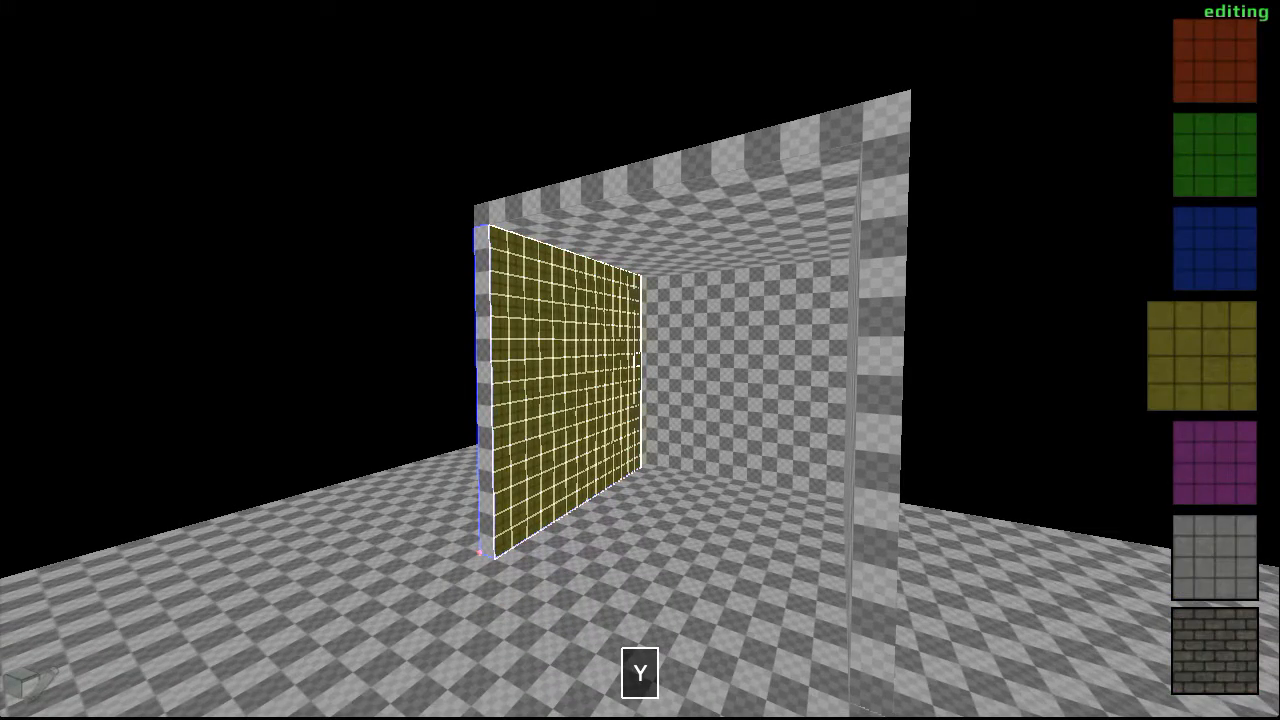
scroll(640, 360, "down", 1)
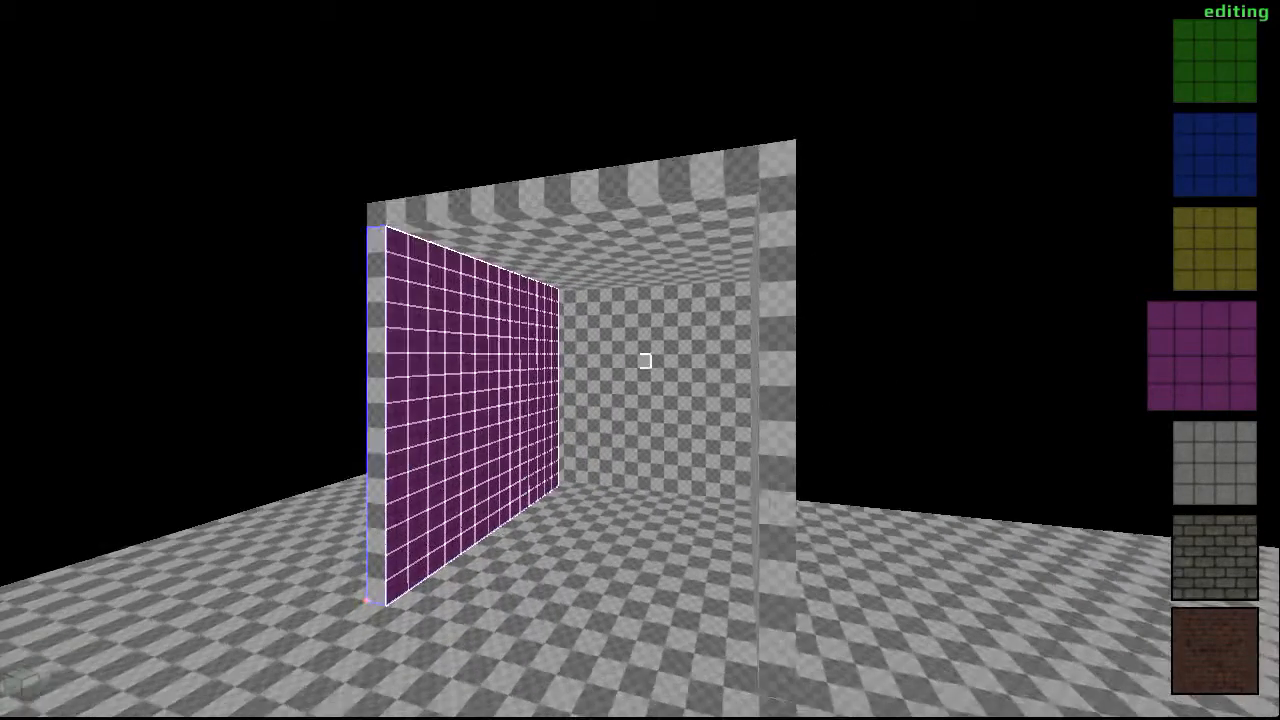
- Select the 16 by 16 cube outer face of the same wall and give it the stained dark concrete texture from the texture browser
key("a")
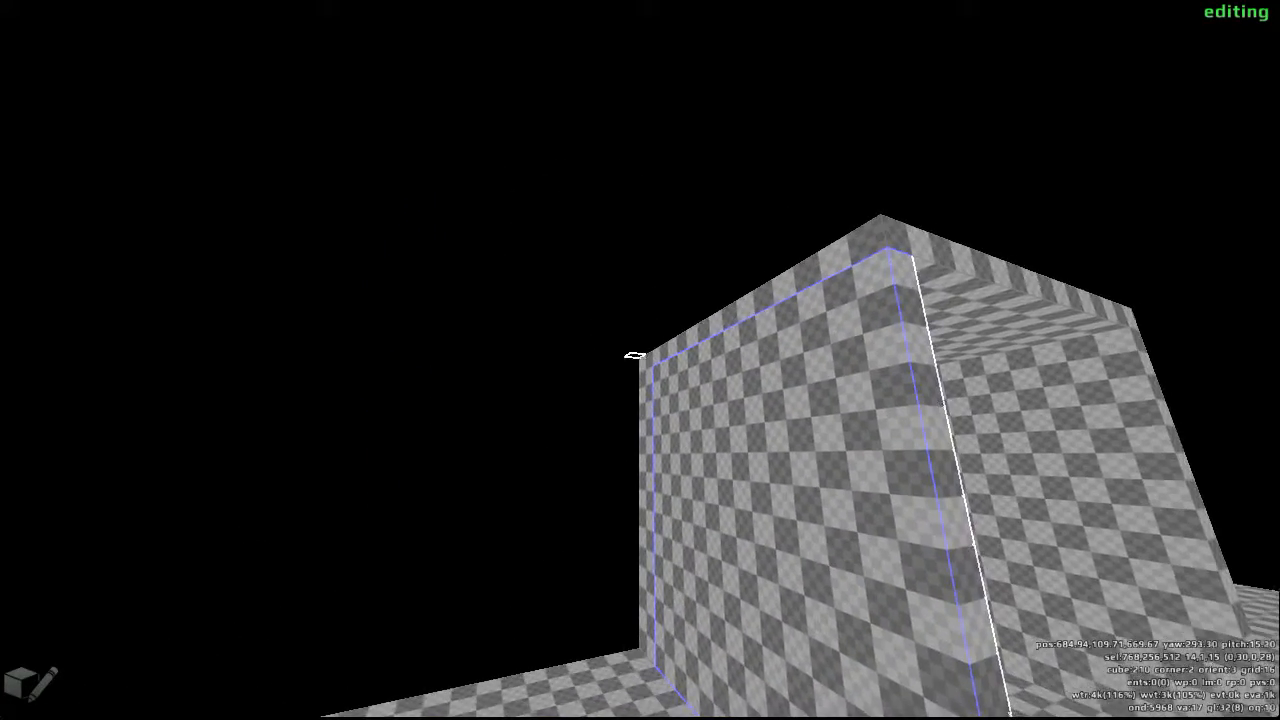
left_click_drag(640, 360, 640, 360)
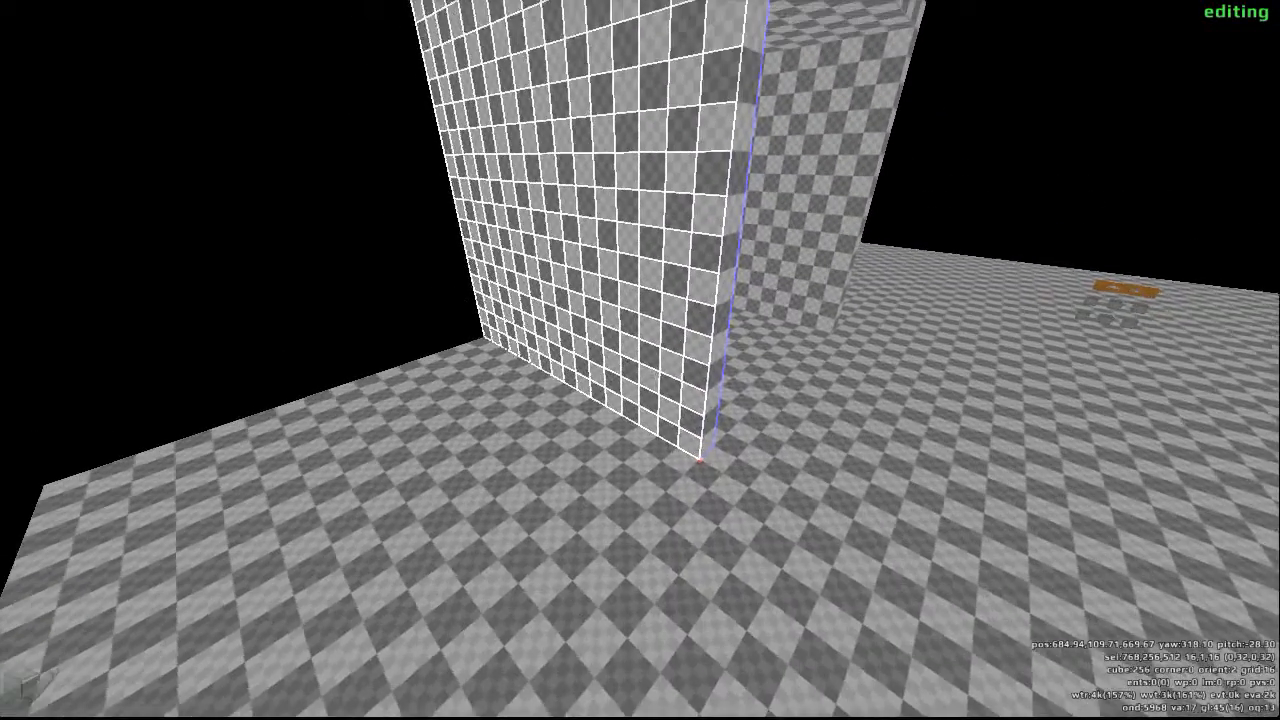
key("F1")
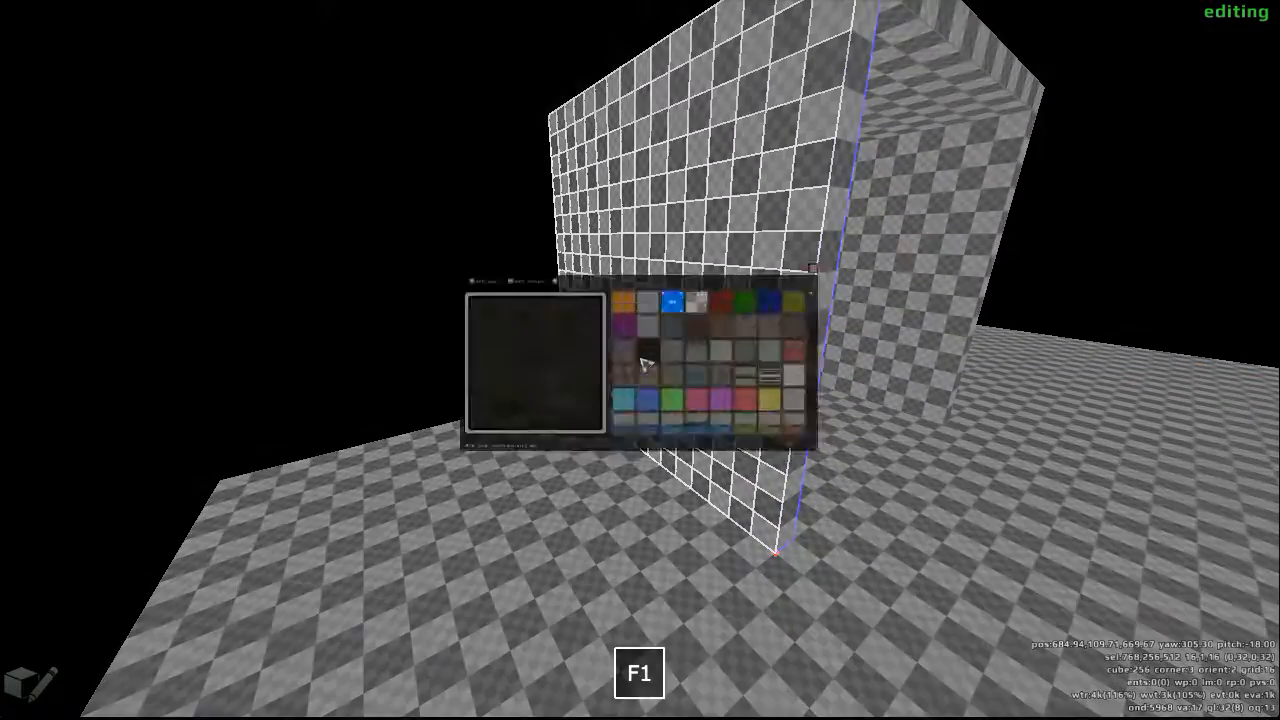
left_click(791, 354)
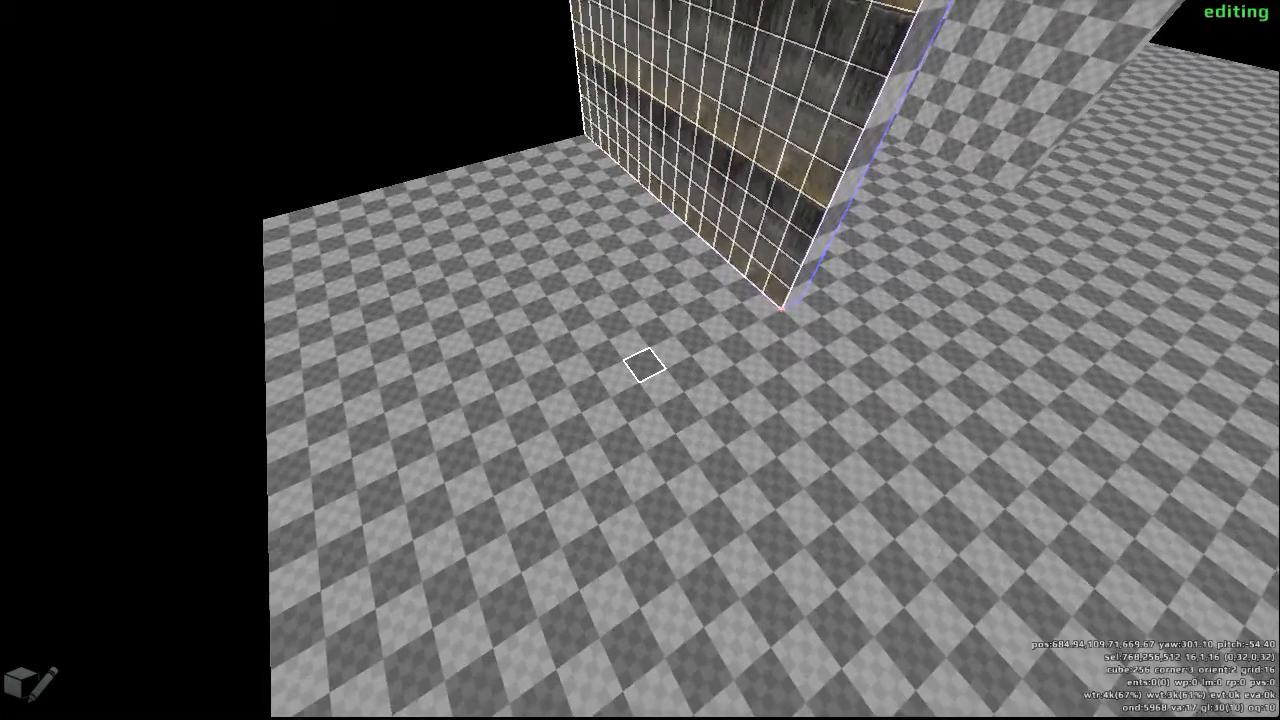
left_click(640, 360)
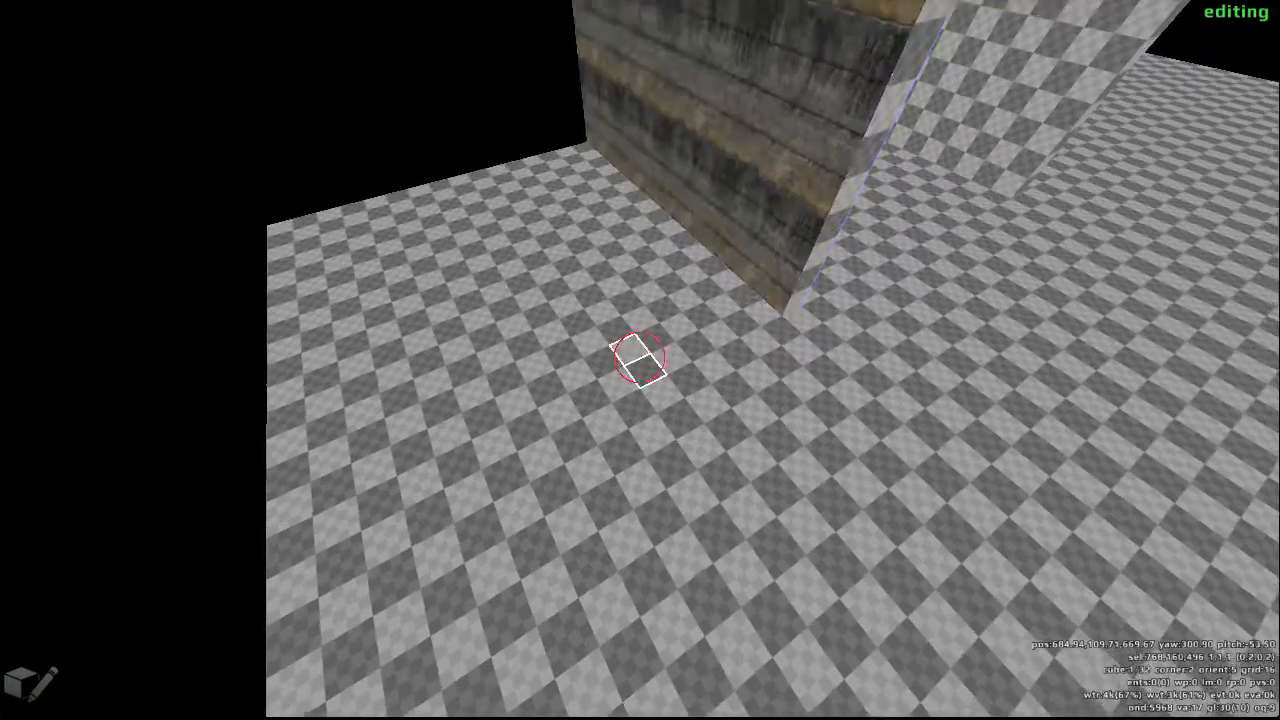
- Texture the narrow front edge of the purple wall with the orange grid pattern
key("d")
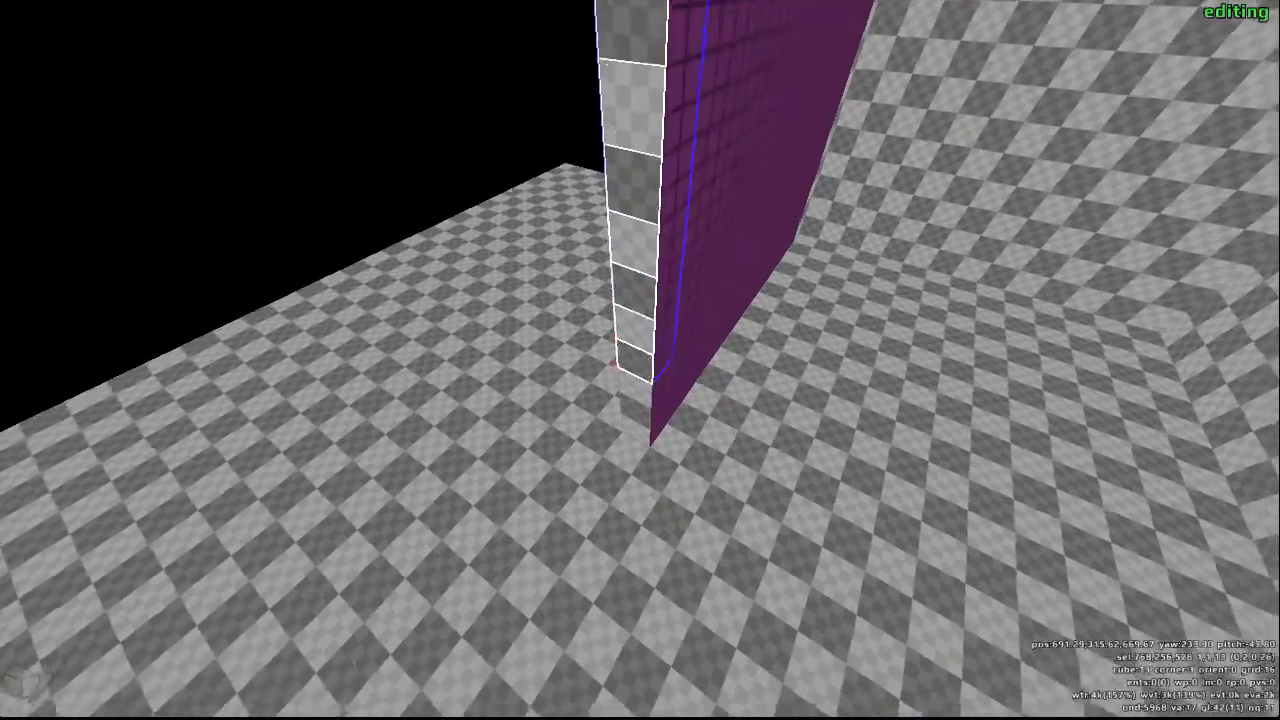
key("y")
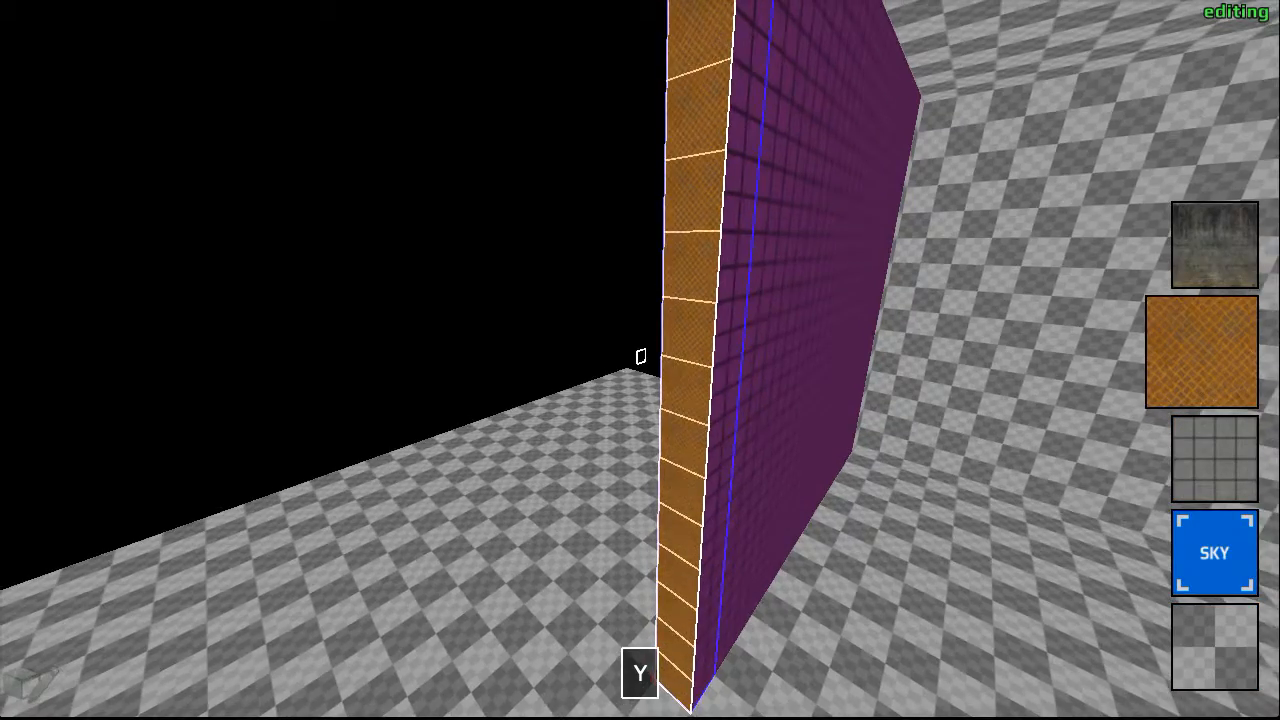
key("a")
key("d")
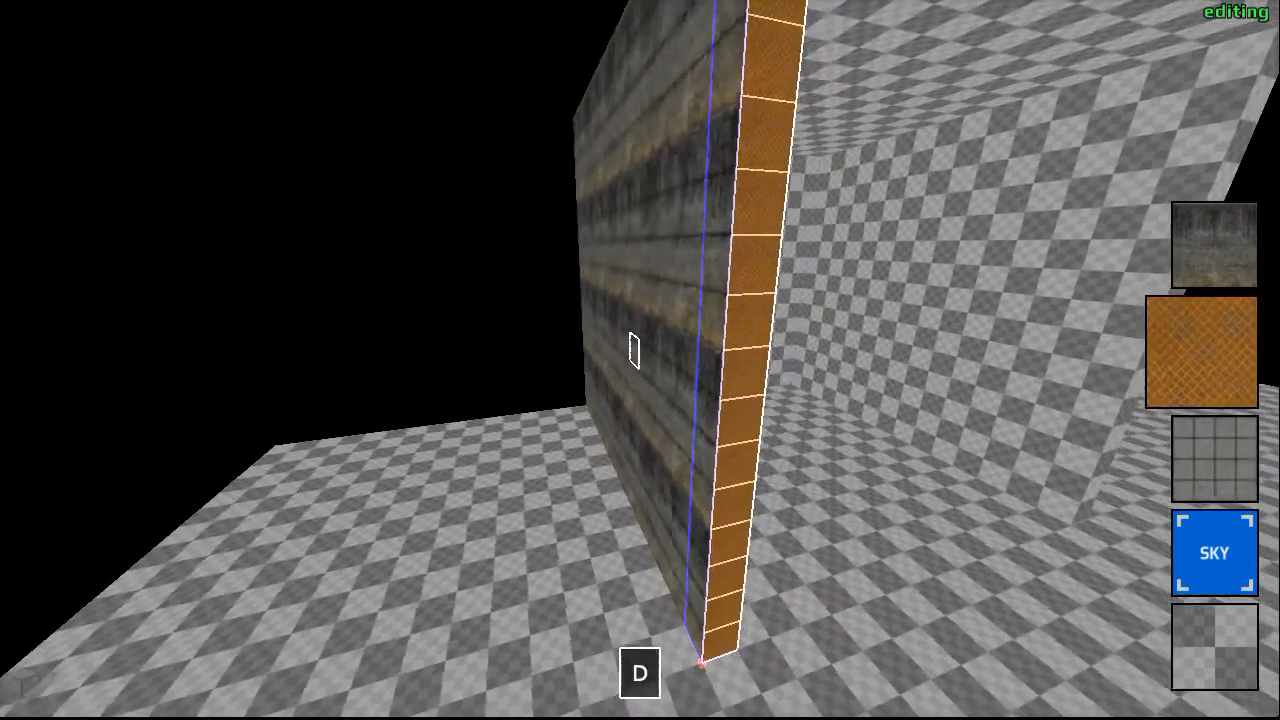
- Turn allfaces on and cover the opposite wall's 14 by 15 cube selection with blue tiles on every side
key("0")
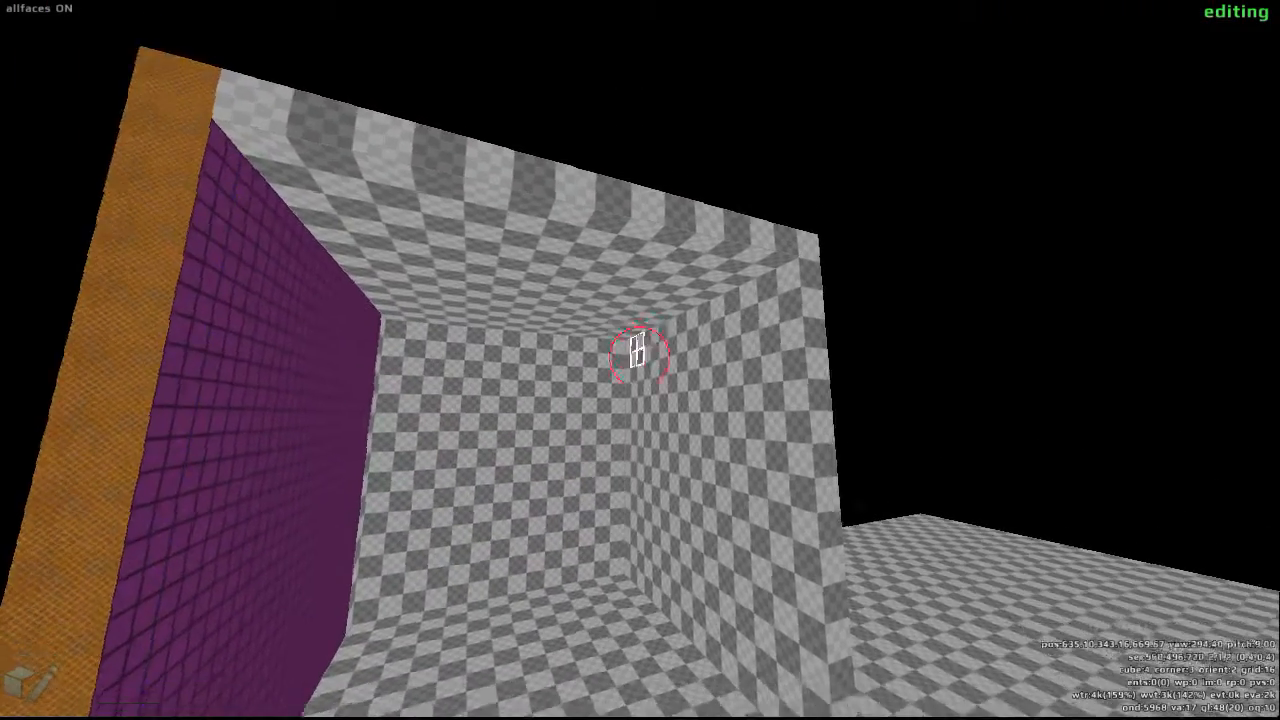
left_click_drag(640, 360, 640, 360)
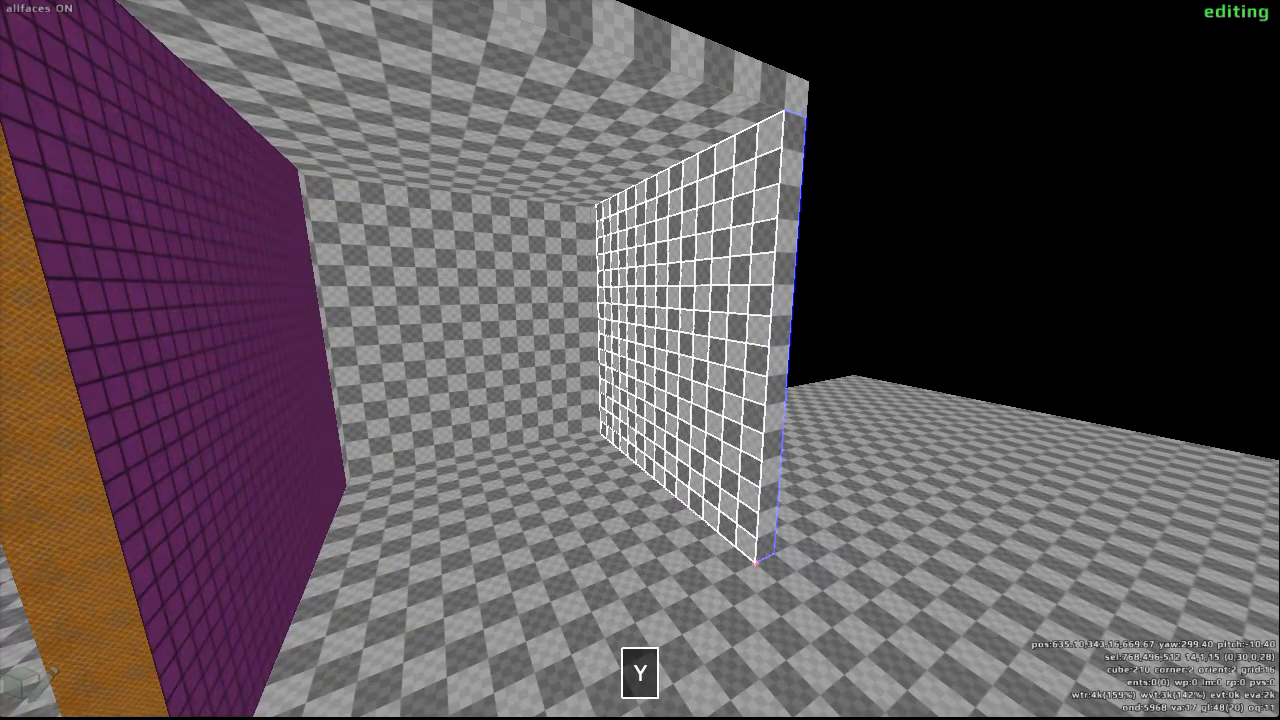
scroll(640, 360, "down", 1)
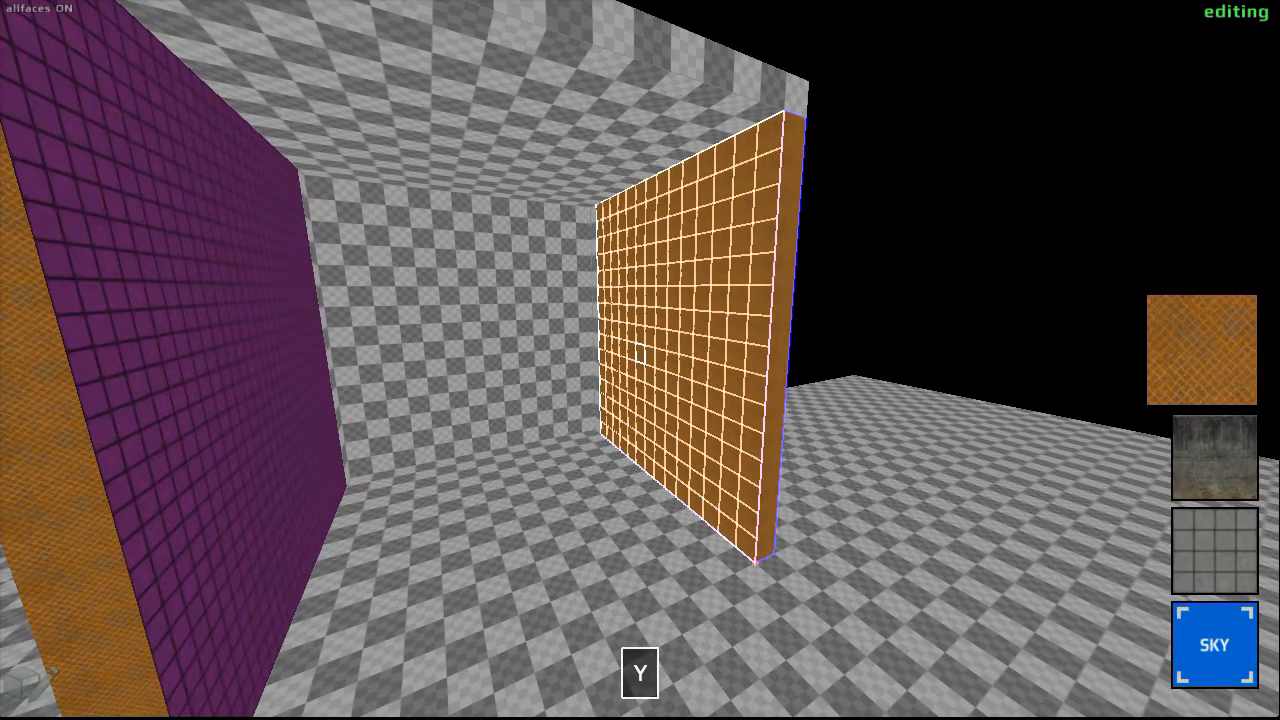
scroll(640, 355, "down", 7)
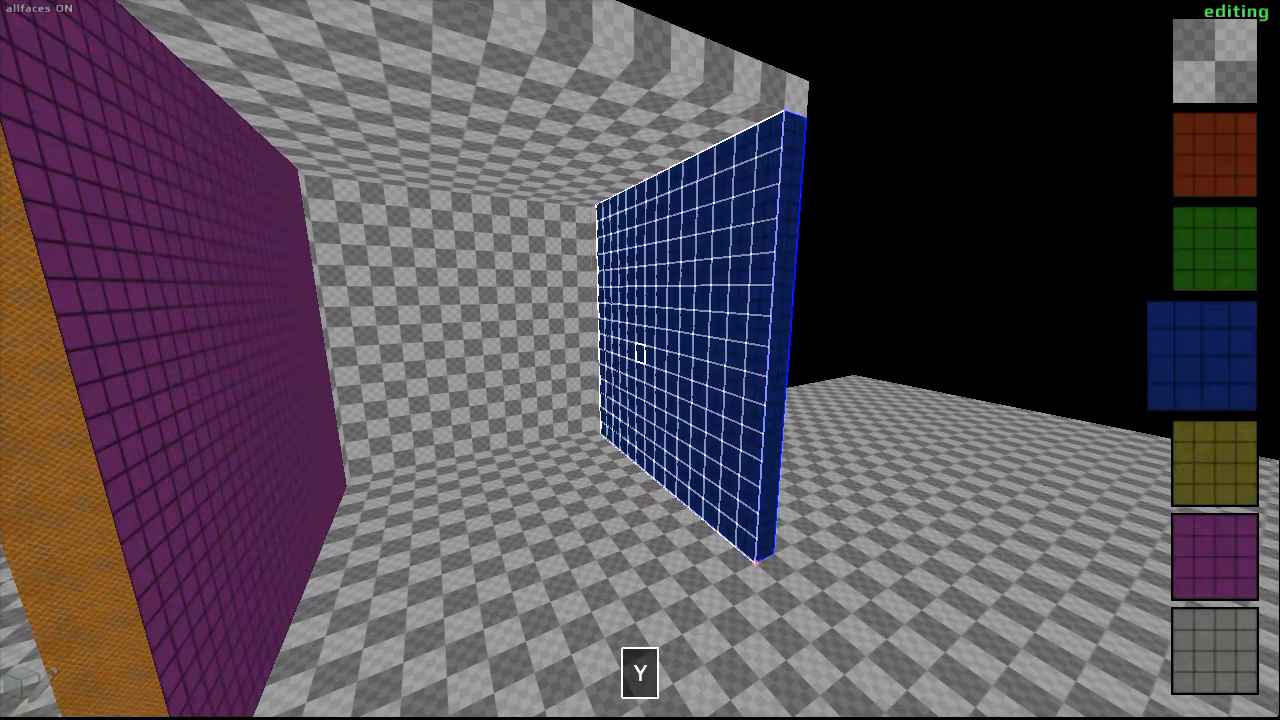
key("w")
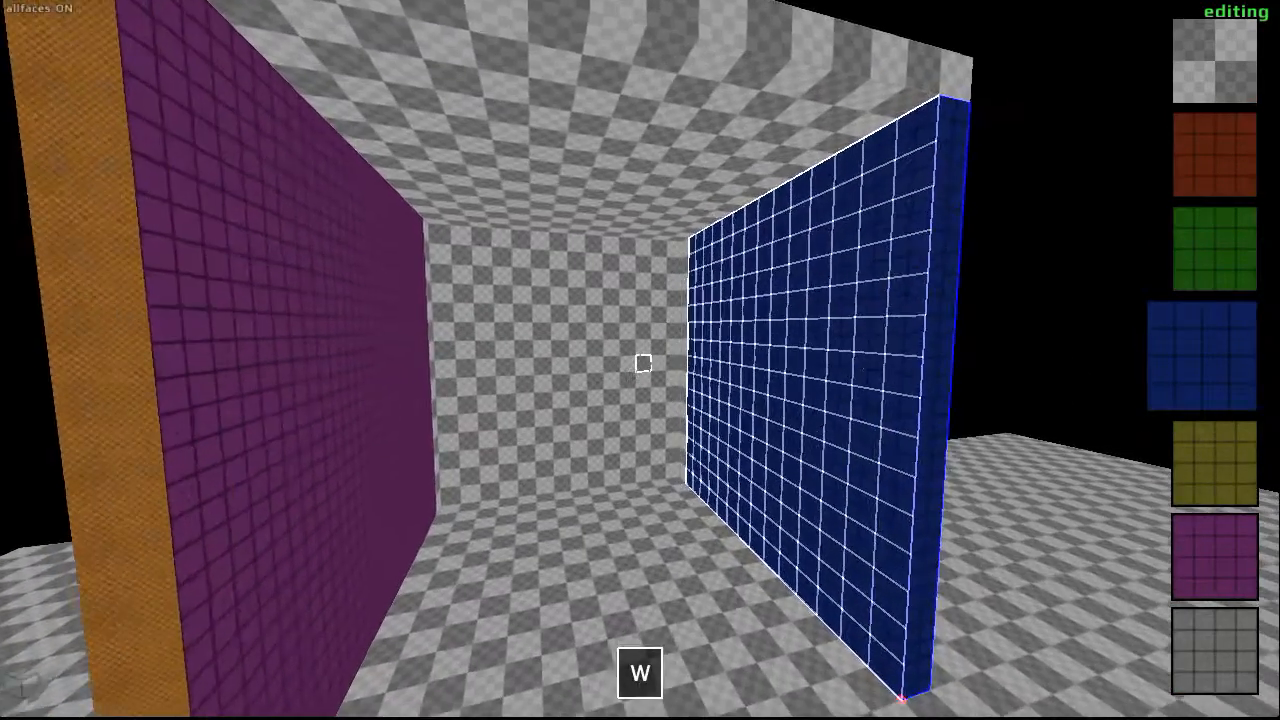
key("d")
key("d")
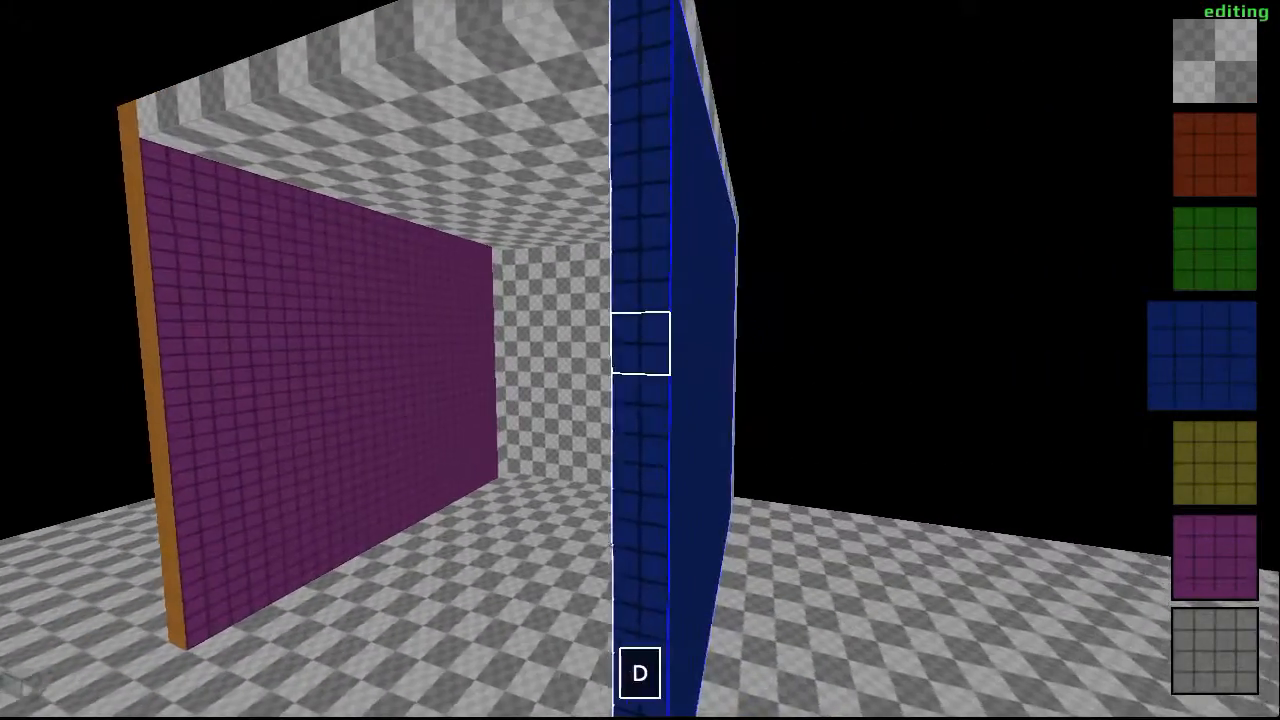
key("d")
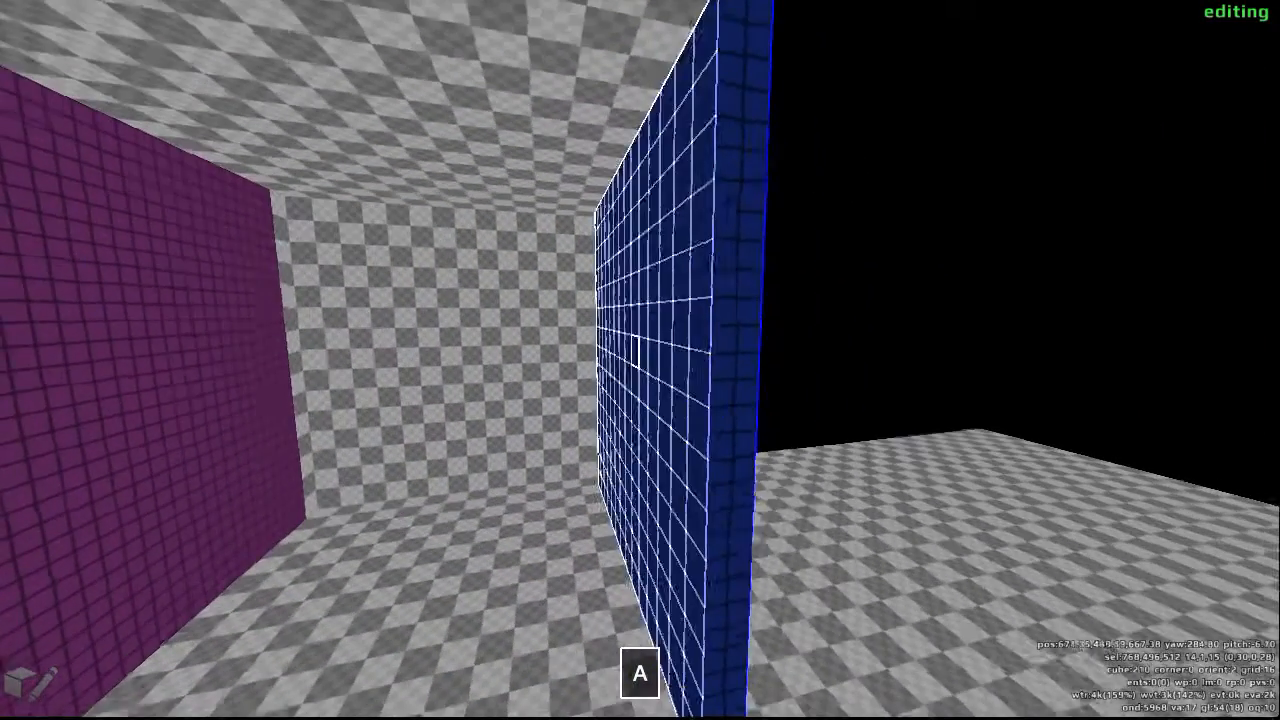
- Turn allfaces off and texture only the inner face of the blue wall with yellow tiles
key("a")
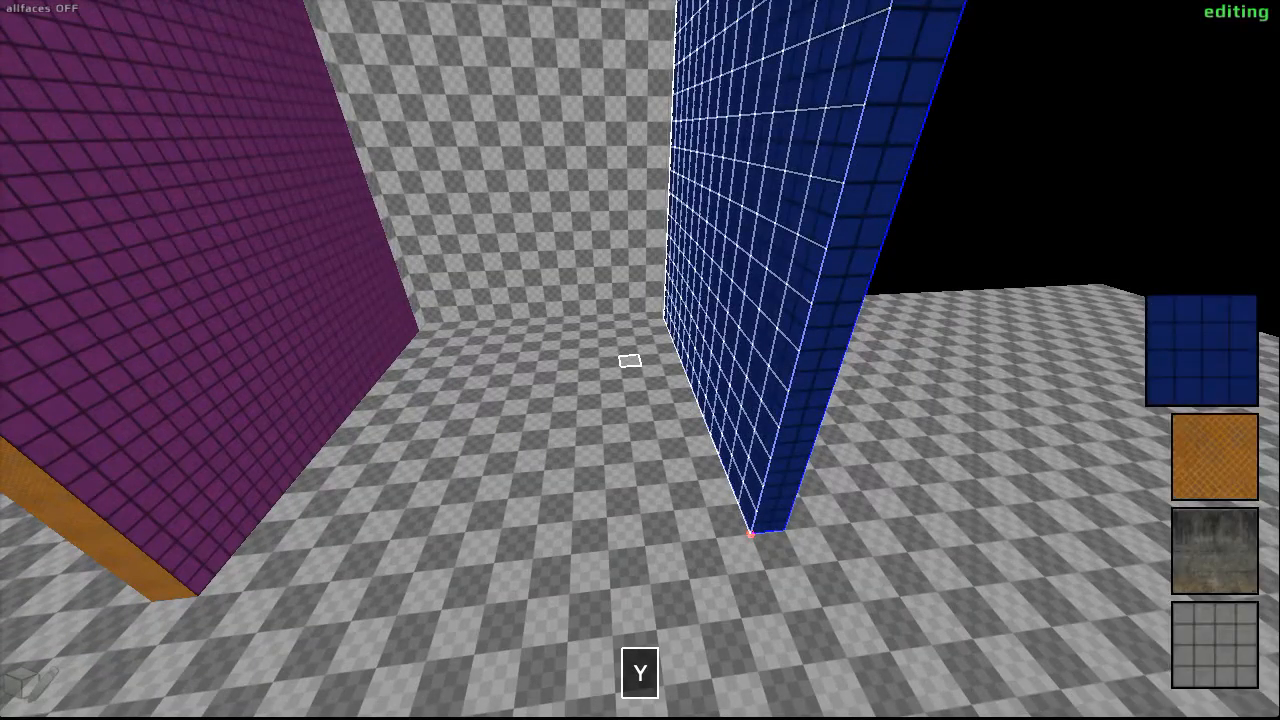
scroll(640, 360, "down", 3)
scroll(640, 360, "down", 5)
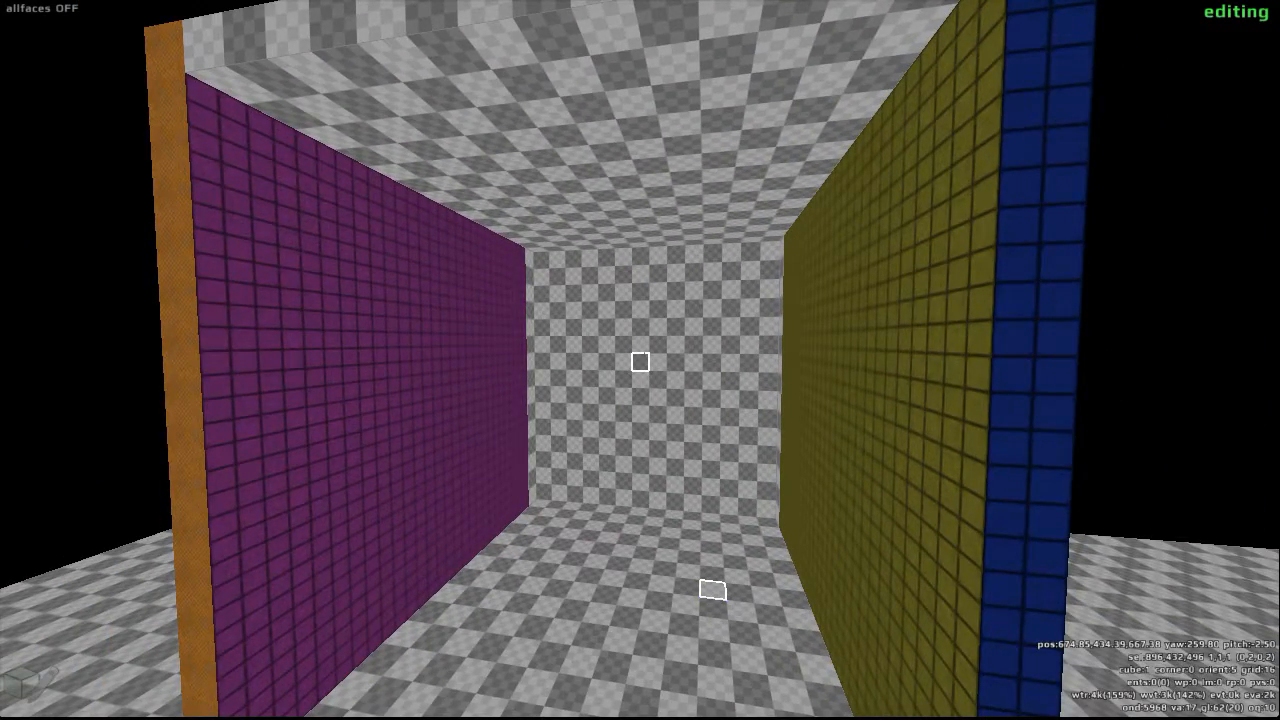
- Leave edit mode to inspect the room and small cubes on foot, and return to edit mode to view the map from above
key("F2")
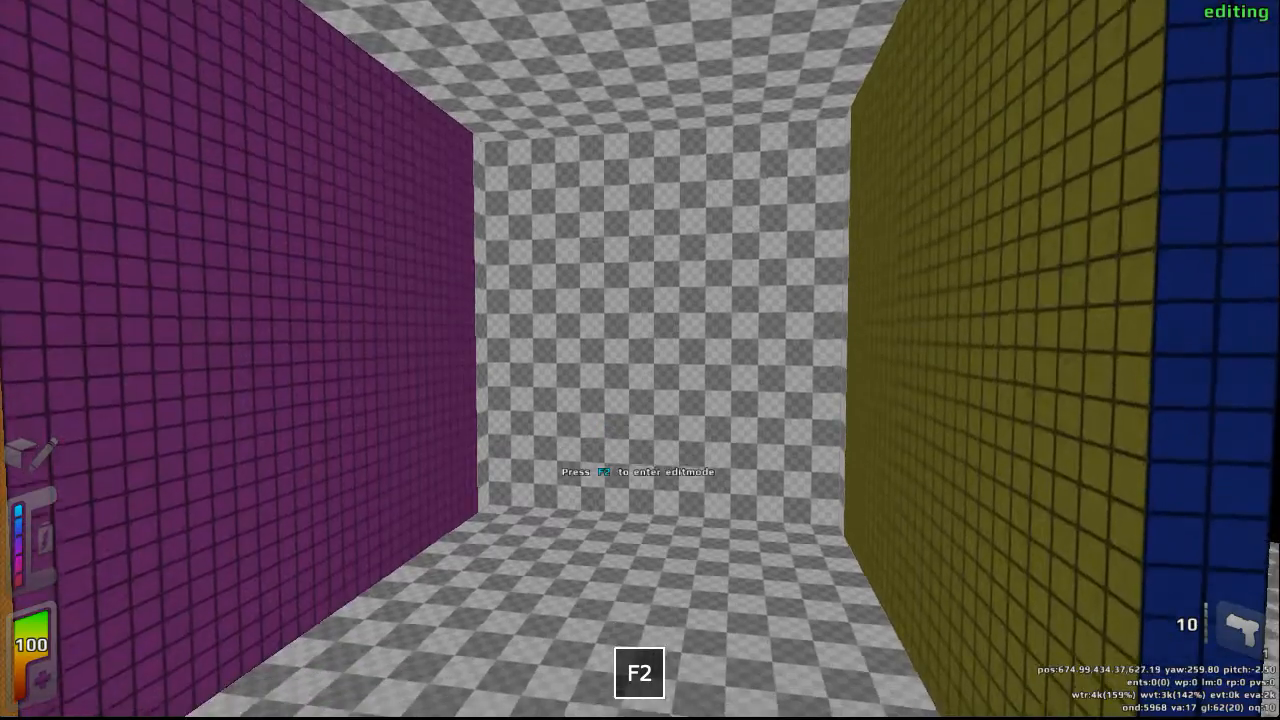
key("w")
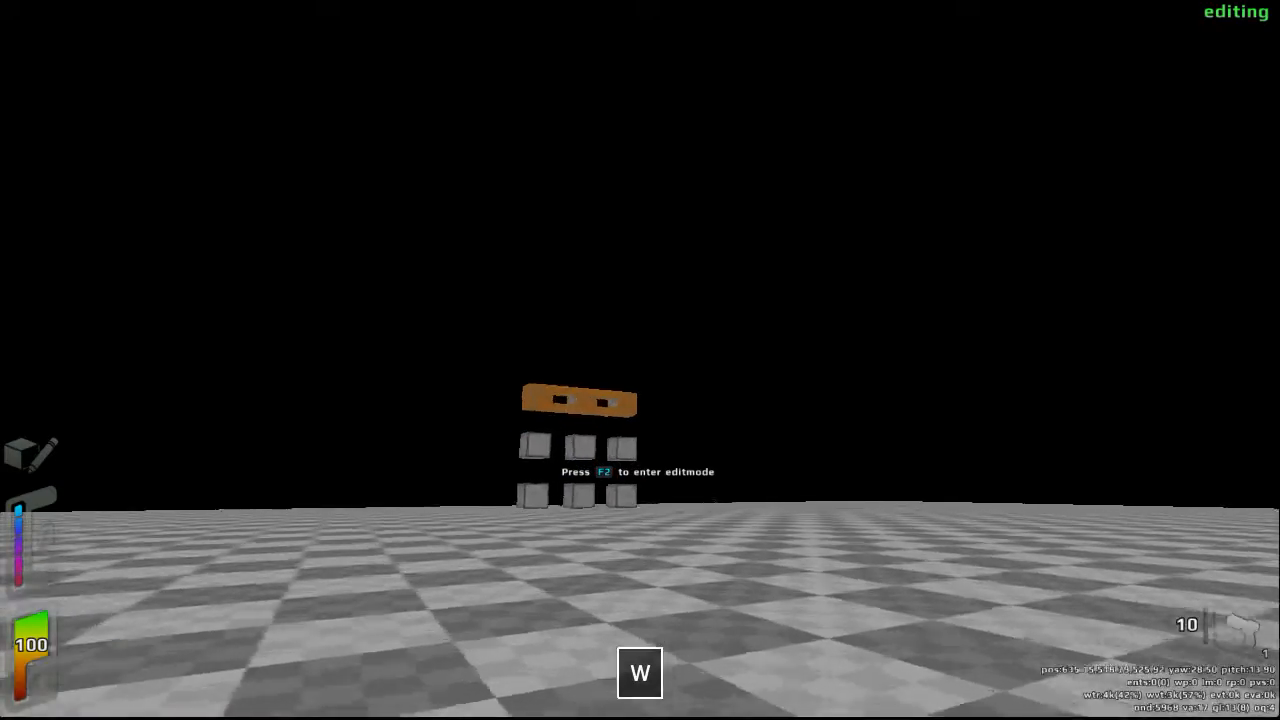
key("d")
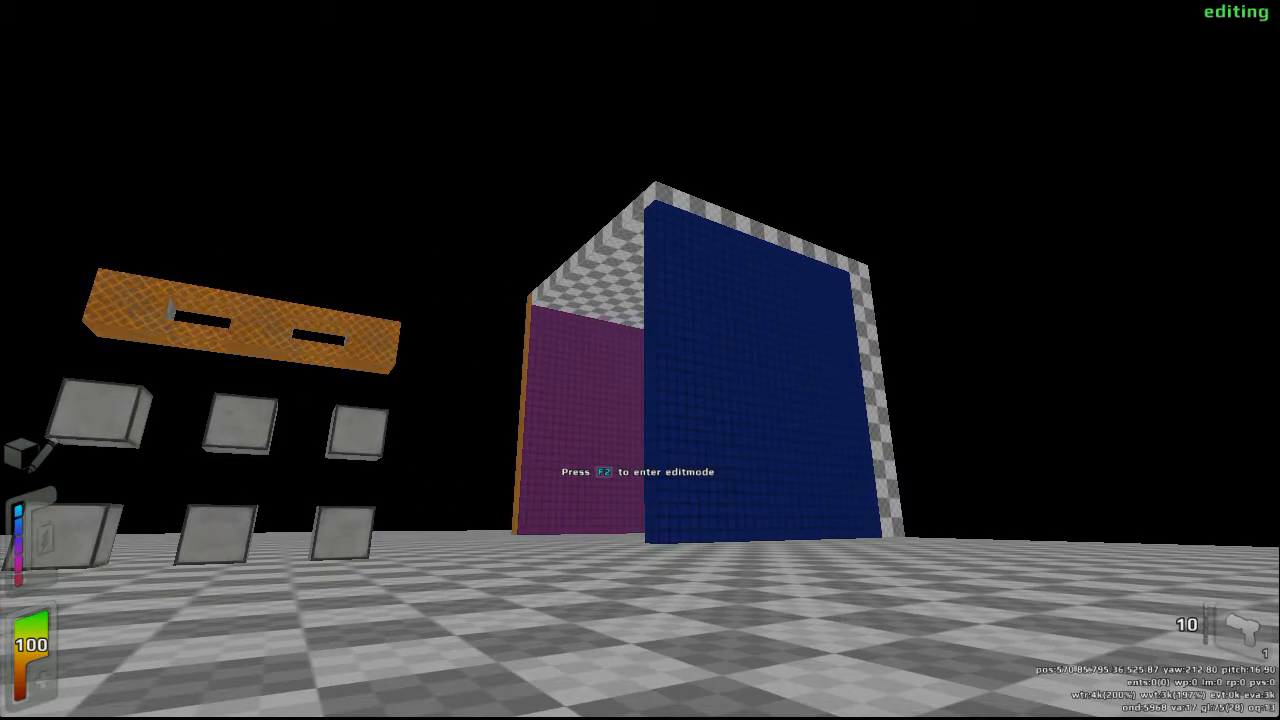
key("F2")
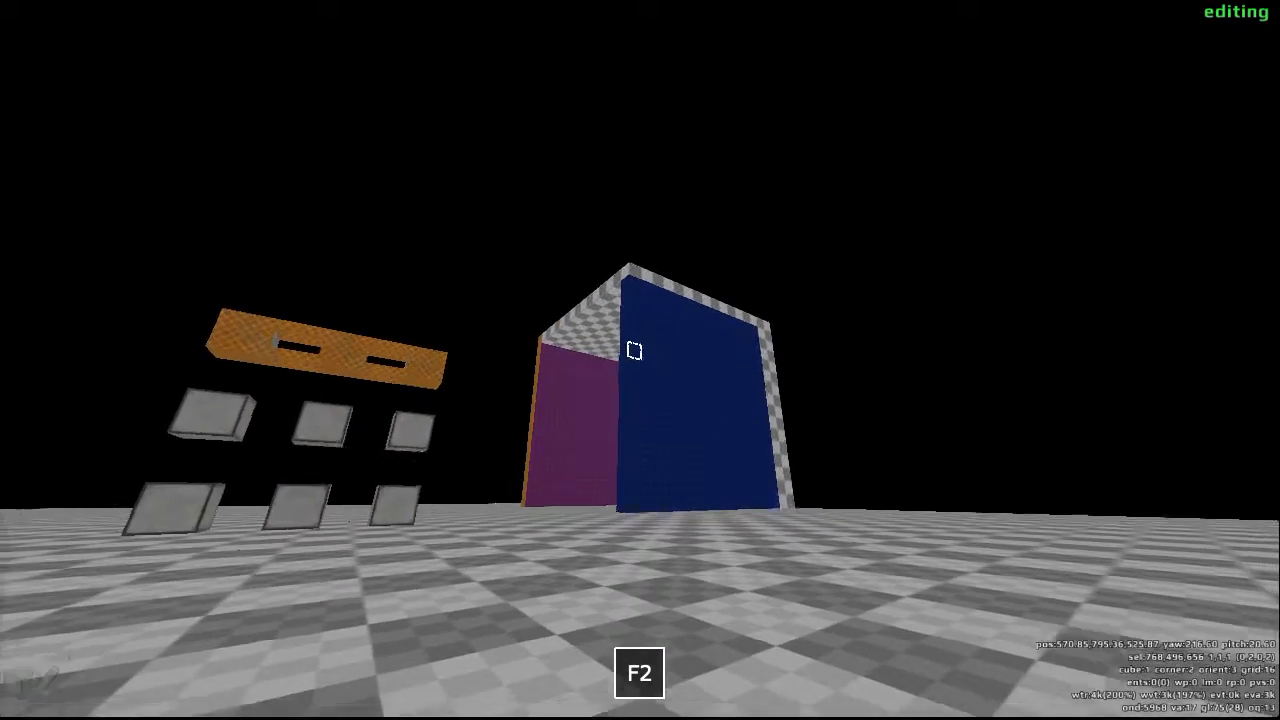
key("w")
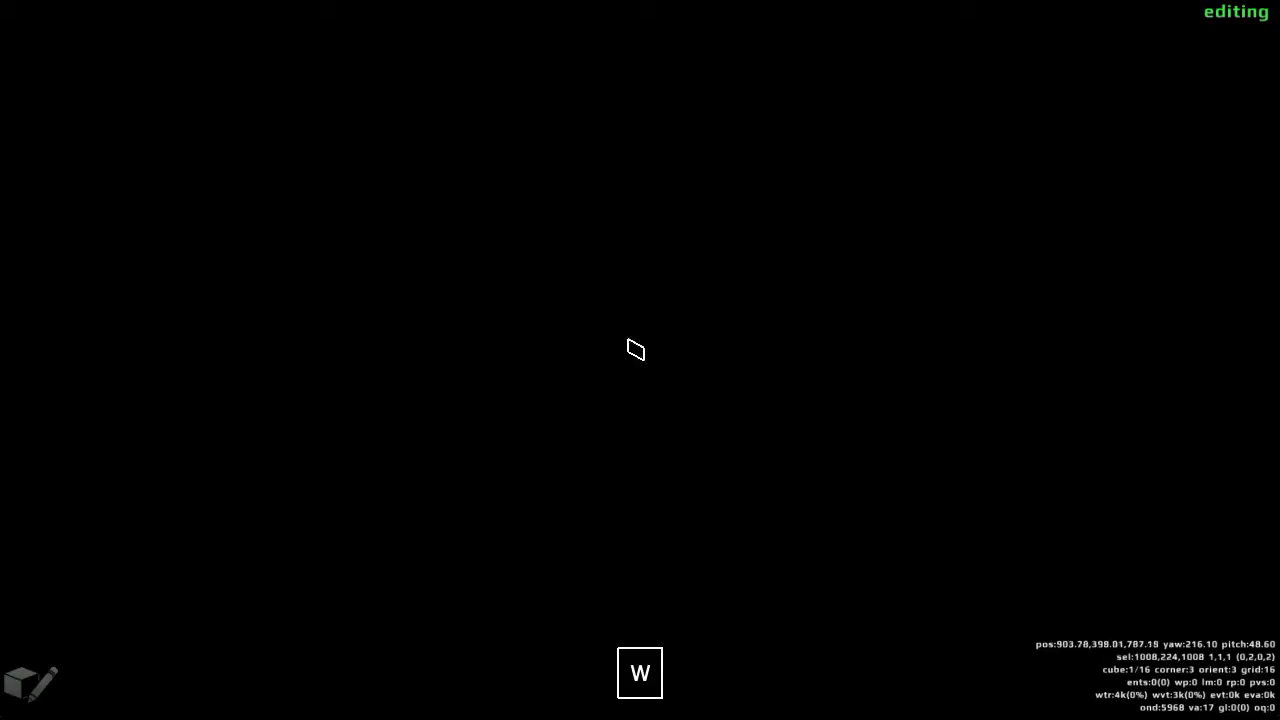
key("s")
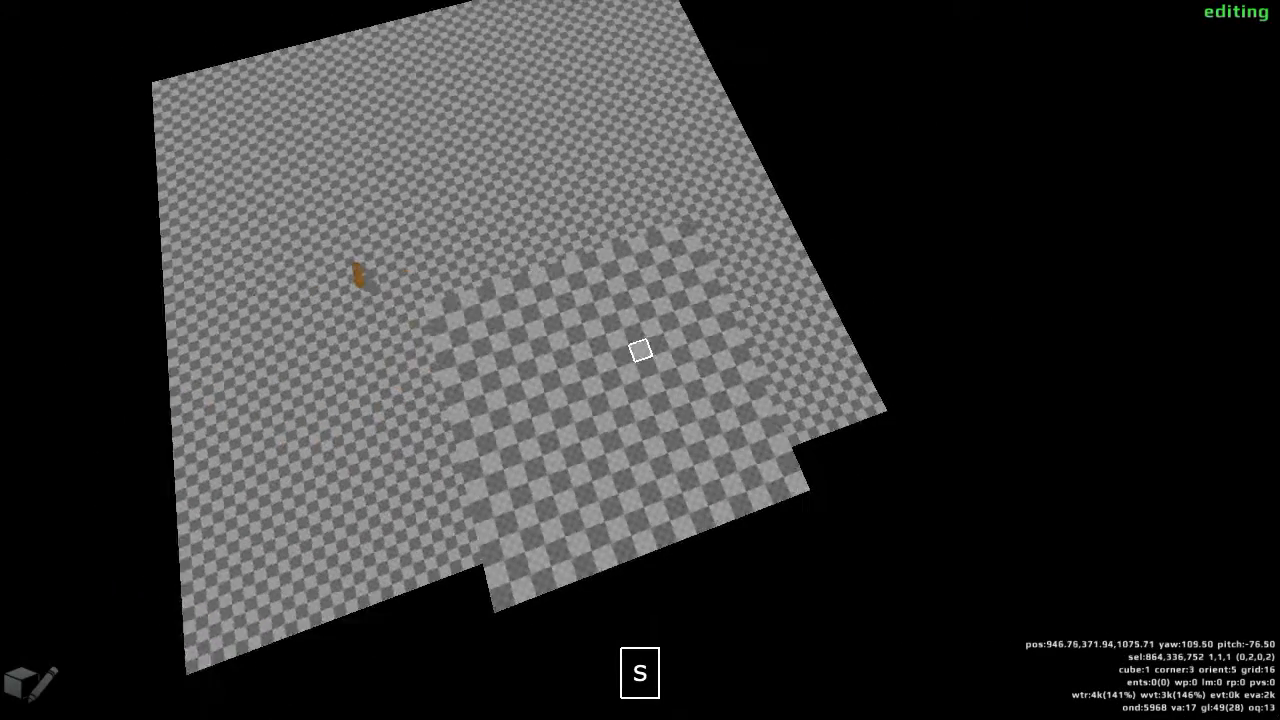
key("w")
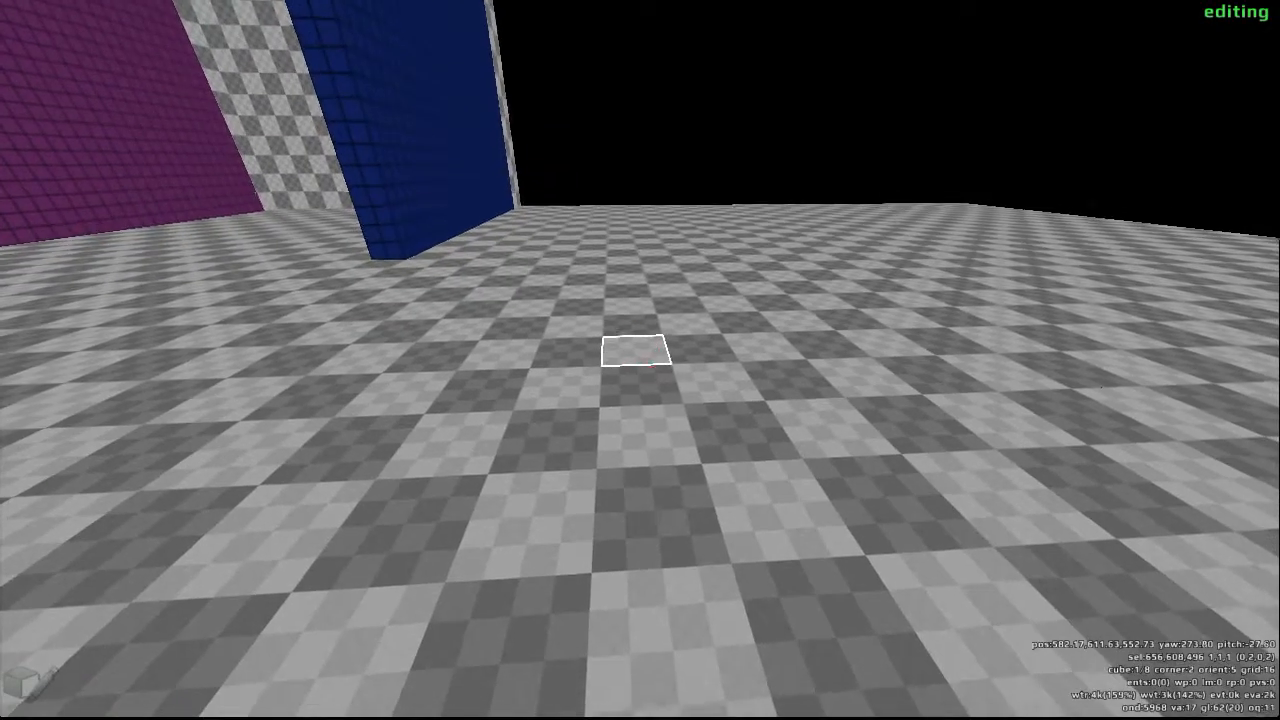
- Raise a 2 by 2 cube floor area at grid size 16 into a column five cubes high, and target its side at grid size 32
left_click_drag(640, 360, 698, 388)
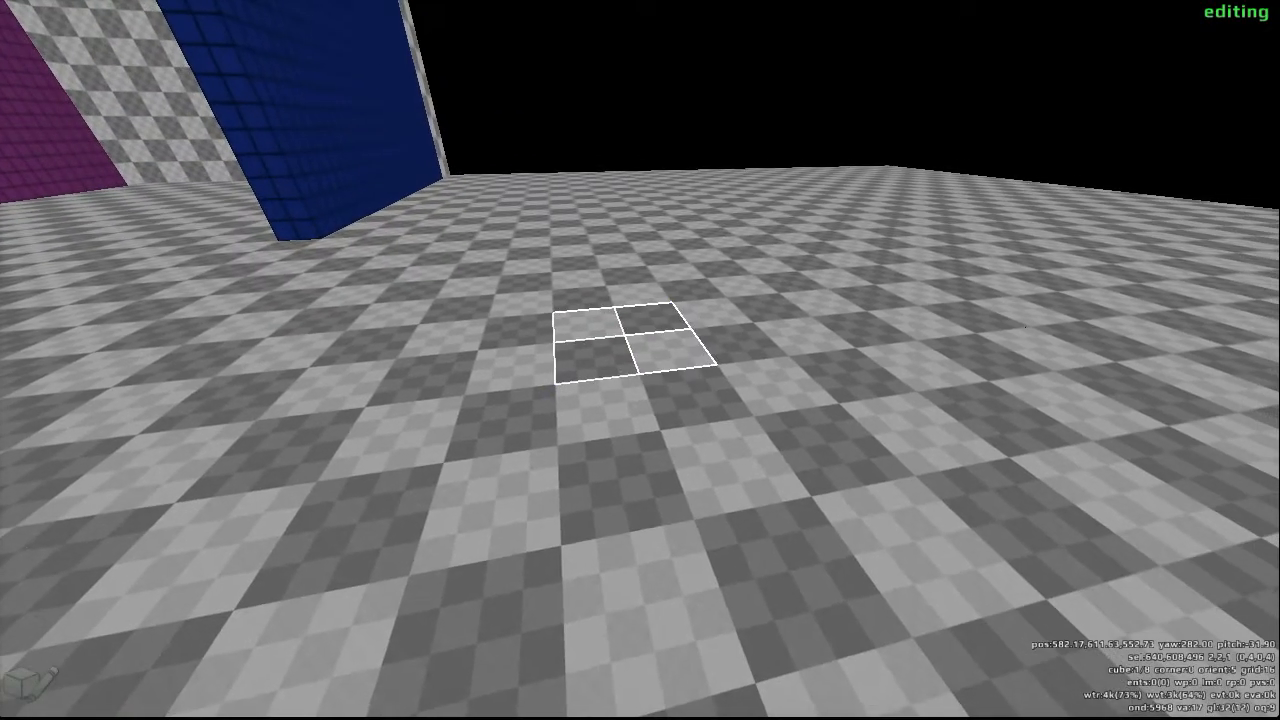
scroll(640, 360, "up", 4)
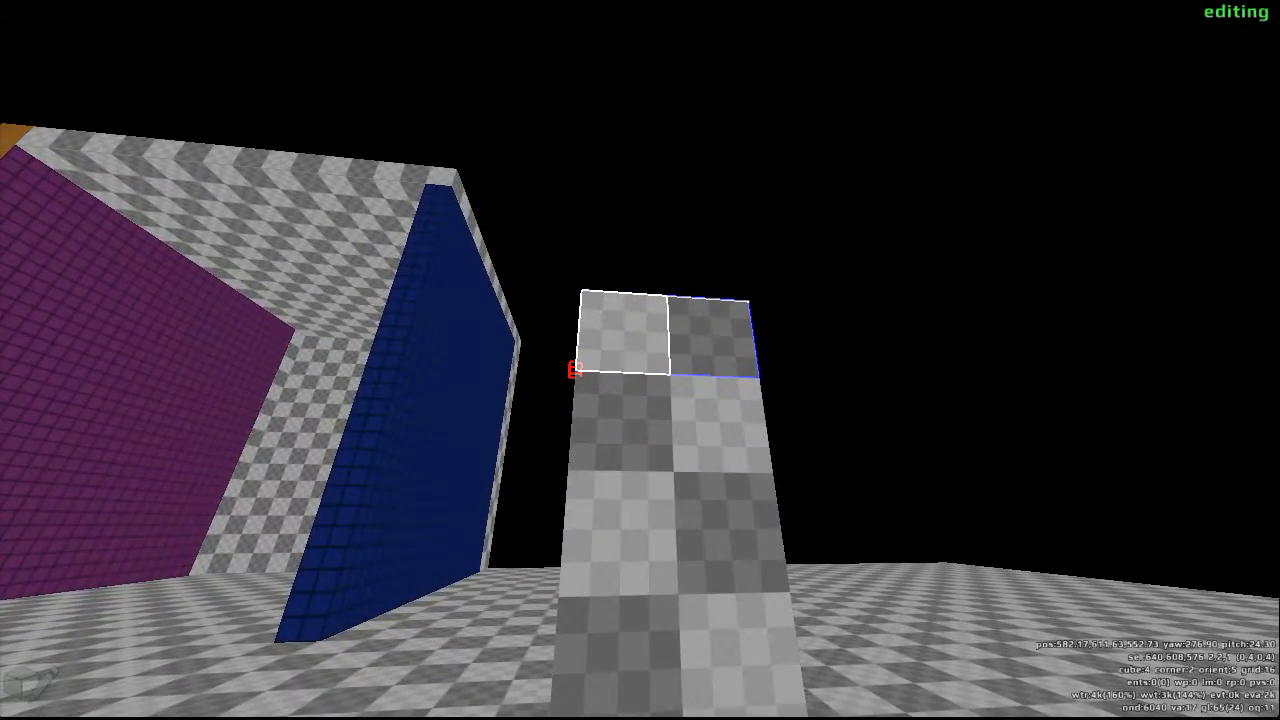
left_click_drag(640, 360, 725, 715)
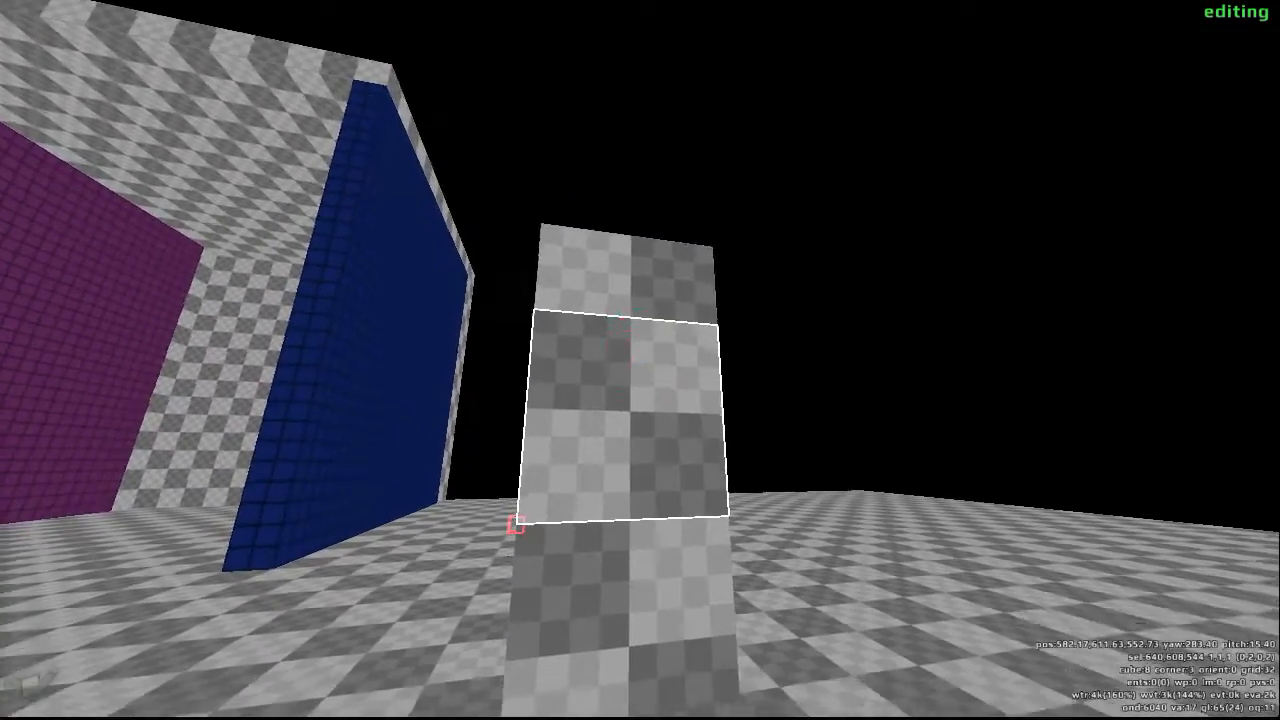
- Cover the column's targeted side with yellow tiles, and reduce the grid size to 8
left_click_drag(640, 360, 640, 270)
key("y")
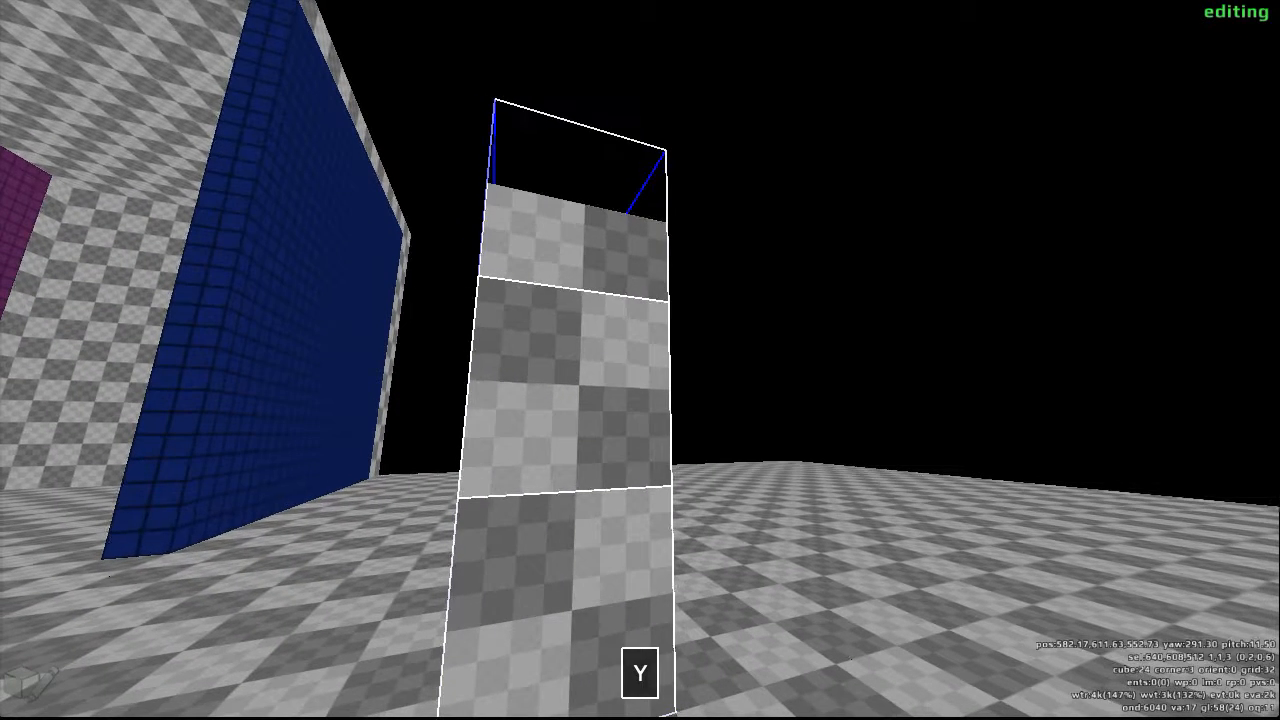
scroll(640, 360, "down", 1)
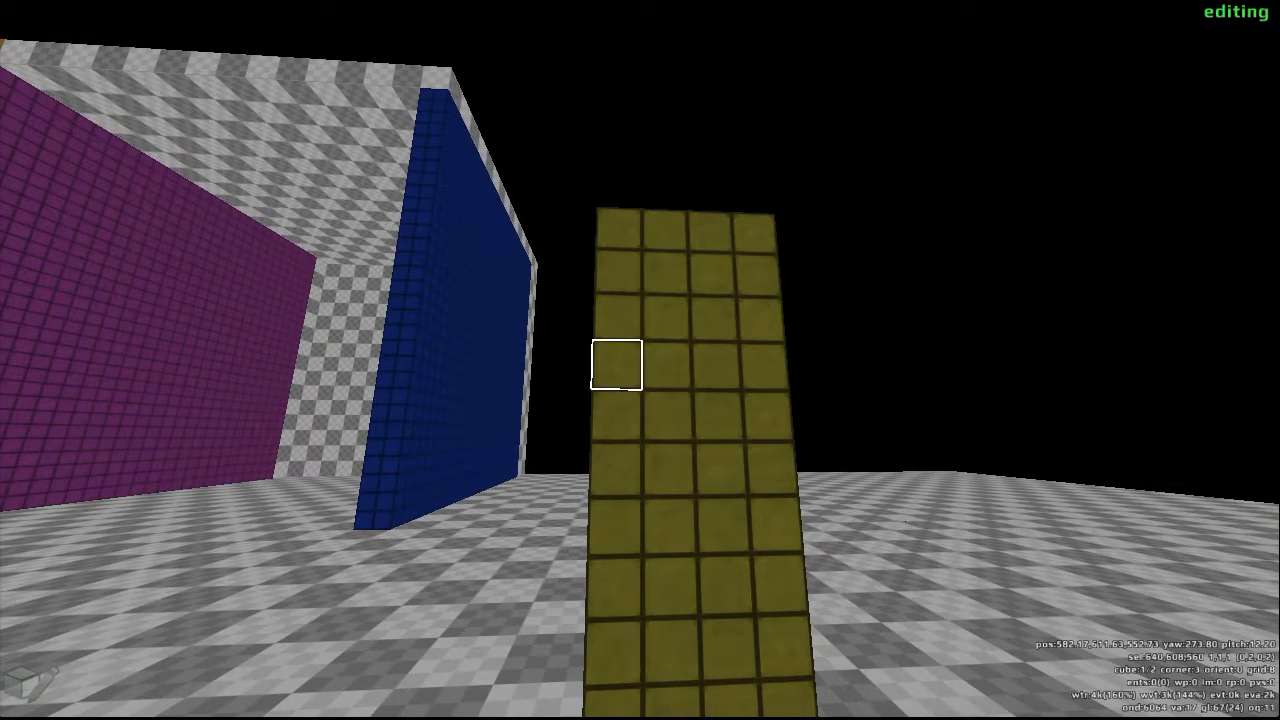
- Push in the corners of one grid size 8 cube on the yellow side's edge to cut a notch into the column
key("w")
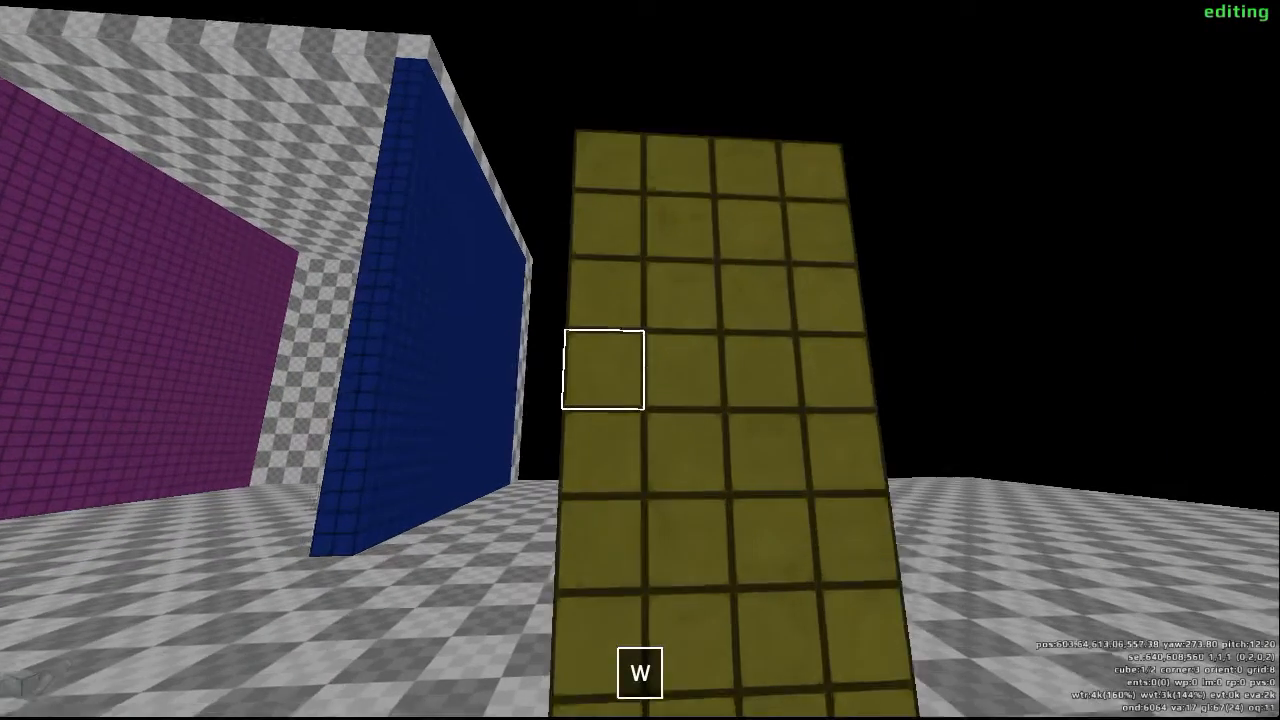
key("a")
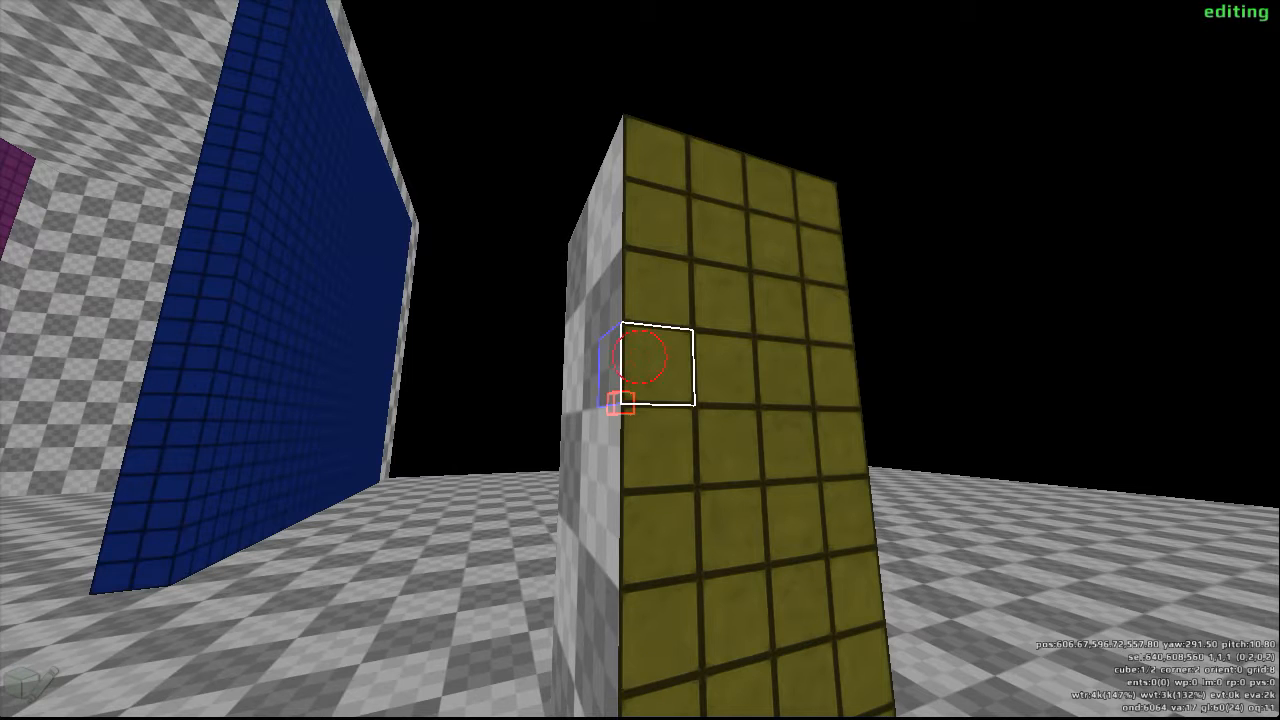
key("q")
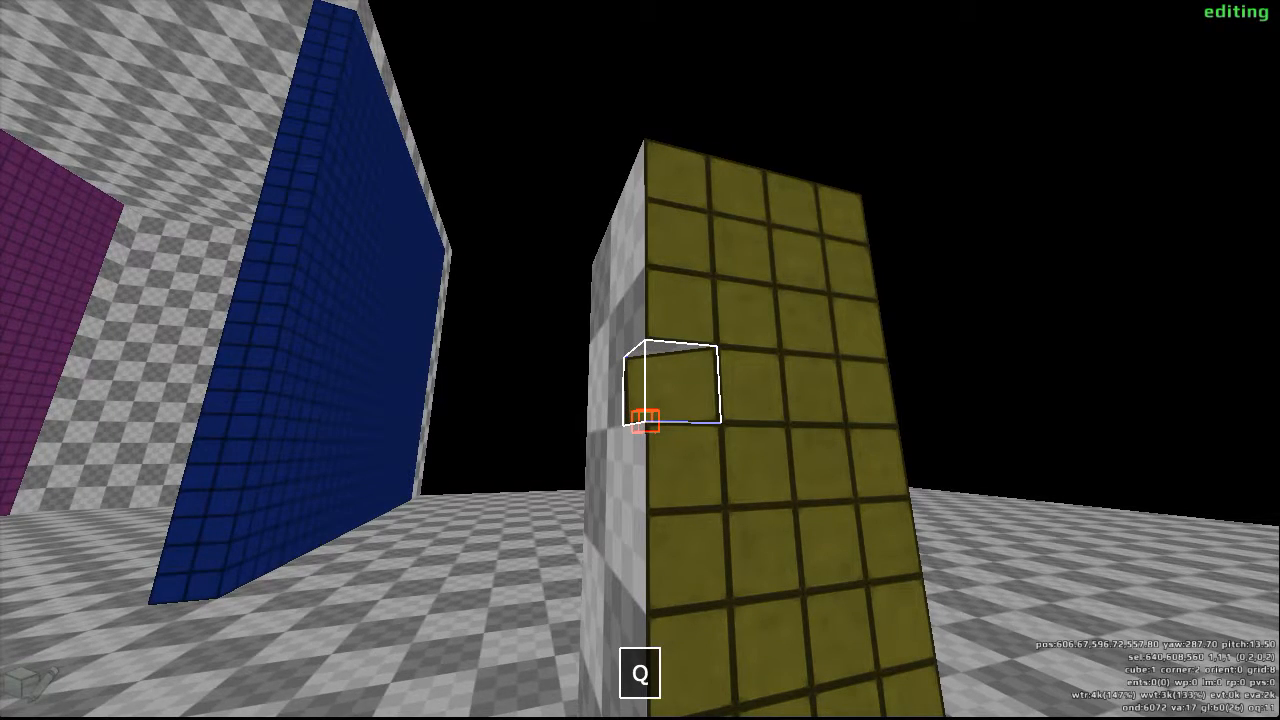
key("a")
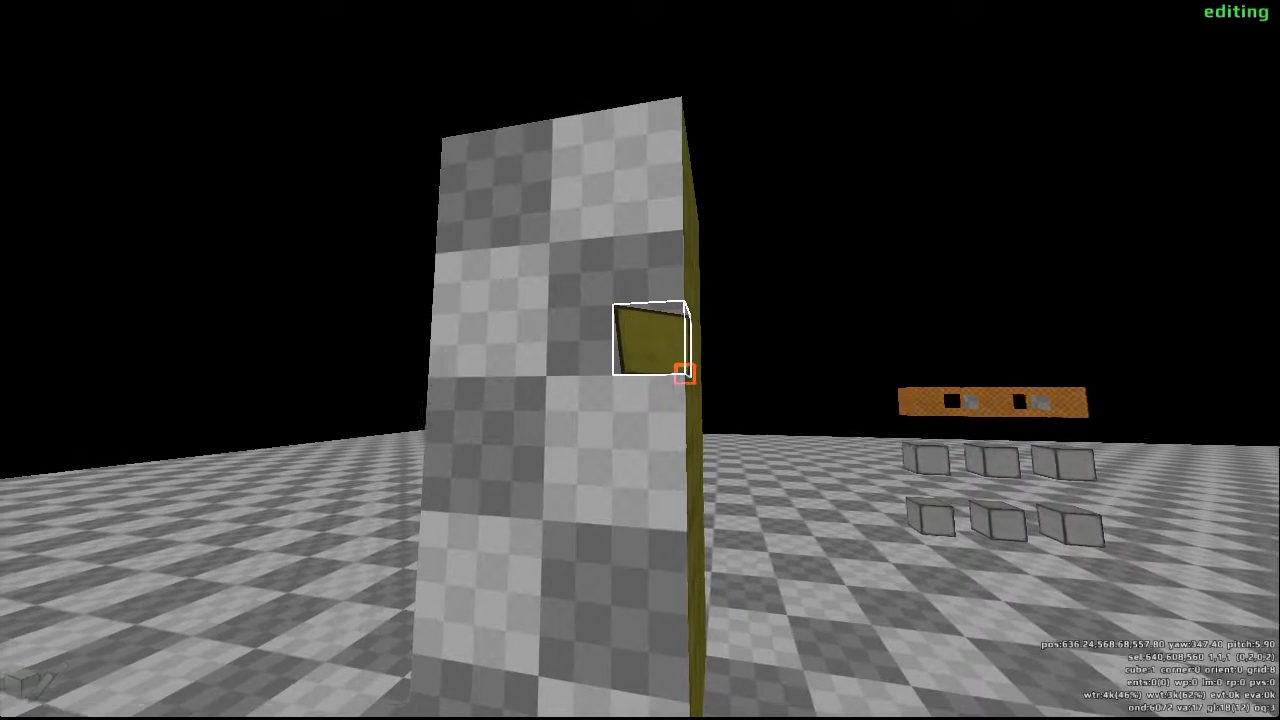
key("q")
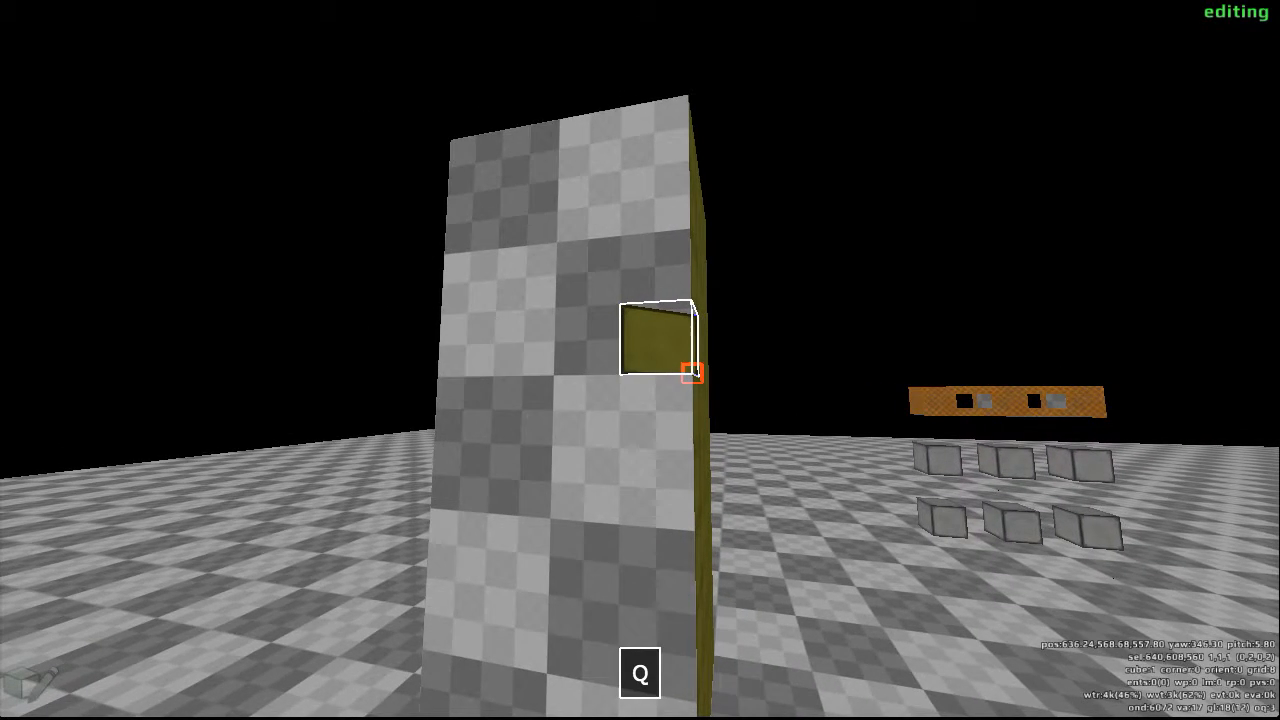
- Select the 4 by 1 by 3 cube area above the notch and try yellow and blue tiles on its outer face only
key("w")
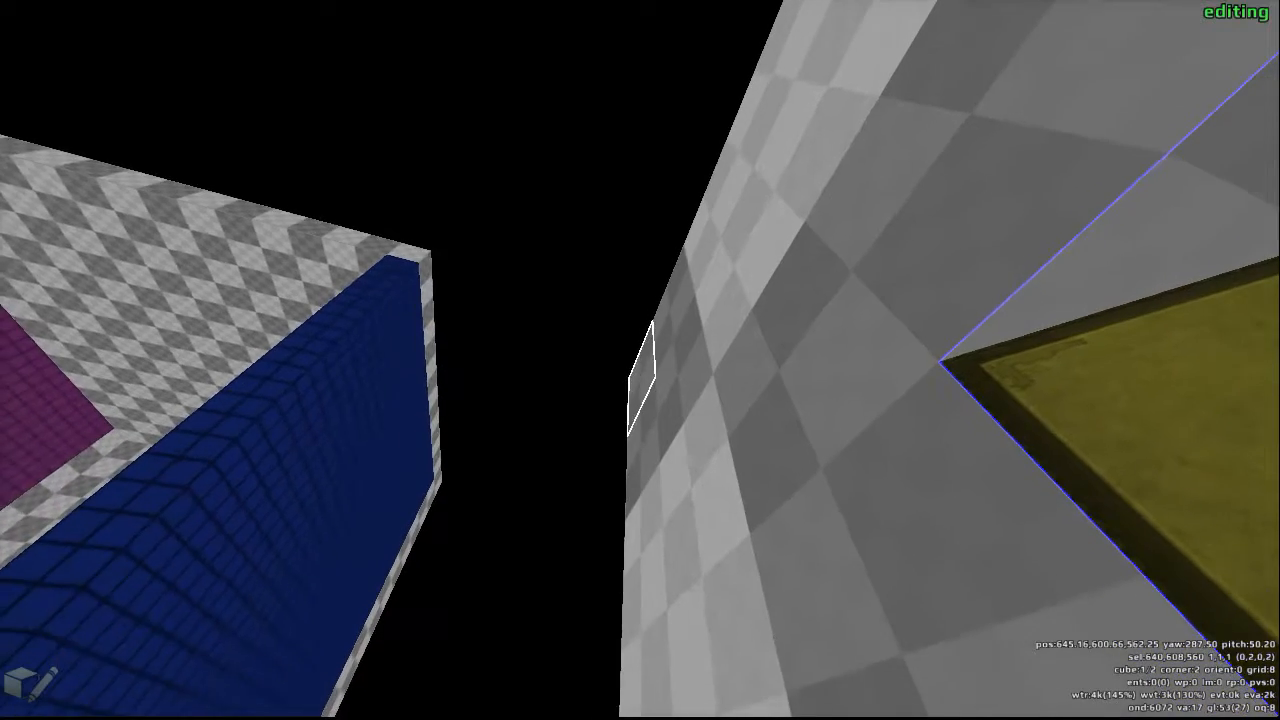
left_click_drag(640, 360, 640, 360)
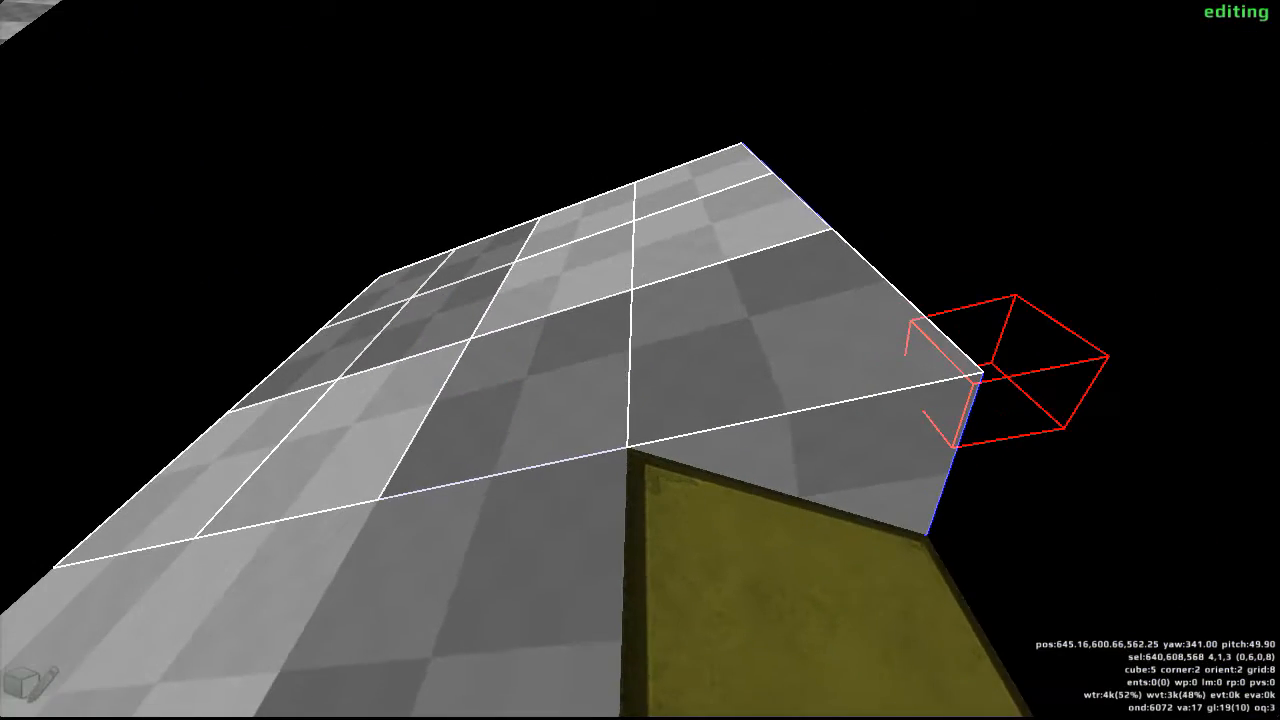
scroll(640, 360, "down", 1)
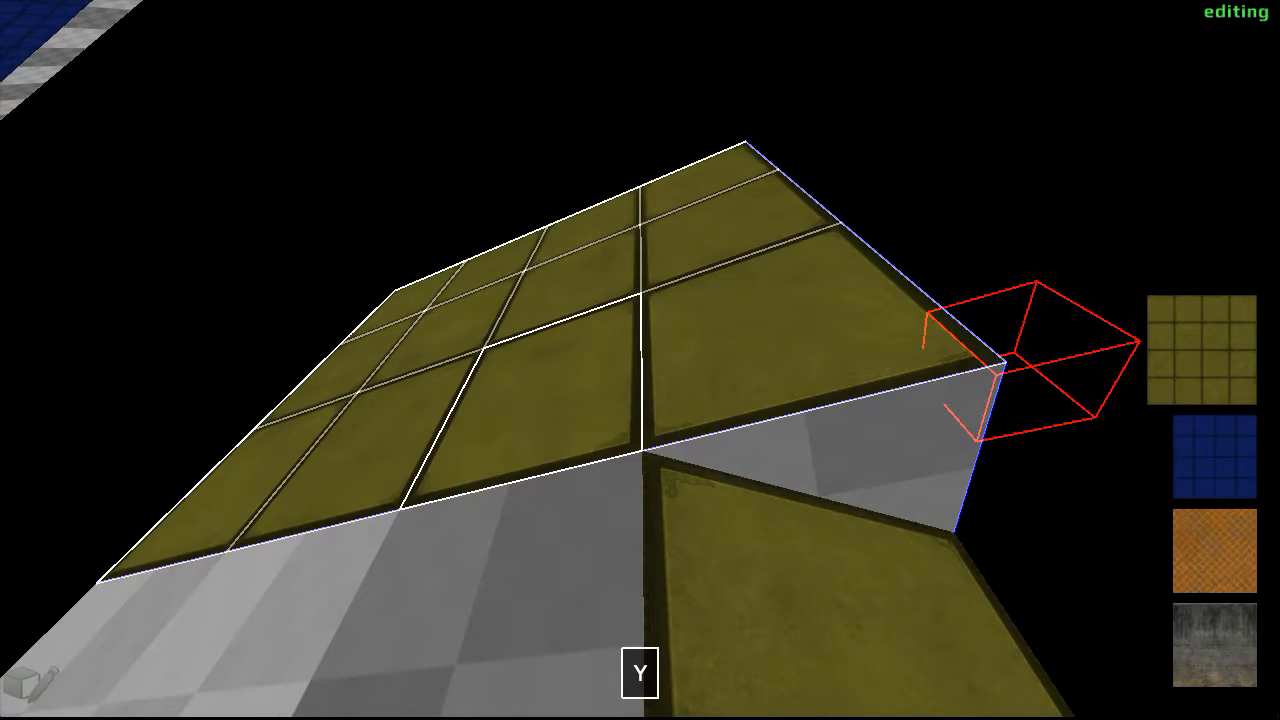
scroll(640, 360, "down", 1)
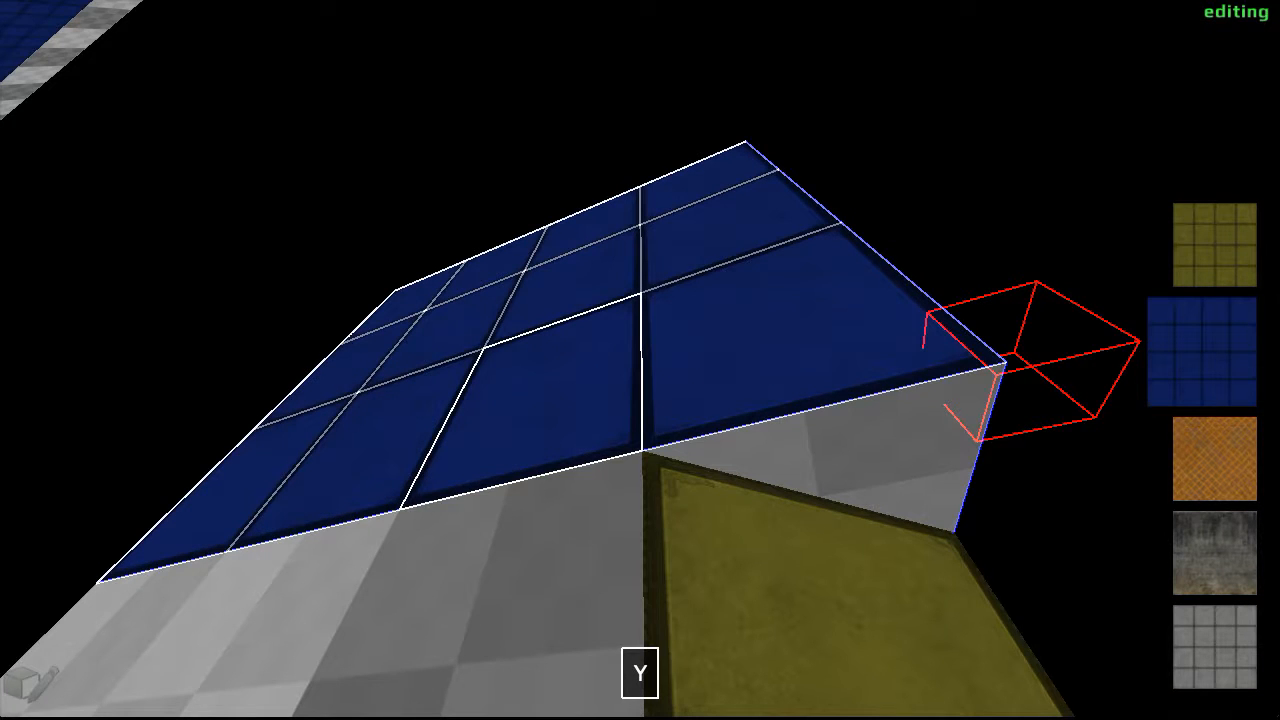
- Turn allfaces on and alternate the selected cubes between yellow and blue tiles, leaving them blue on every side
scroll(640, 360, "up", 1)
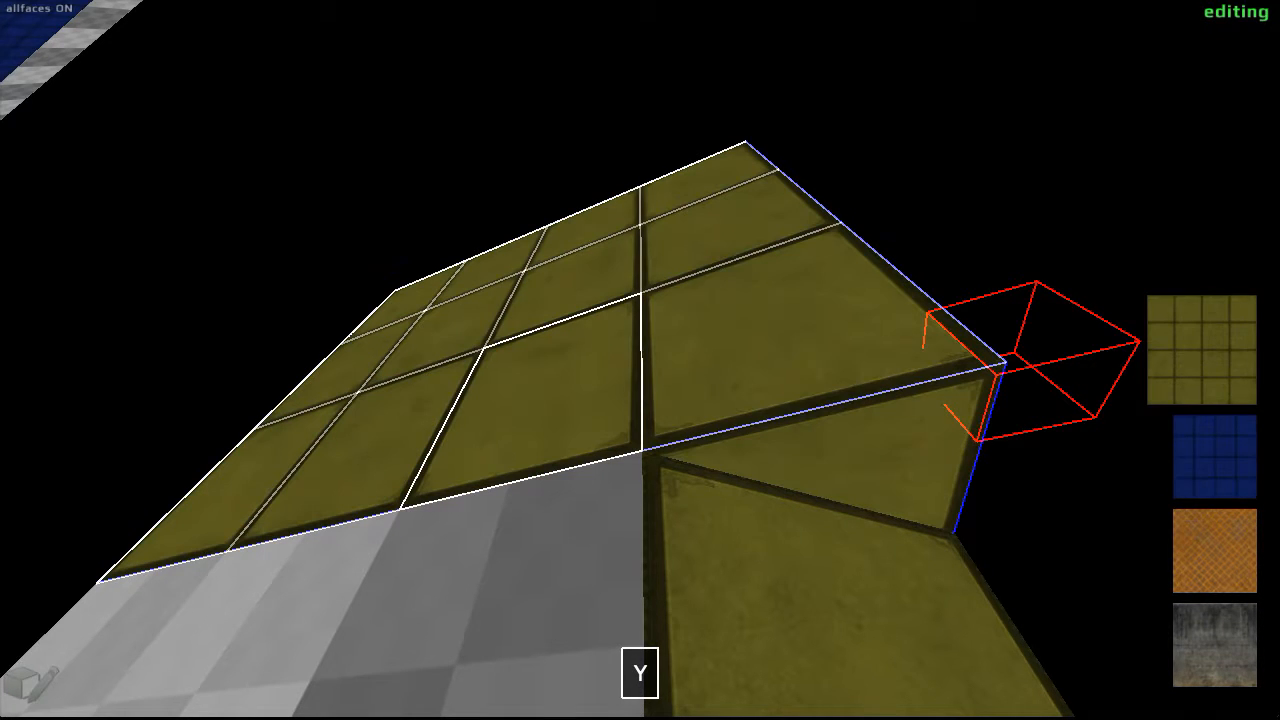
scroll(640, 360, "down", 2)
scroll(640, 360, "up", 1)
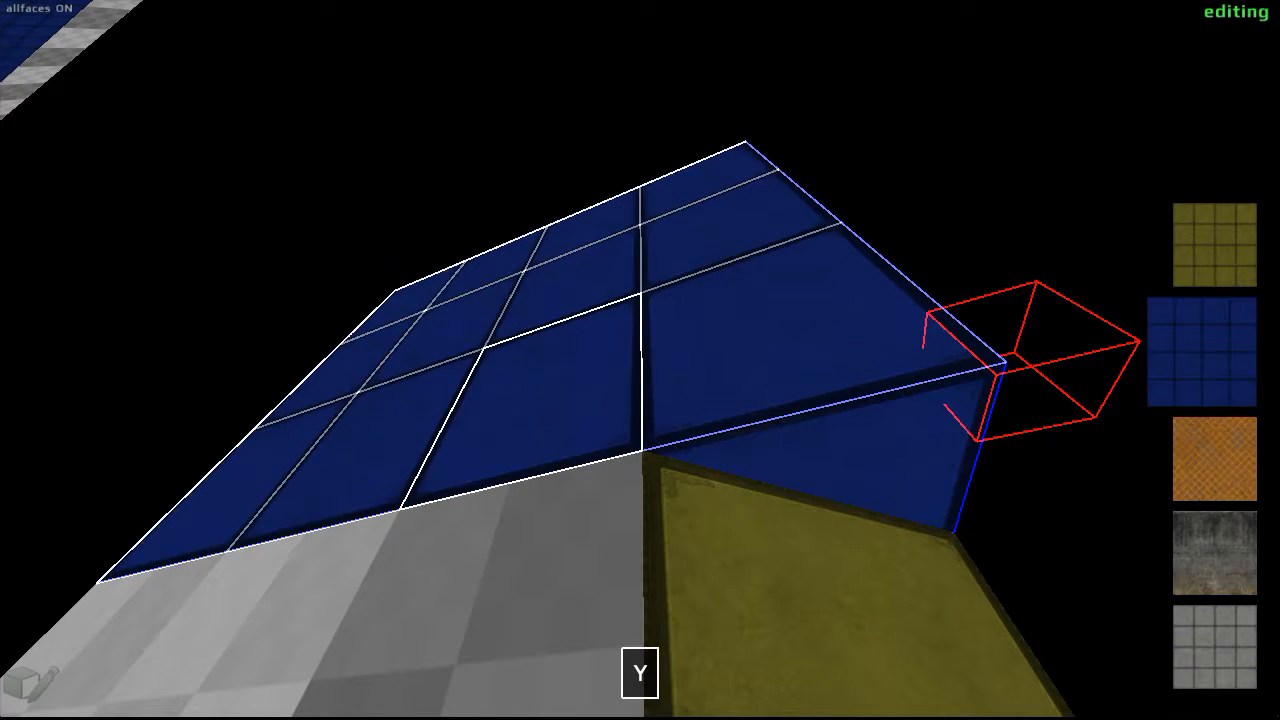
scroll(640, 360, "up", 1)
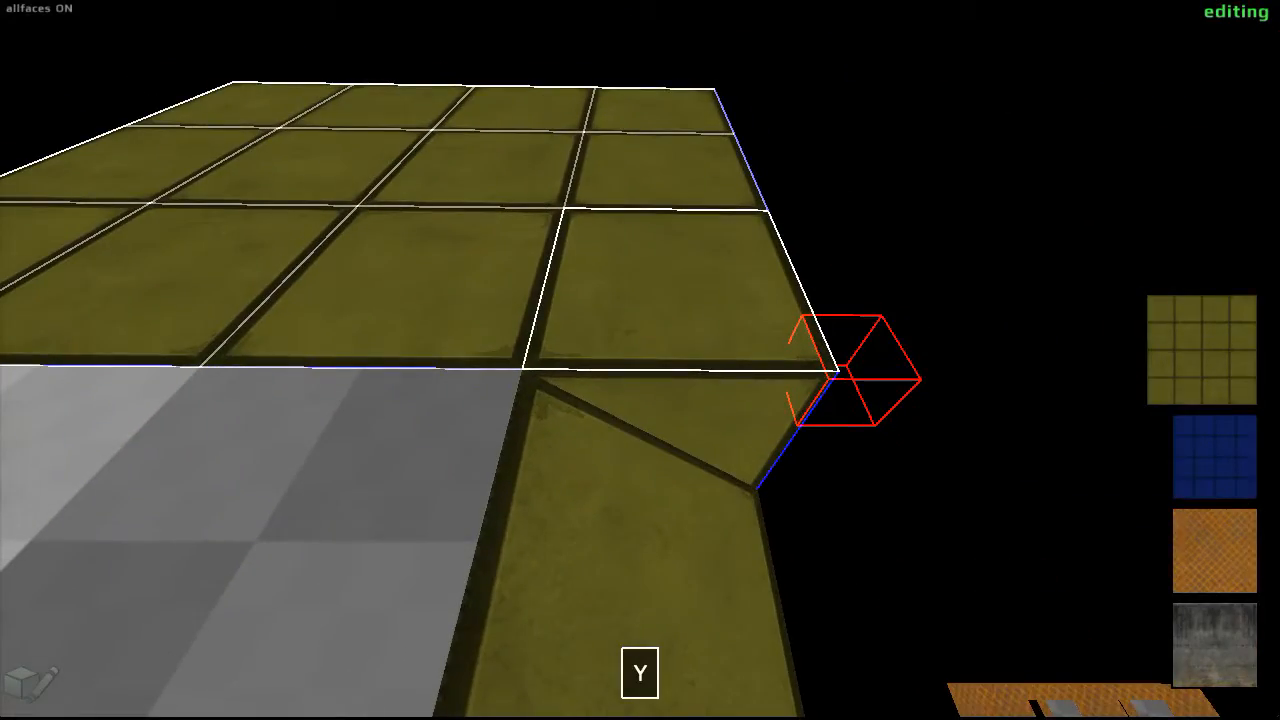
scroll(640, 360, "down", 1)
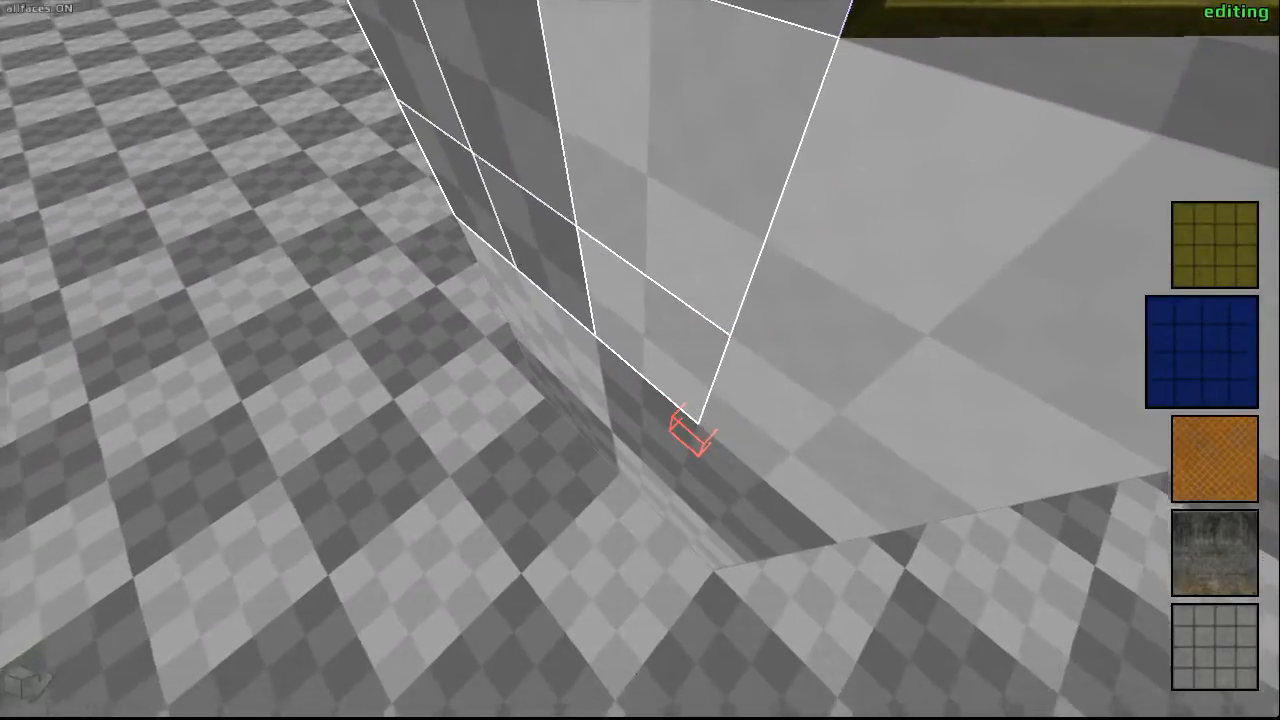
- Cover the single cube directly beneath the notch with yellow tiles, including its top face
middle_click(640, 360)
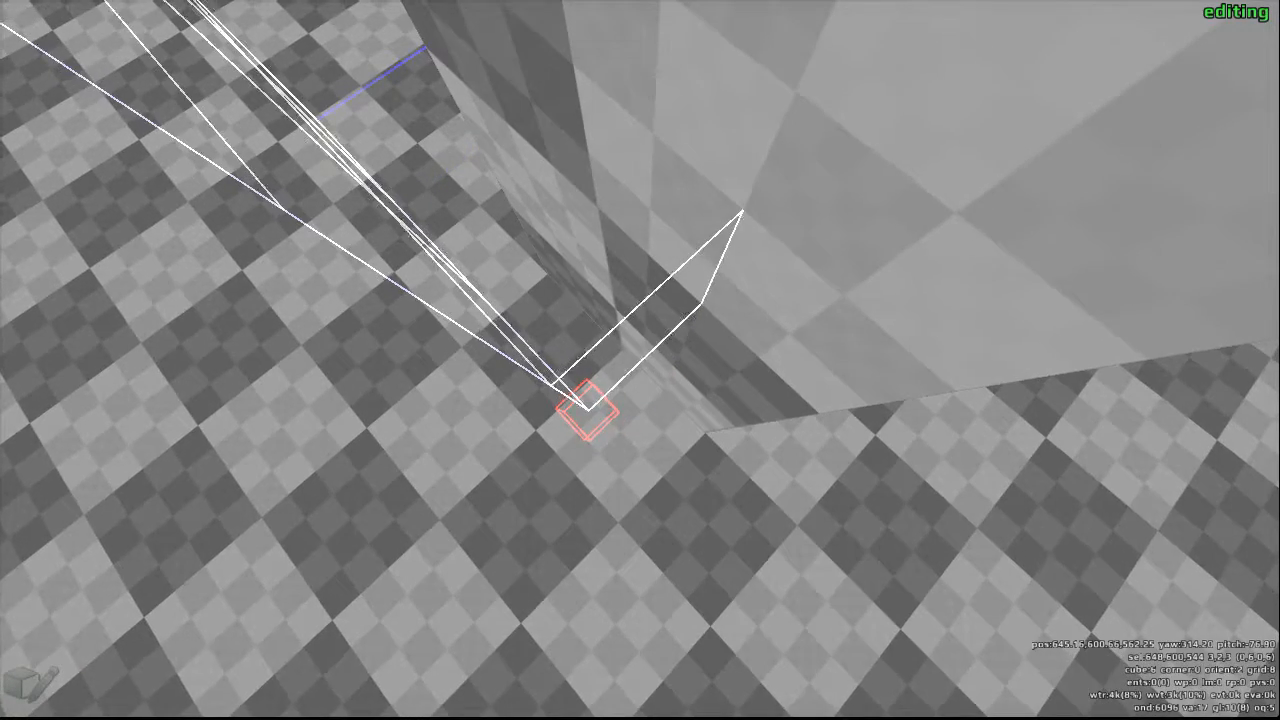
key("y")
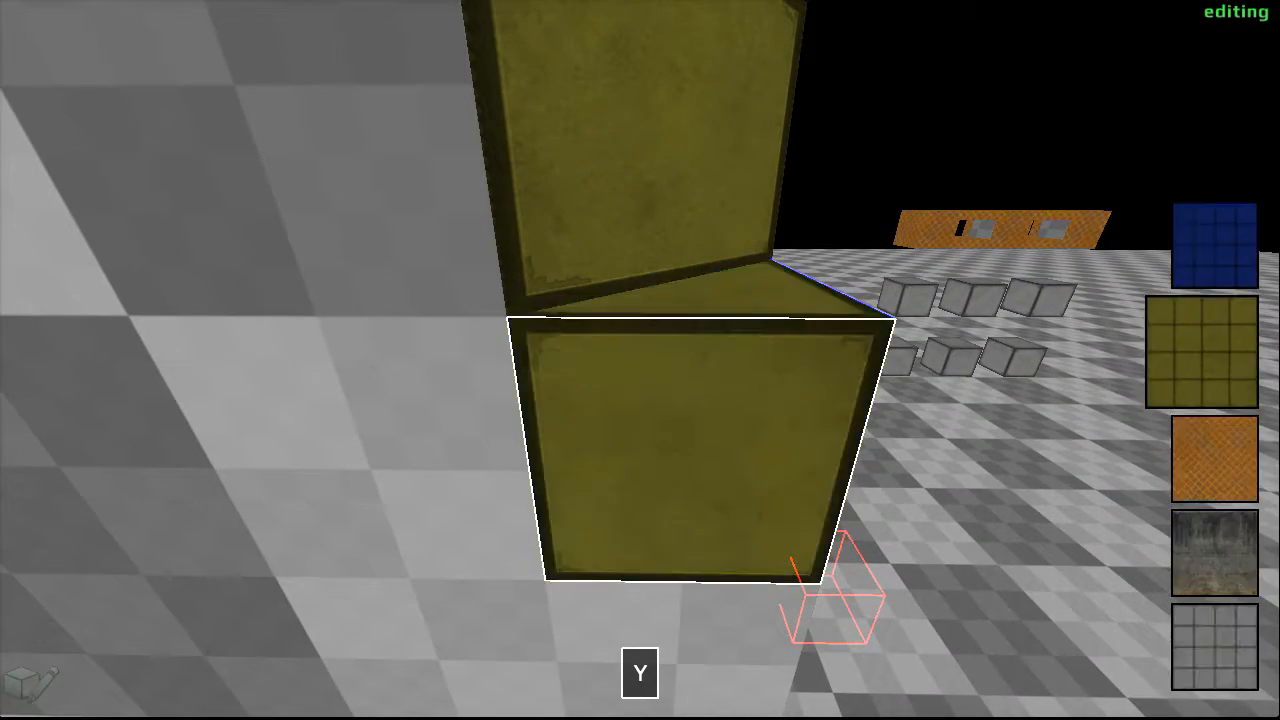
- Cover the three cubes beside the notch and the single cube beneath it with blue tiles
key("w")
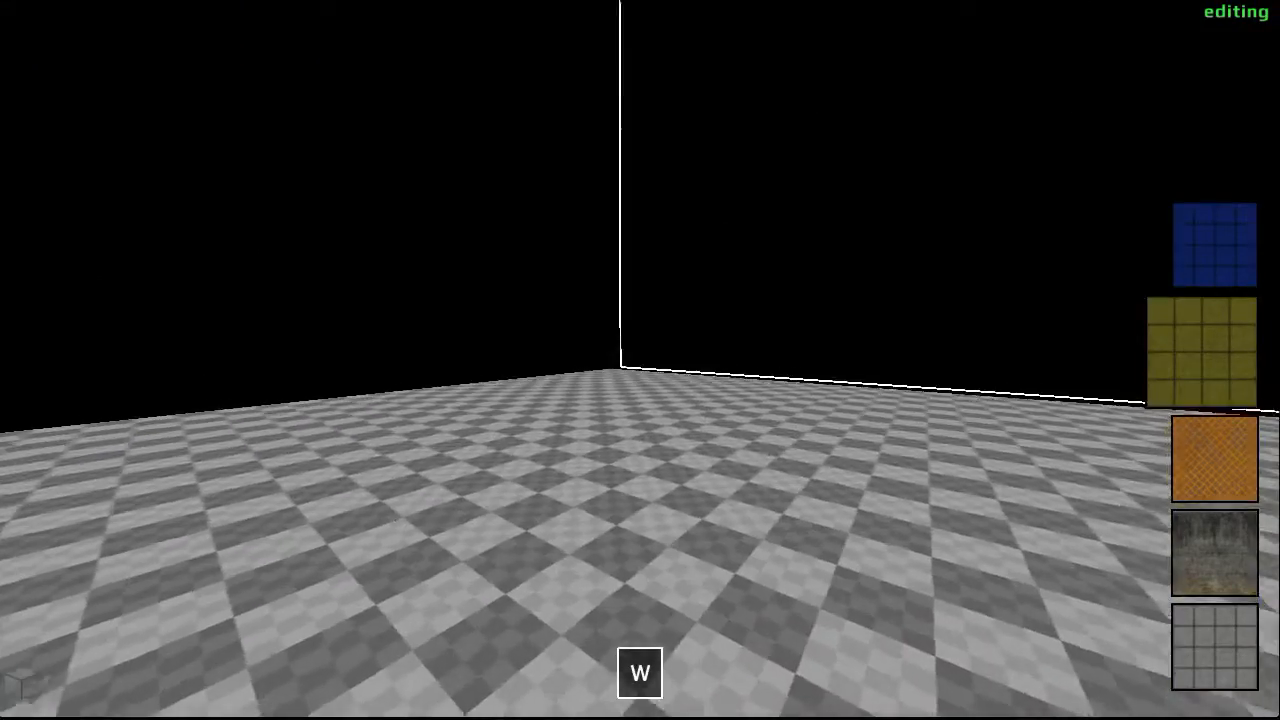
key("s")
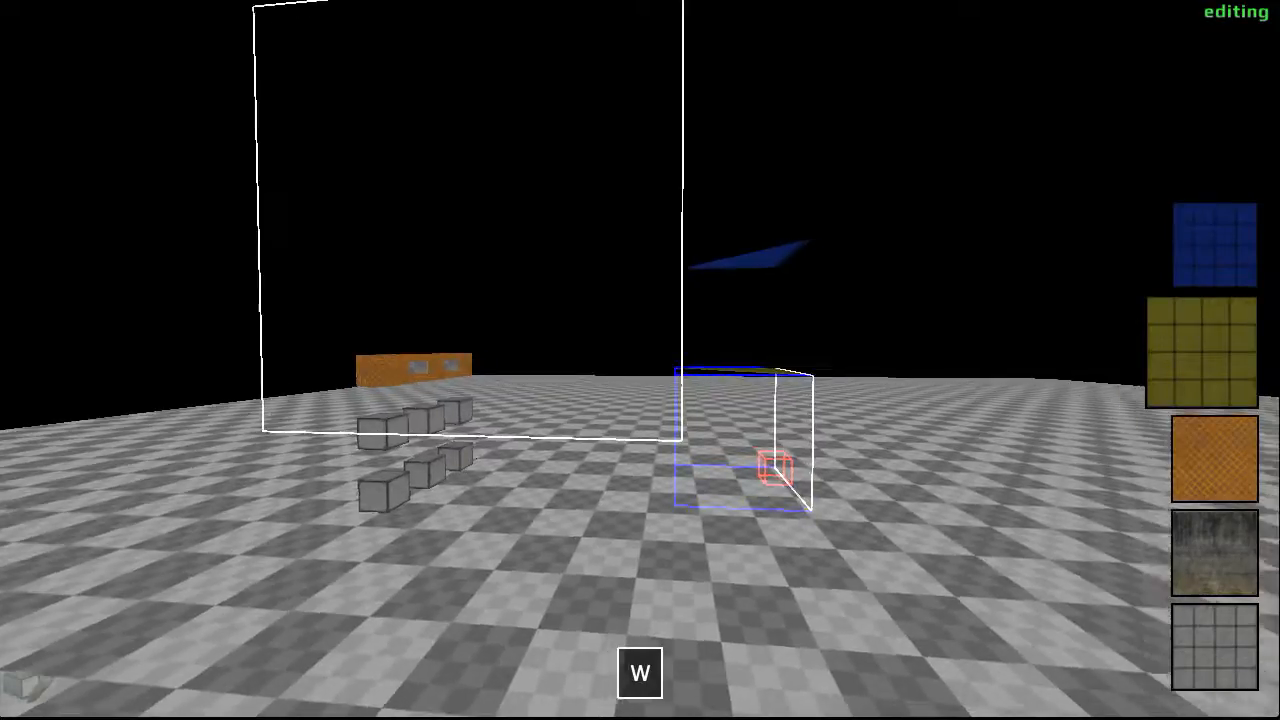
key("s")
key("d")
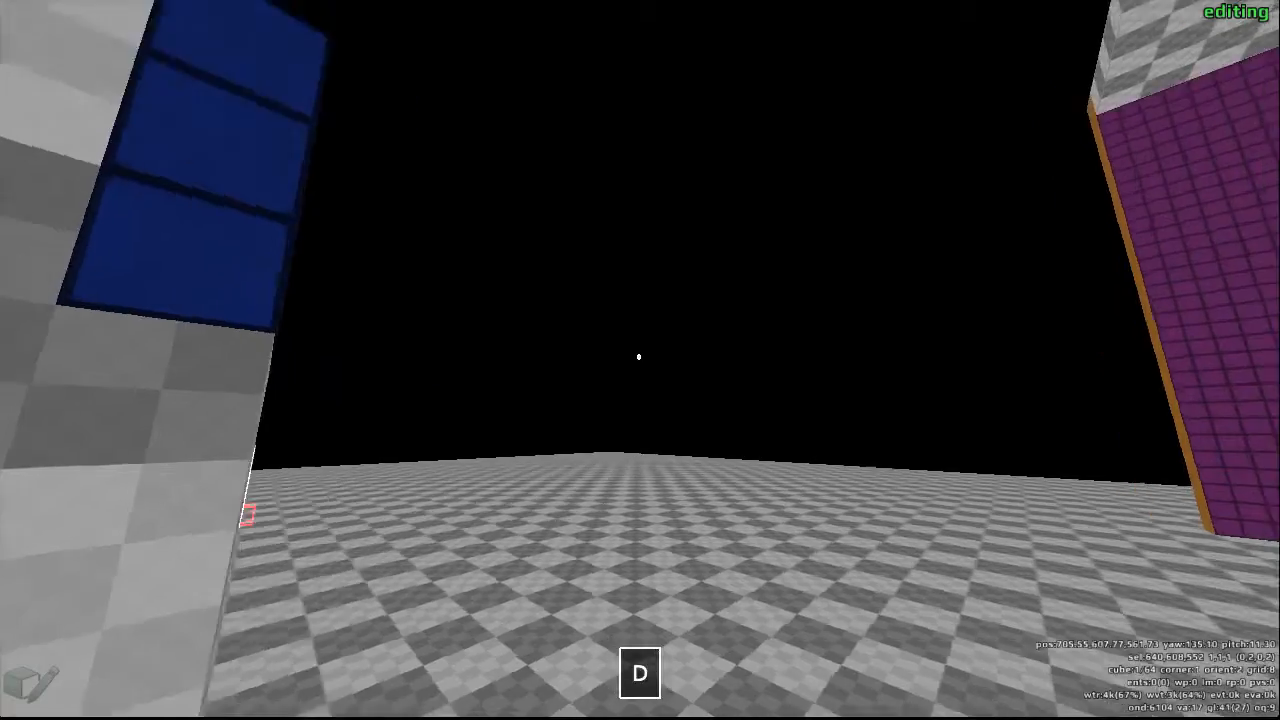
key("d")
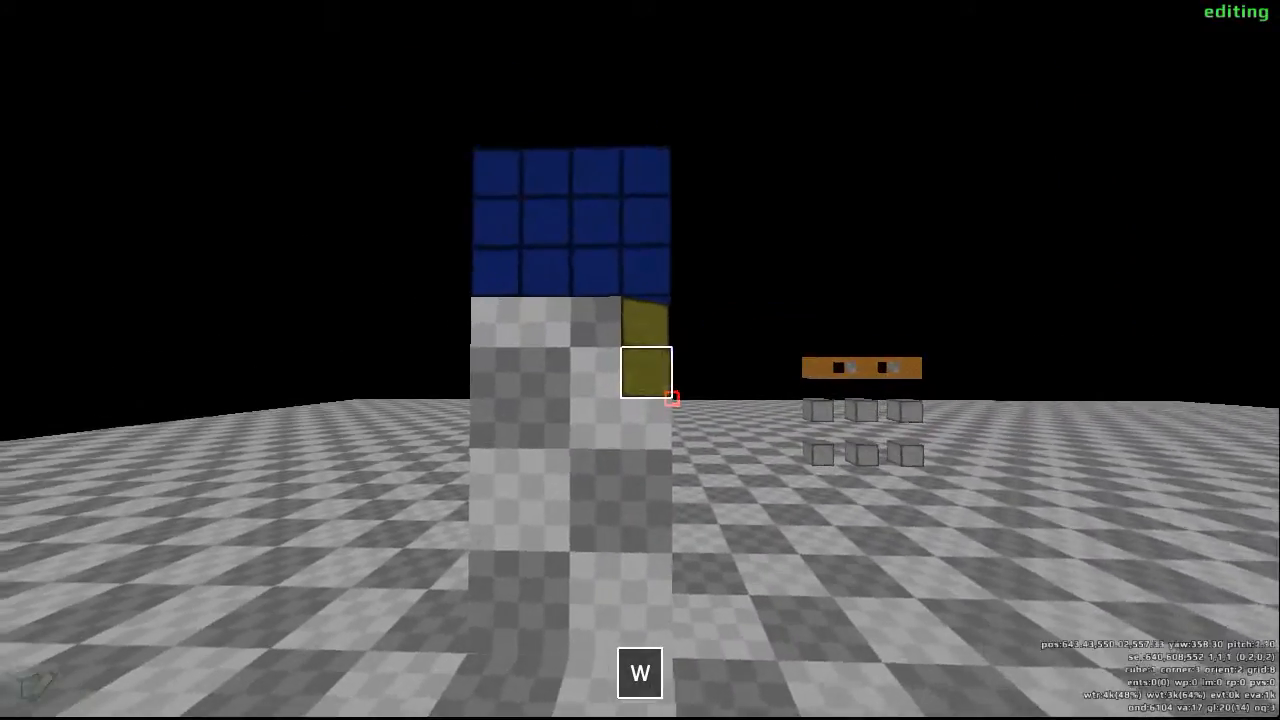
left_click_drag(640, 360, 640, 360)
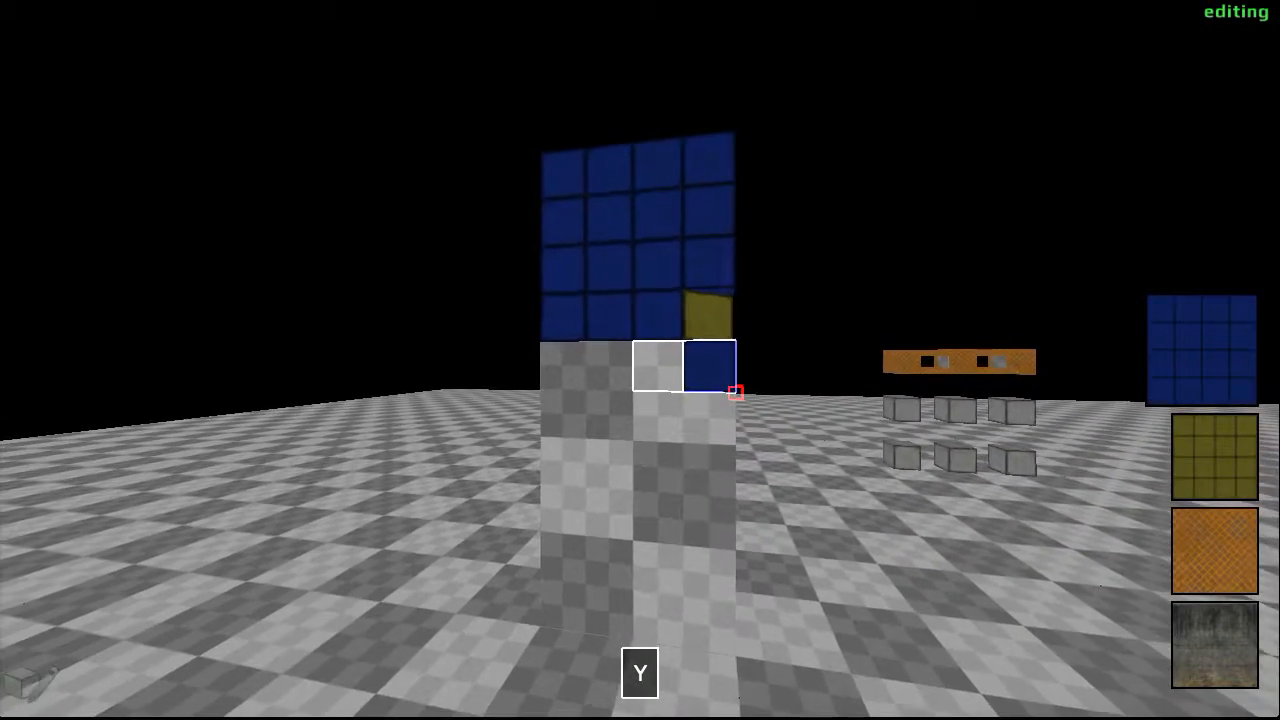
- Cover the yellow side's other three cube columns and its lower 2 by 5 cube edge area with blue tiles
key("d")
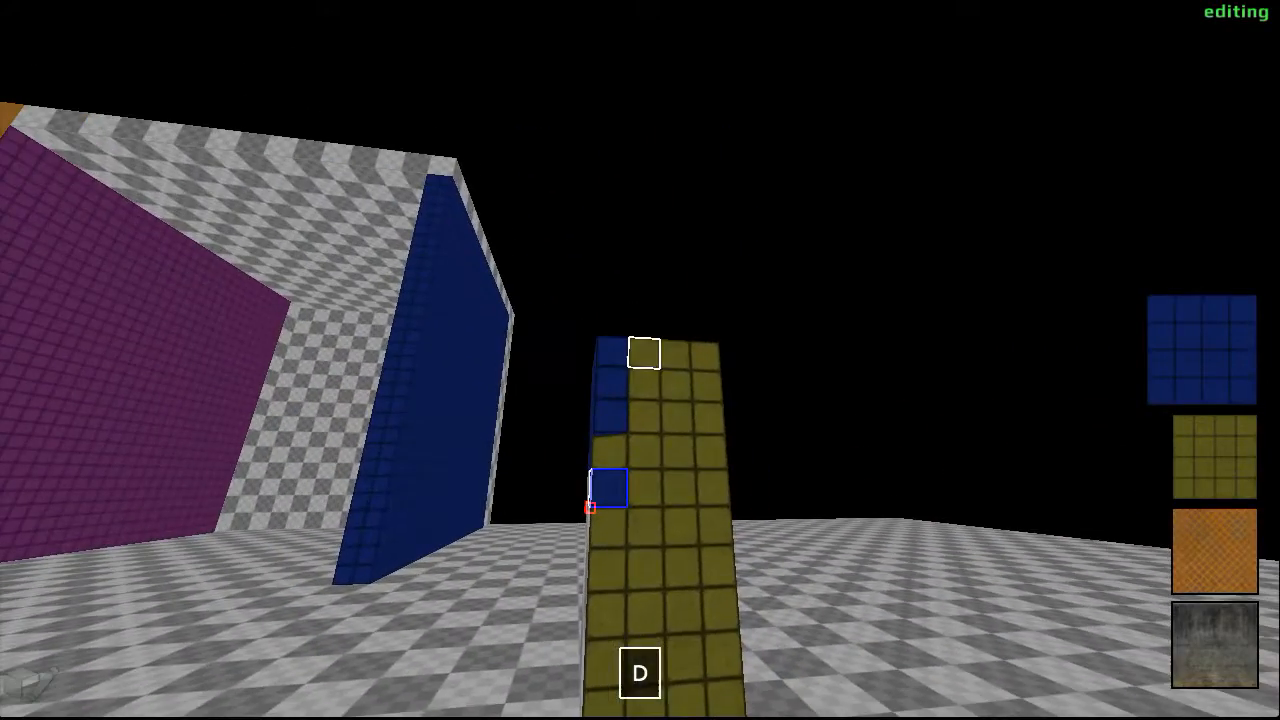
left_click_drag(640, 360, 640, 360)
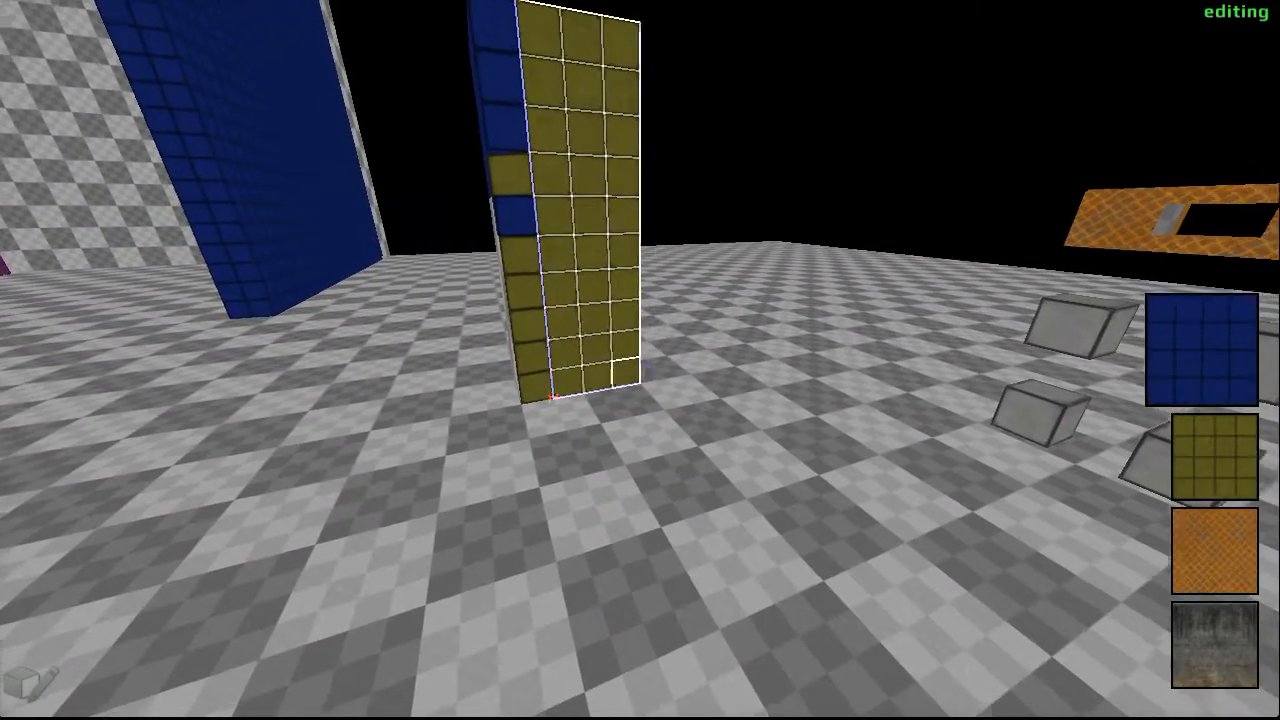
key("y")
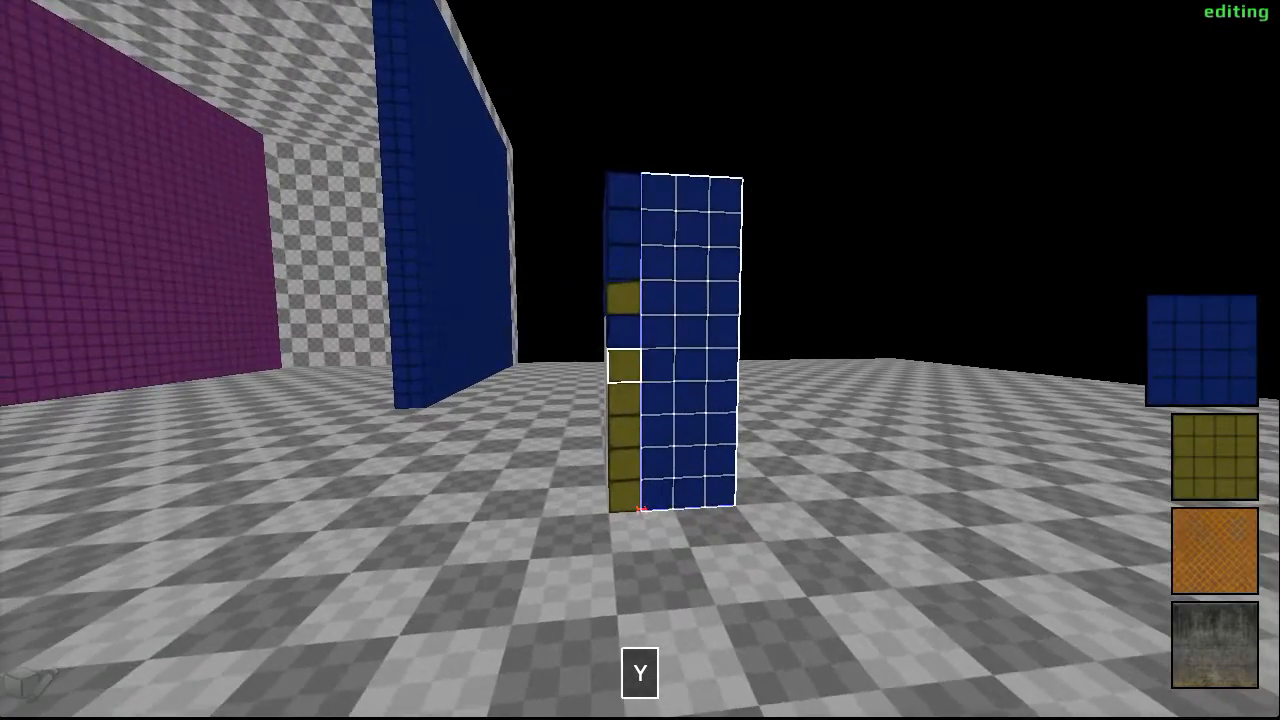
left_click_drag(640, 360, 640, 360)
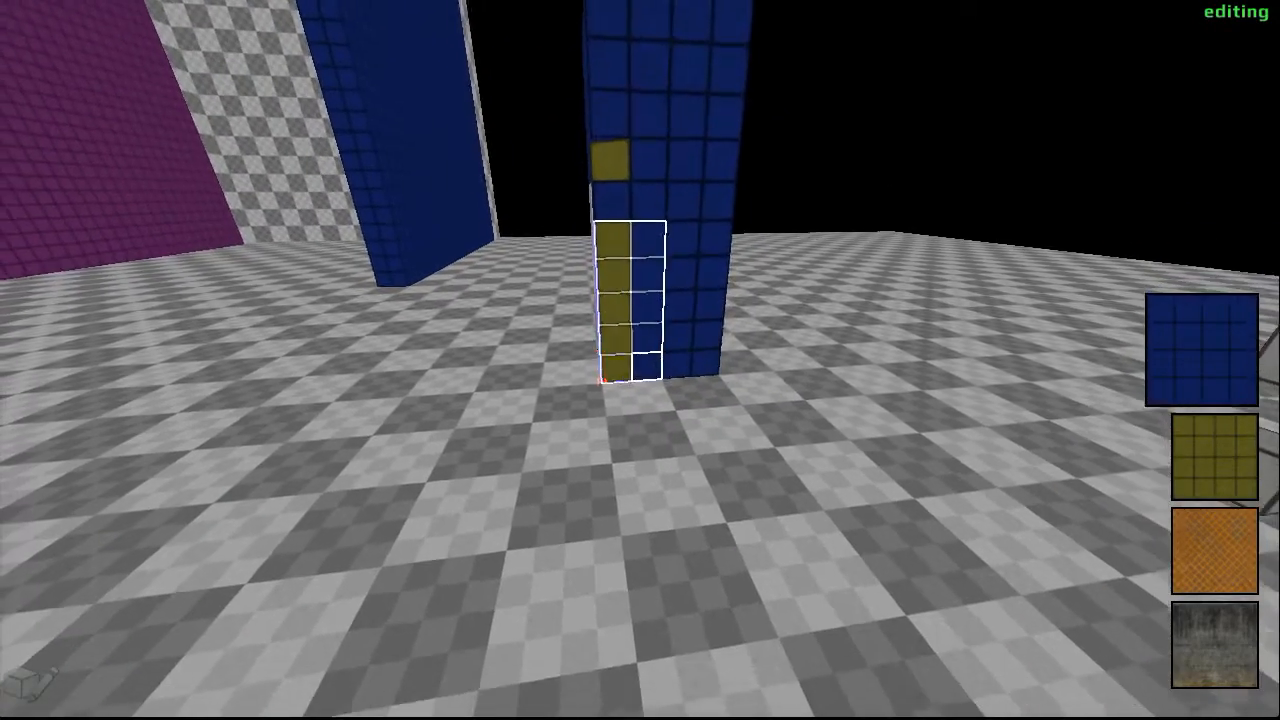
key("y")
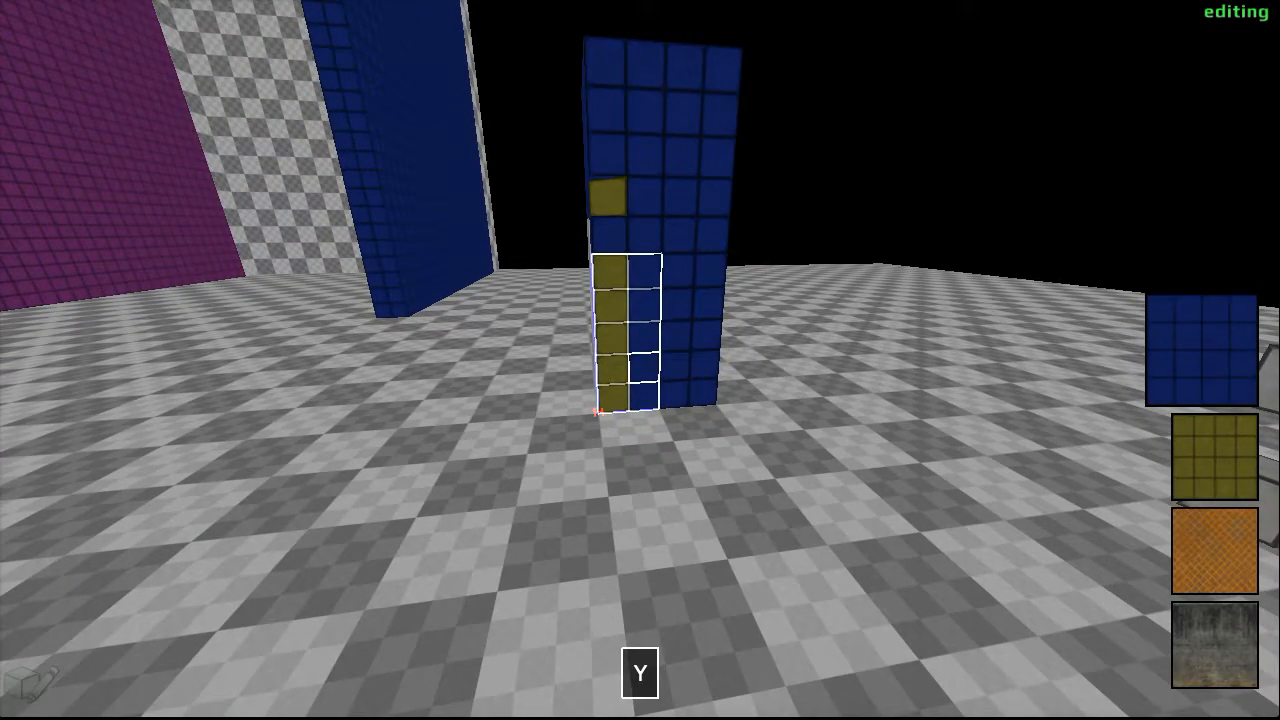
- Select the remaining 3 by 6 cube checkered area on the adjoining side and cover it with blue tiles
key("w")
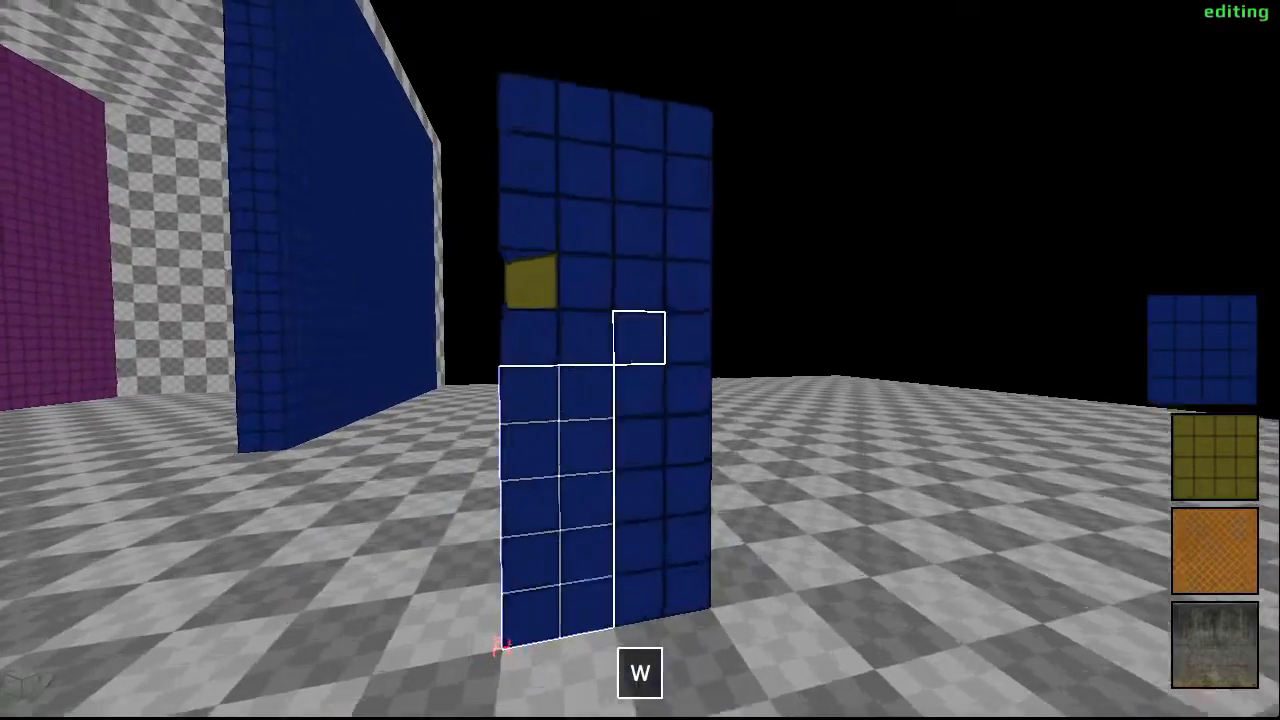
key("a")
key("a")
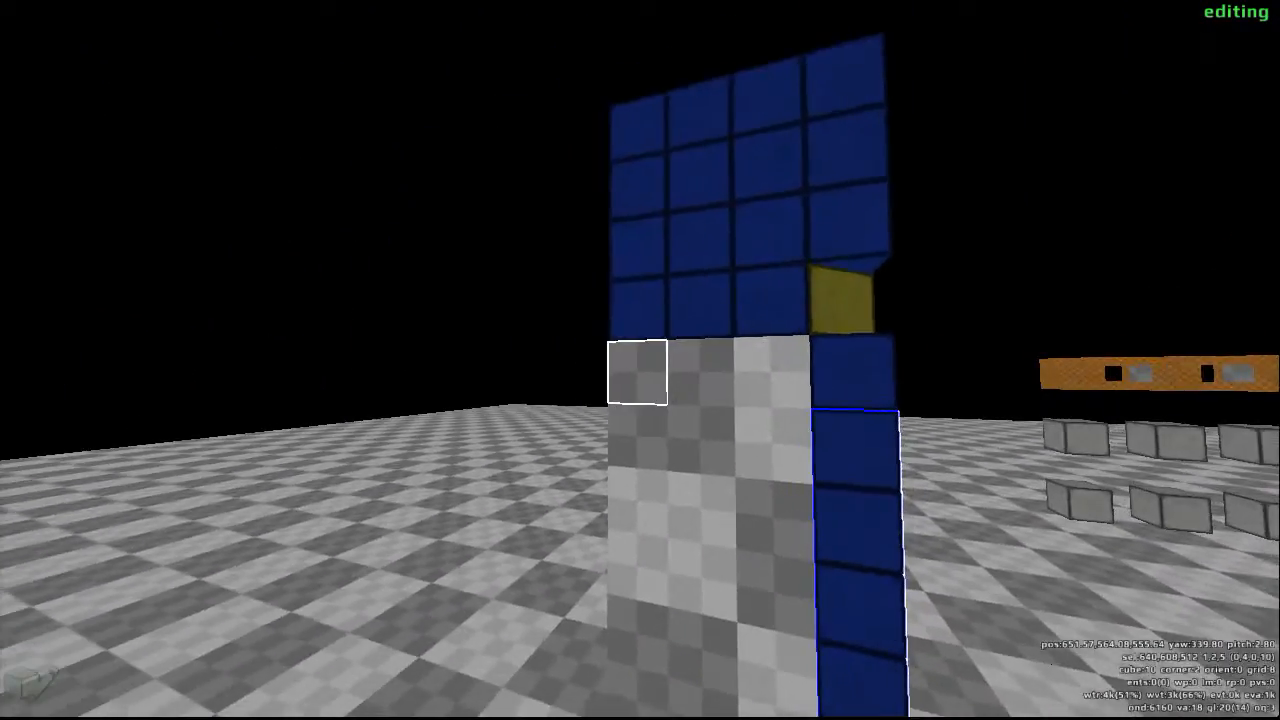
left_click_drag(640, 360, 640, 360)
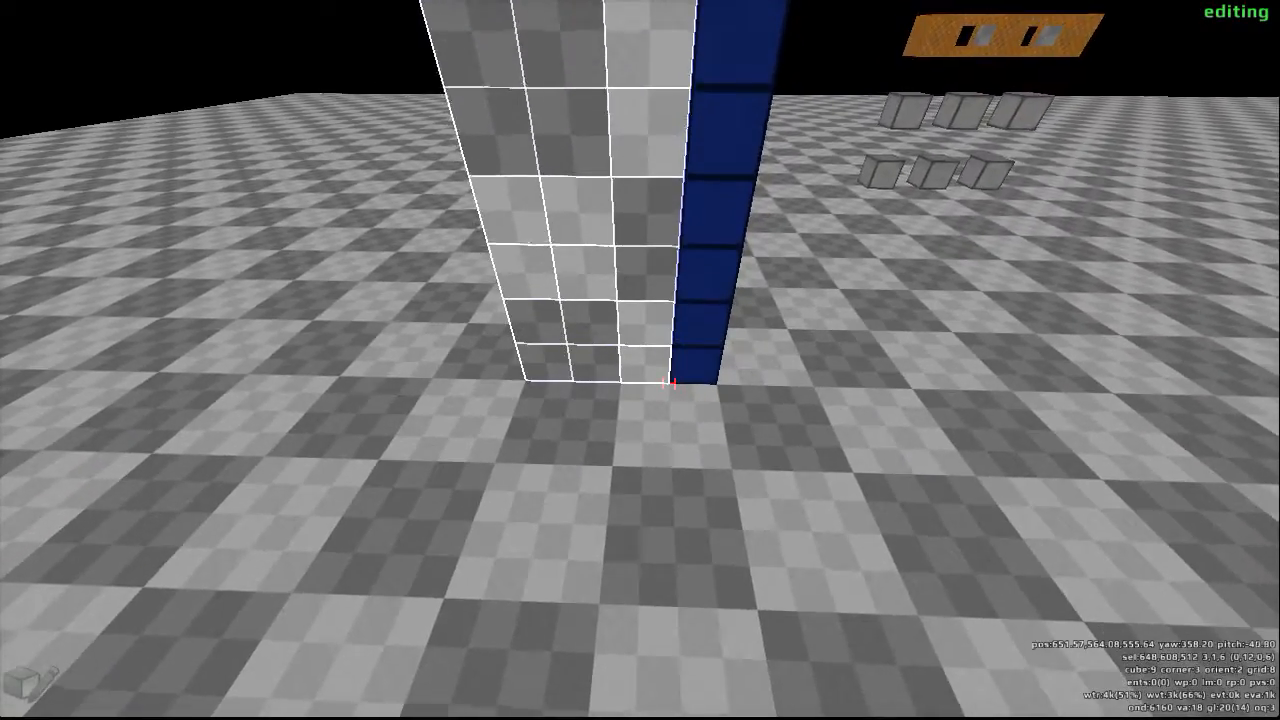
key("y")
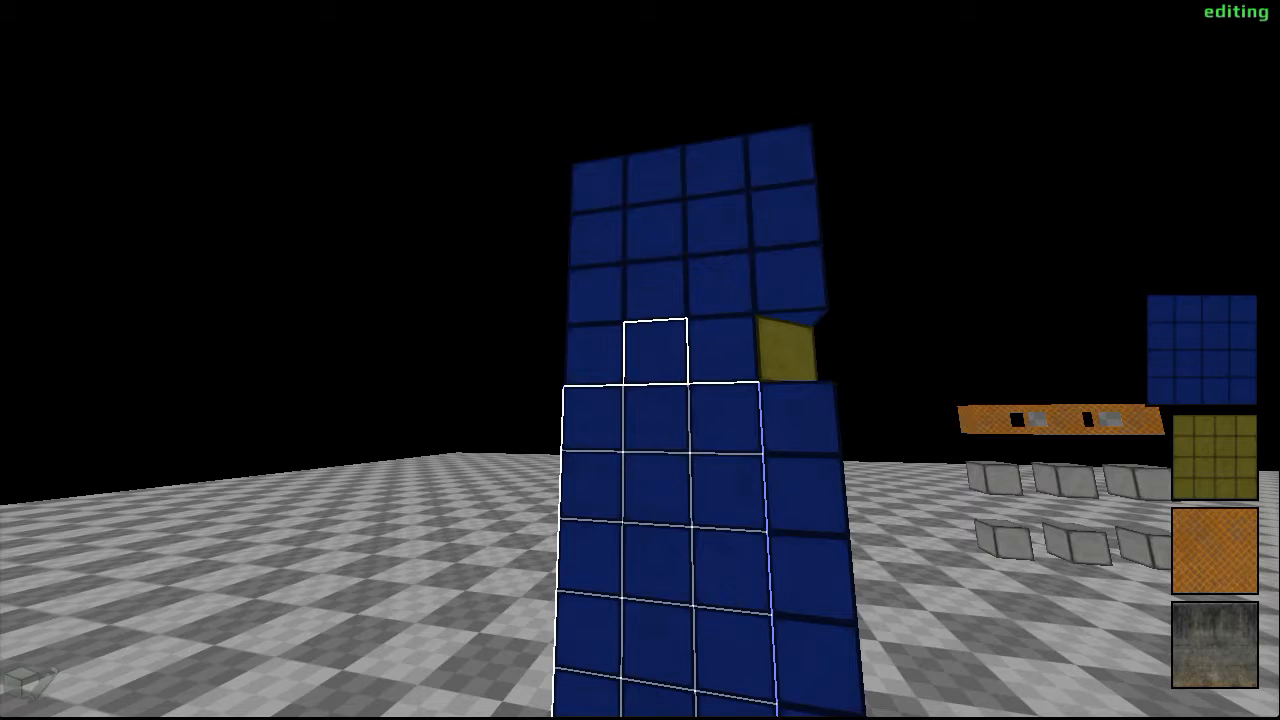
- Try pushing in the face of the selected 3 by 6 cube area, and pull it back out
key("d")
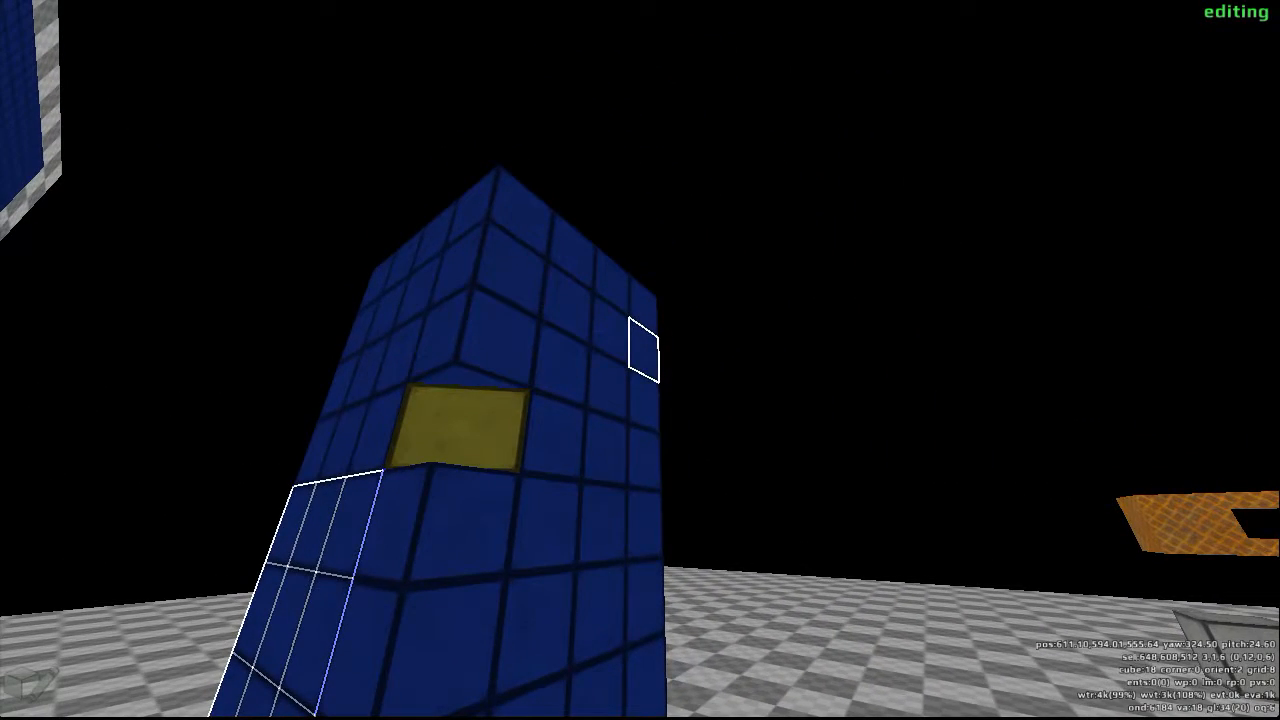
key("f")
scroll(640, 360, "up", 2)
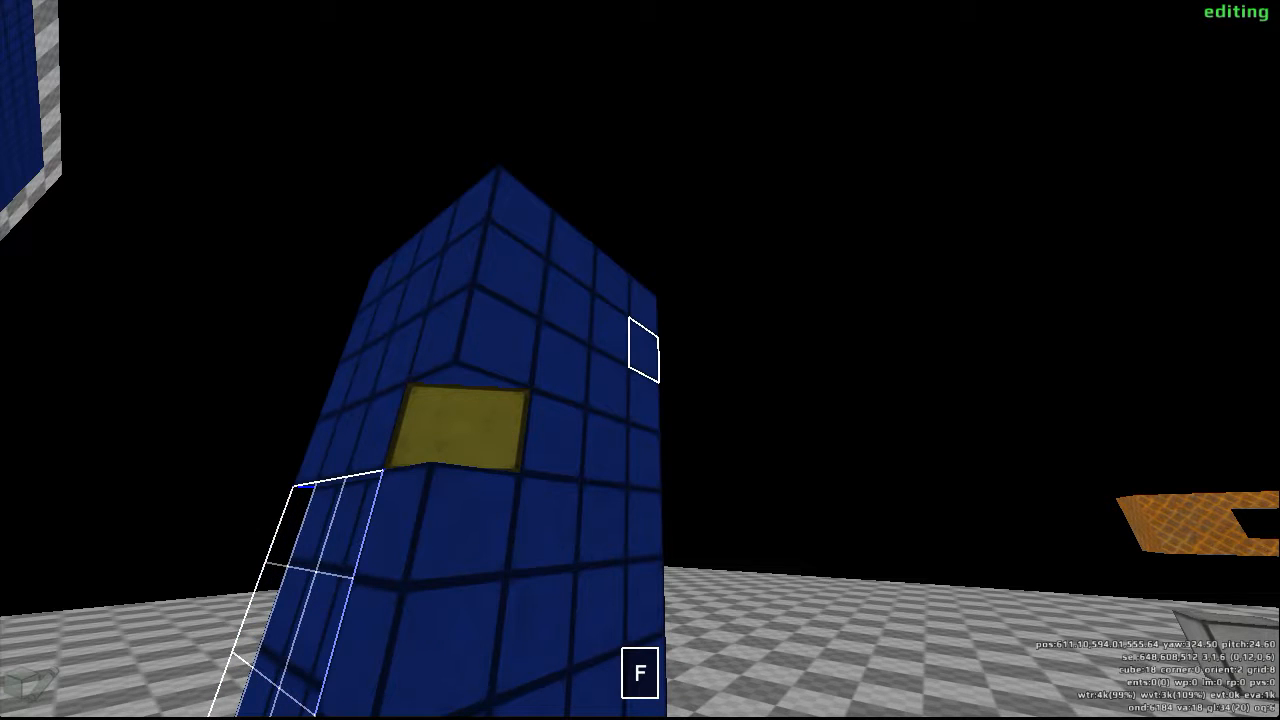
scroll(640, 360, "down", 2)
- Push in the faces of two single cubes on the column's far edge, leaving one cube between them
left_click(640, 360)
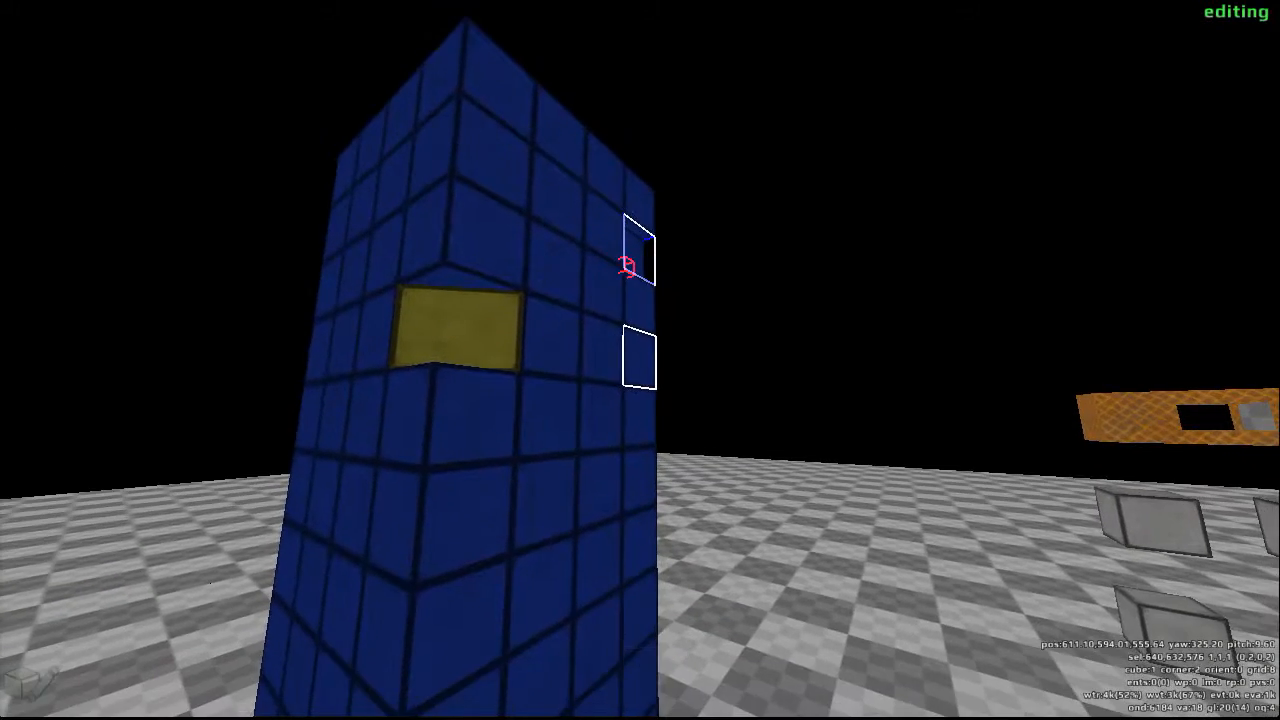
left_click(640, 360)
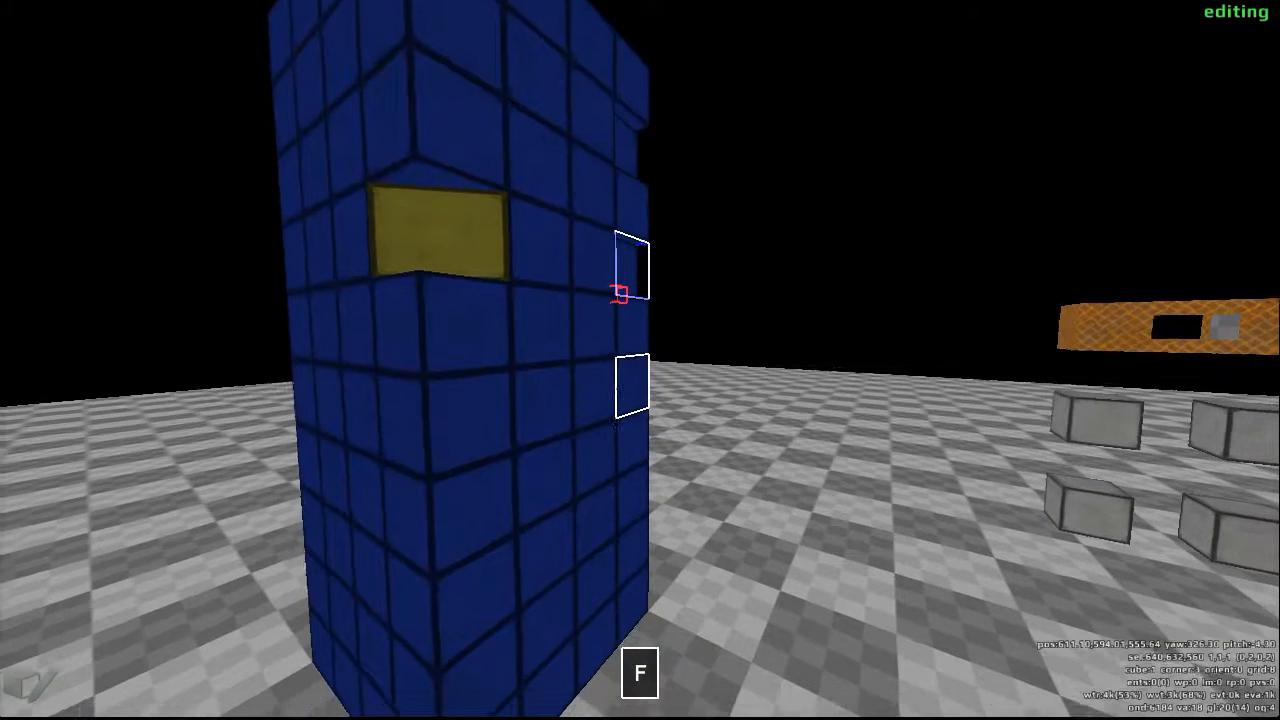
- Push in the faces of two more single cubes further down the column's far edge, leaving one cube between each
left_click(620, 400)
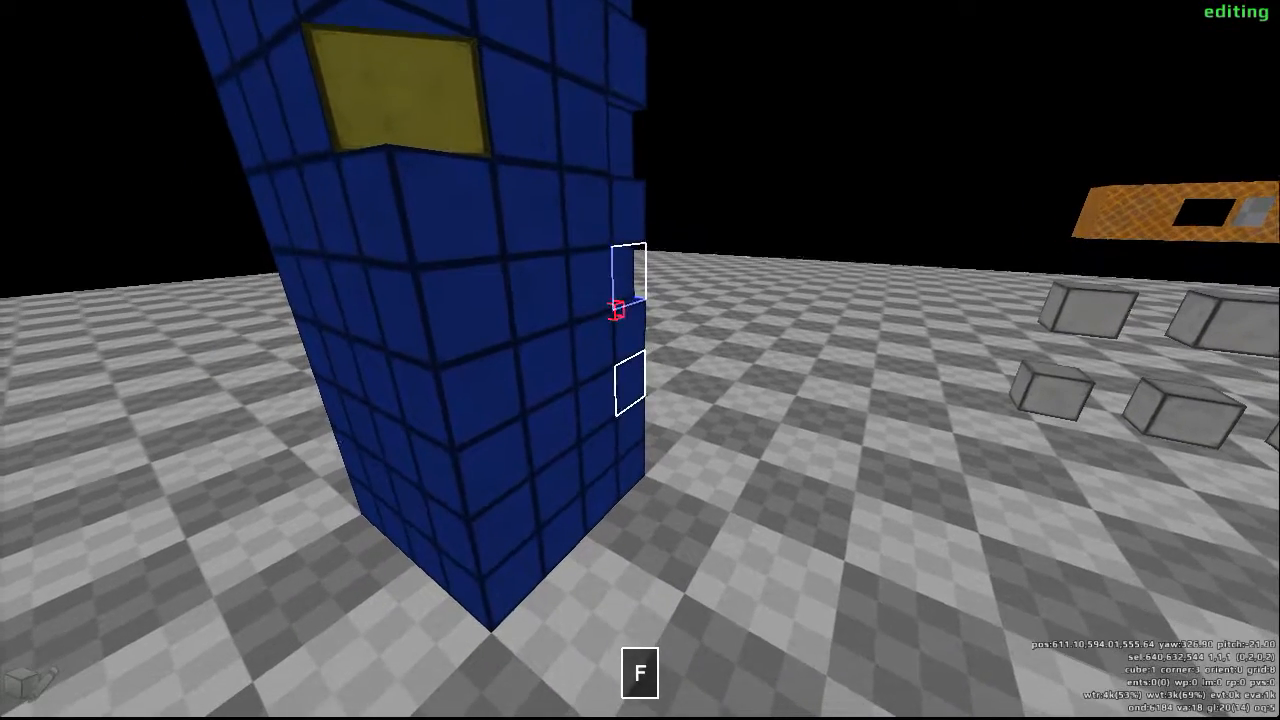
left_click(618, 416)
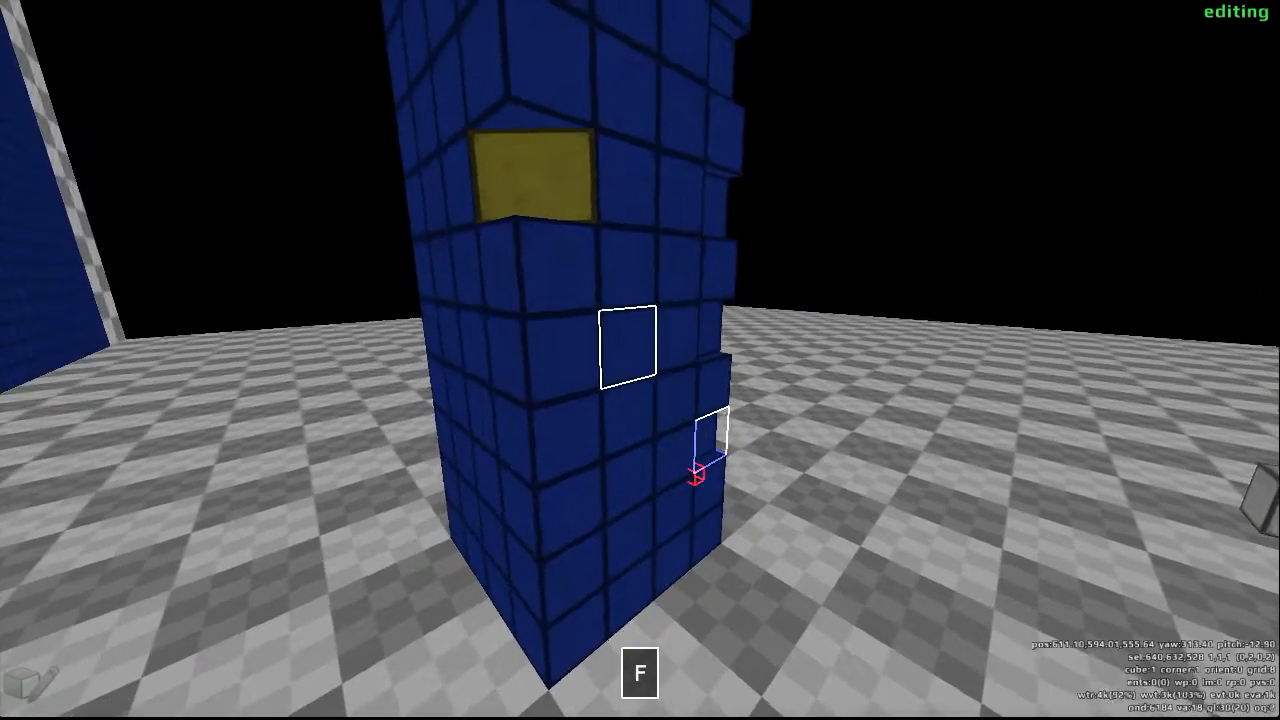
- Select the 3 by 10 cube checkered area on the column's next side and cover it with blue tiles
key("d")
key("d")
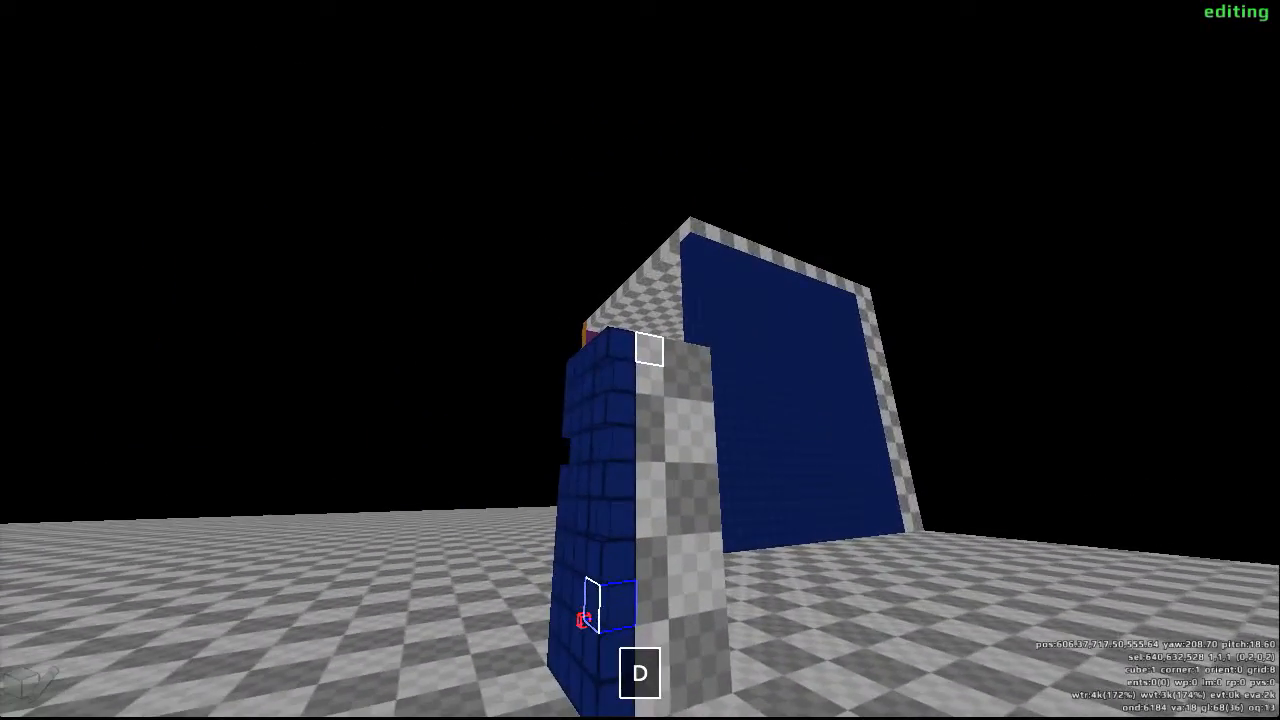
left_click_drag(640, 360, 640, 360)
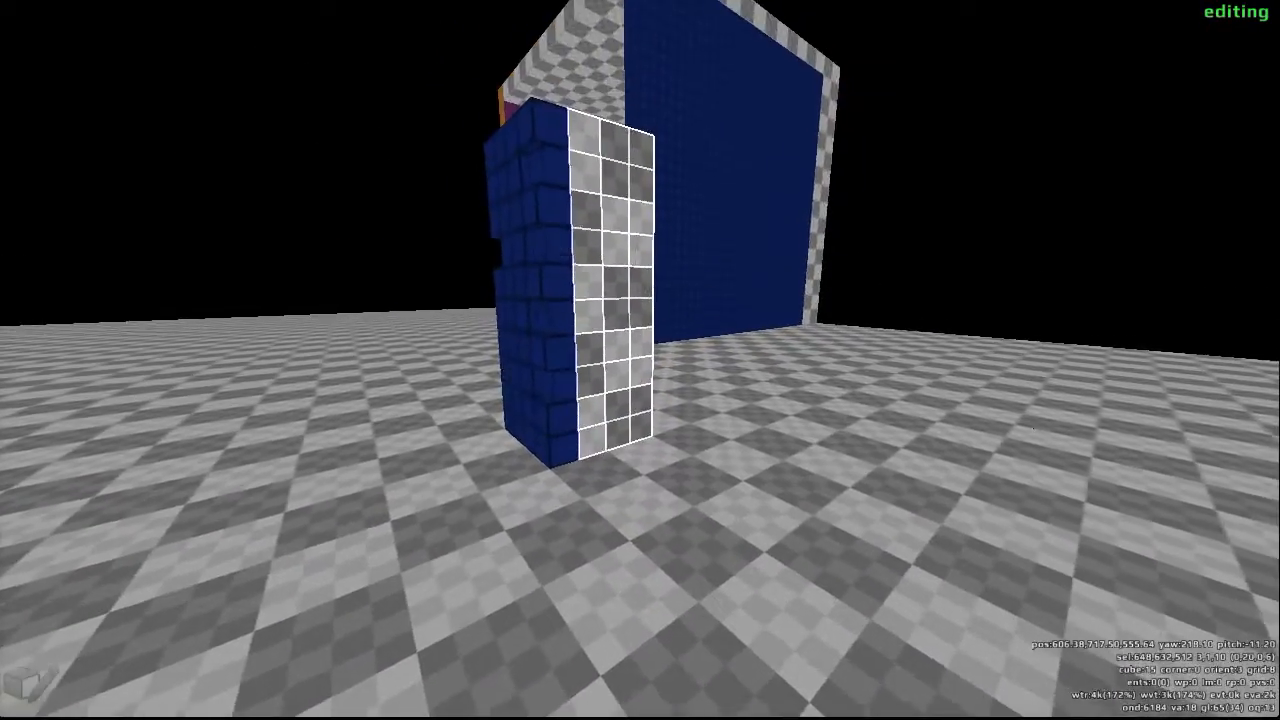
key("y")
scroll(640, 360, "down", 1)
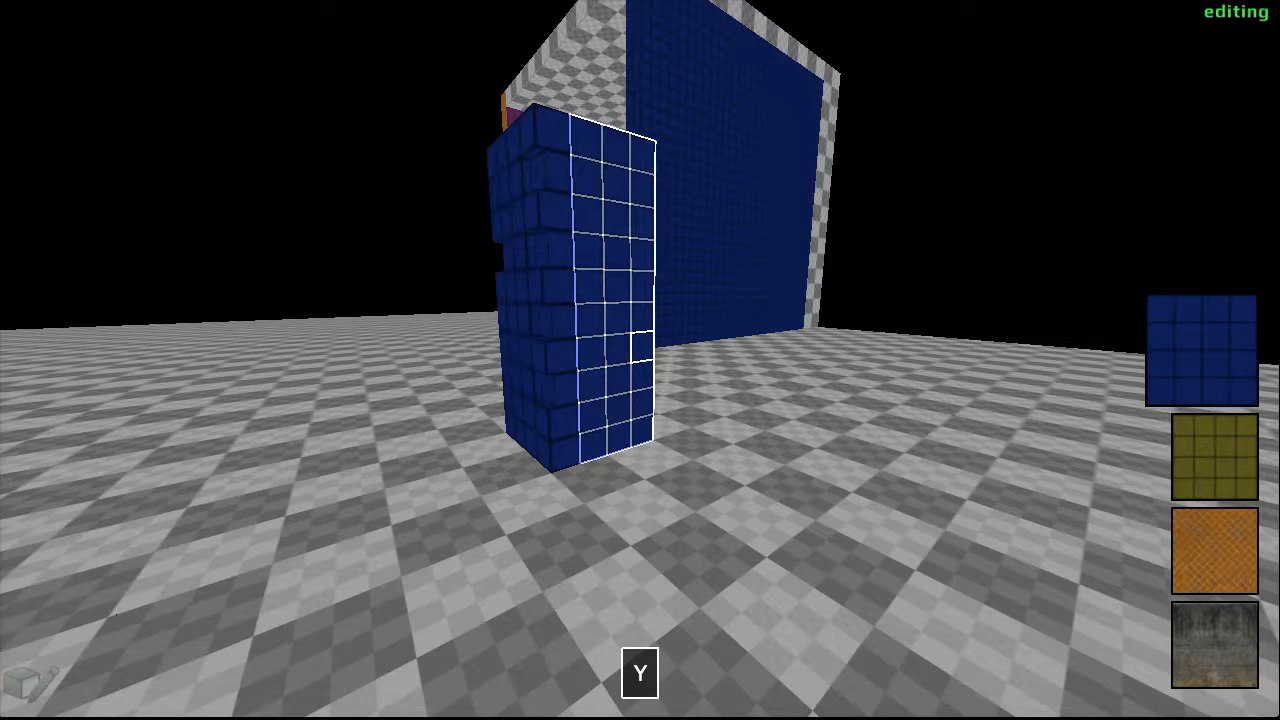
- Push in the adjoining faces of the four notched edge cubes so each recess wraps around the column's corner
left_click(640, 360)
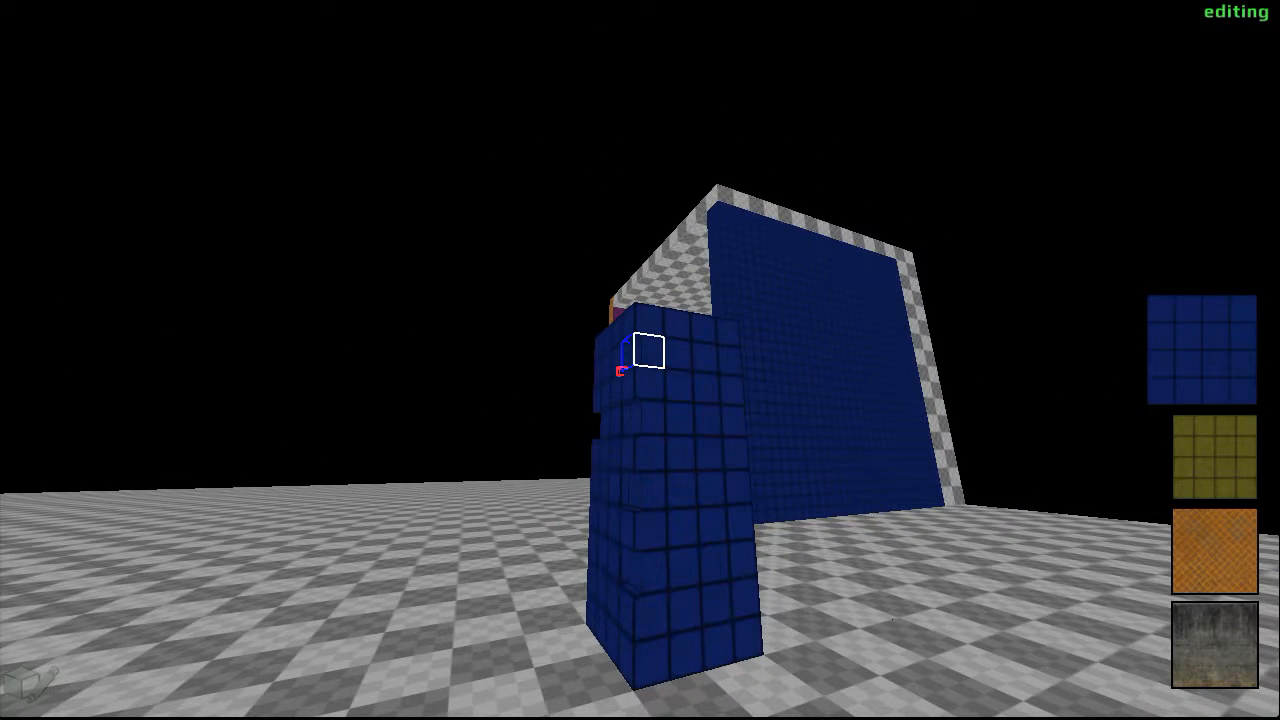
key("f")
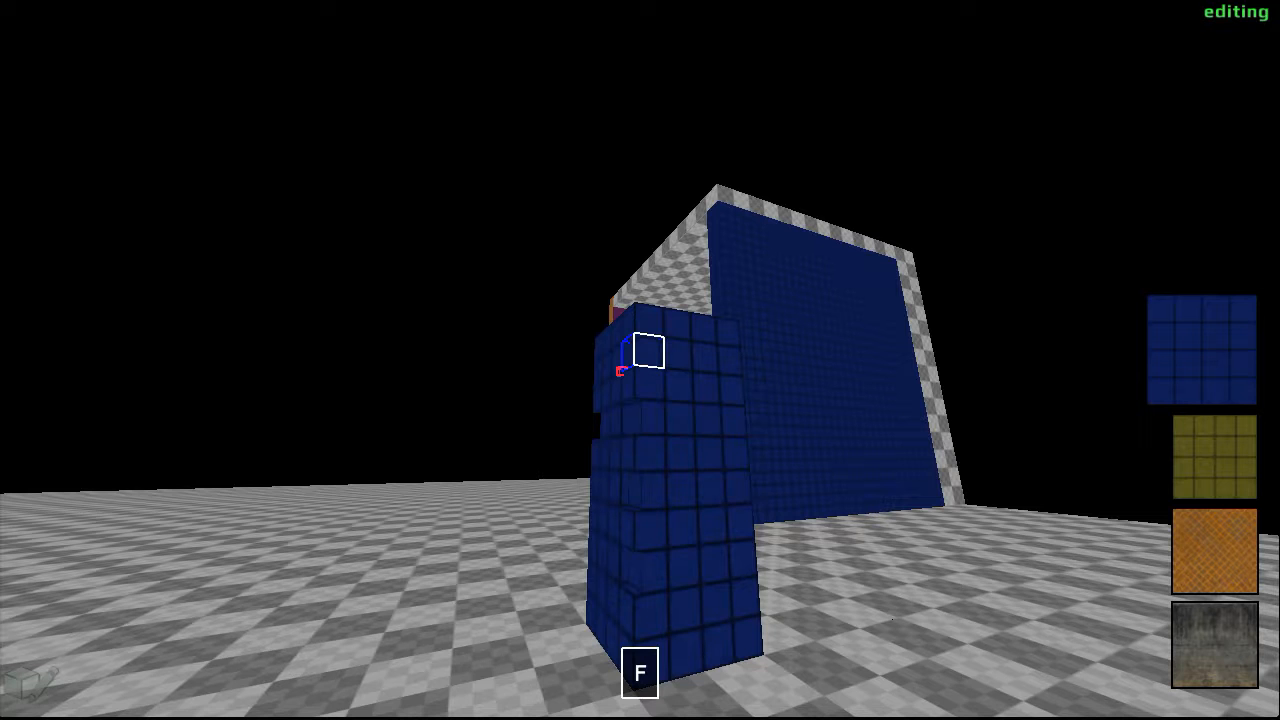
key("w")
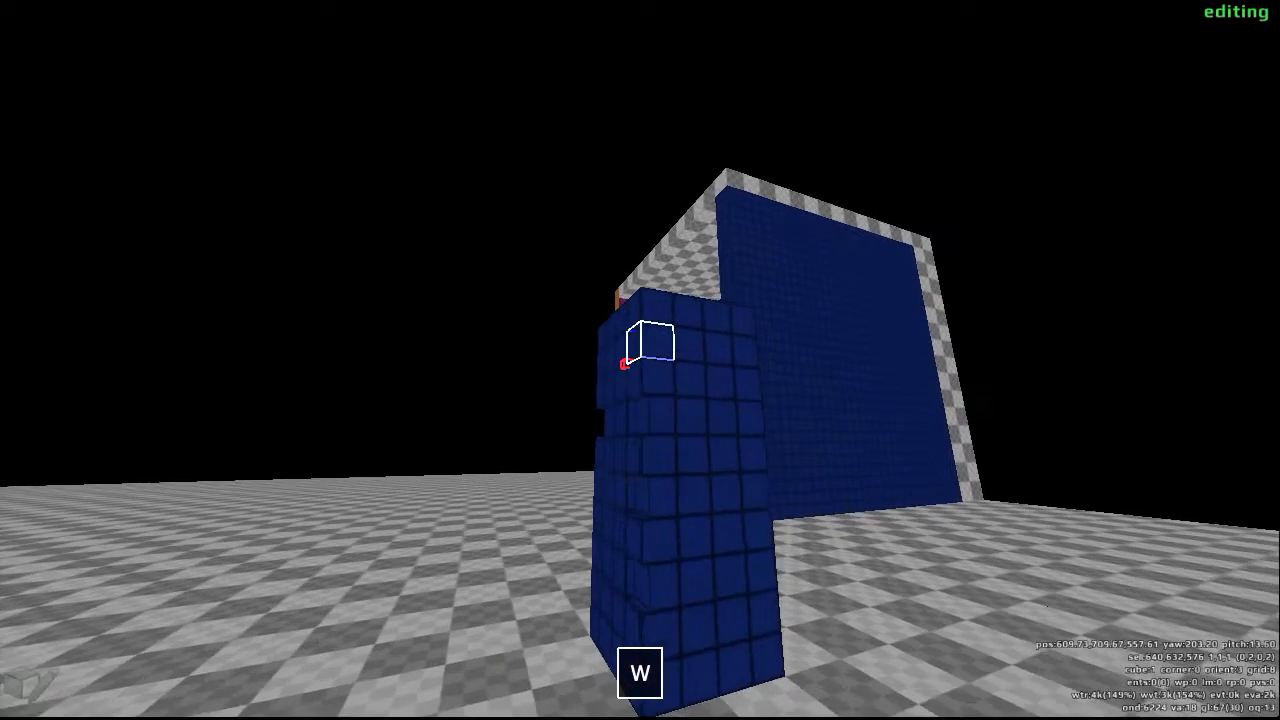
key("f")
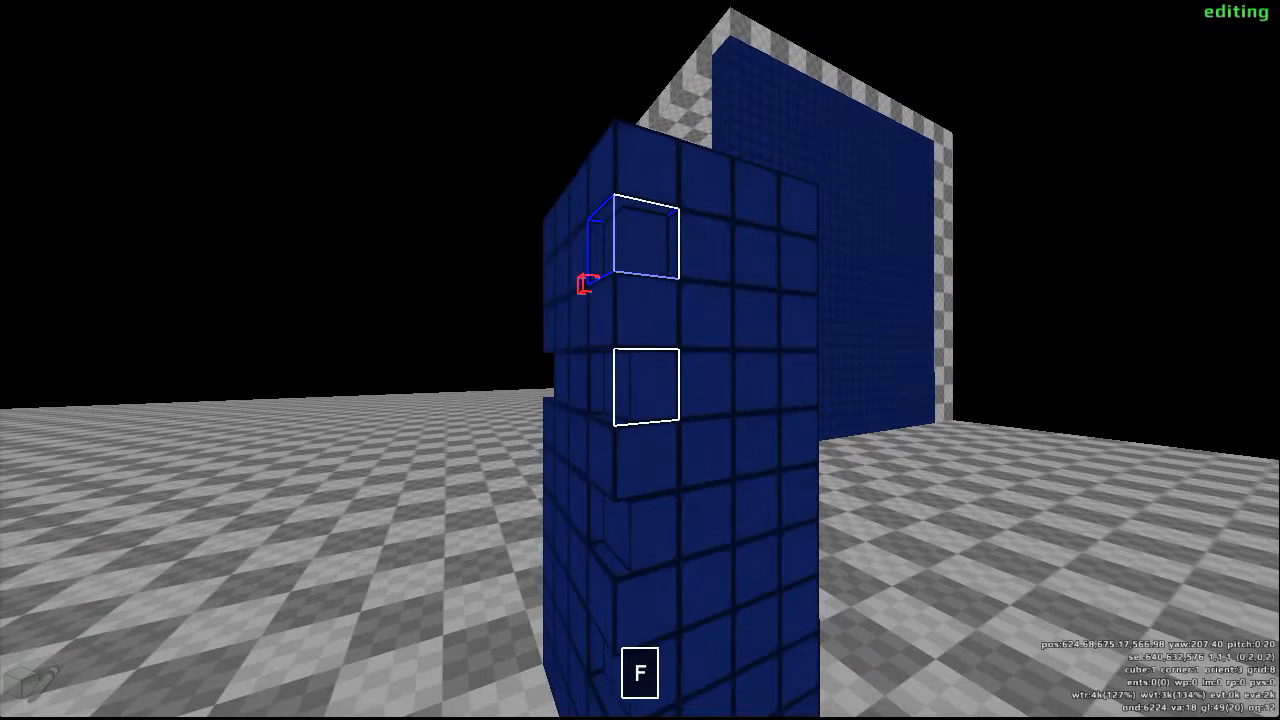
left_click(640, 360)
key("f")
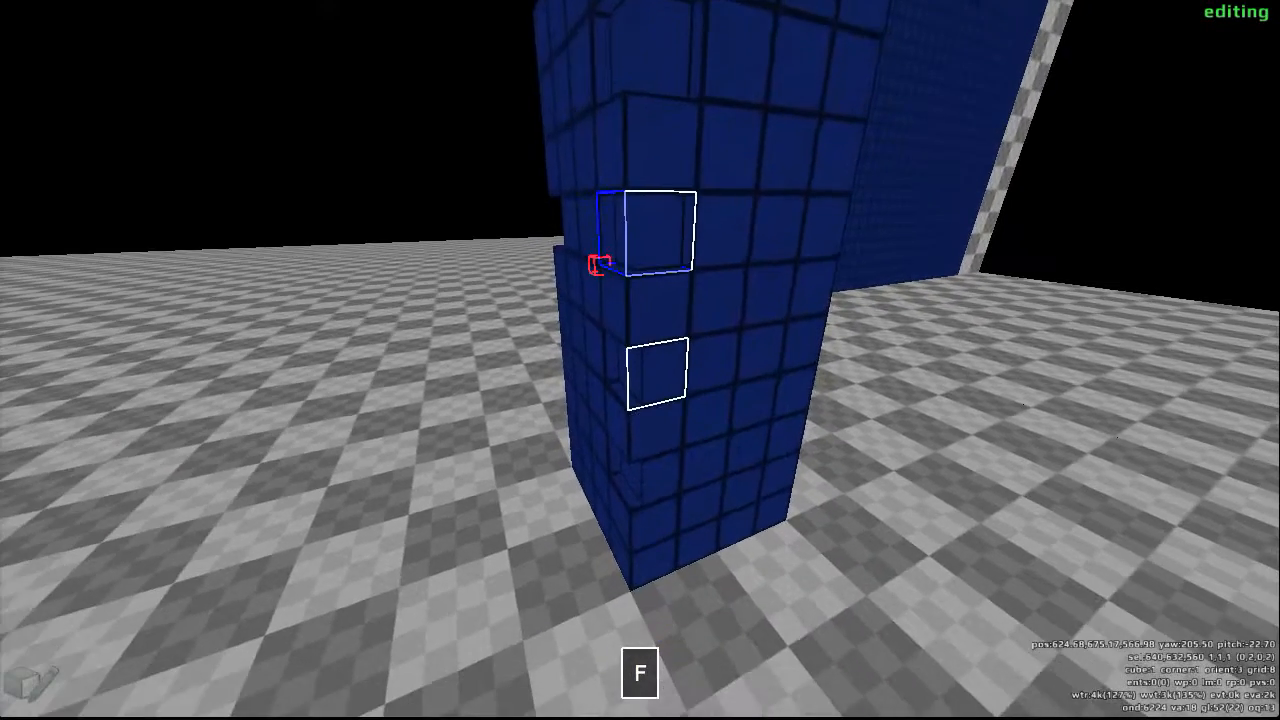
left_click(640, 360)
key("f")
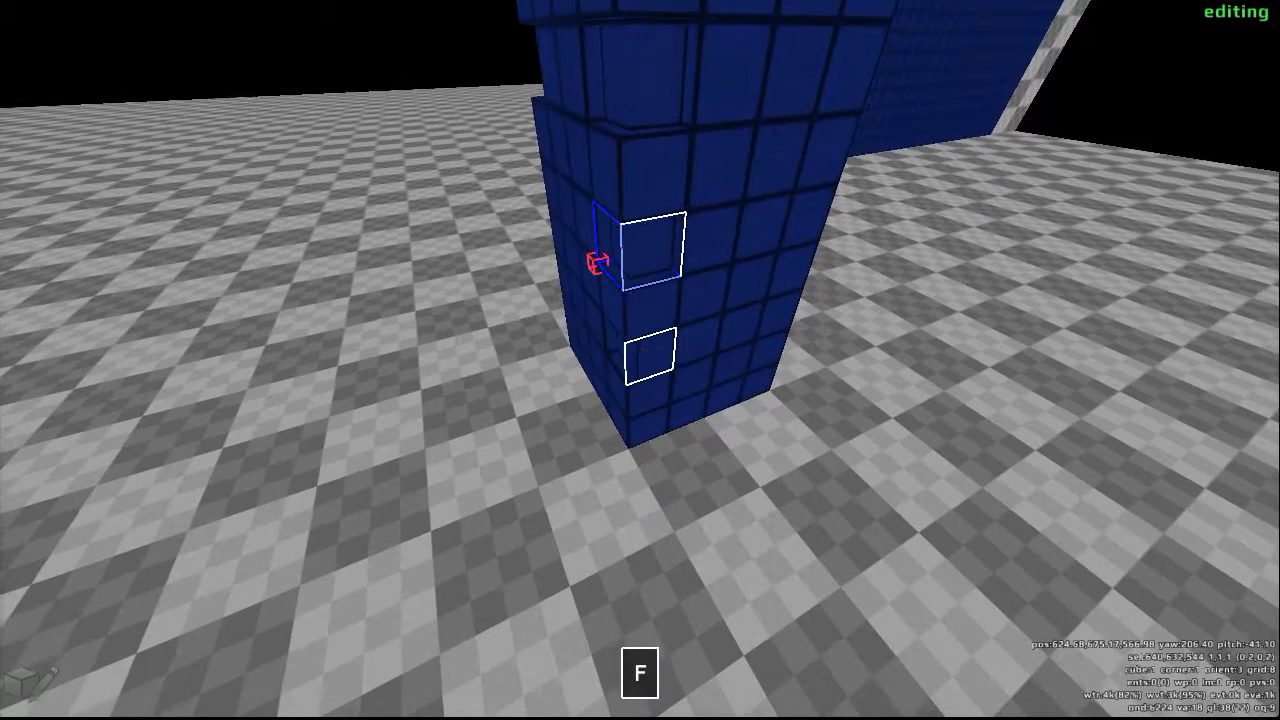
left_click(640, 360)
key("f")
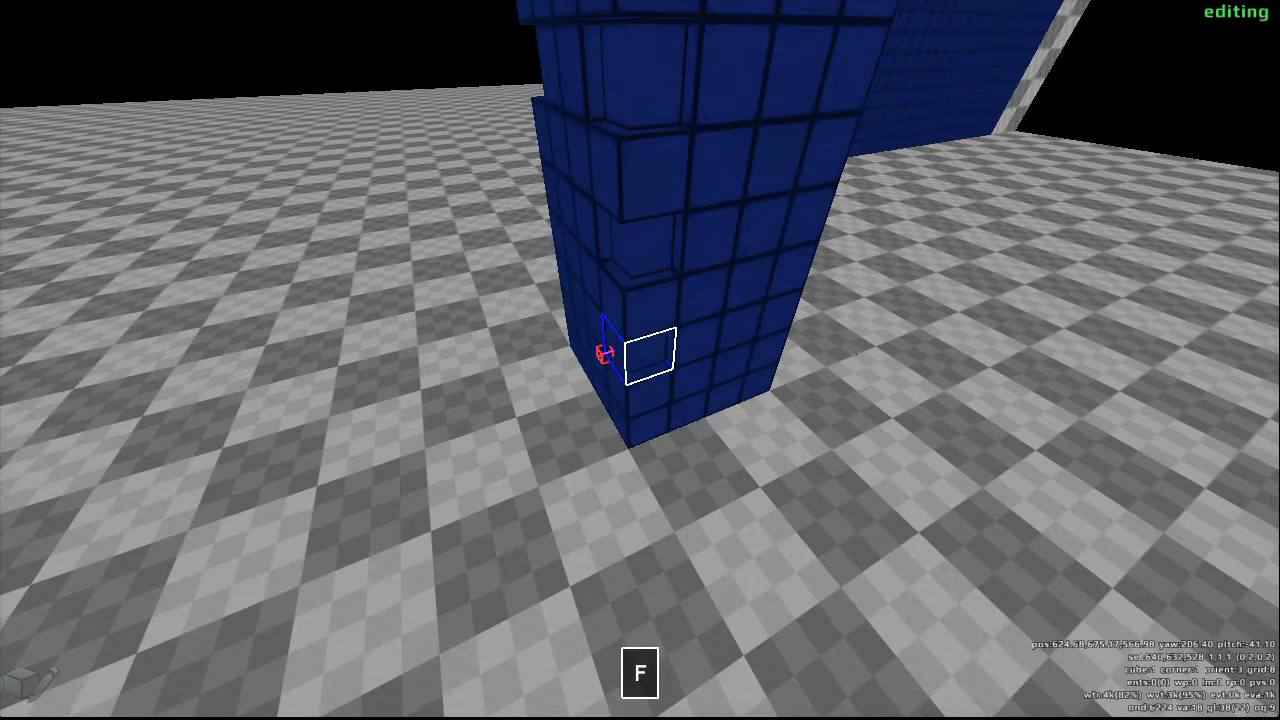
- Cover the four corner recesses, from the lowest to the highest, with the glowing white light panel texture
key("y")
scroll(640, 360, "down", 5)
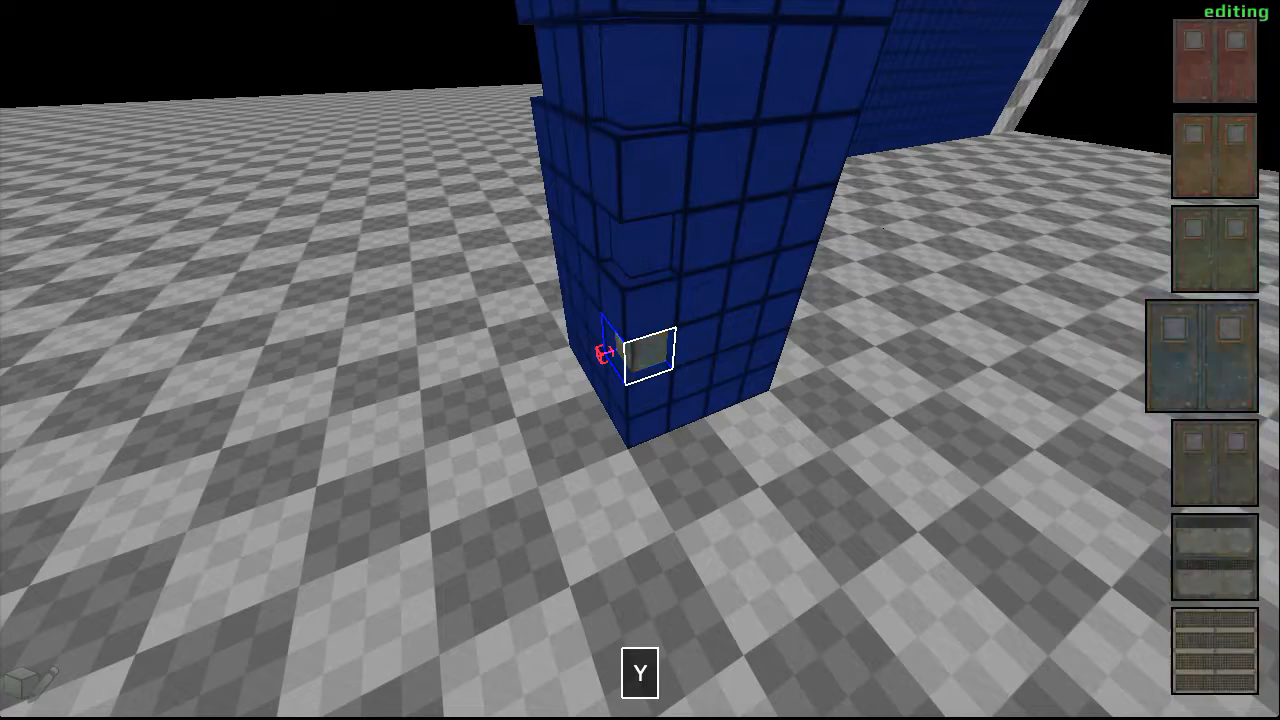
scroll(640, 360, "down", 8)
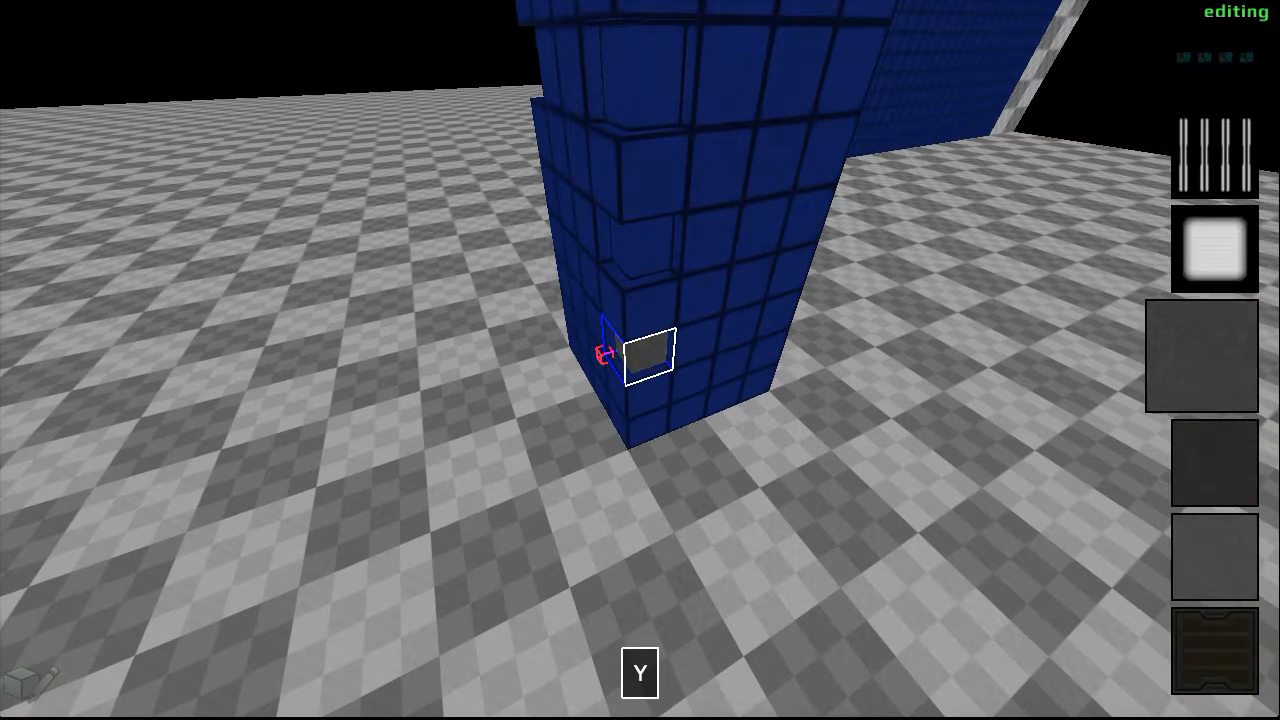
scroll(640, 360, "down", 1)
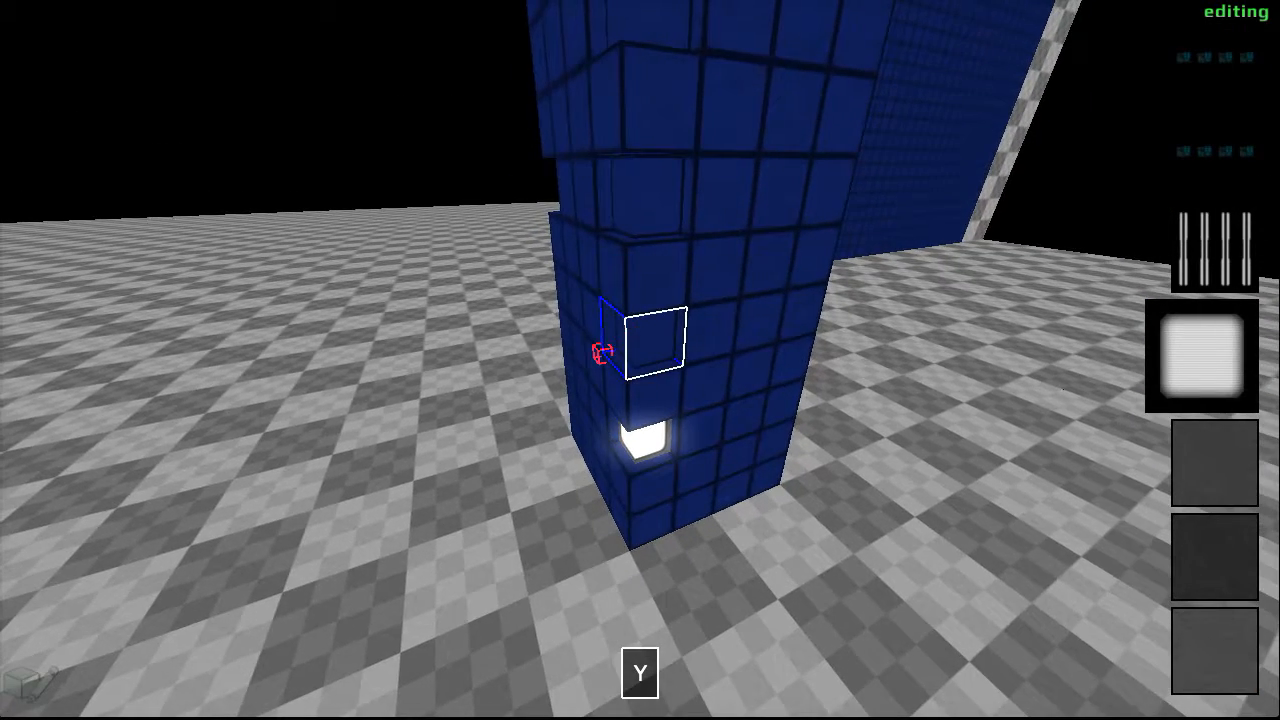
scroll(640, 360, "down", 1)
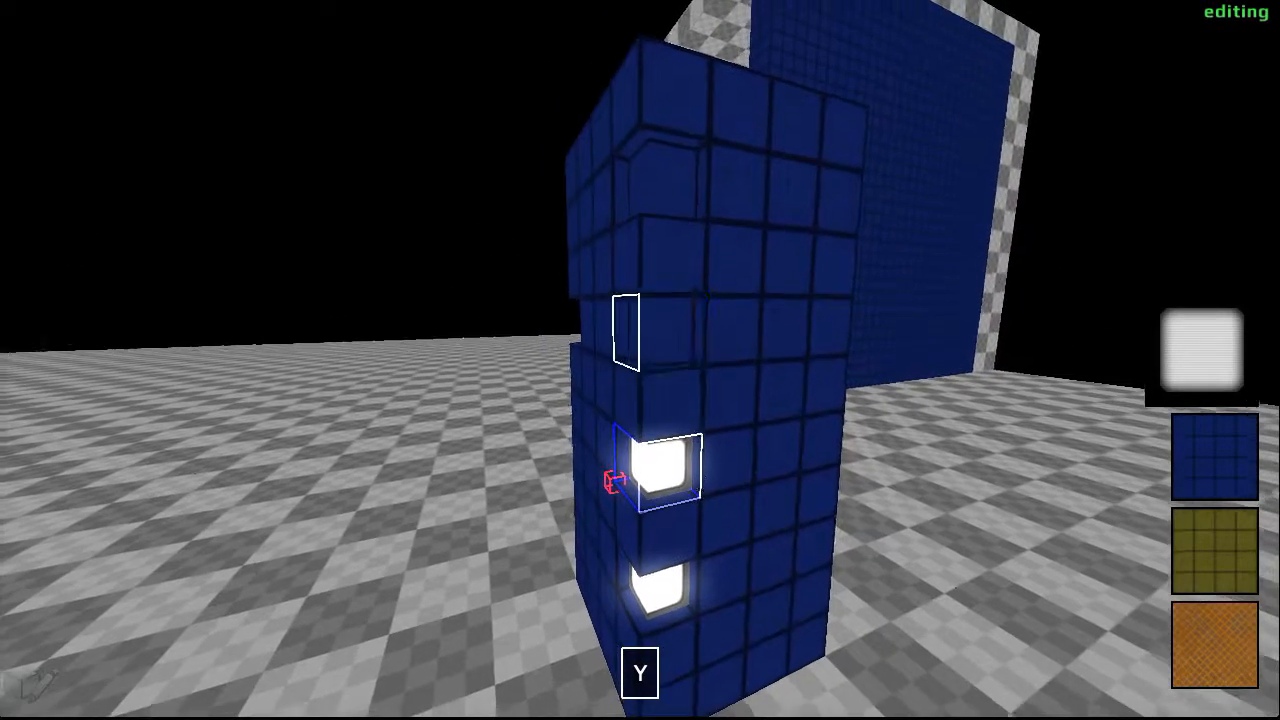
left_click(640, 360)
scroll(640, 360, "up", 1)
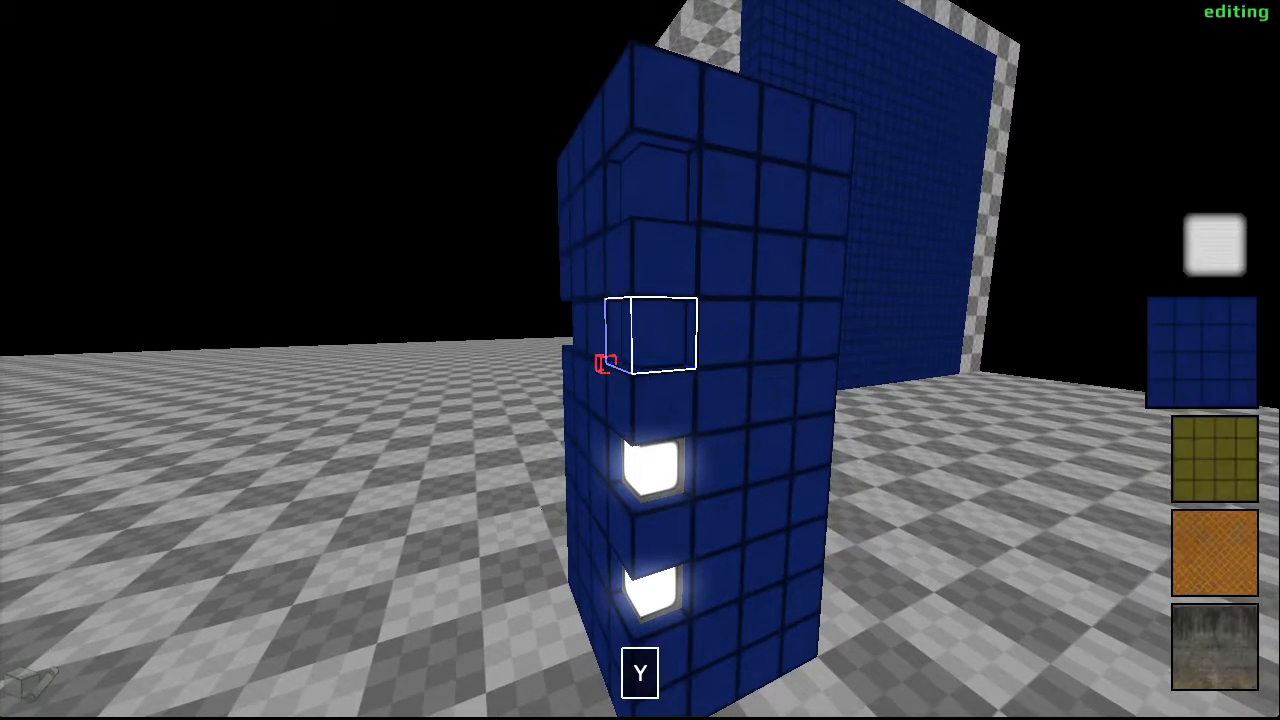
scroll(640, 360, "down", 1)
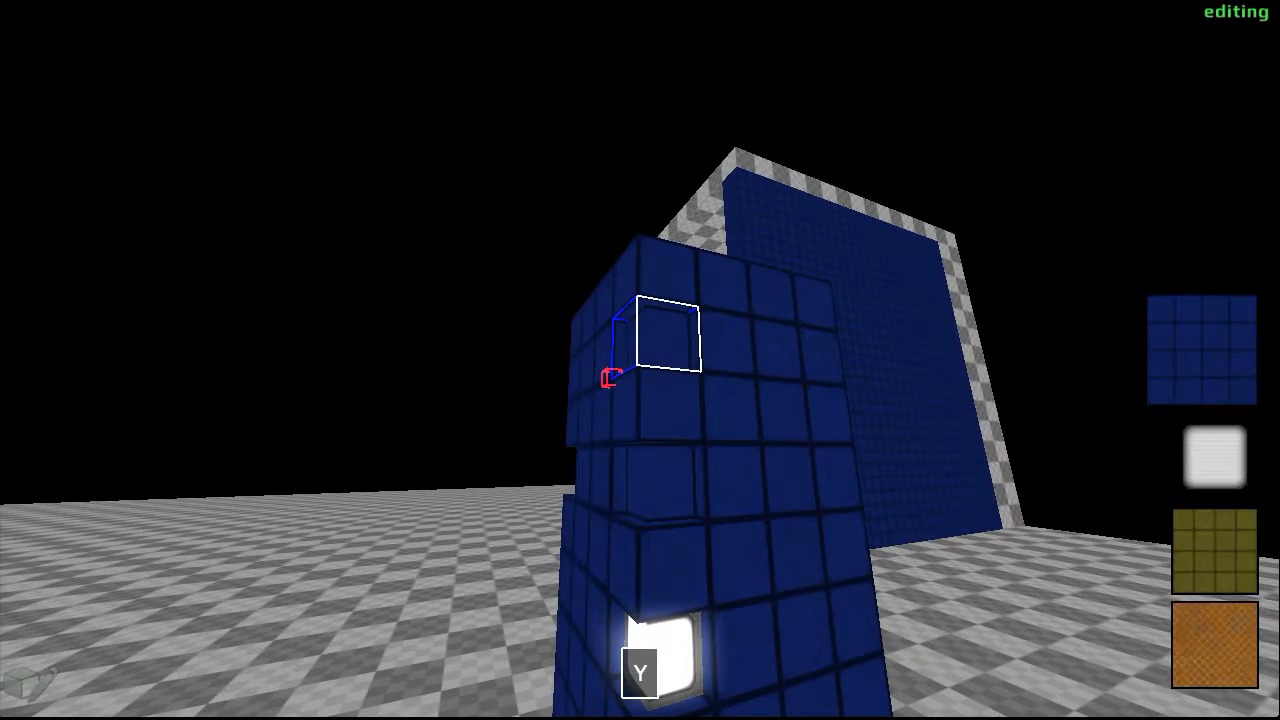
scroll(640, 360, "down", 1)
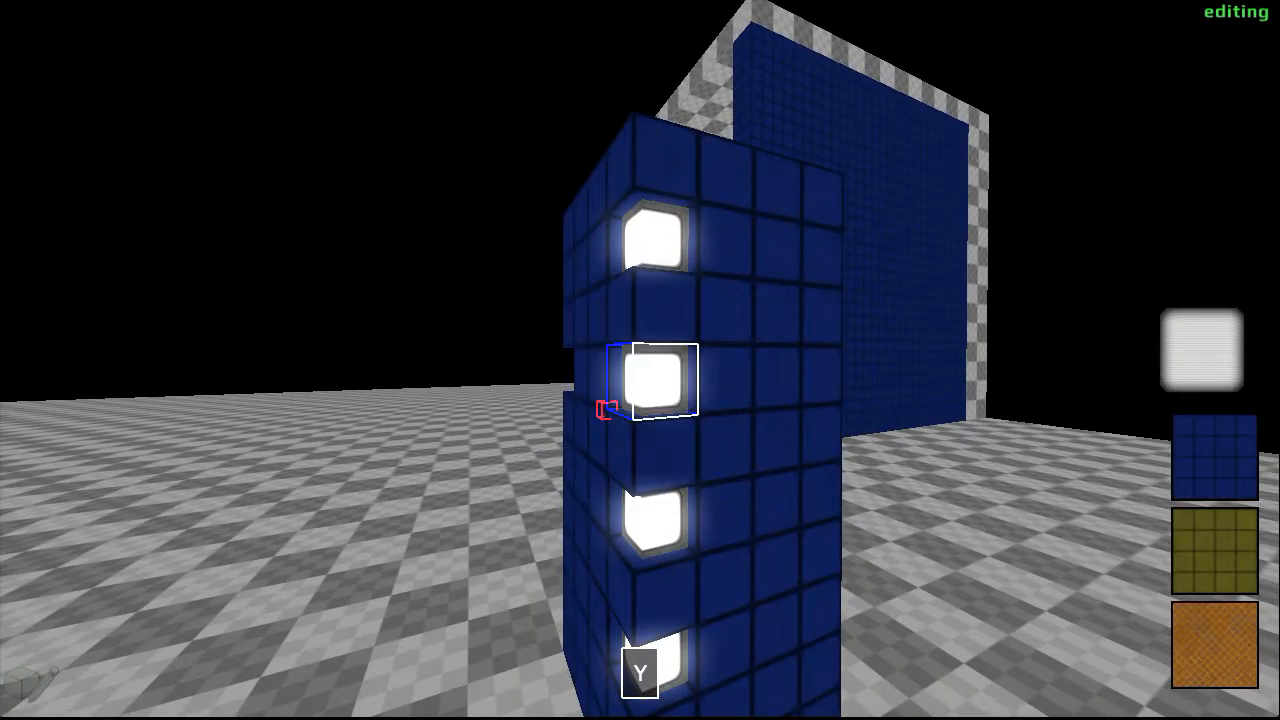
- Leave edit mode and walk around the column to examine its light recesses from ground level
key("d")
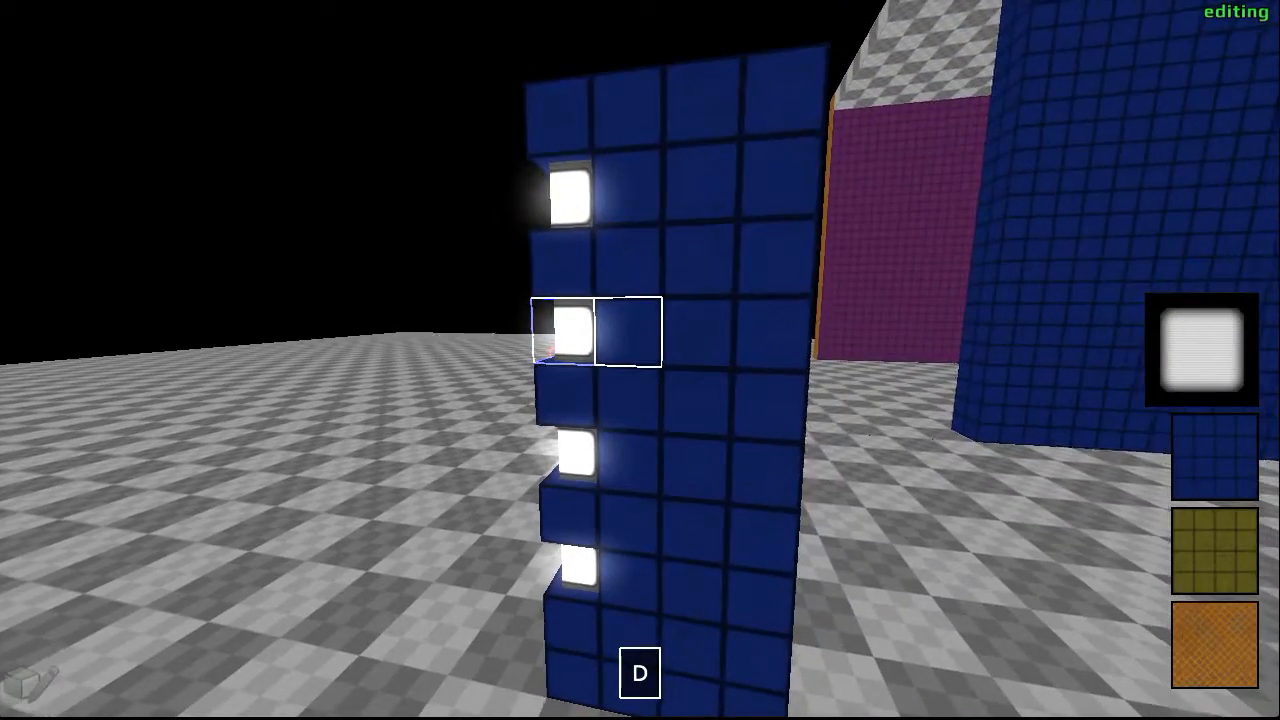
key("a")
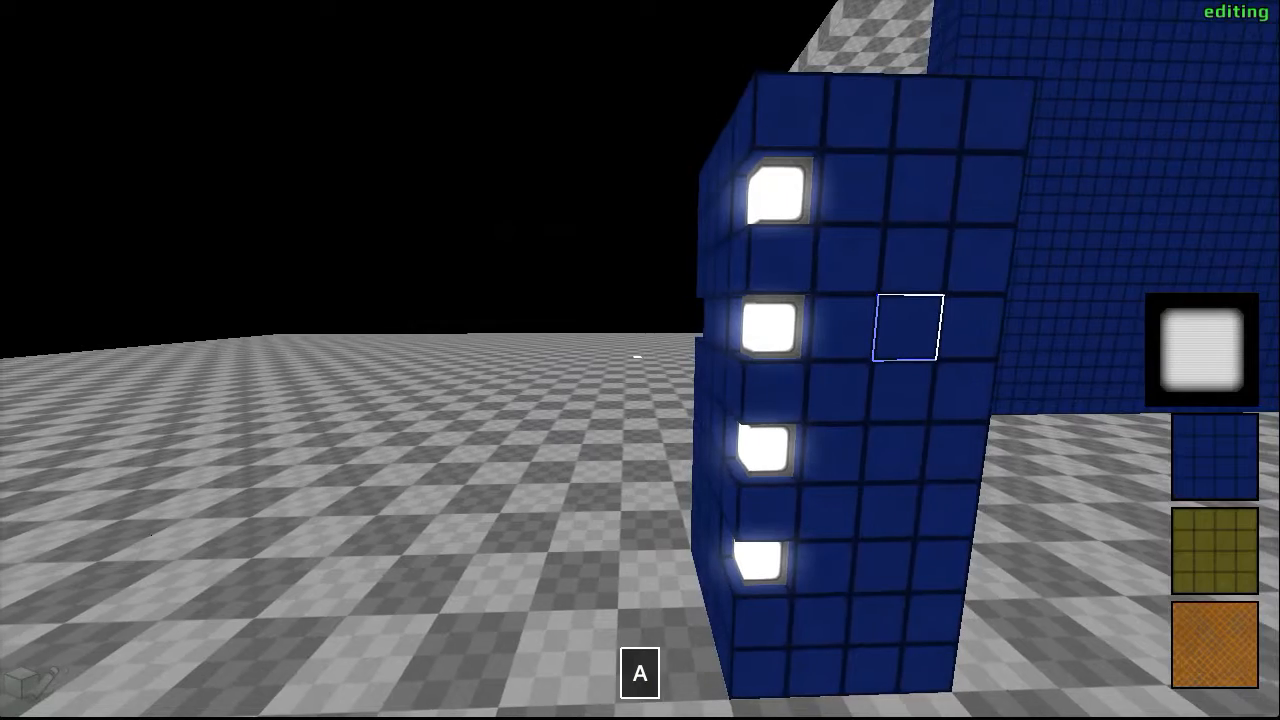
key("F2")
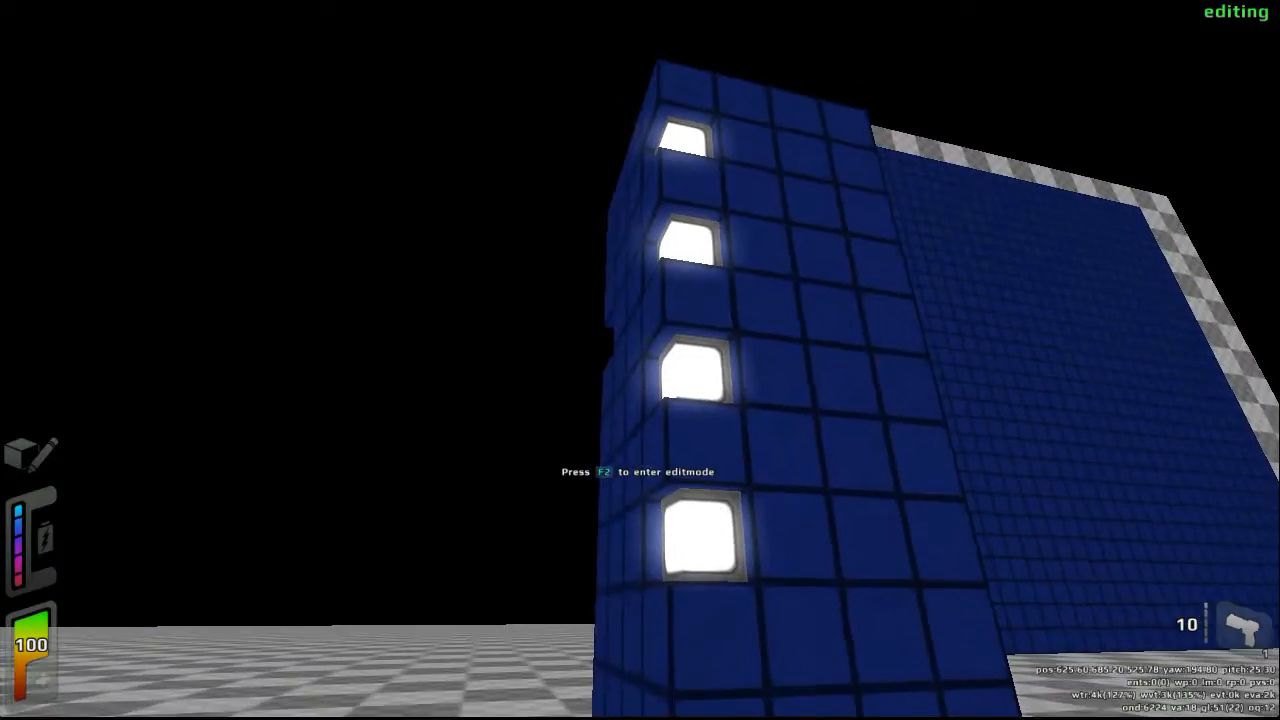
key("w")
key("s")
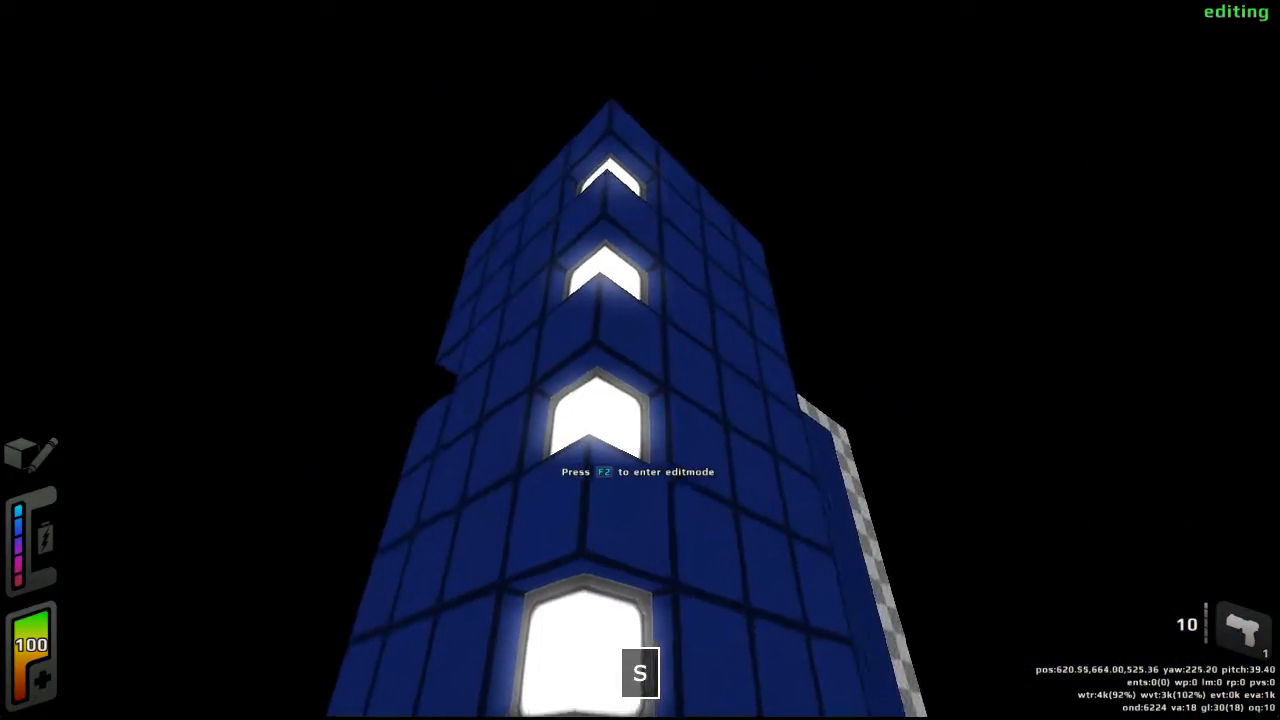
key("a")
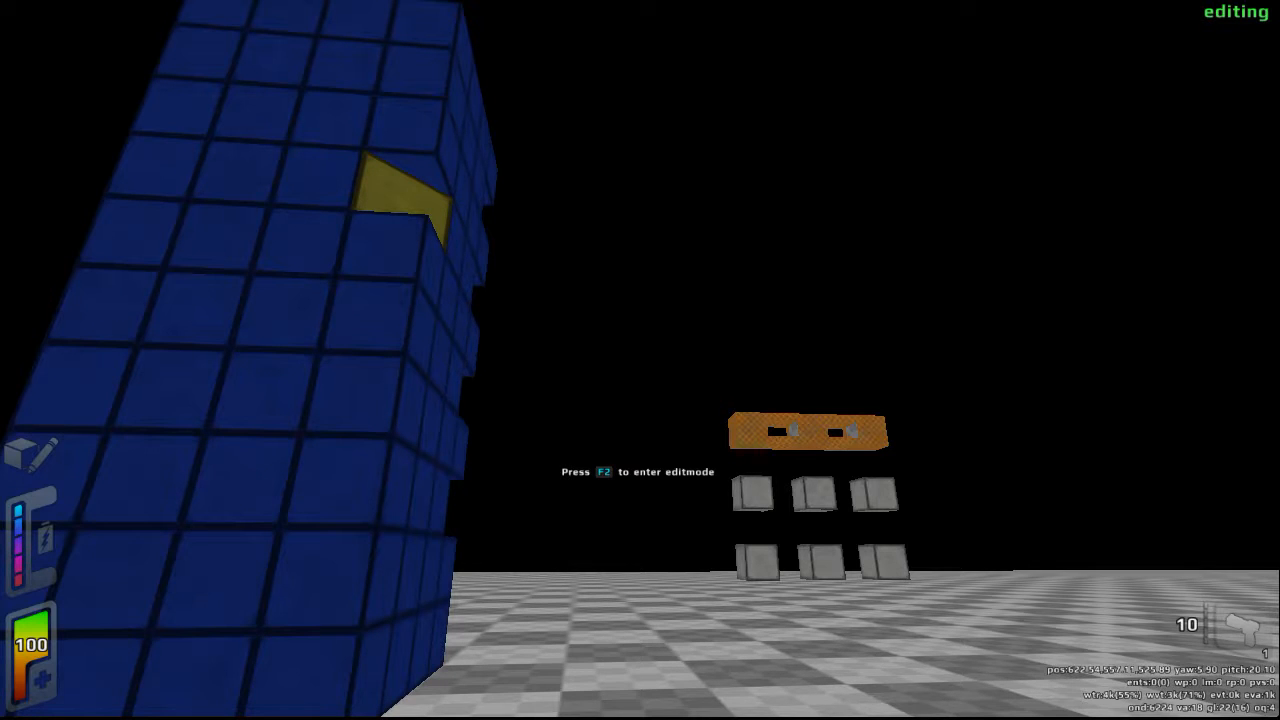
- Save the map with the savemap command, naming it with the author's first name in capitals followed by _MAP_1
key("slash")
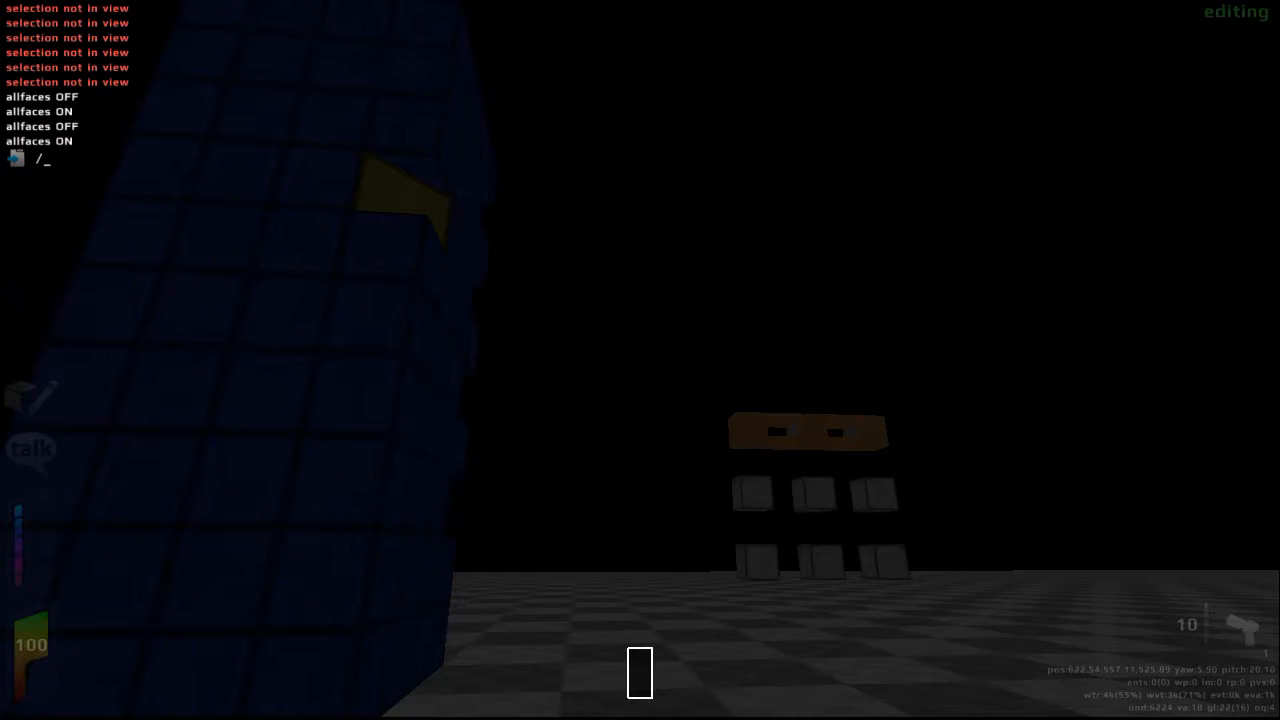
type("savemap")
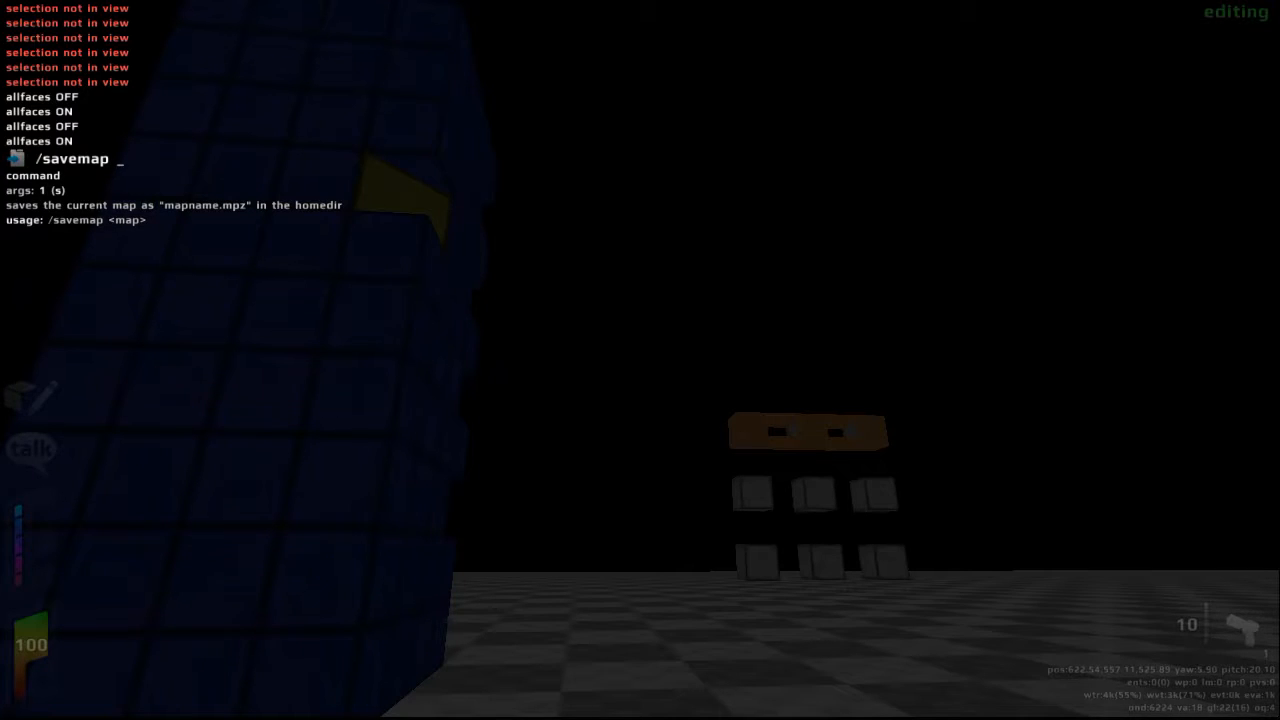
type("JOHN")
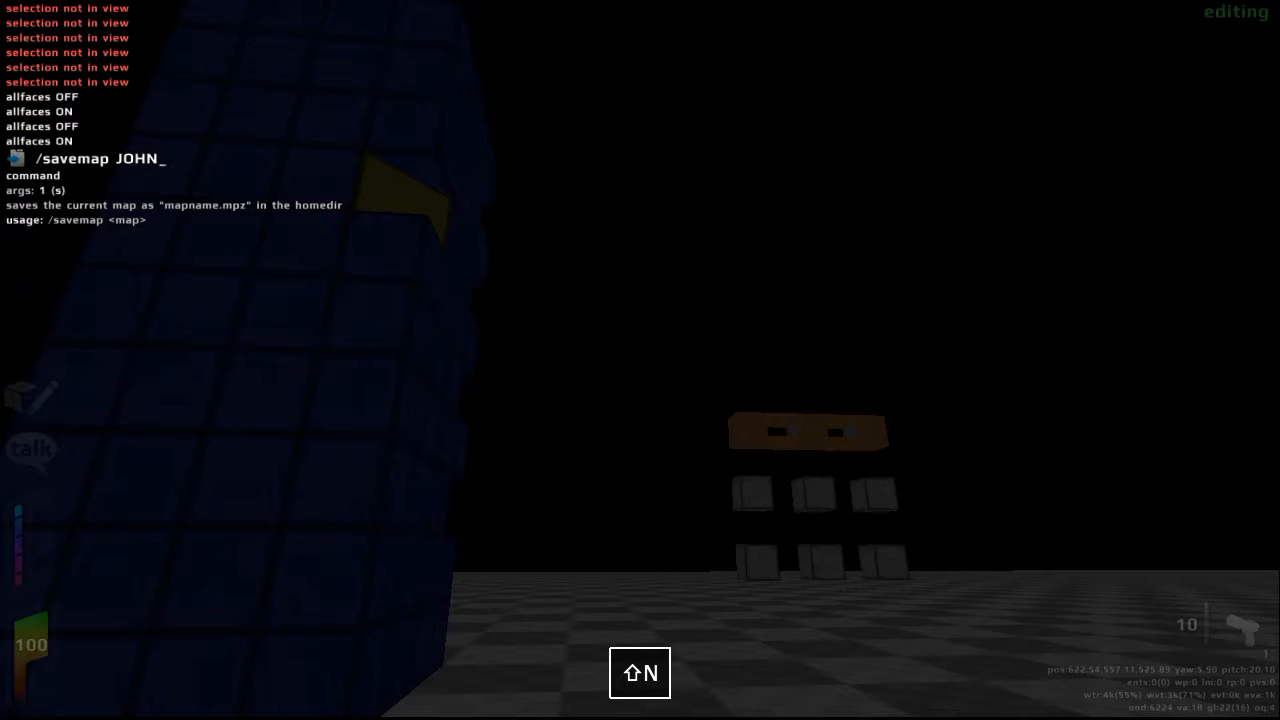
type("_MAP_")
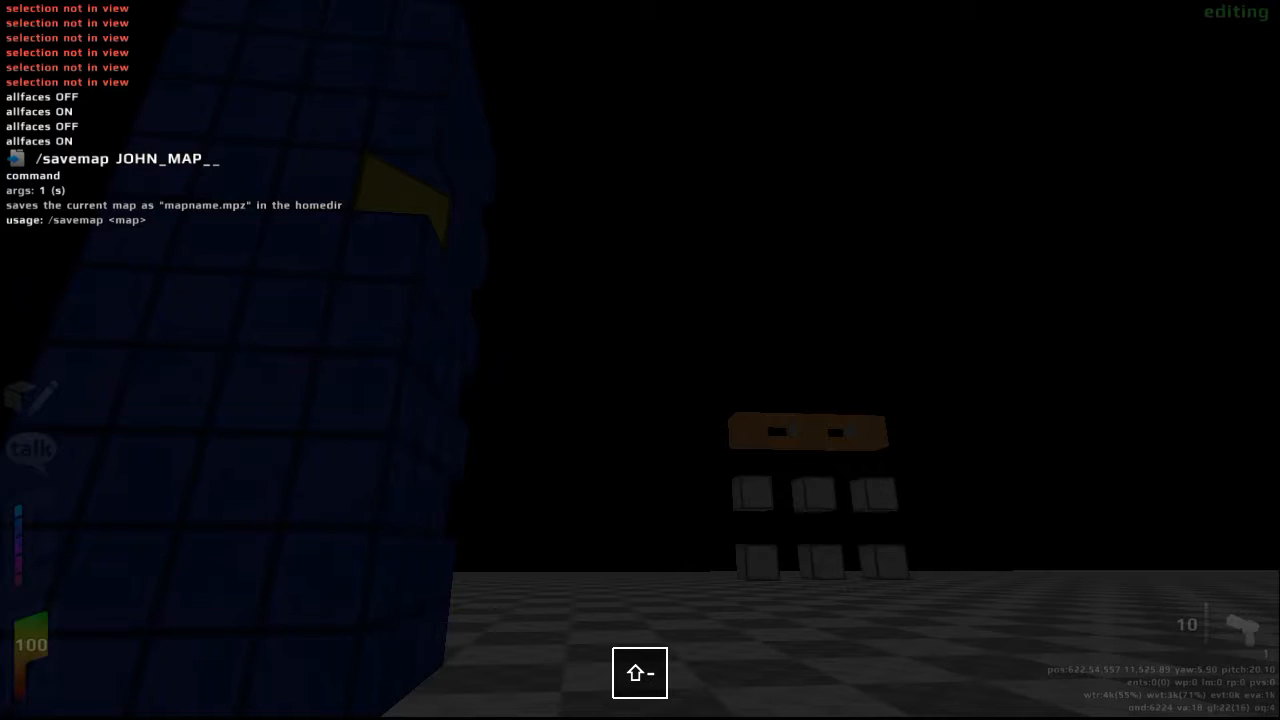
type("1")
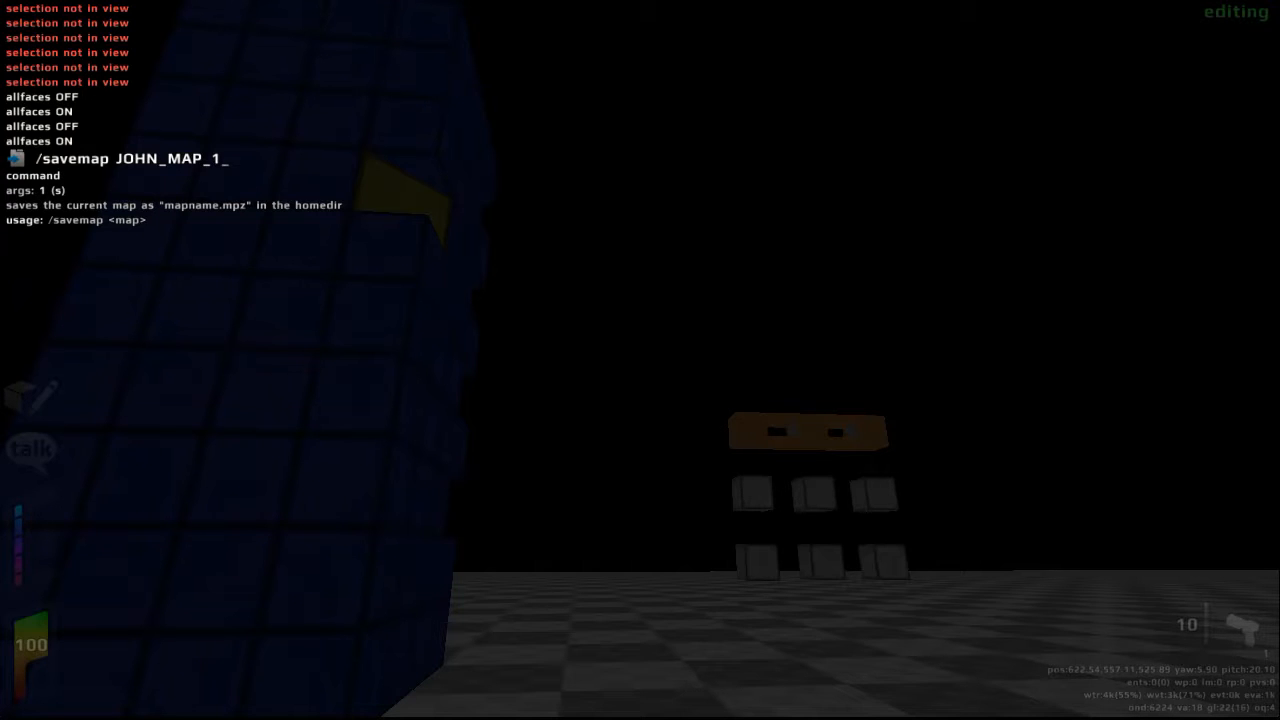
key("Return")
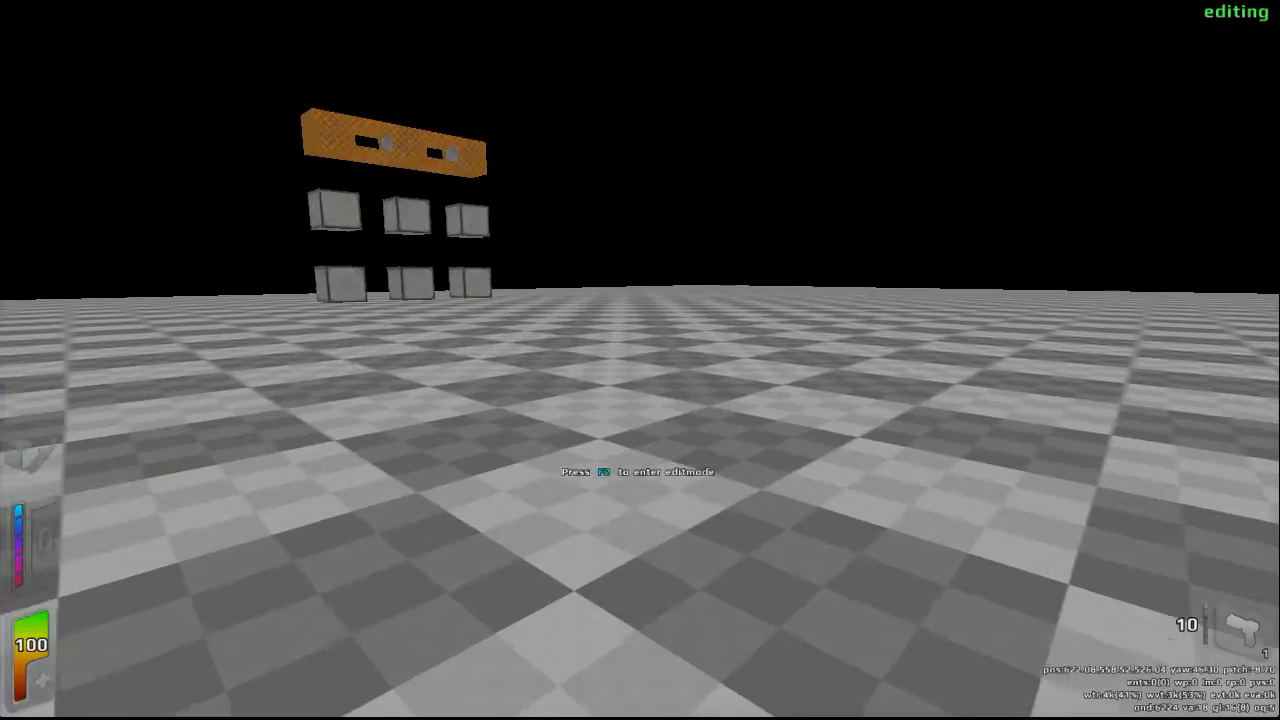
- Return to edit mode, set the grid size to 512, and clear the room, column and floating cubes off the floor using large cubes
key("w")
key("s")
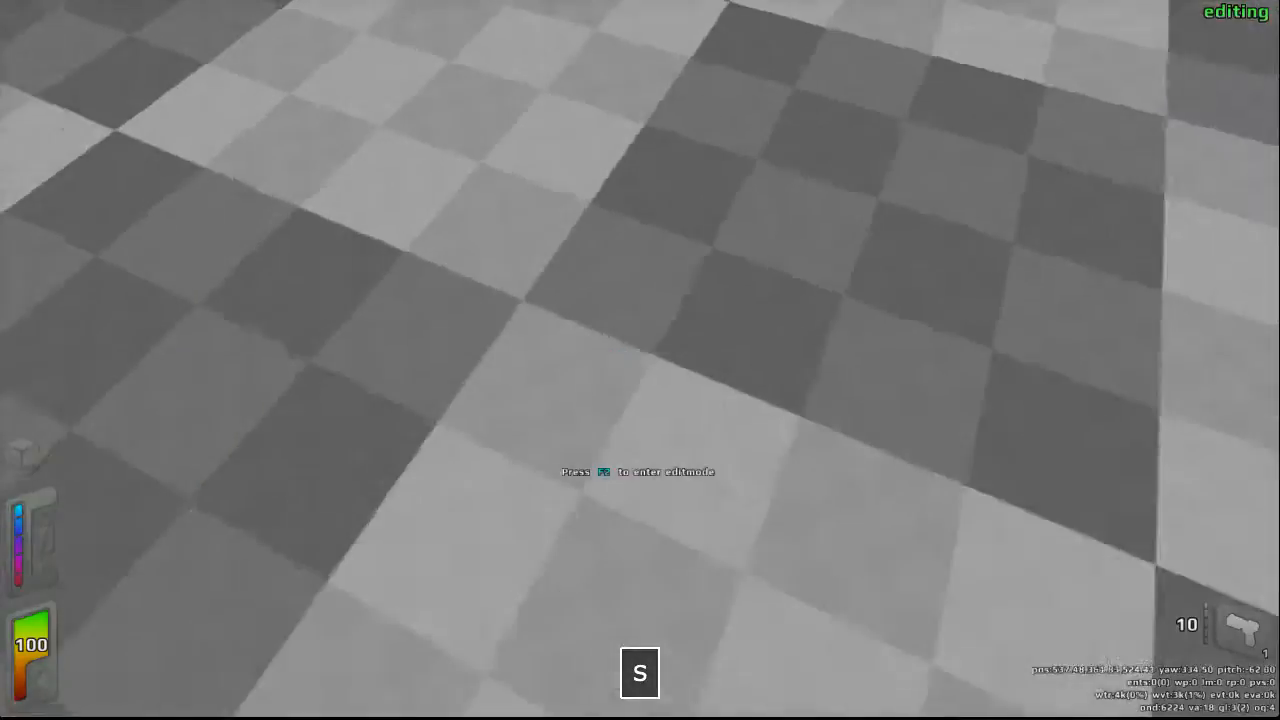
key("F2")
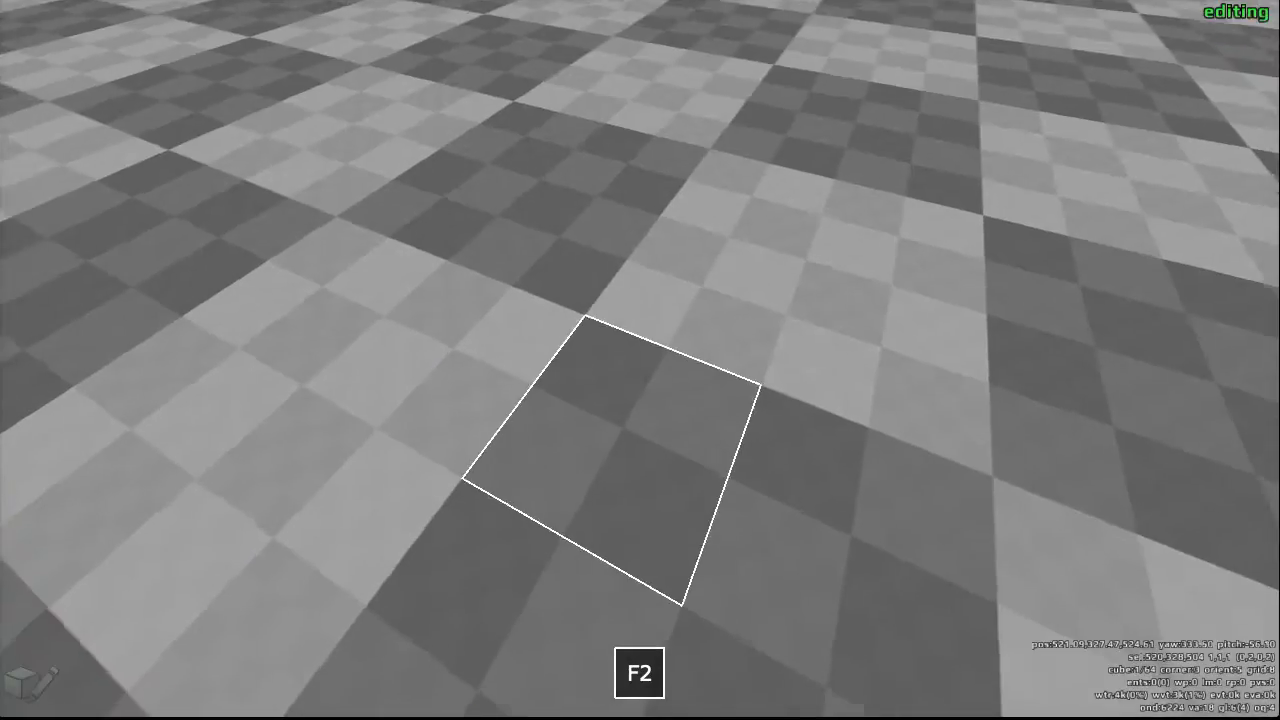
key("s")
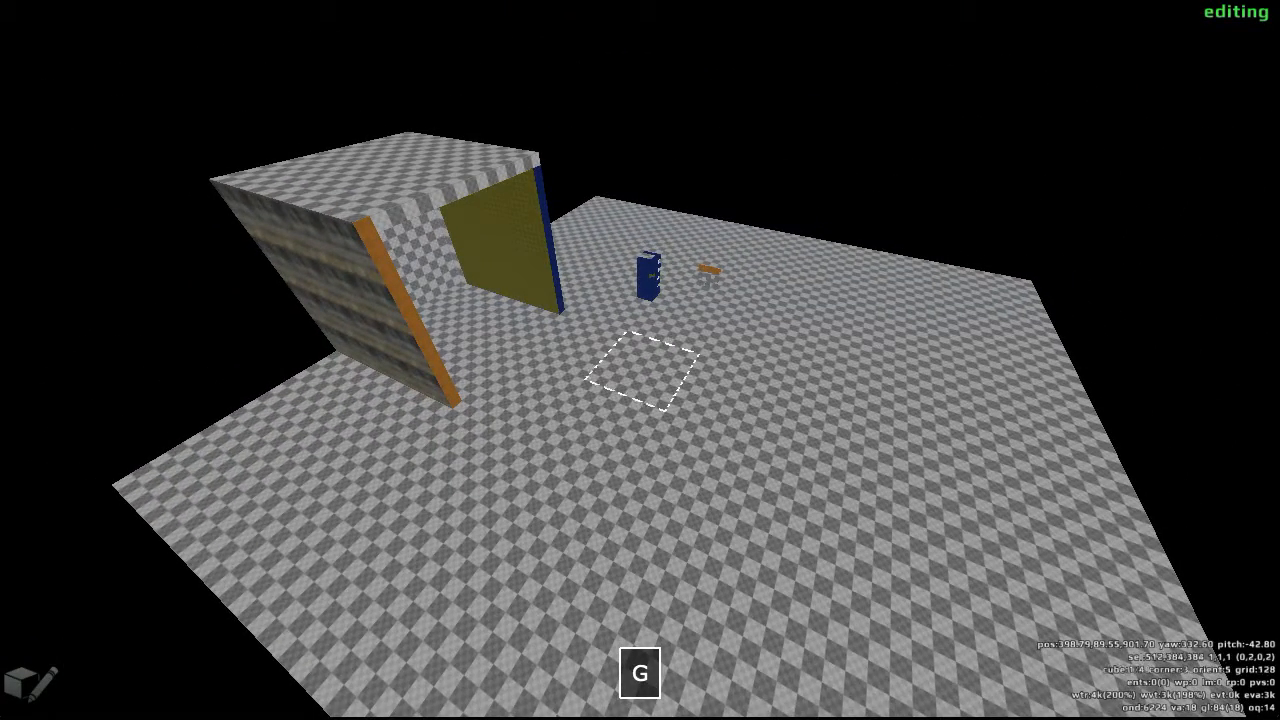
scroll(640, 360, "up", 2)
scroll(640, 360, "up", 1)
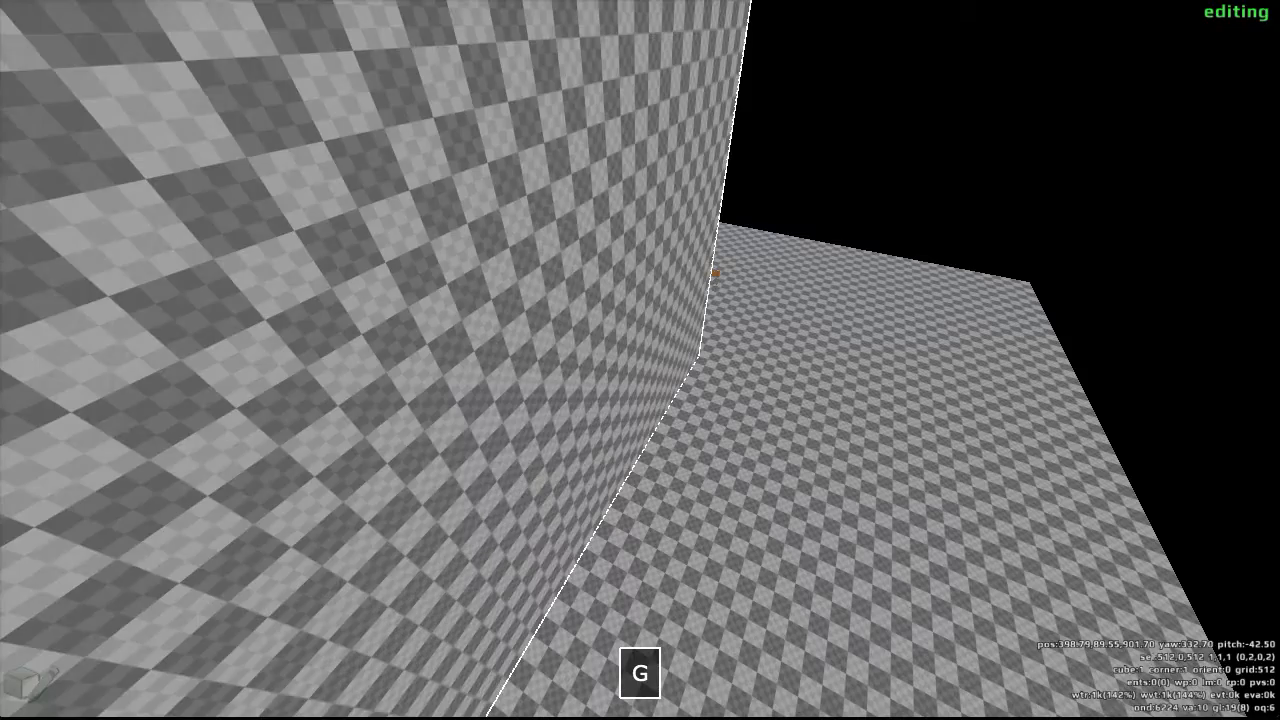
key("d")
scroll(640, 360, "up", 1)
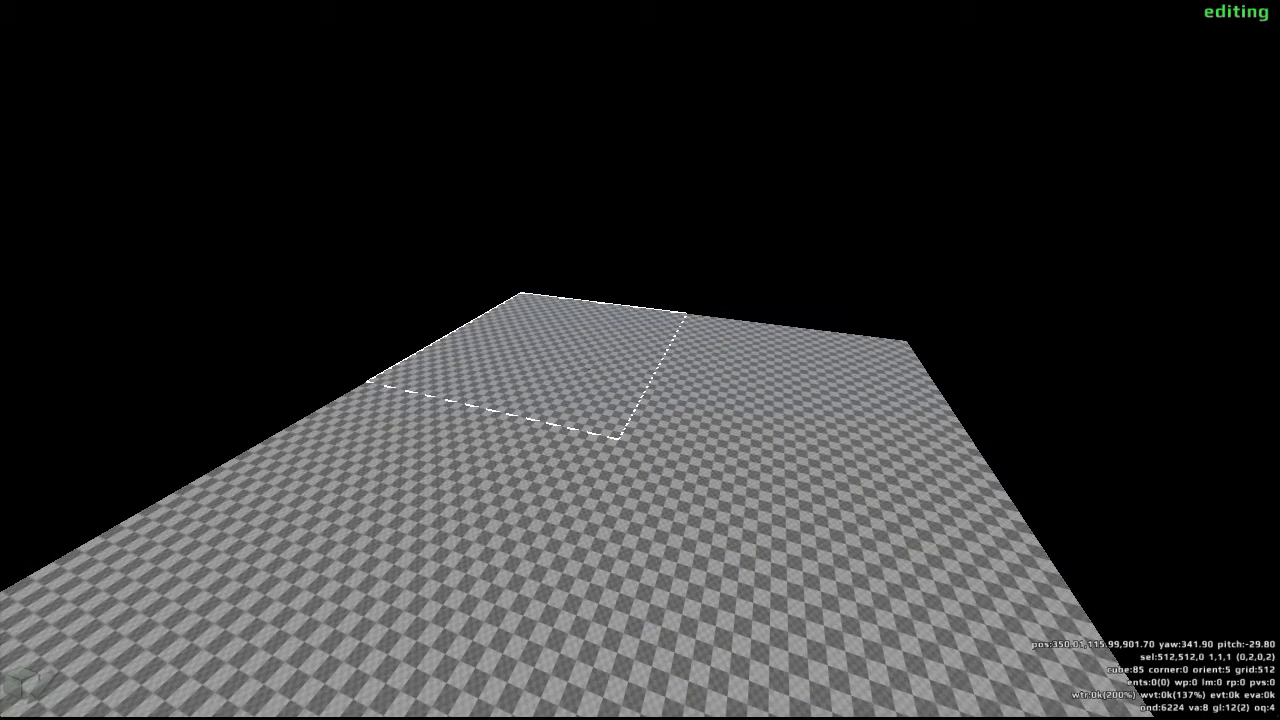
- Try to load the saved map with the edit command, entering the author's first name plus S in capitals followed by _MAP_1
key("slash")
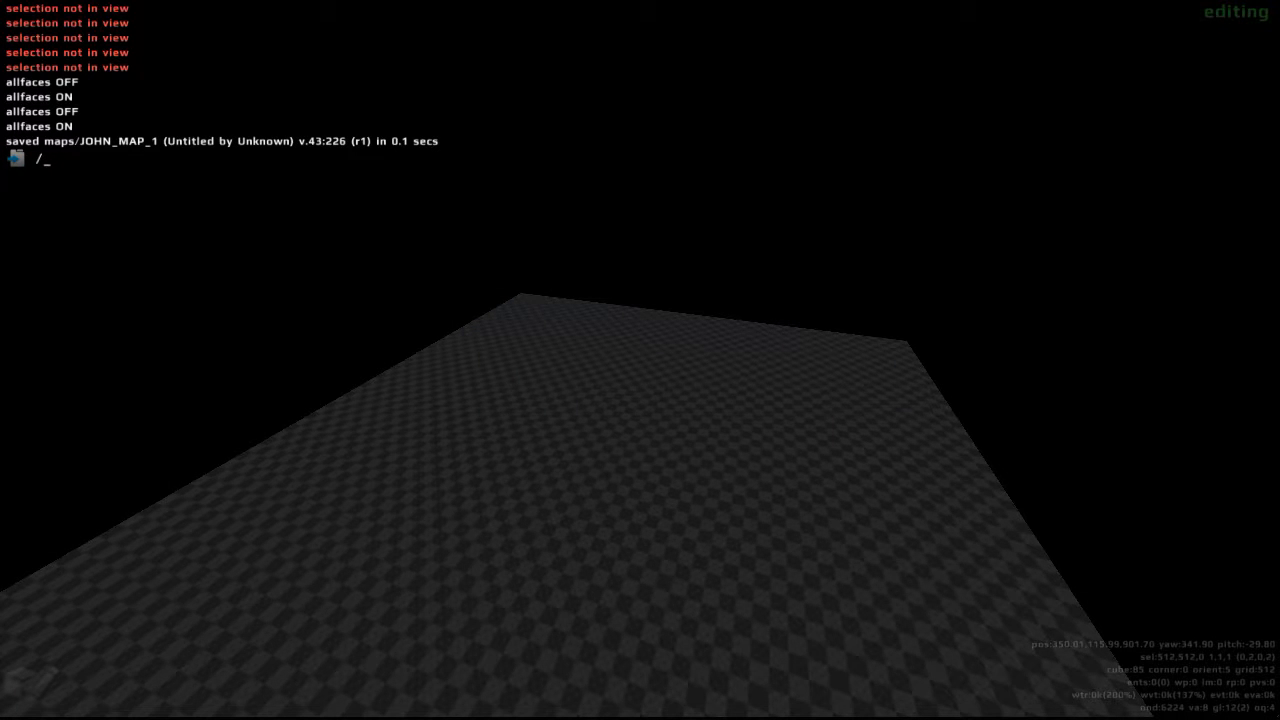
type("edit")
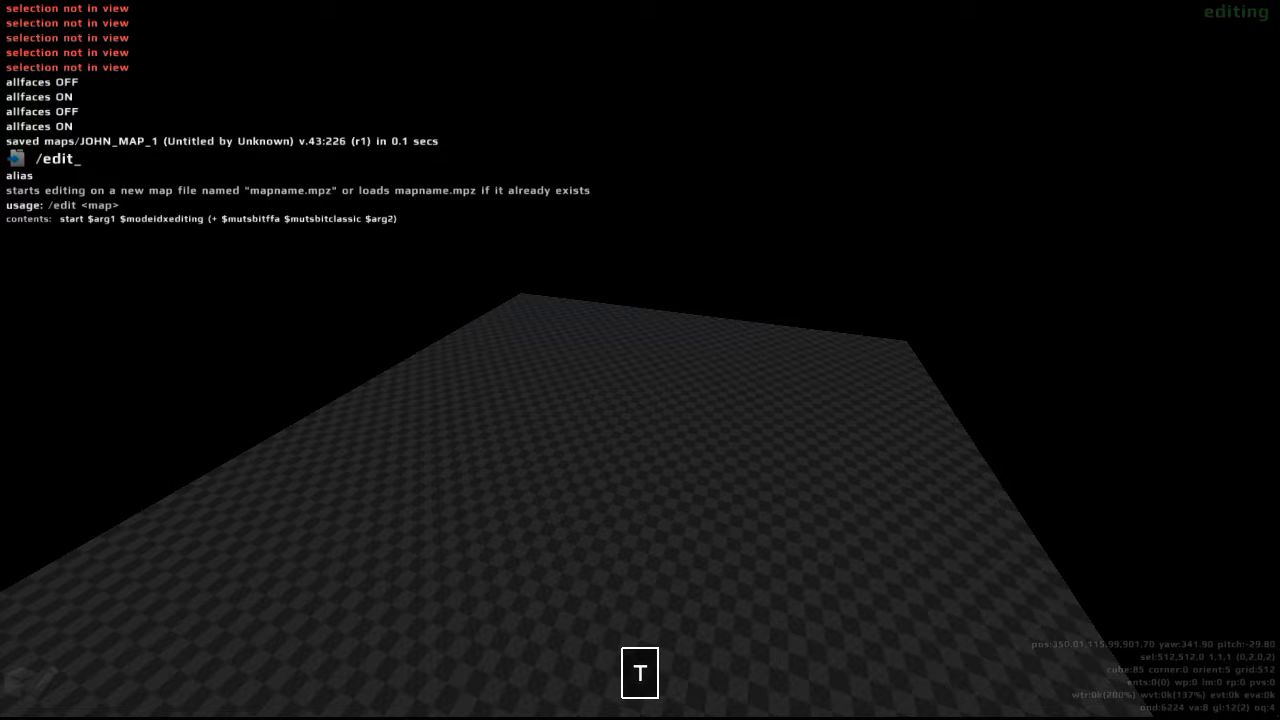
type(" JON")
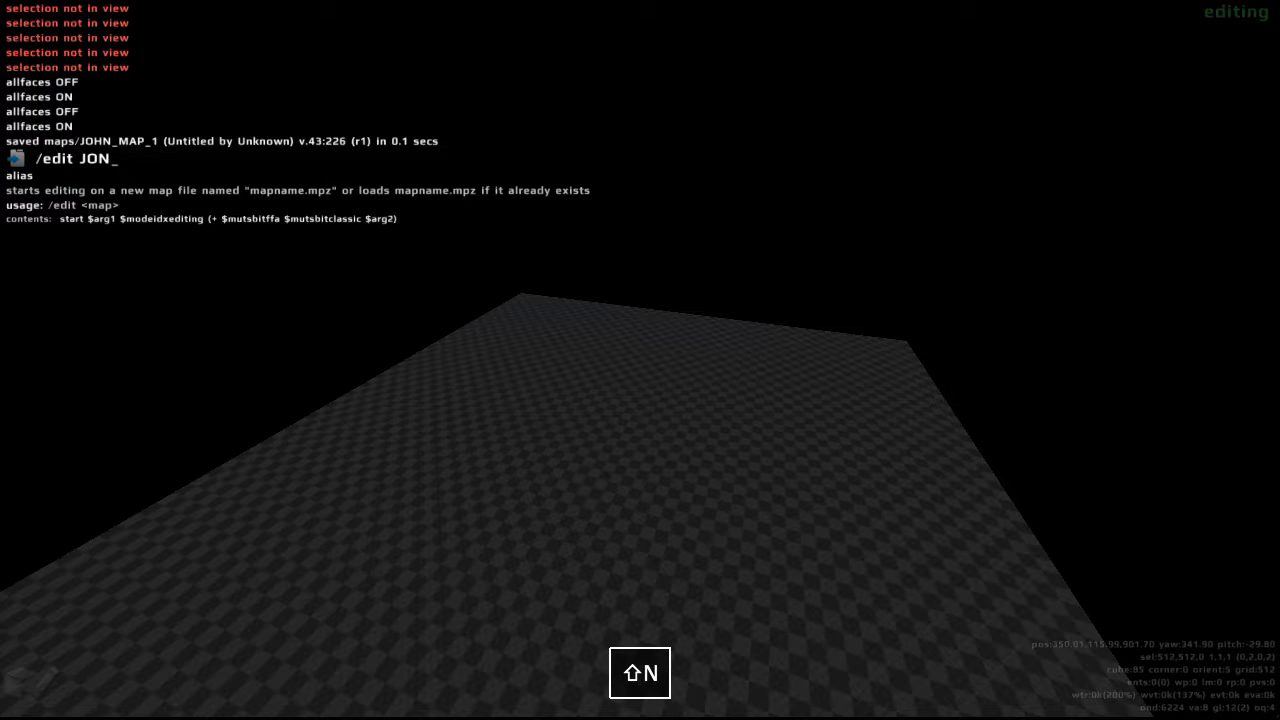
key("BackSpace")
type("HNS_MA")
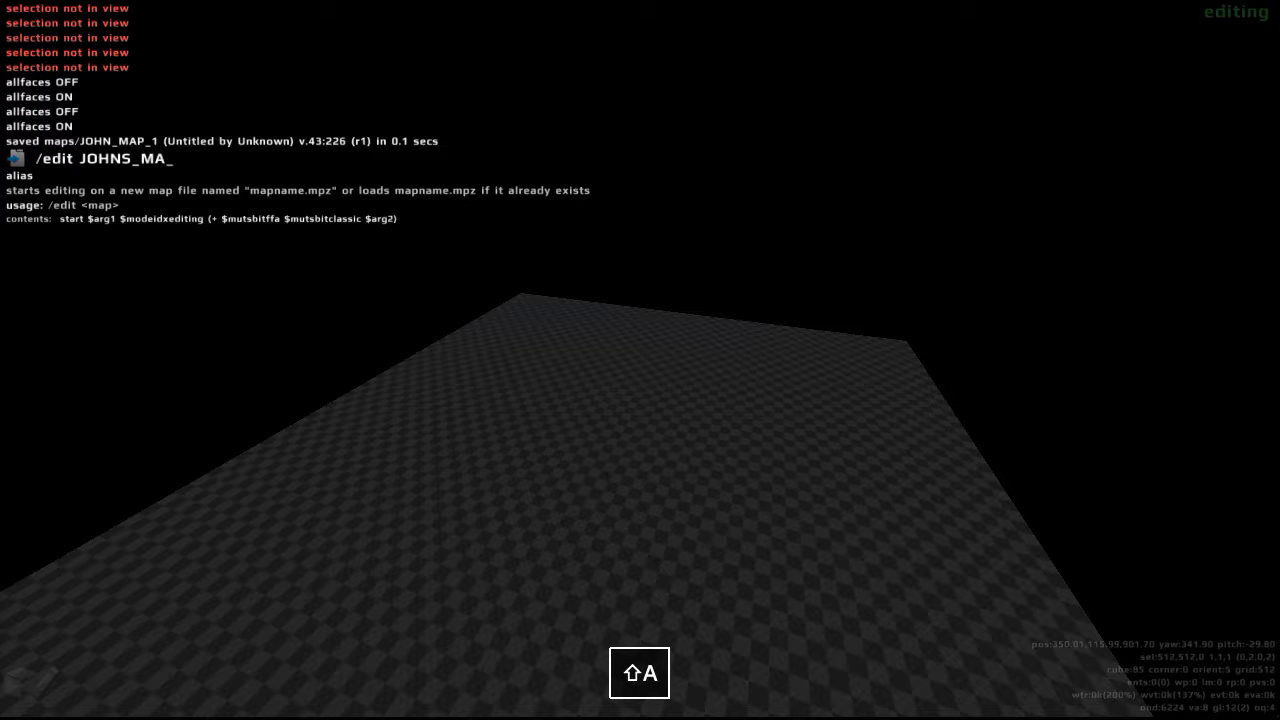
type("P_1")
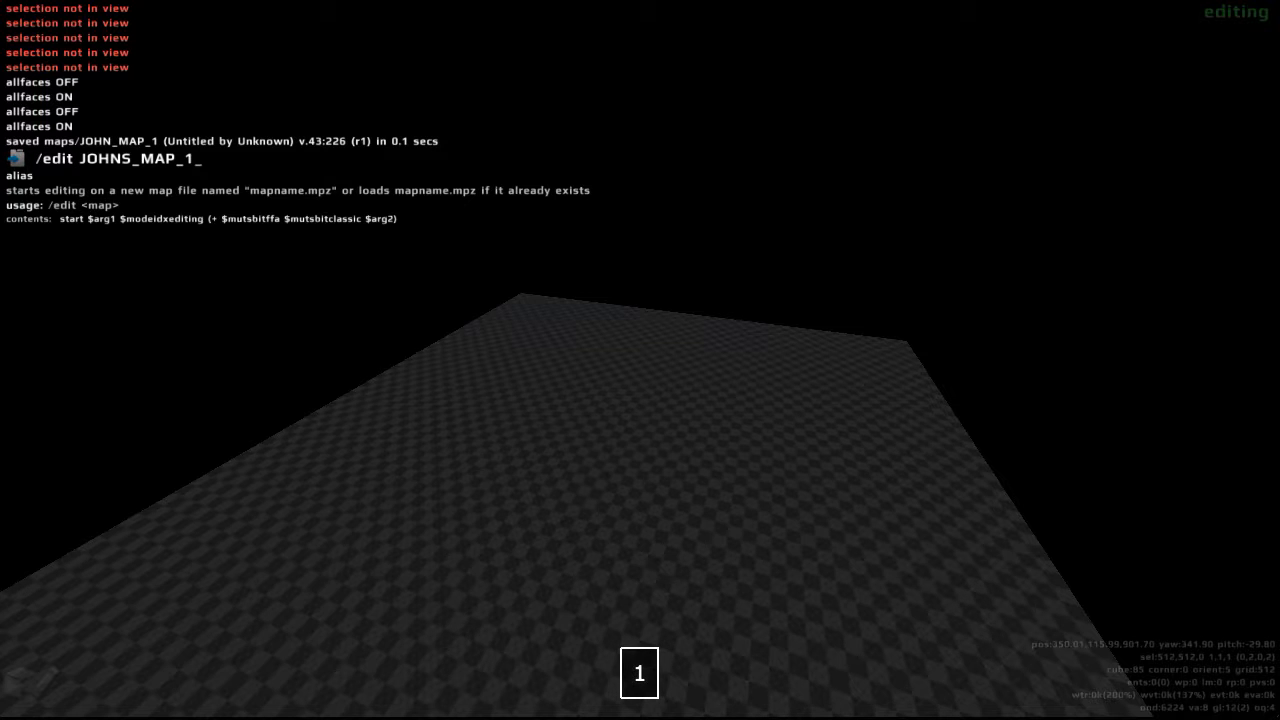
key("Return")
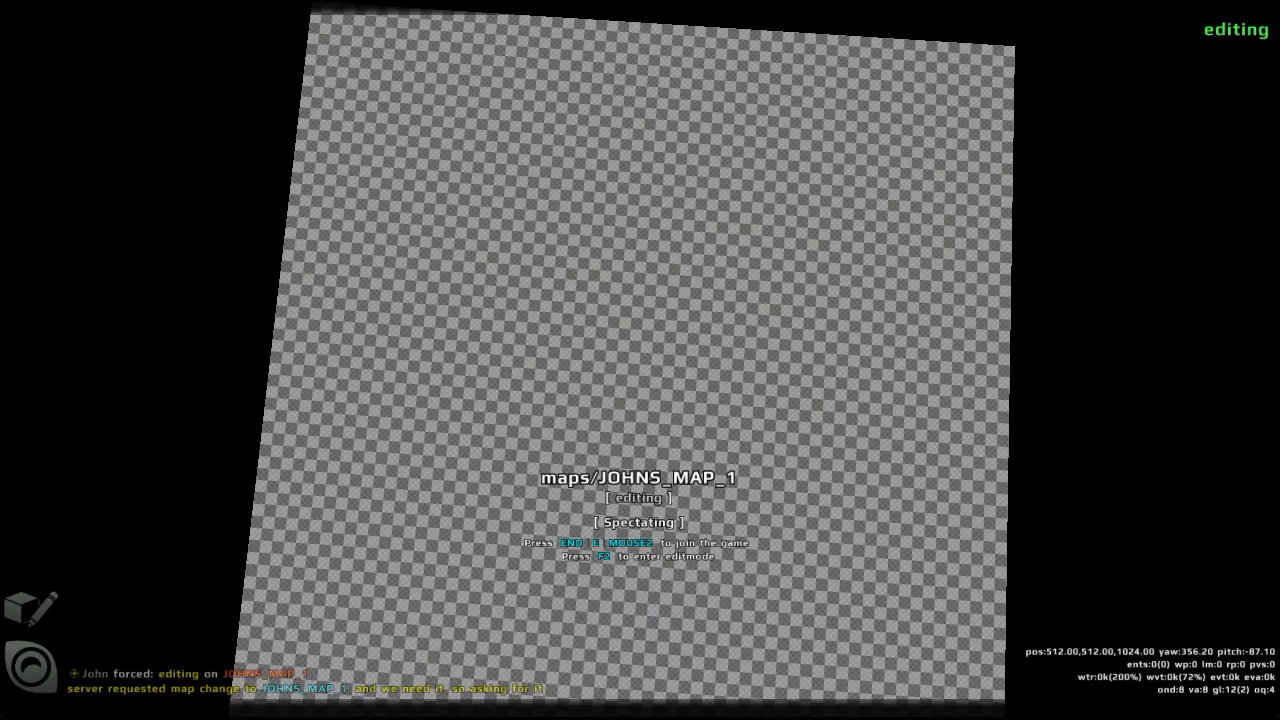
- Load the saved map with the edit command, using the author's first name in capitals followed by _MAP_1, and inspect its column
key("slash")
type("ed")
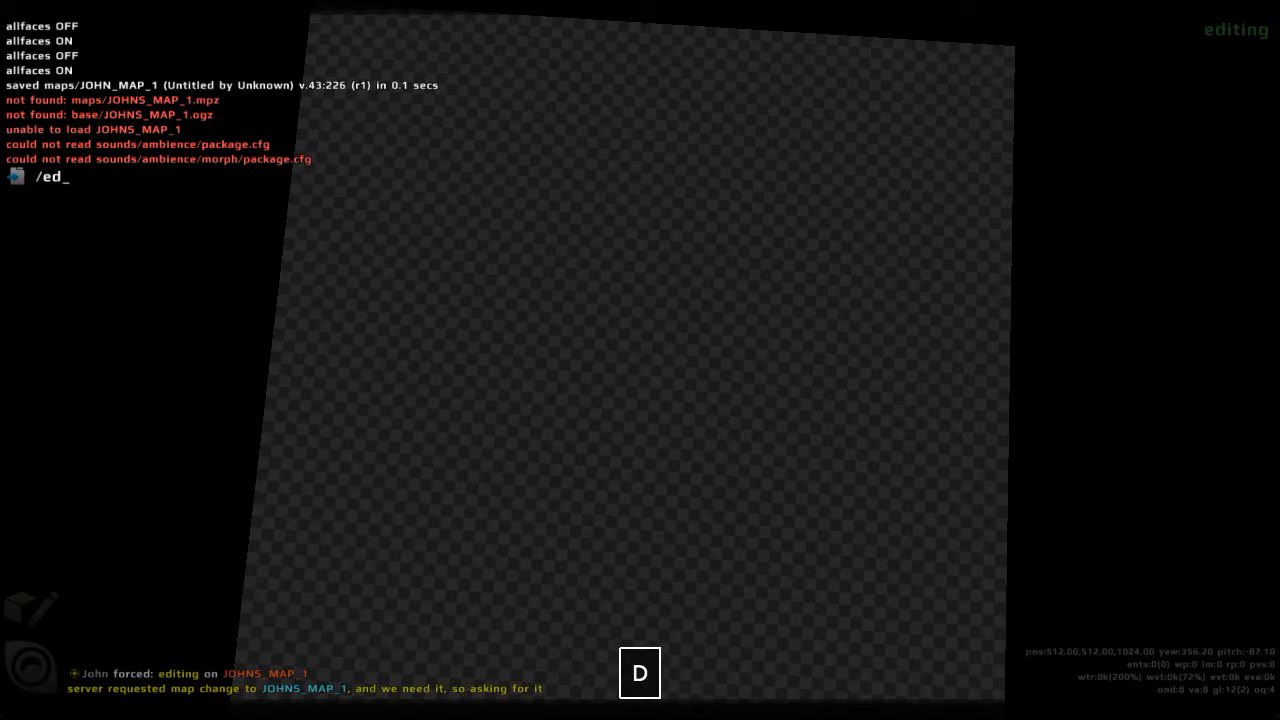
type("oit")
key("BackSpace")
key("BackSpace")
type("it")
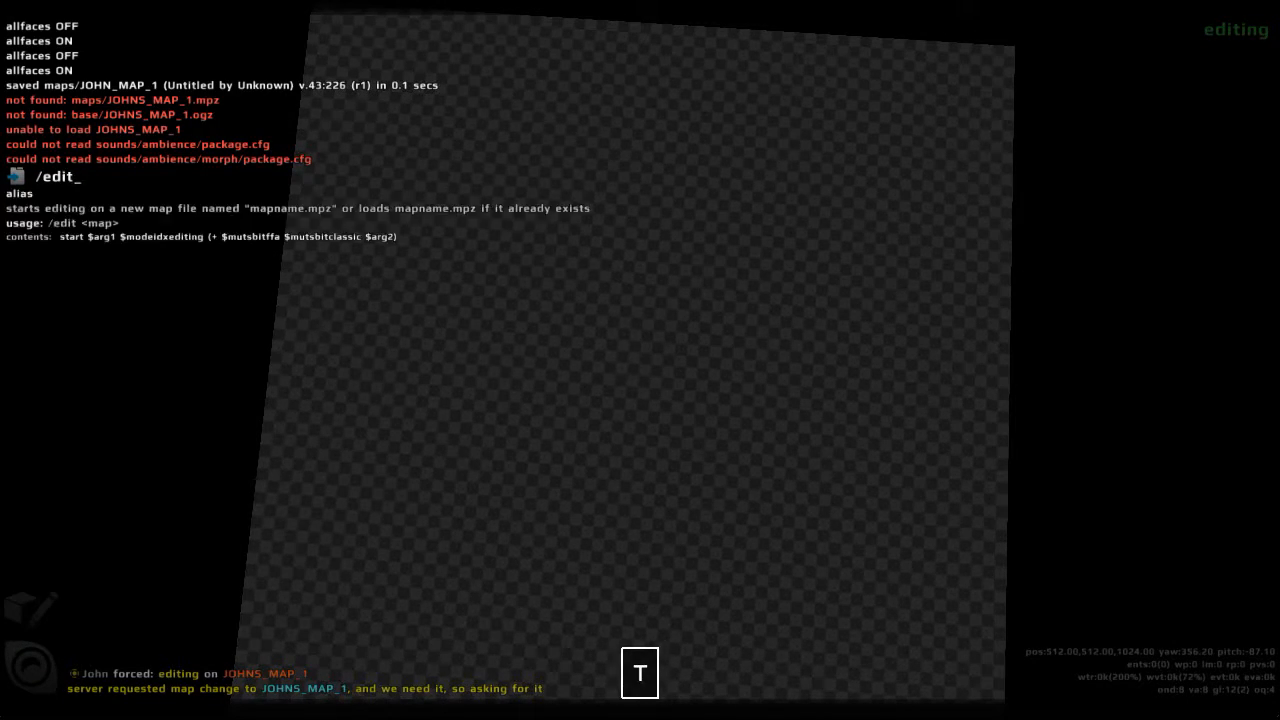
type(" JOHN_MAP_1")
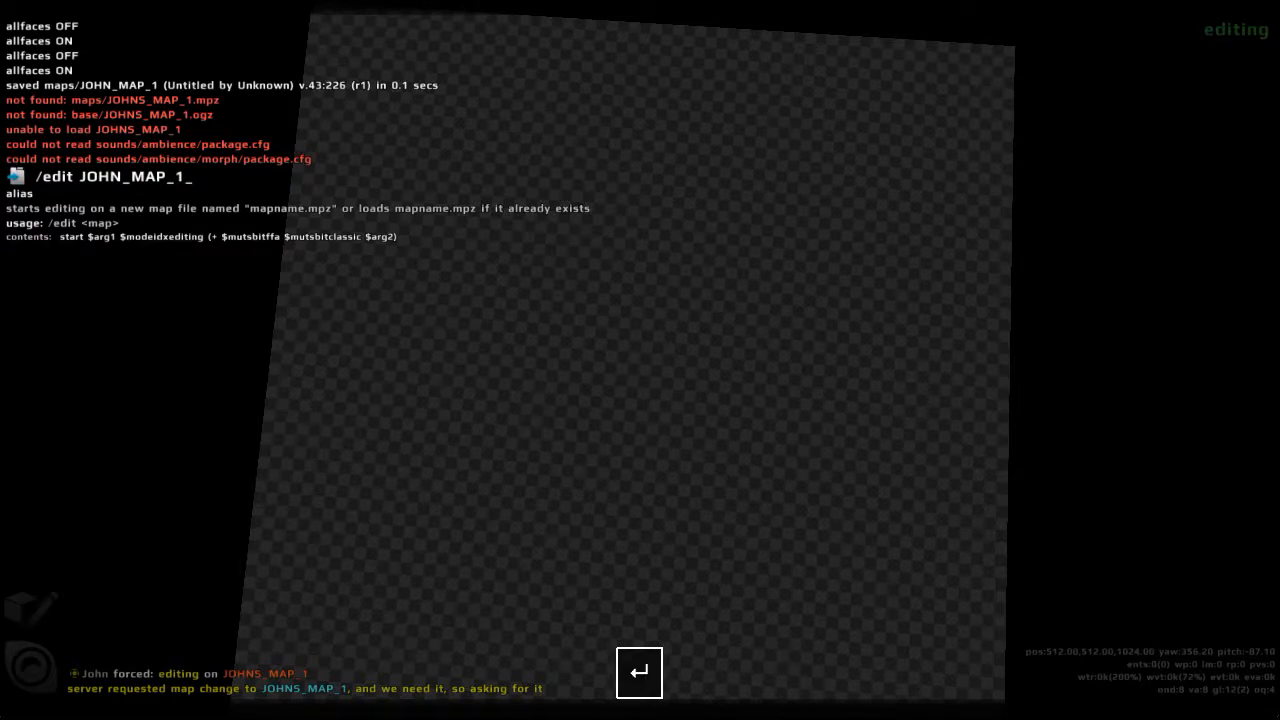
key("Return")
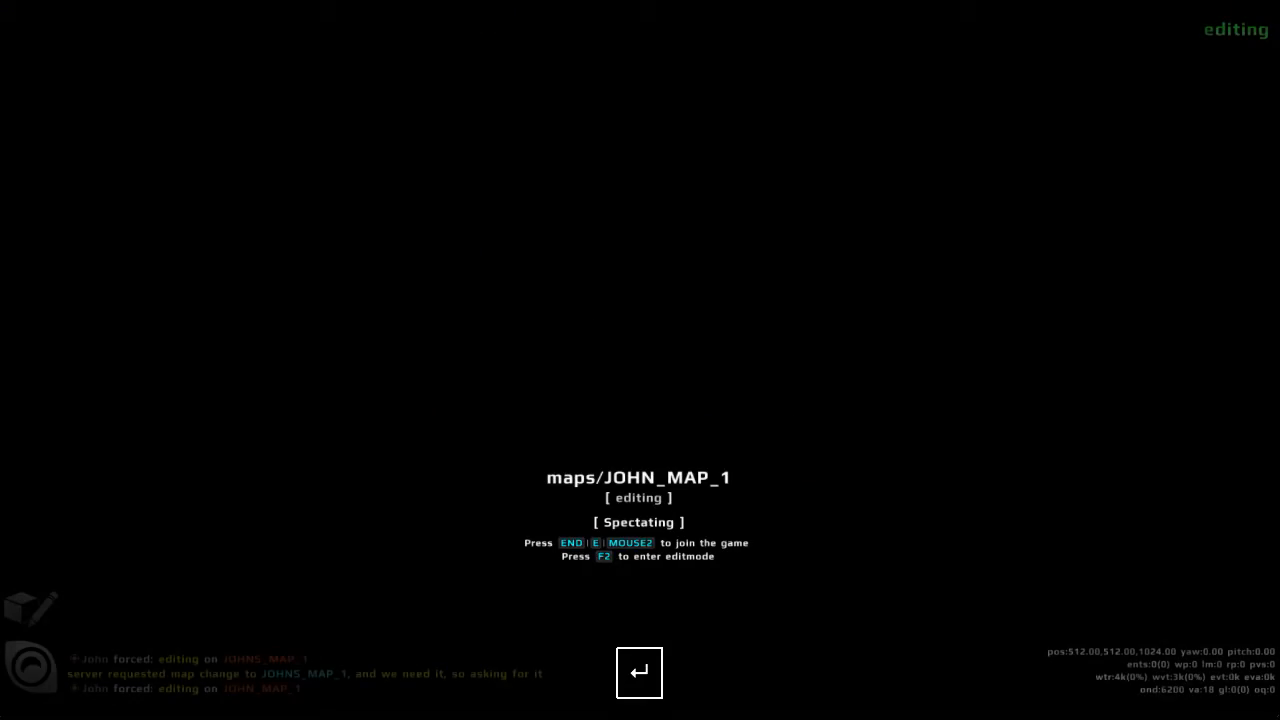
key("w")
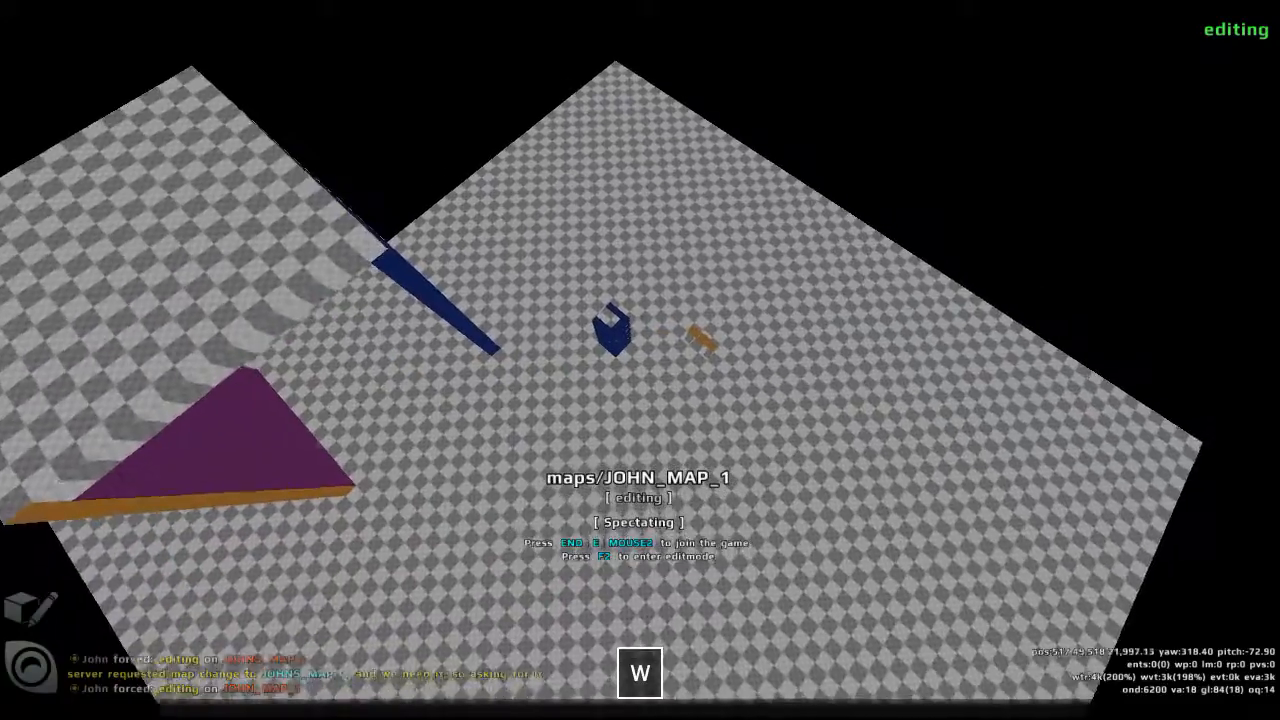
key("w")
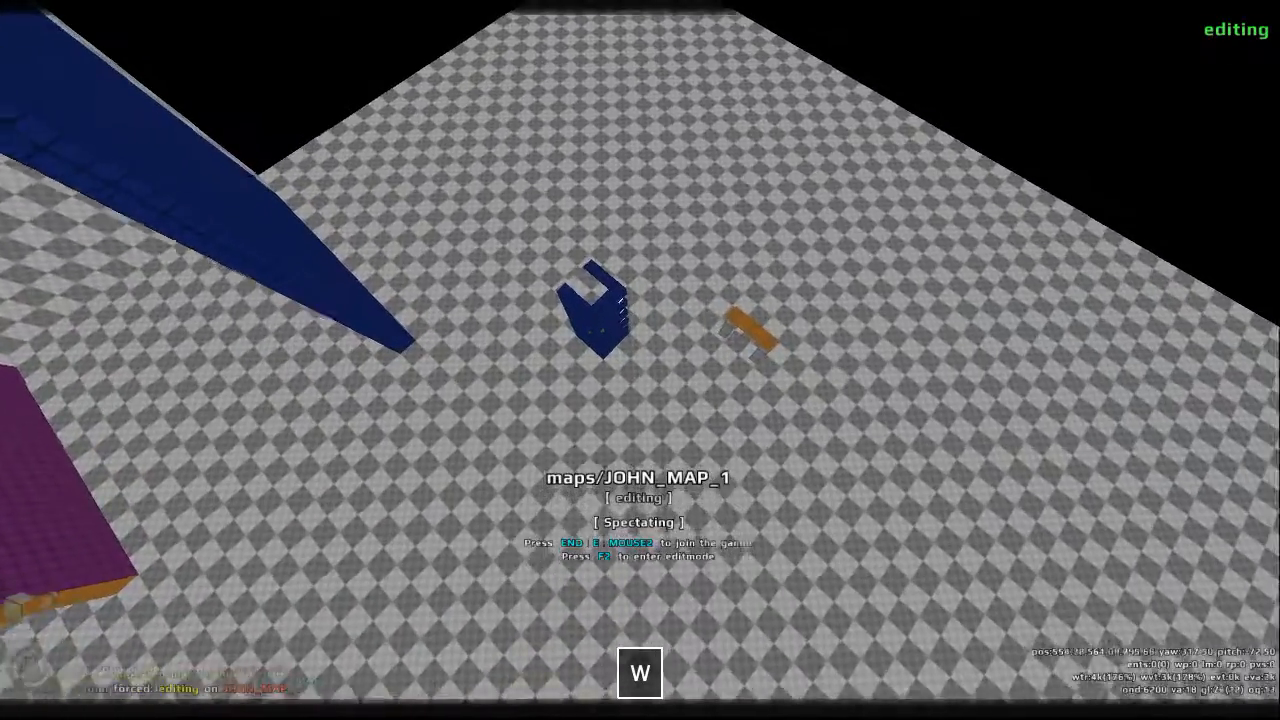
key("w")
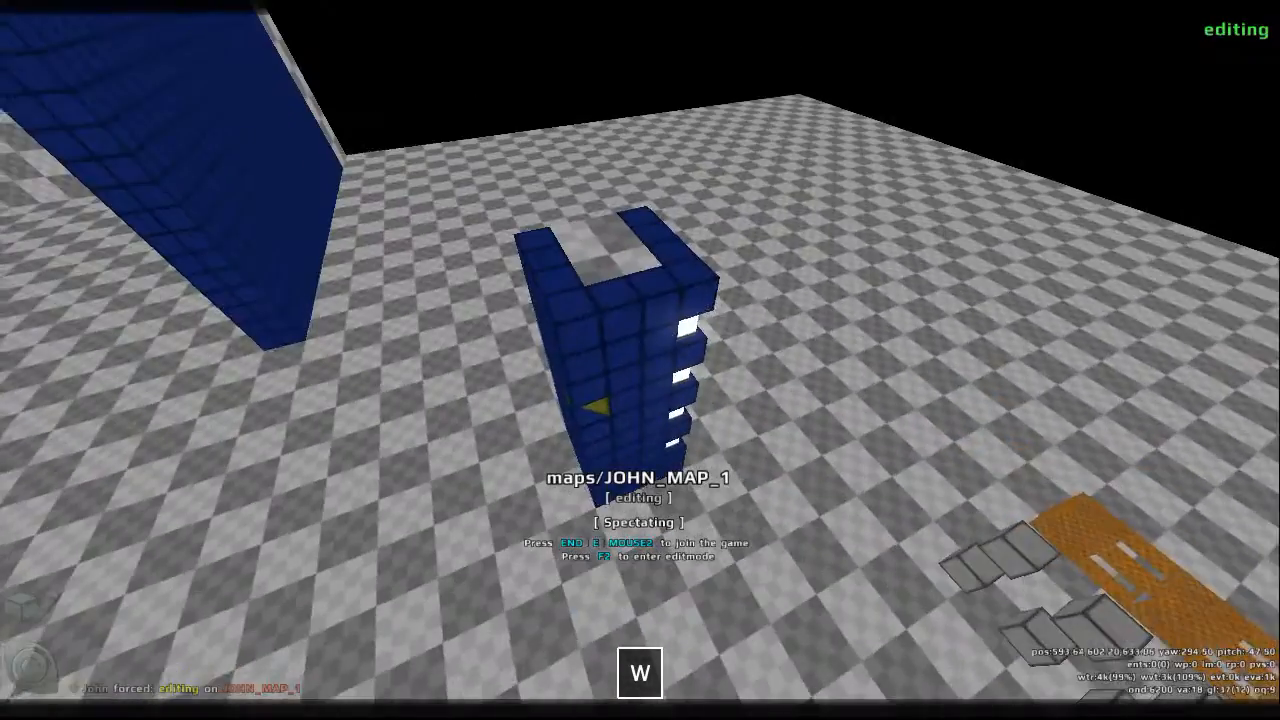
key("s")
key("s")
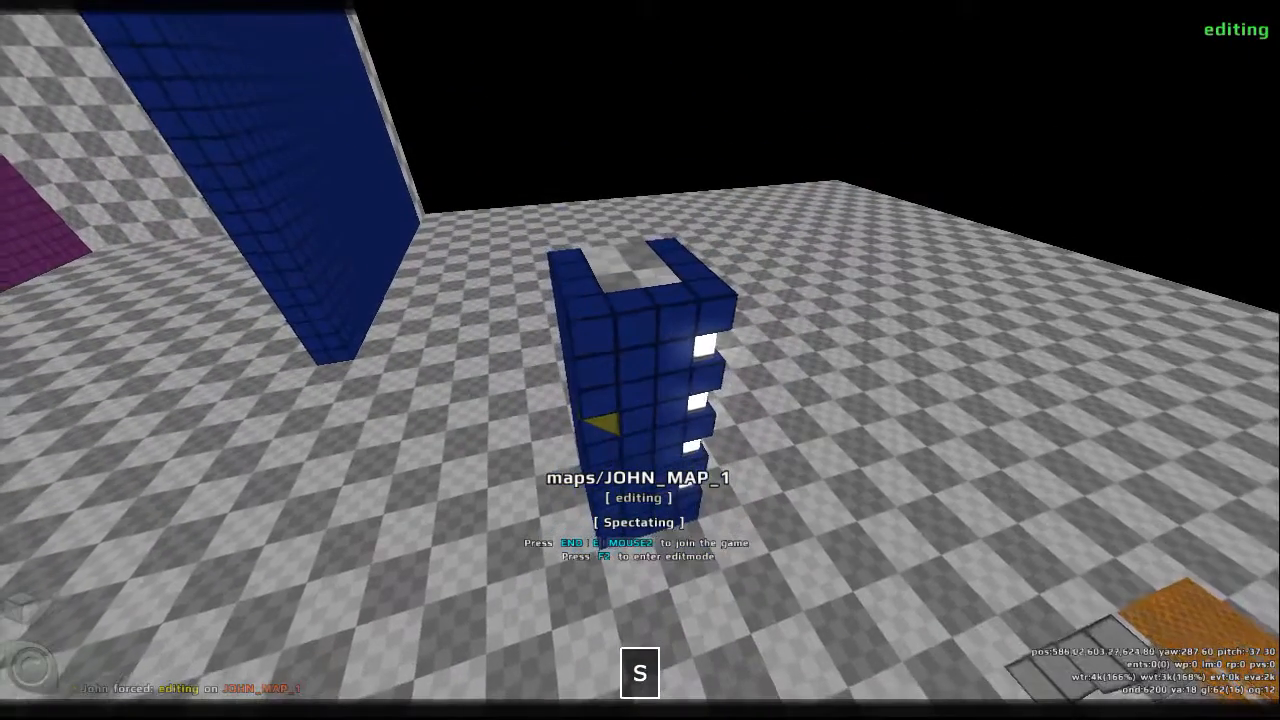
- Disconnect from the current session and choose the saved map named with the author's first name and _MAP_1 for offline practice
key("Escape")
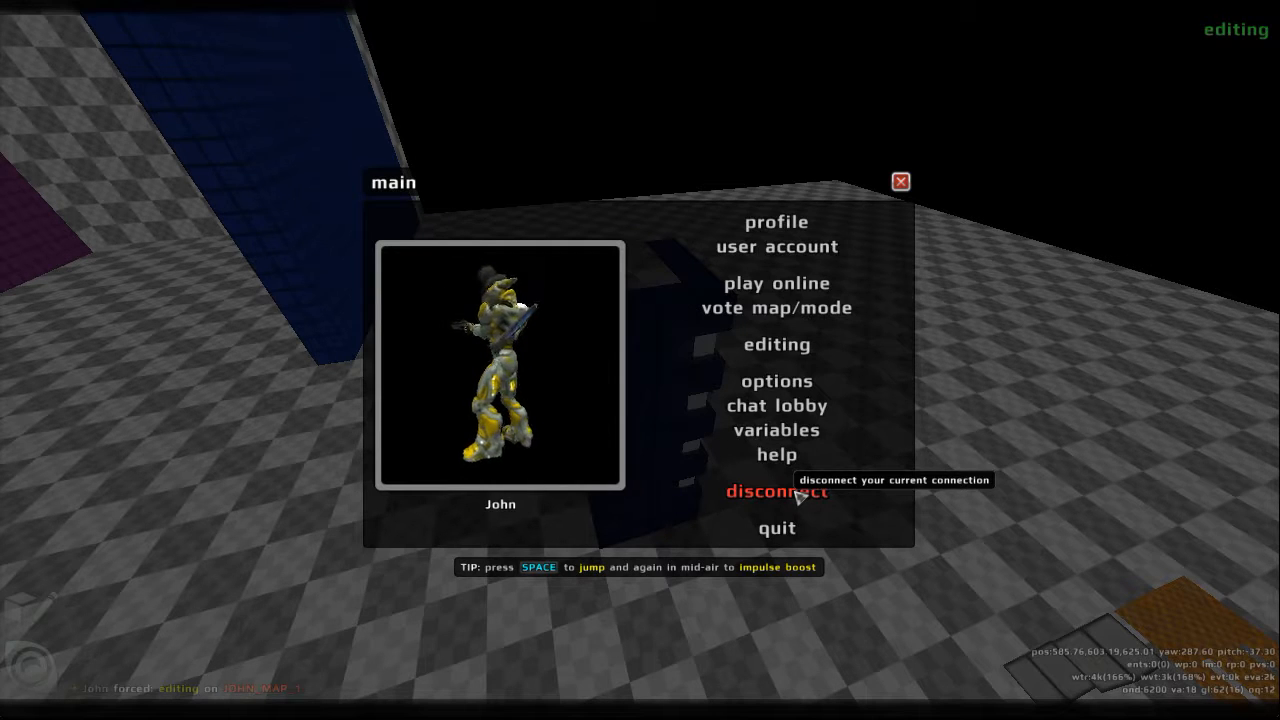
left_click(798, 493)
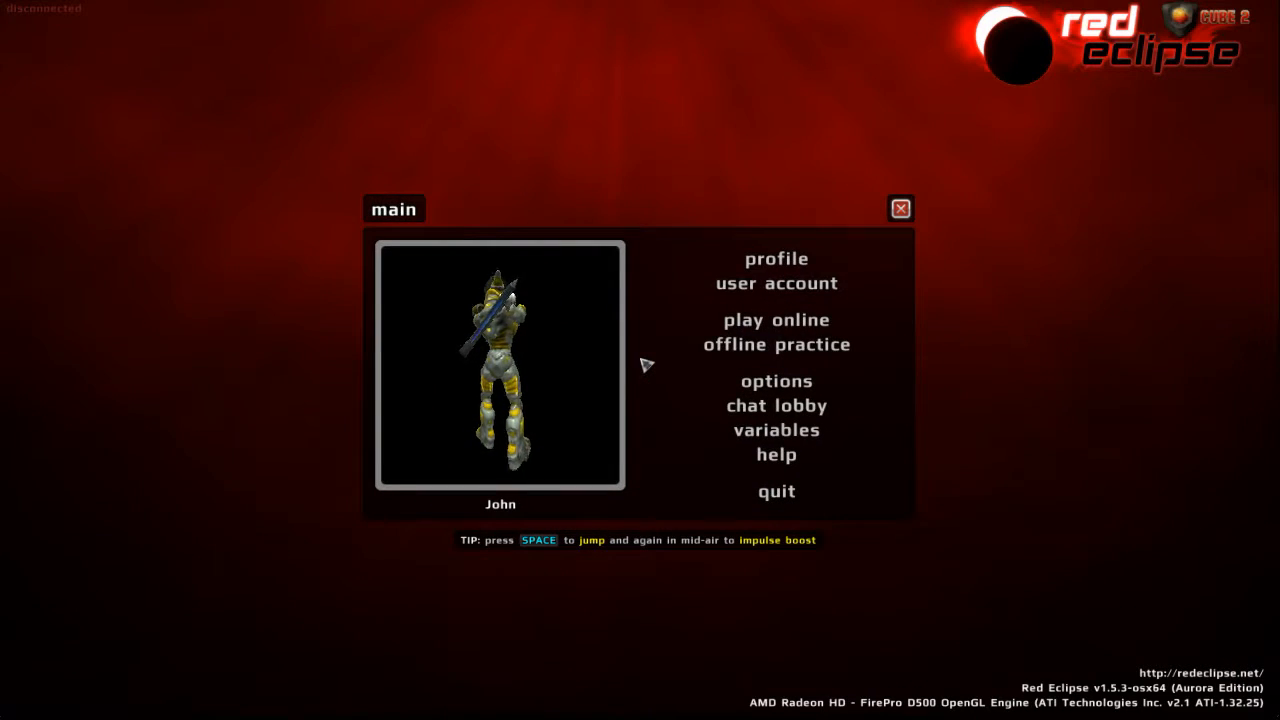
left_click(800, 352)
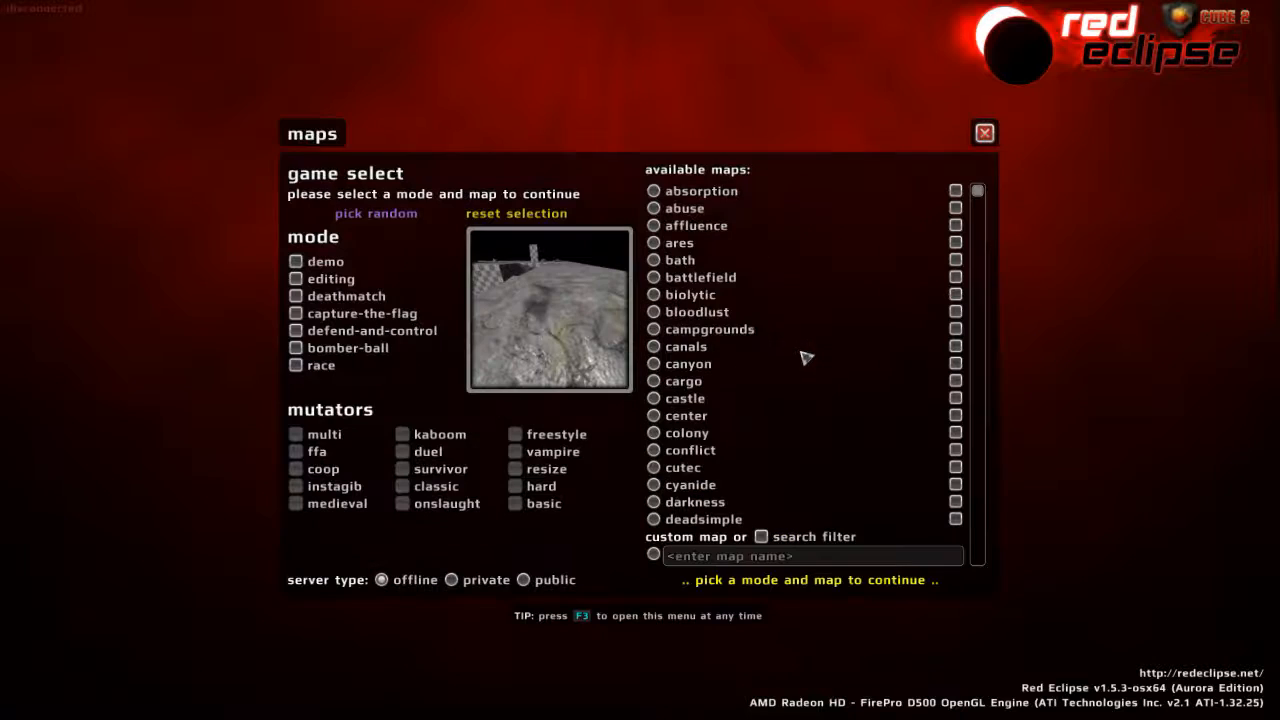
scroll(806, 358, "down", 5)
scroll(806, 358, "down", 10)
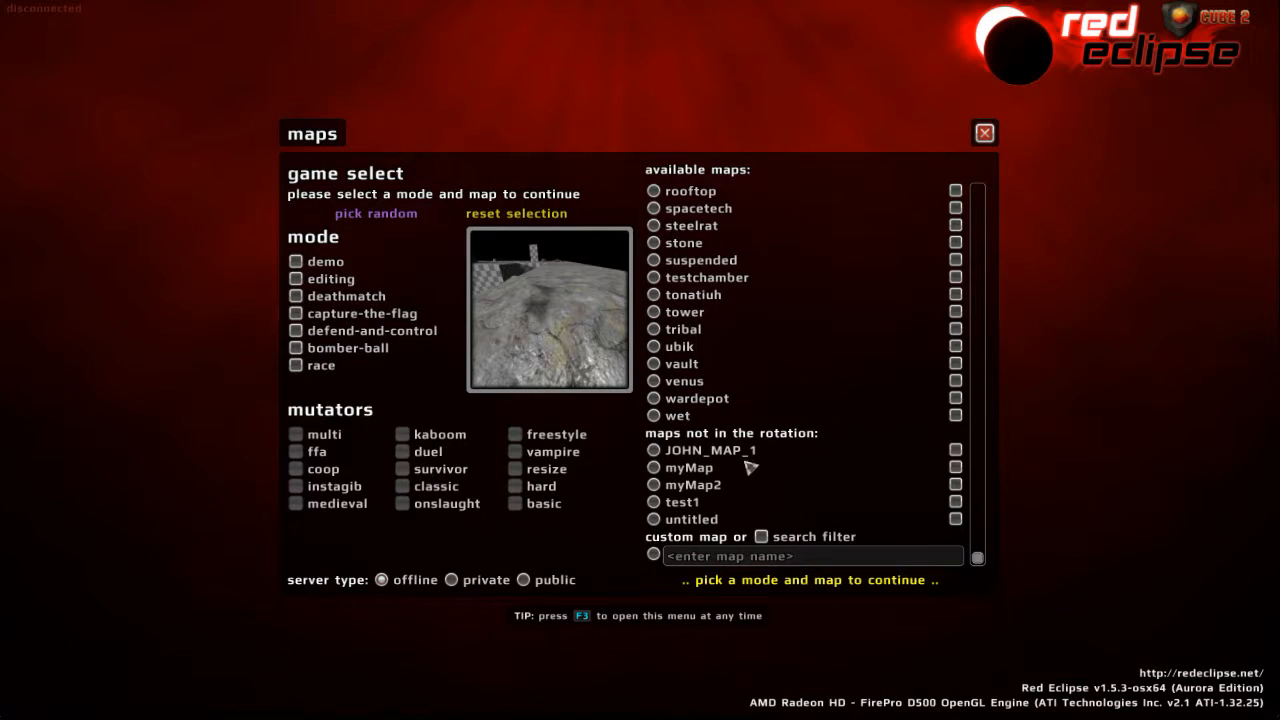
left_click(707, 453)
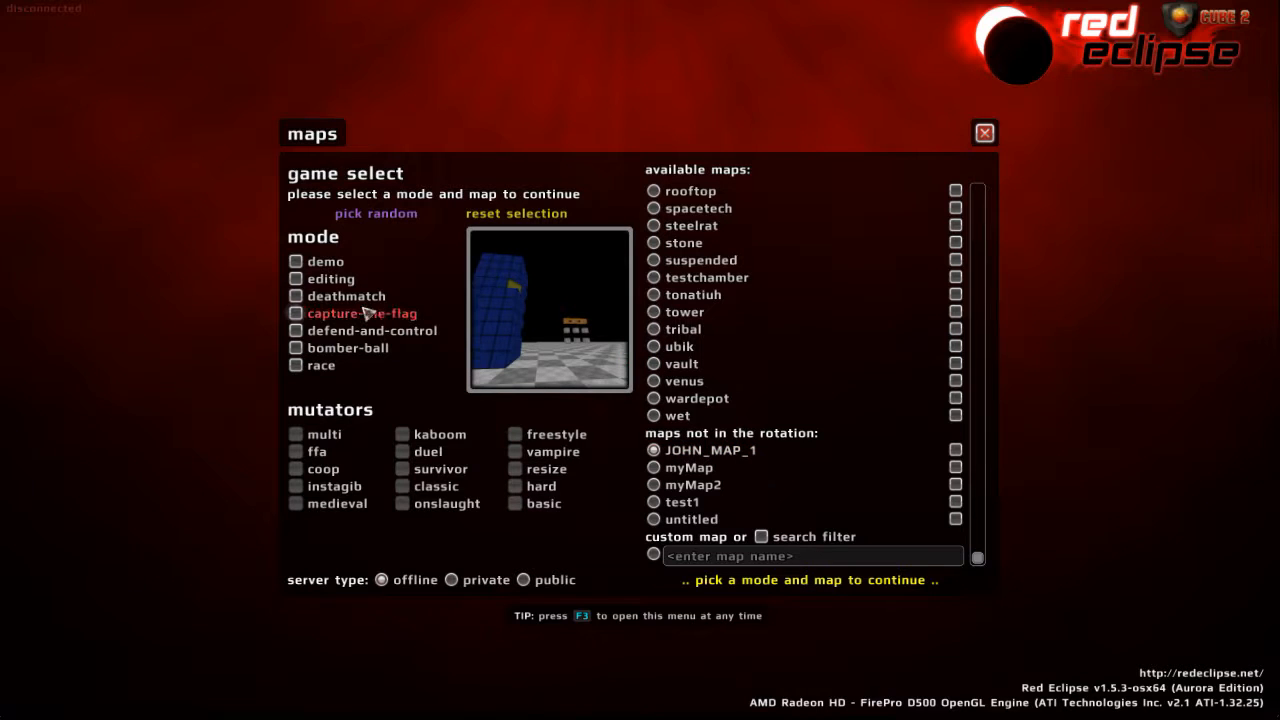
- Set the game mode to editing, start a local game on the chosen map, and join it as a player
left_click(296, 279)
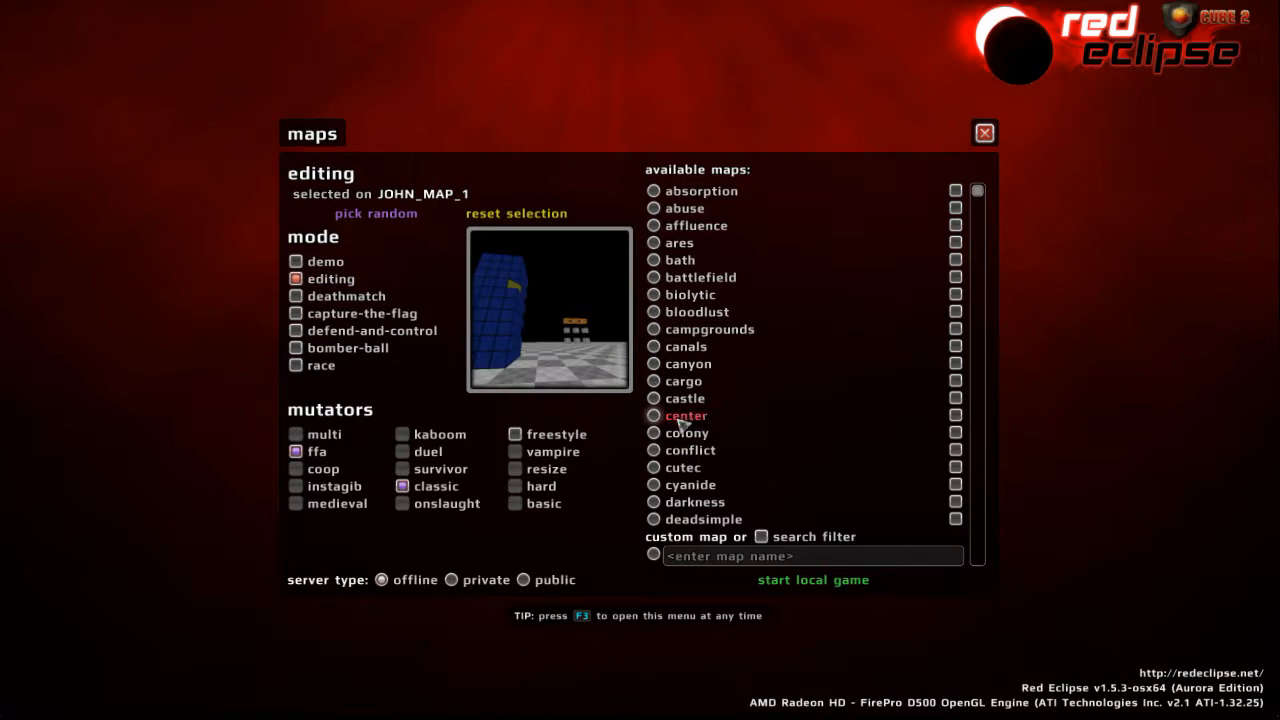
scroll(697, 390, "down", 15)
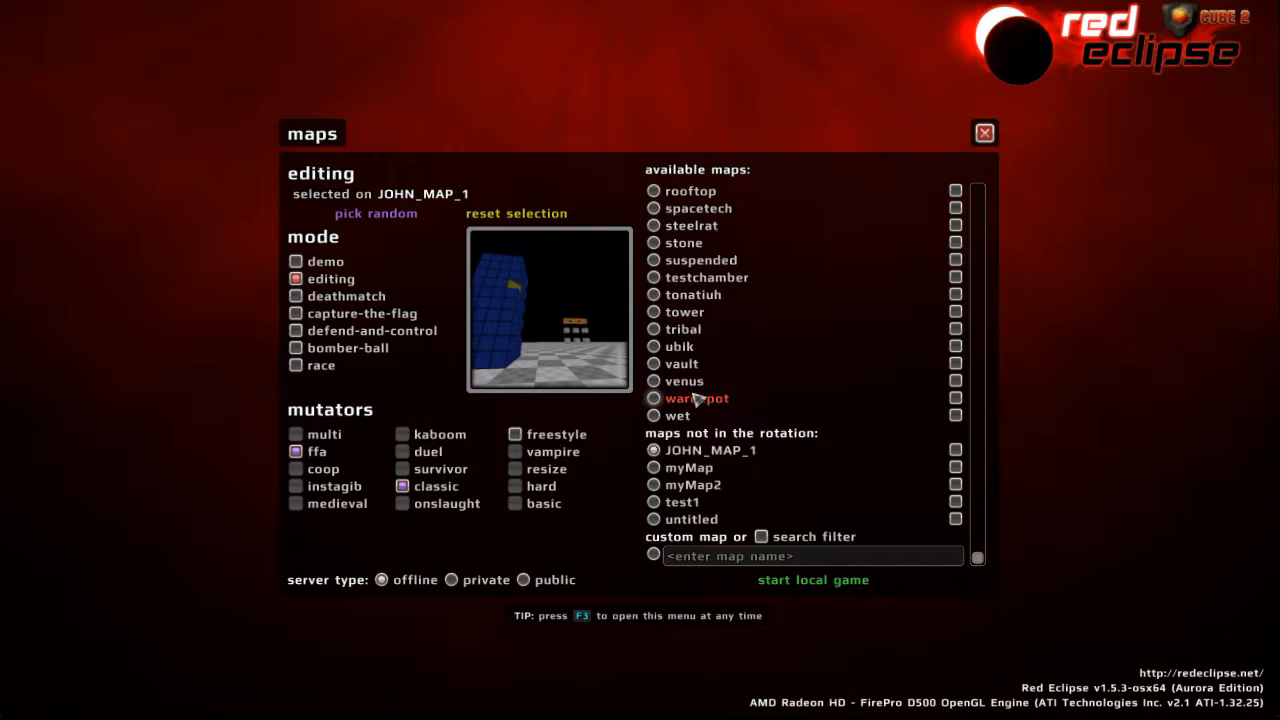
left_click(813, 580)
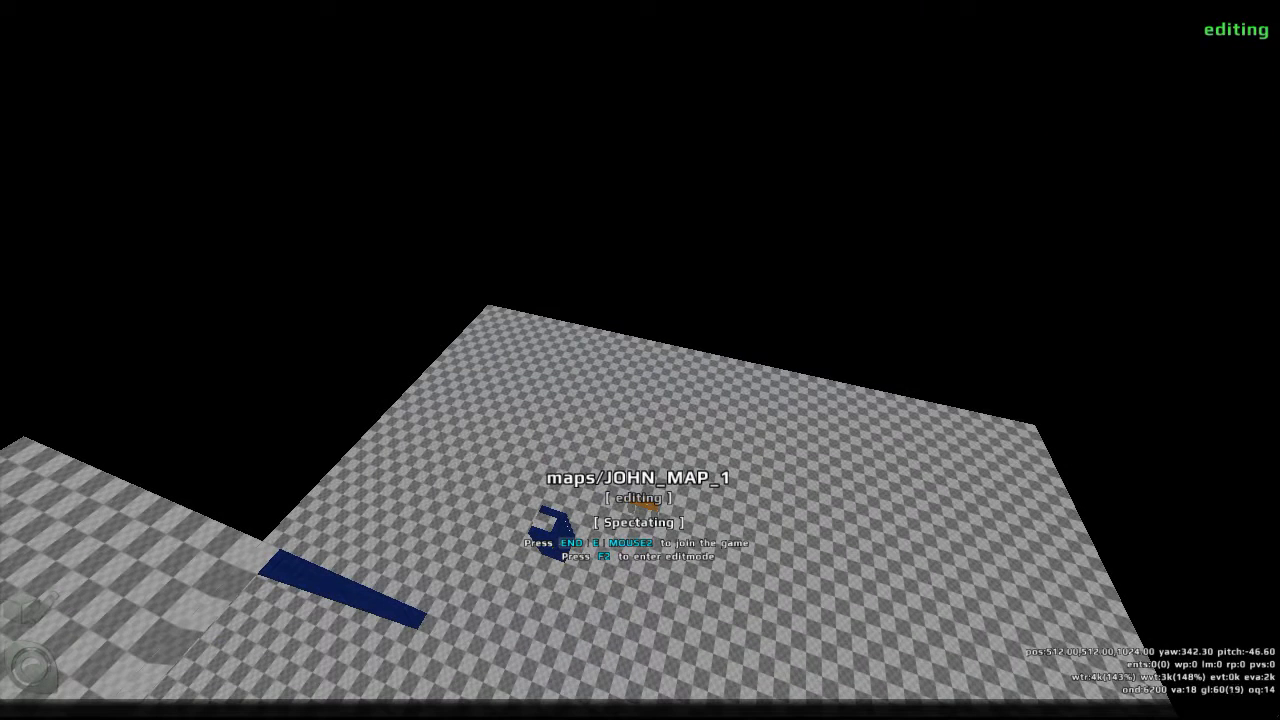
key("e")
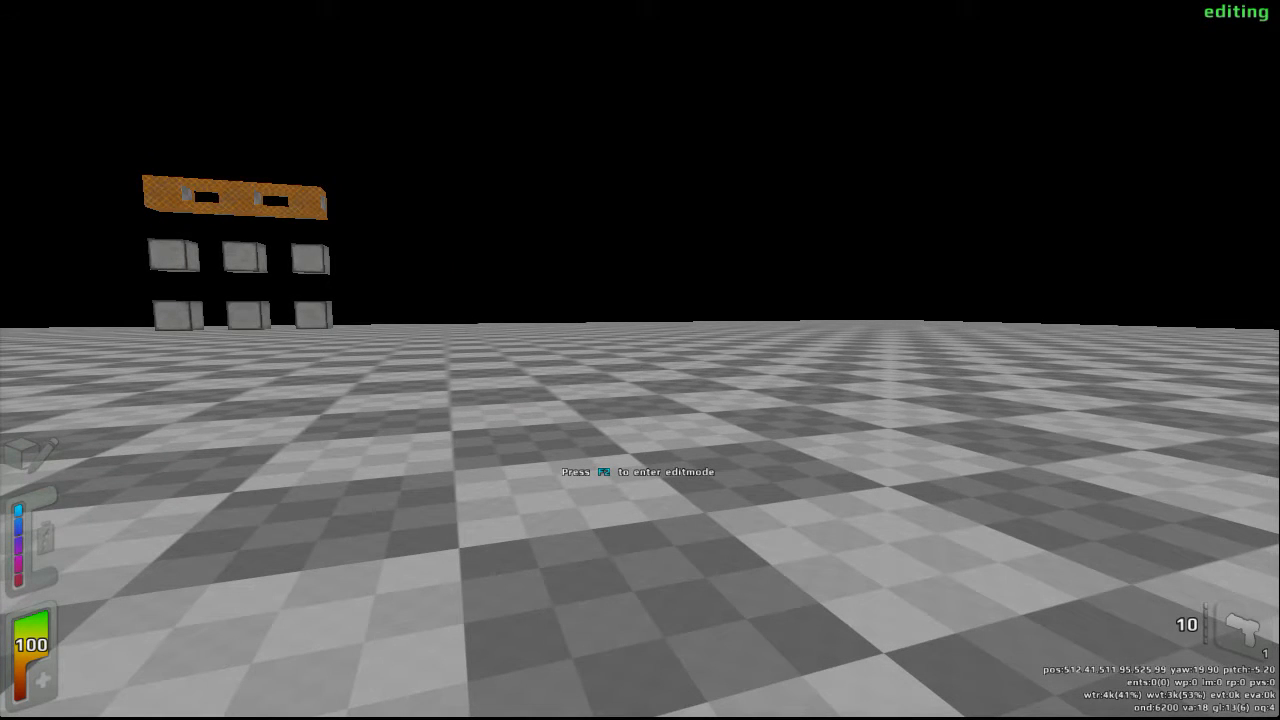
key("super+Tab")
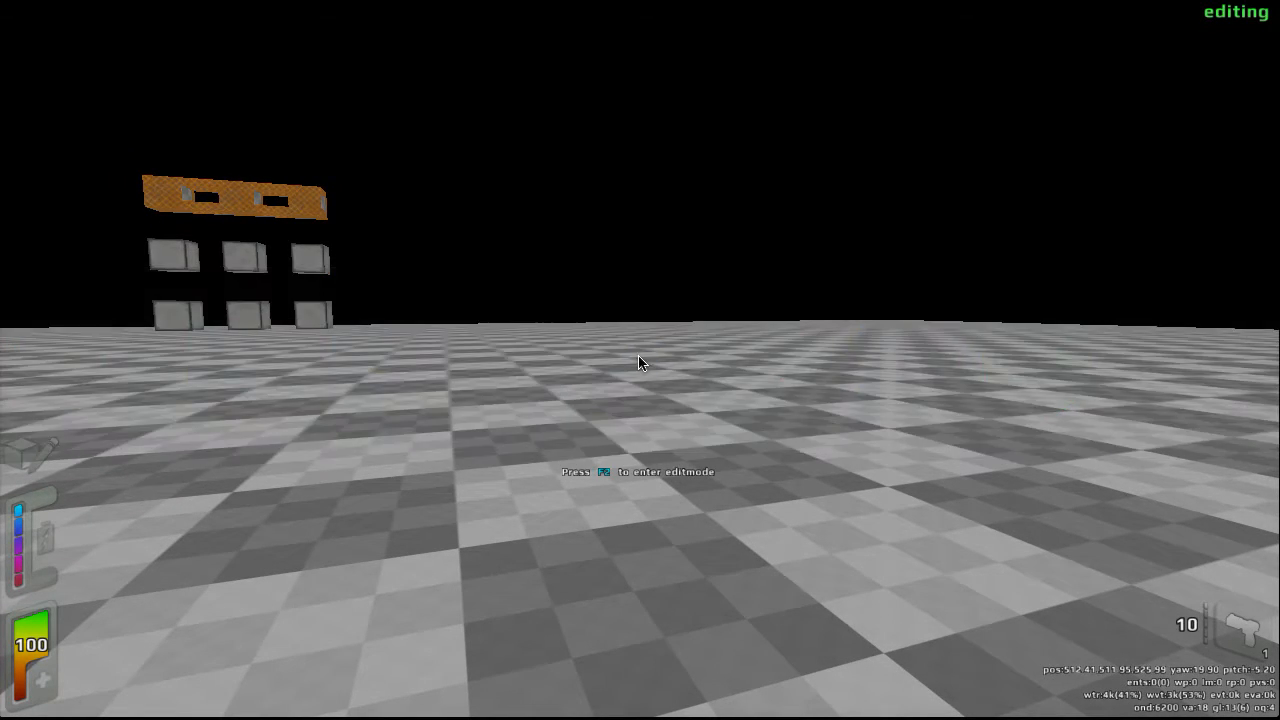